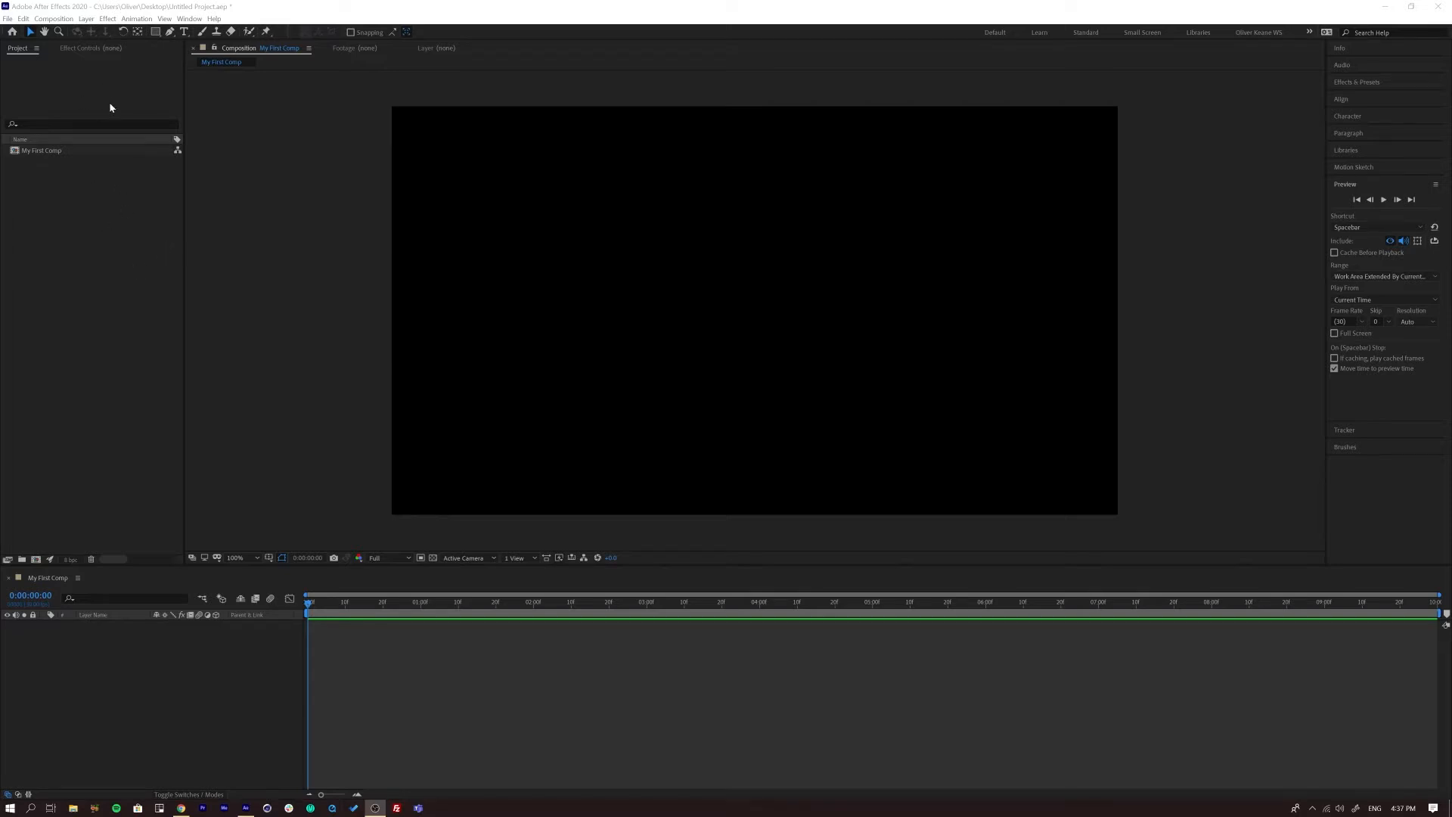
Create a composition-sized solid layer, keeping its size and blue colour
left_click(86, 19)
mouse_move(127, 32)
left_click(280, 43)
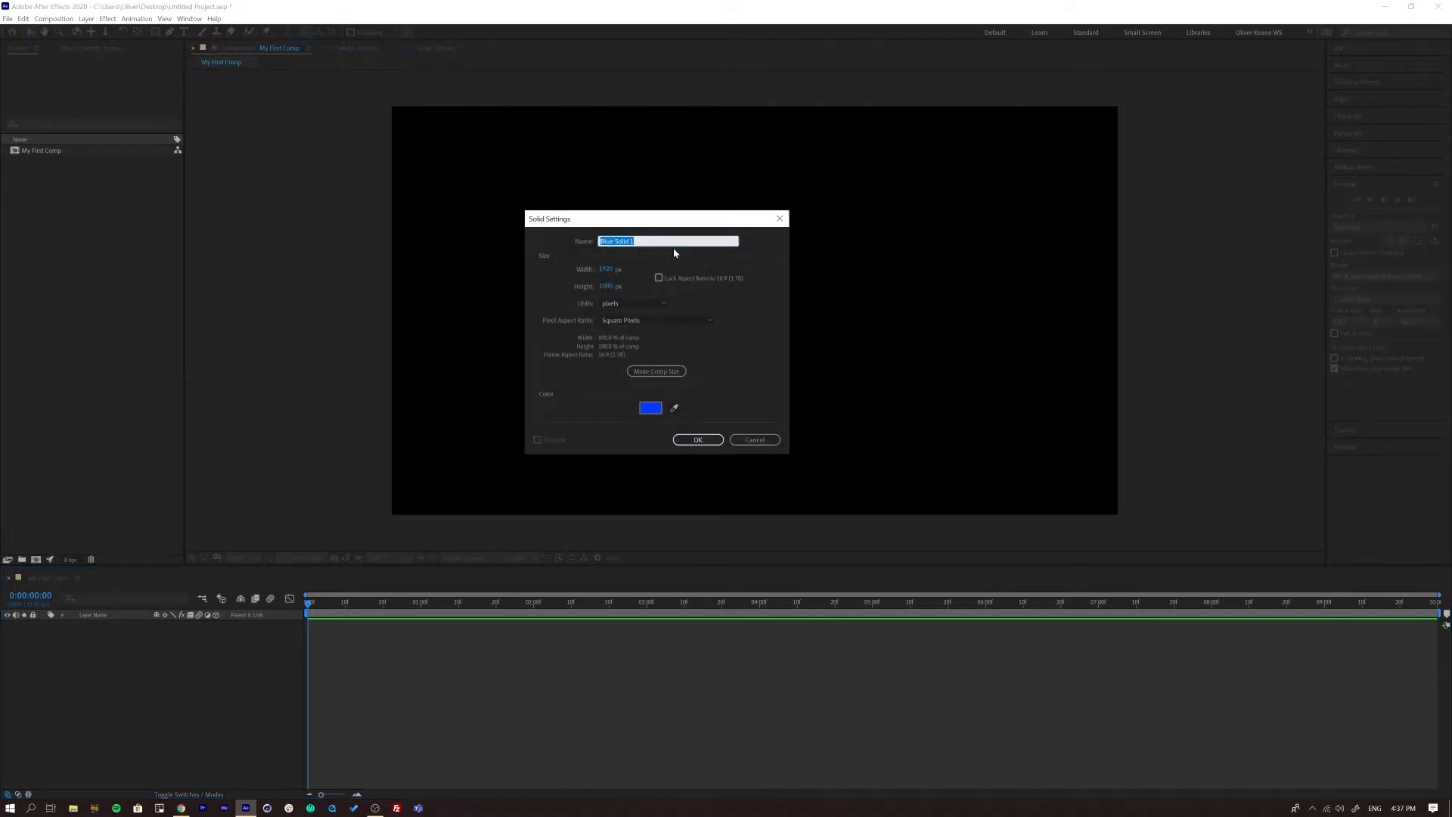
left_click(651, 408)
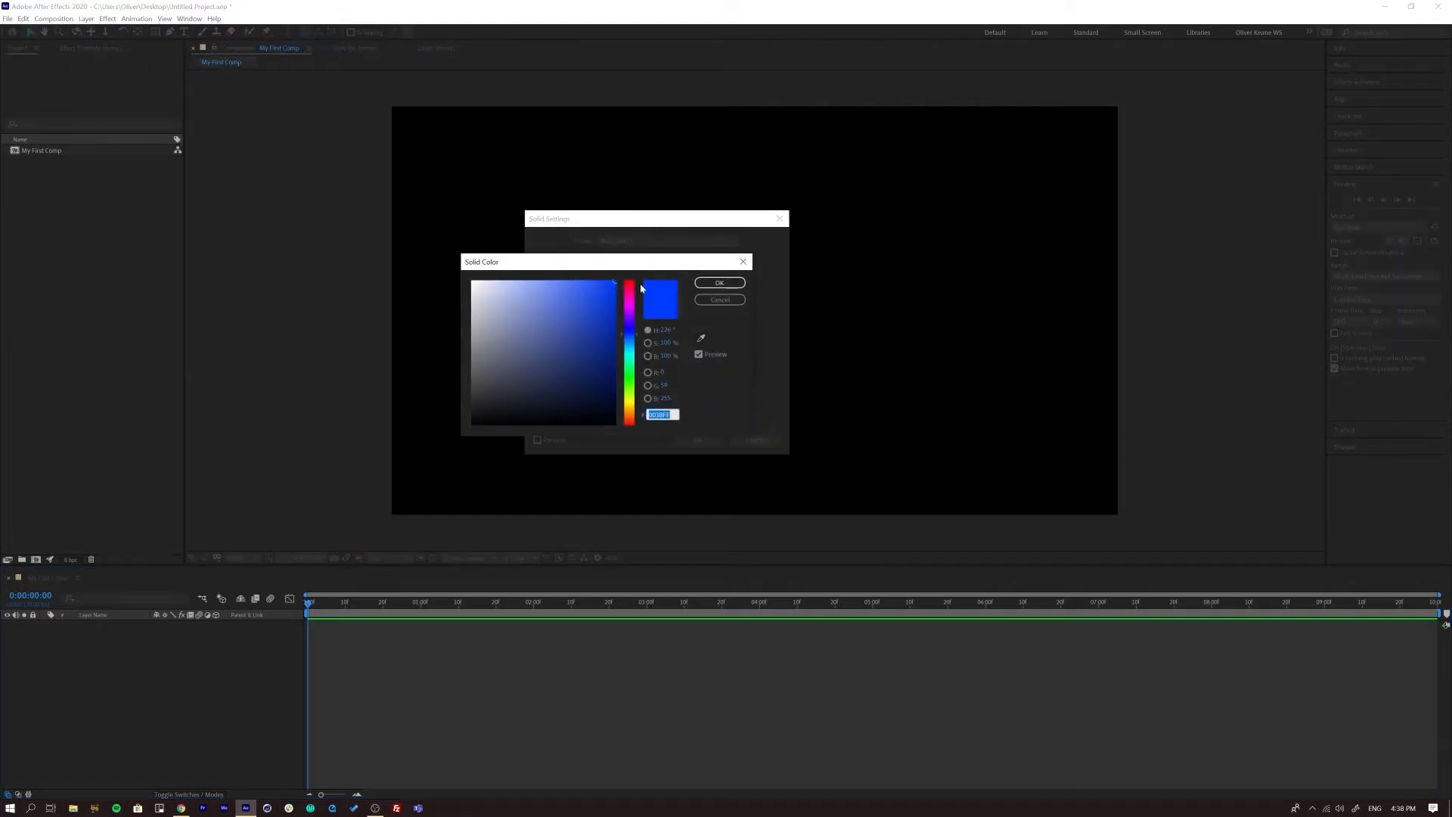
left_click(719, 283)
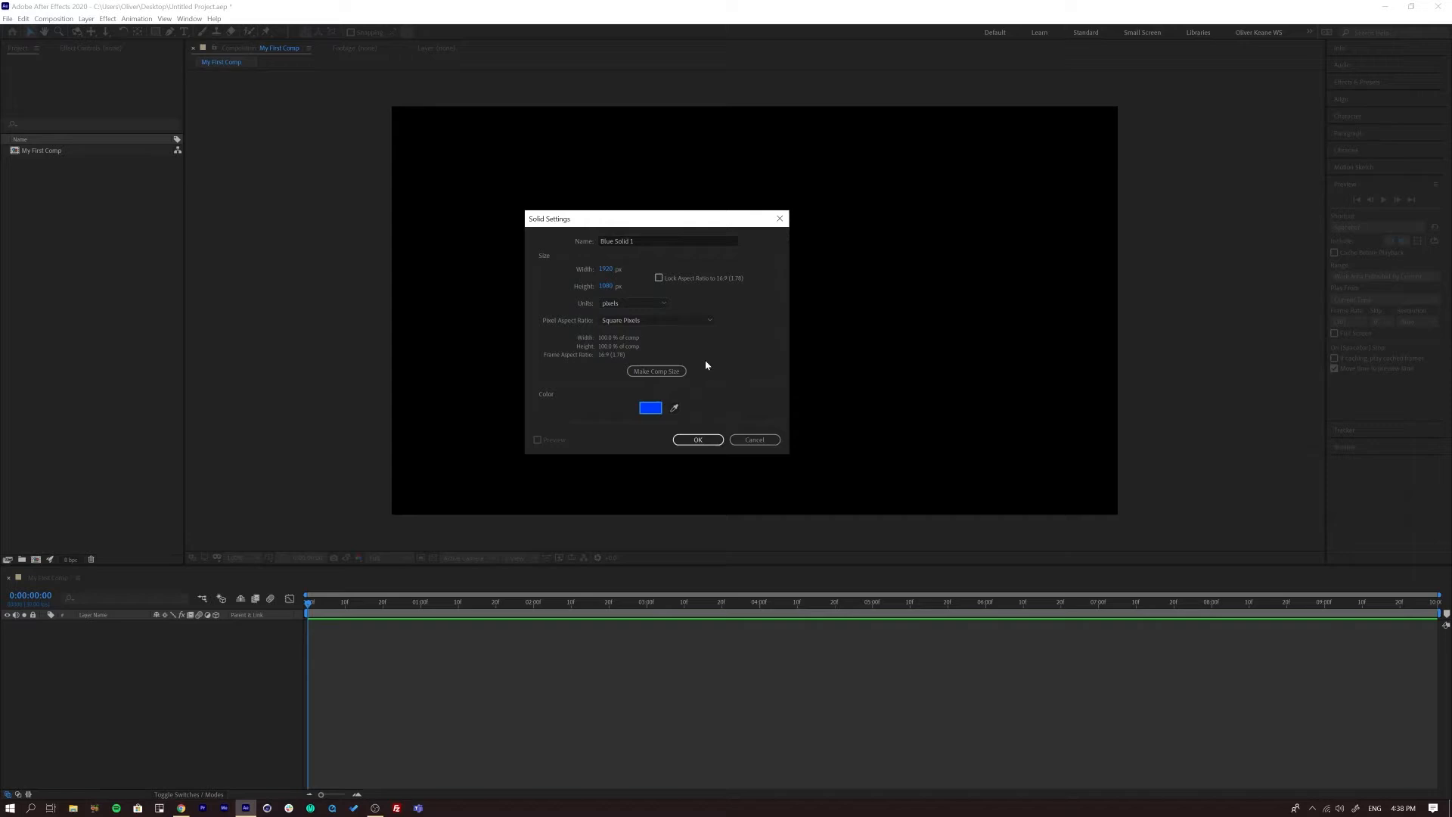
left_click(698, 439)
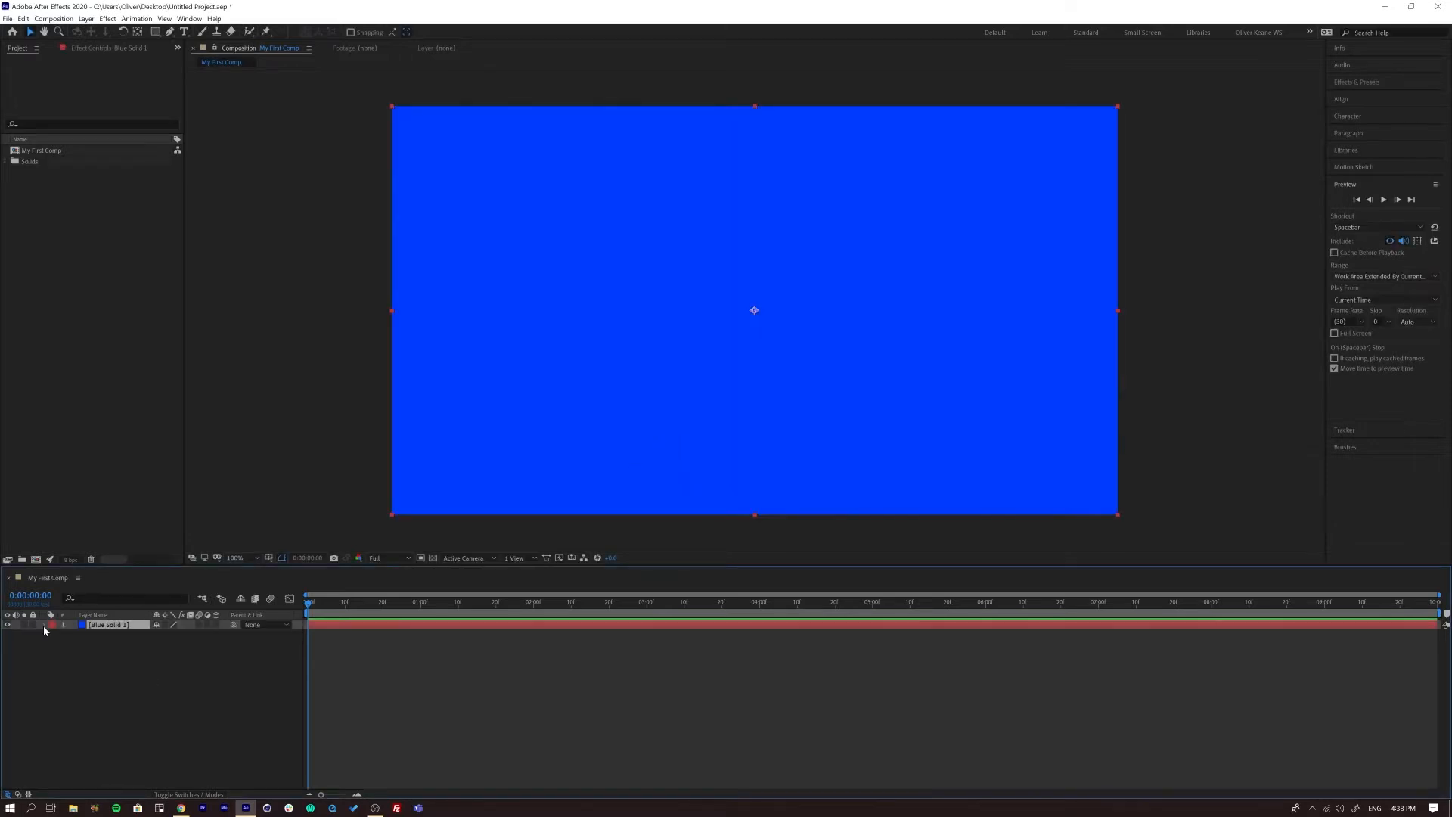
Examine the transform properties of the blue solid layer
left_click(46, 625)
left_click(53, 636)
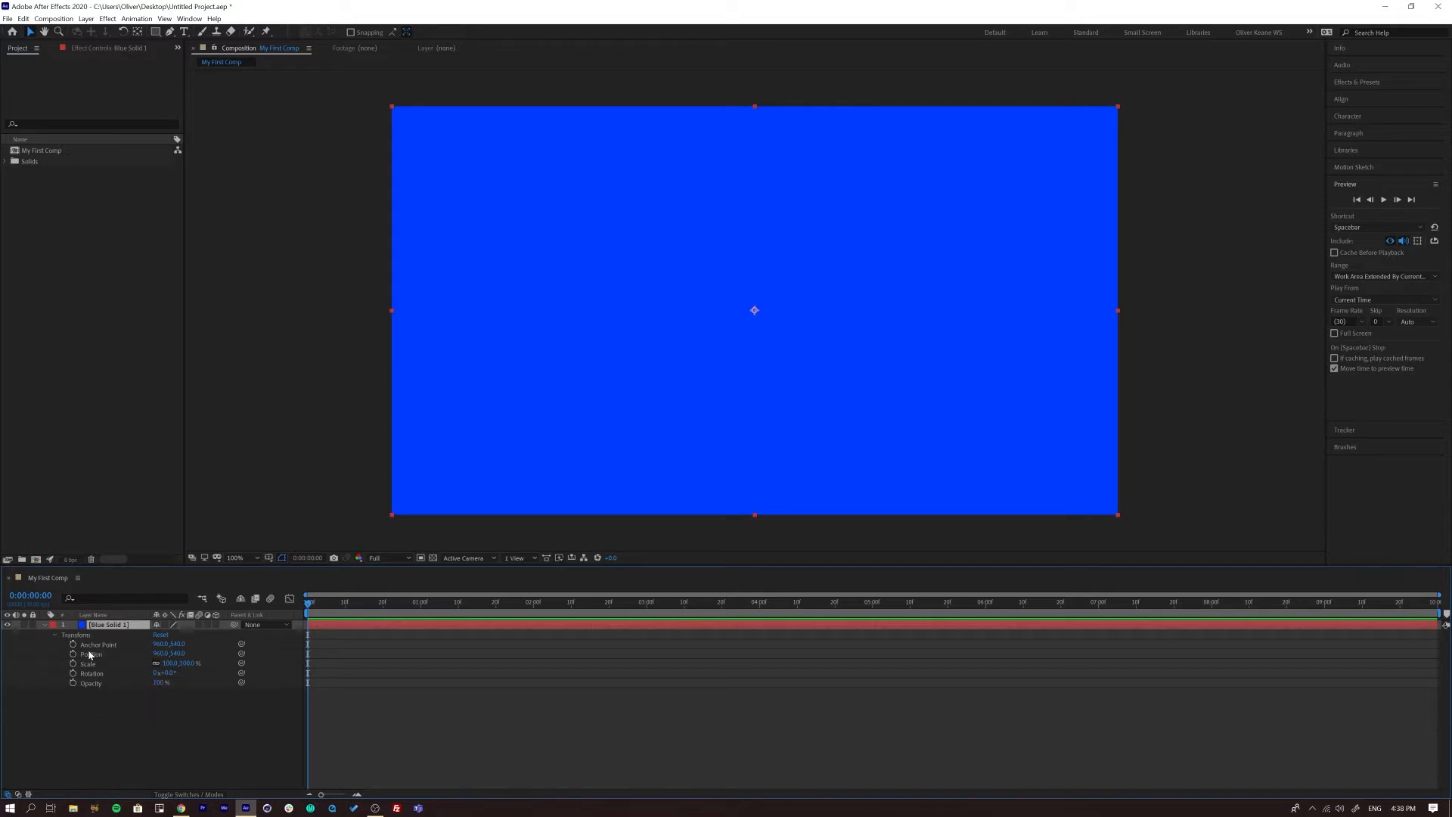
left_click(44, 625)
left_click(113, 688)
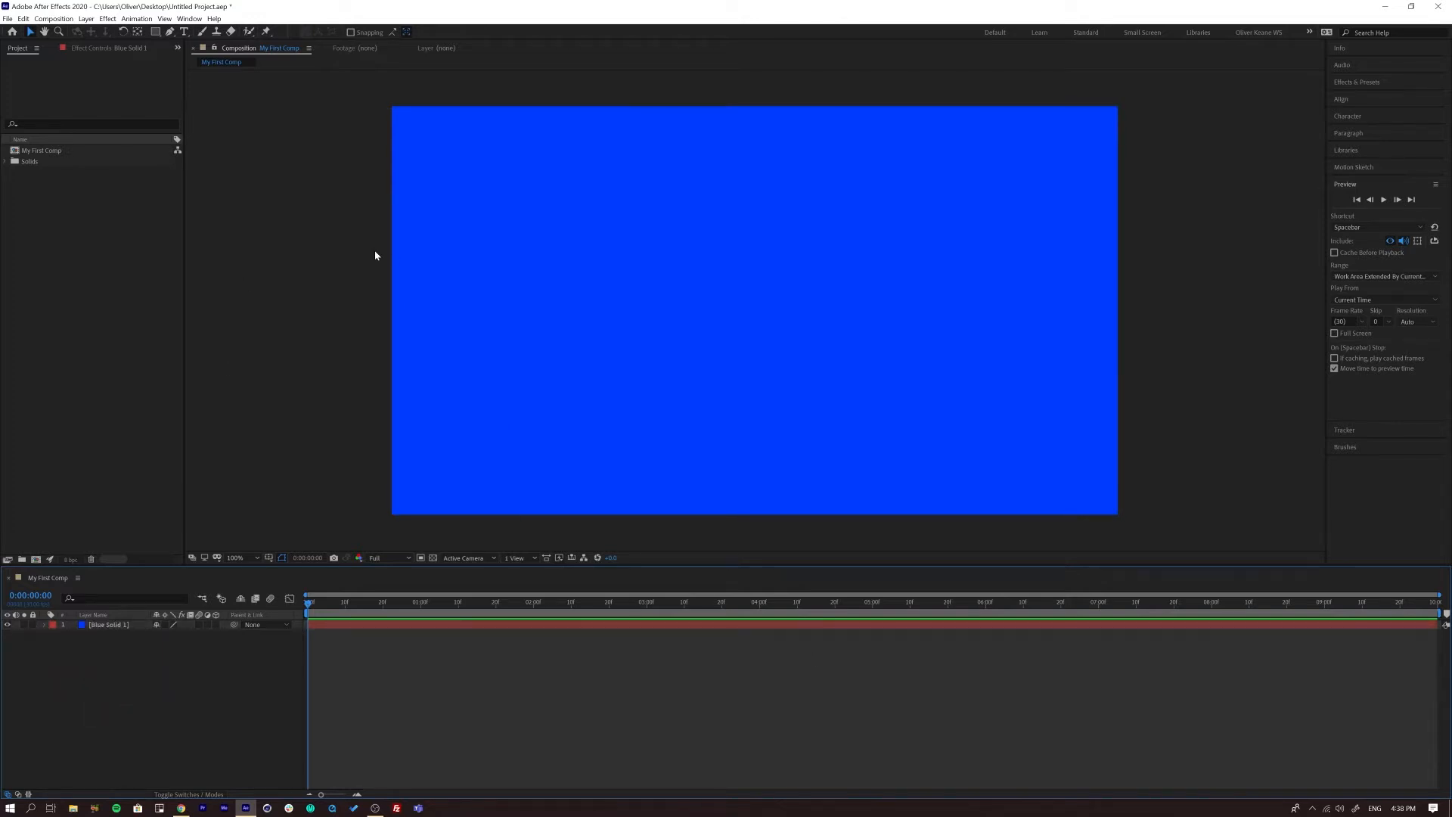
Hide the blue solid and add a new empty shape layer above it
left_click(7, 625)
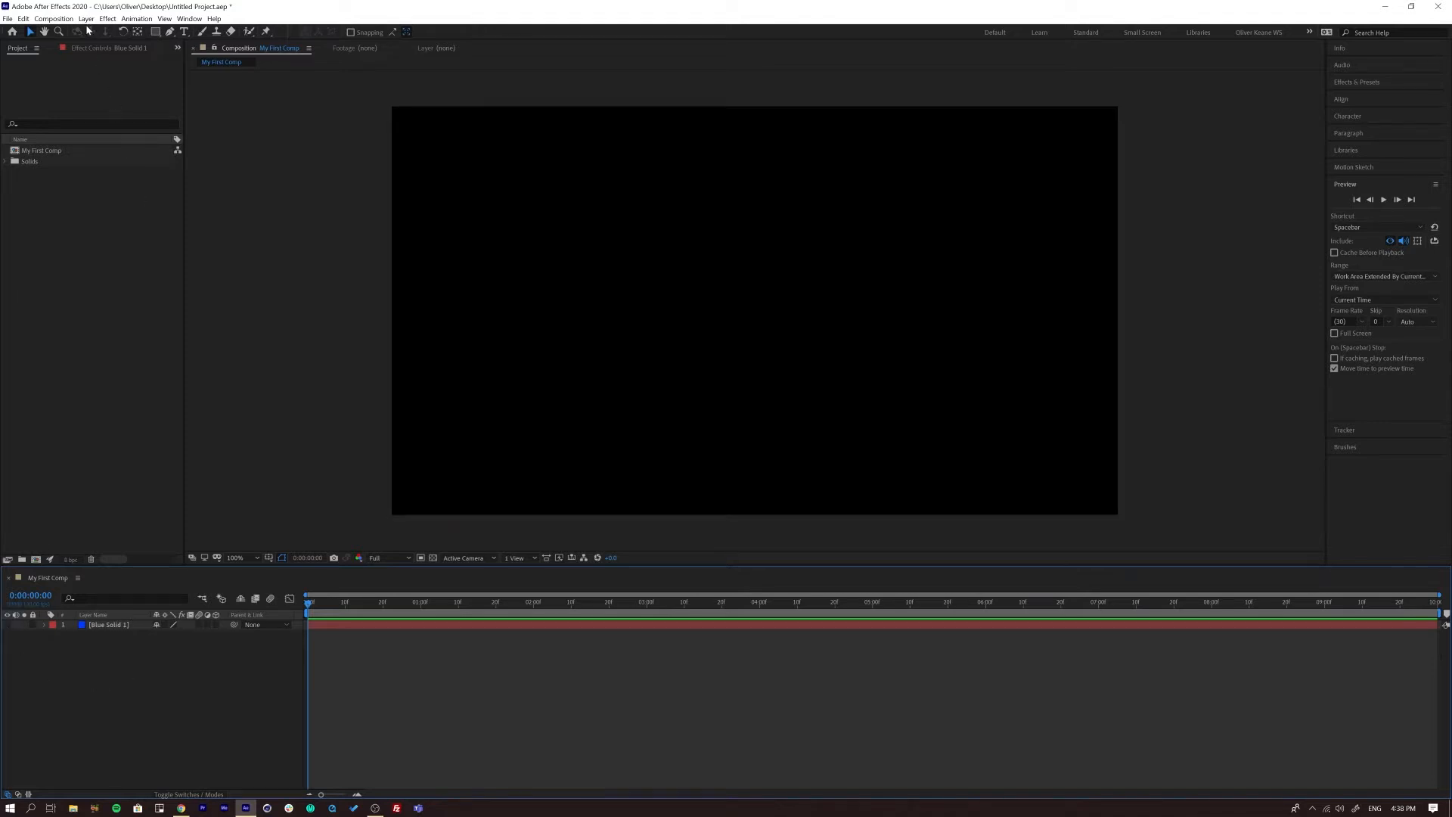
left_click(86, 19)
mouse_move(103, 36)
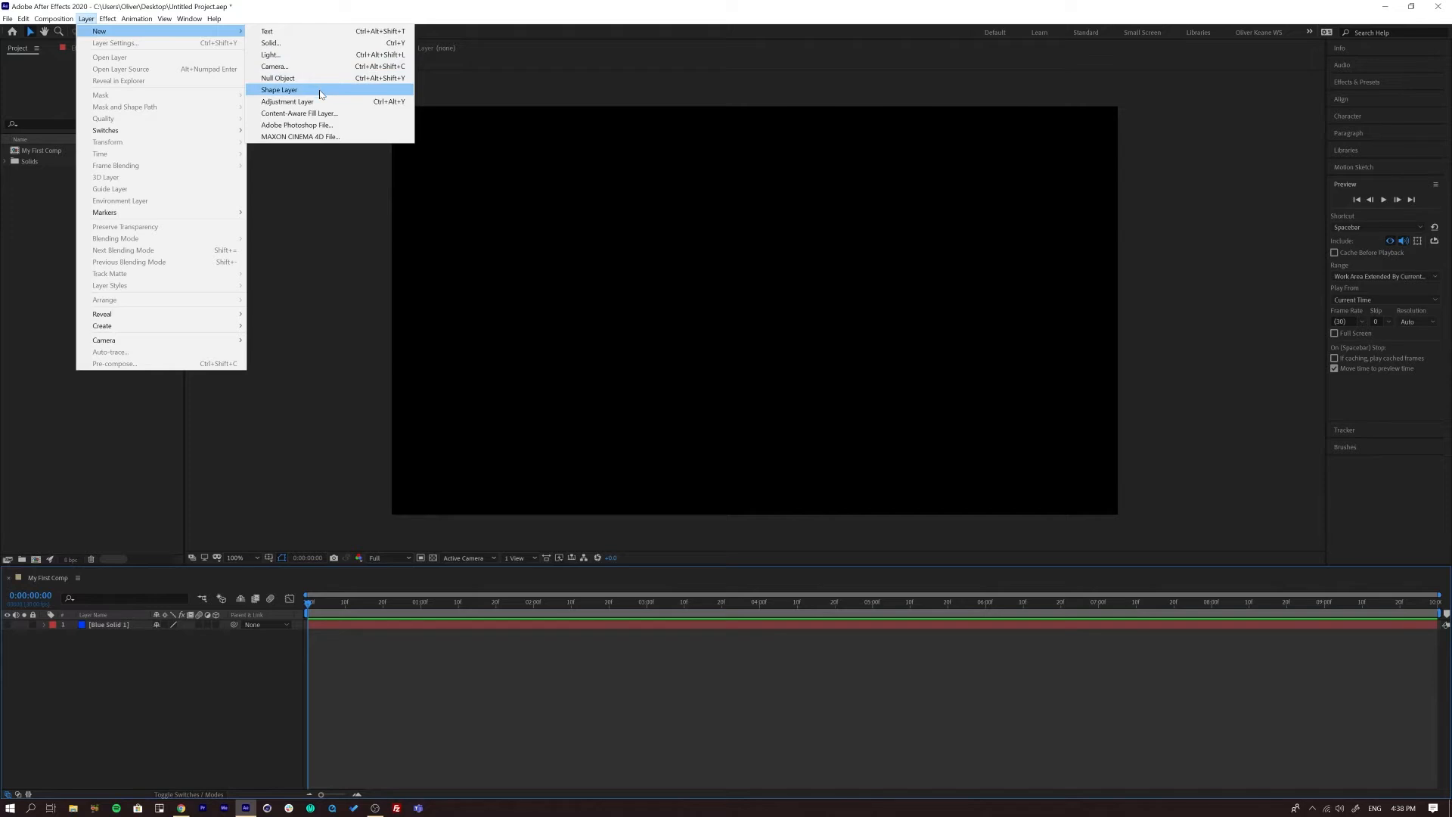
left_click(321, 94)
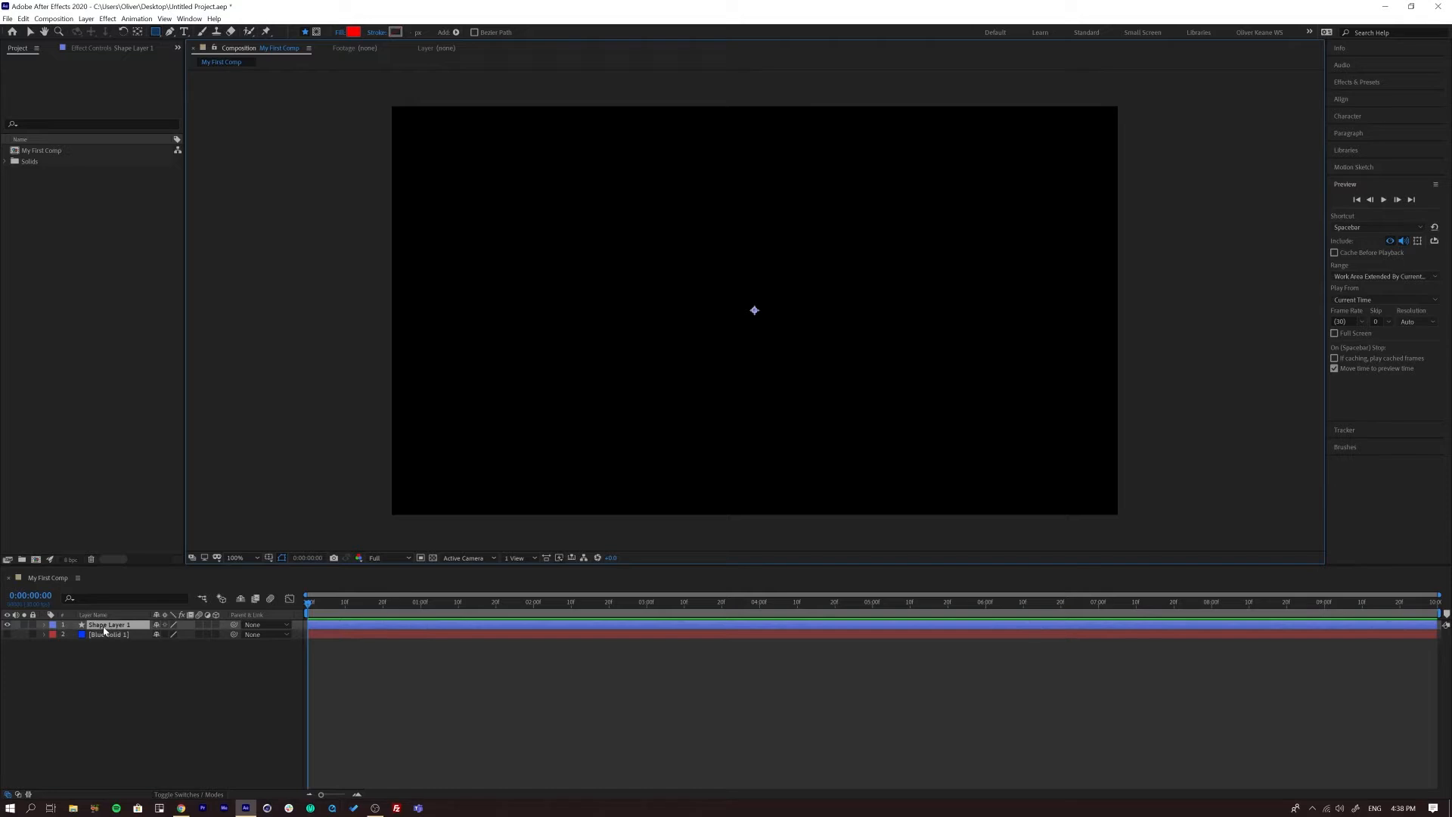
Add a rectangle path and a solid fill to the shape layer's contents
left_click(44, 625)
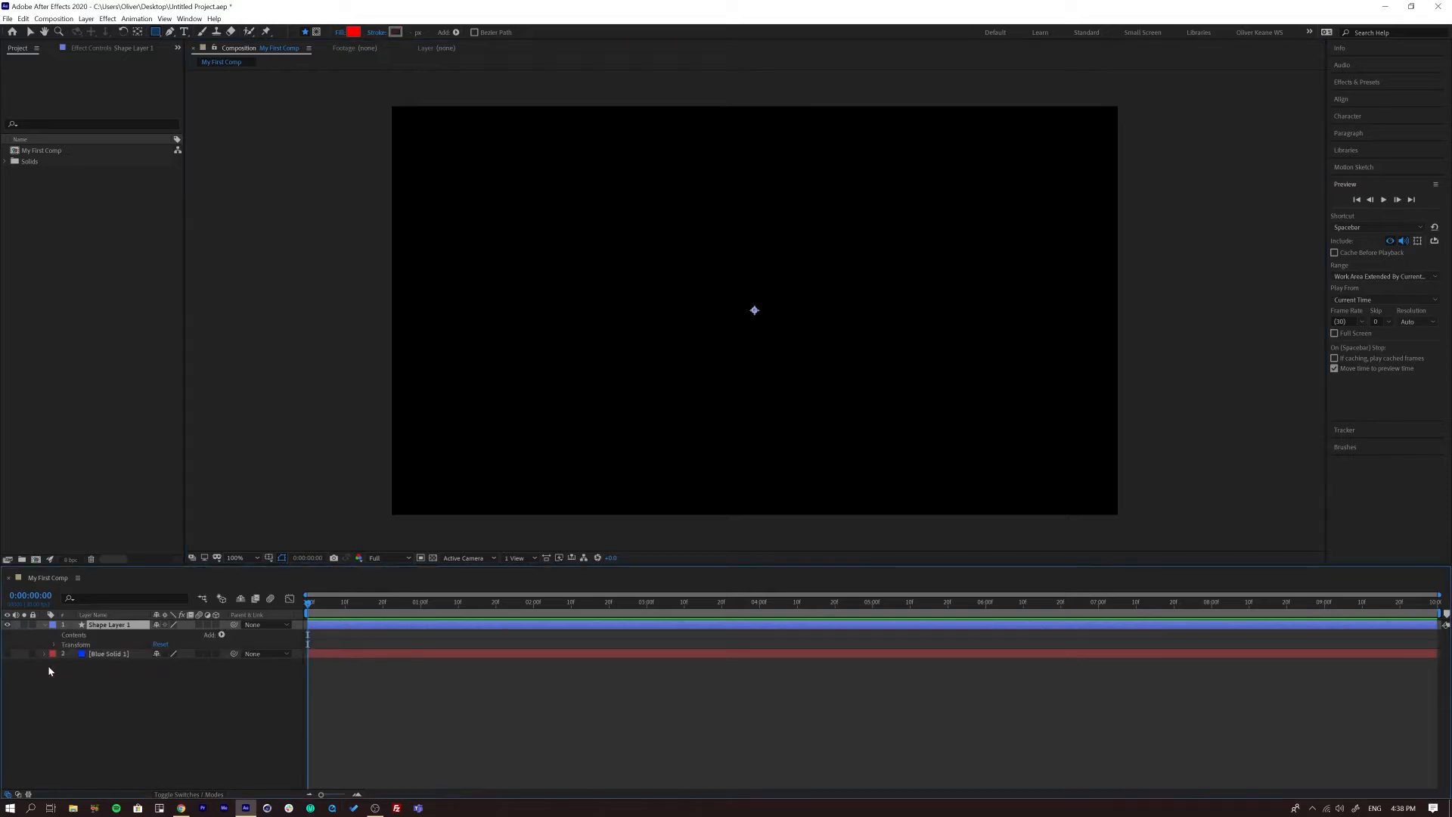
left_click(224, 635)
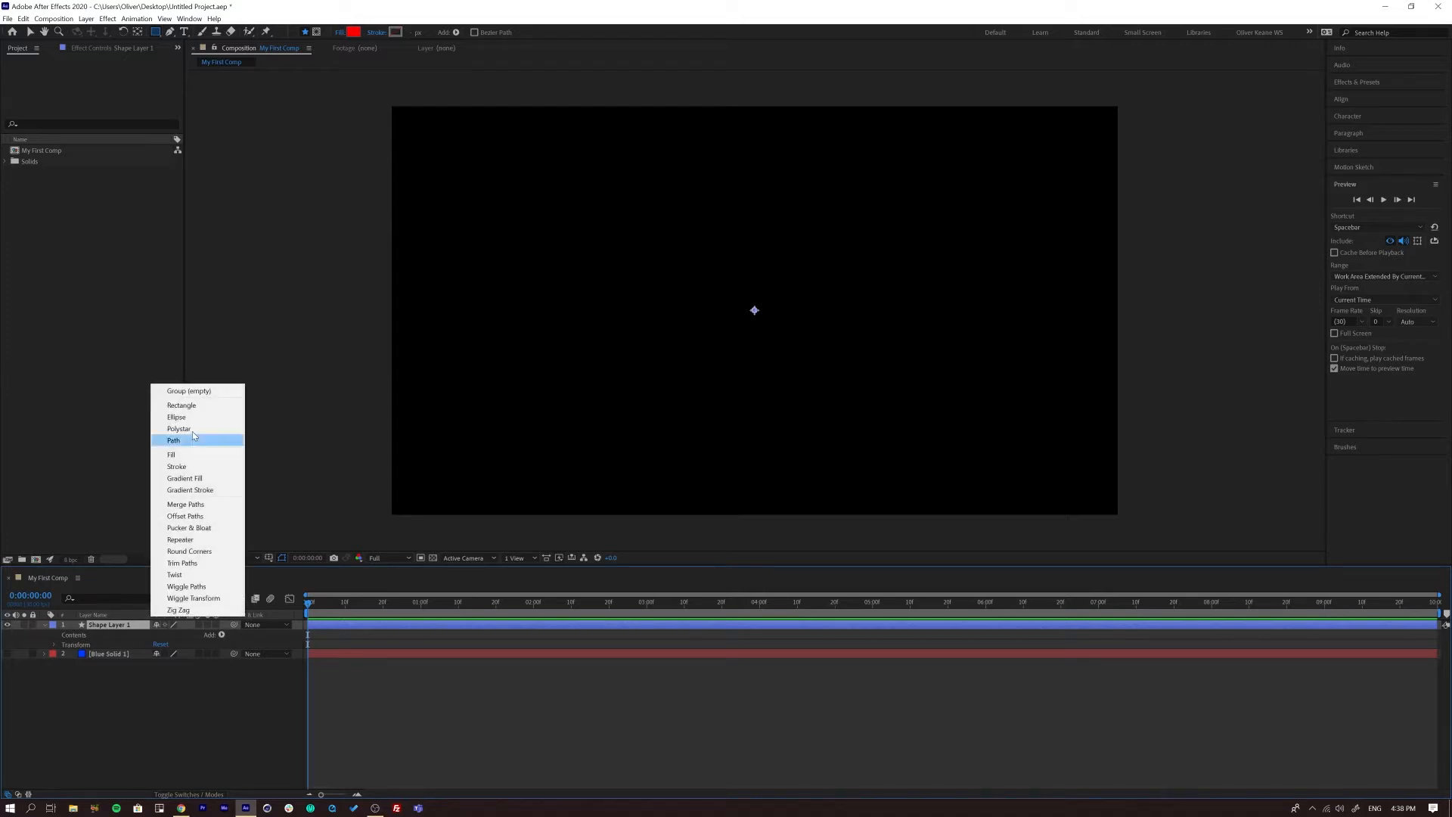
left_click(189, 410)
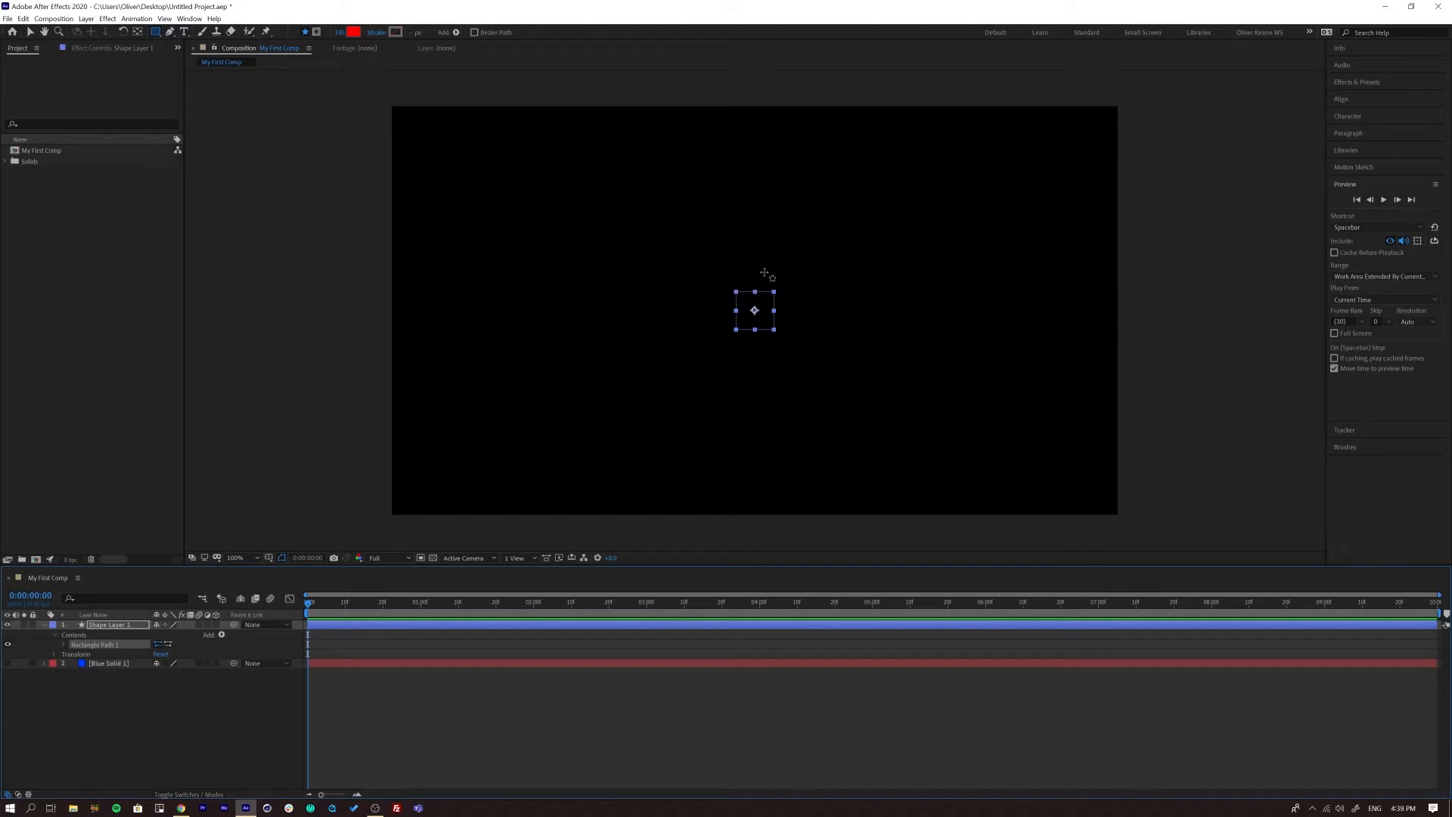
left_click(220, 636)
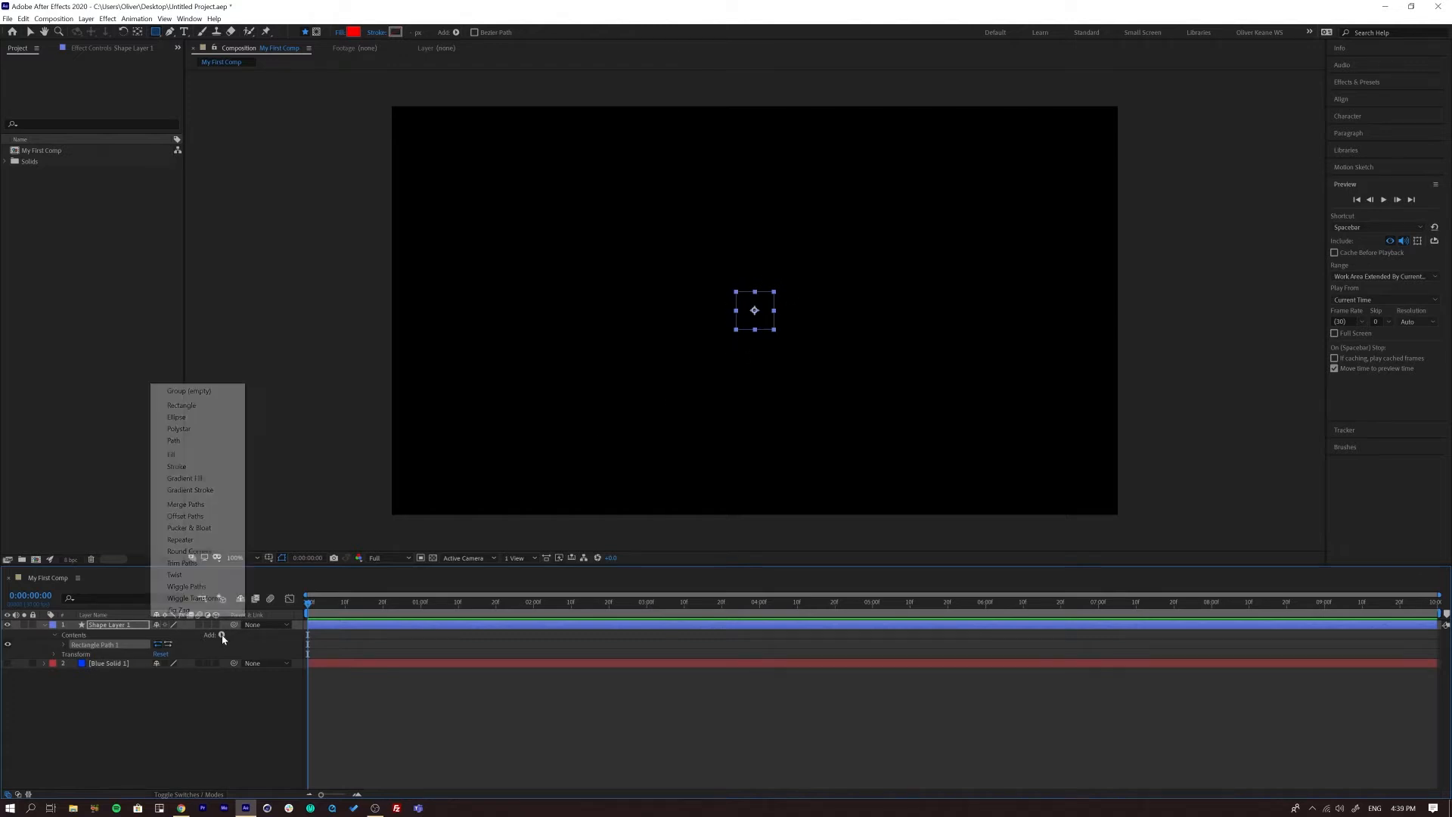
left_click(182, 454)
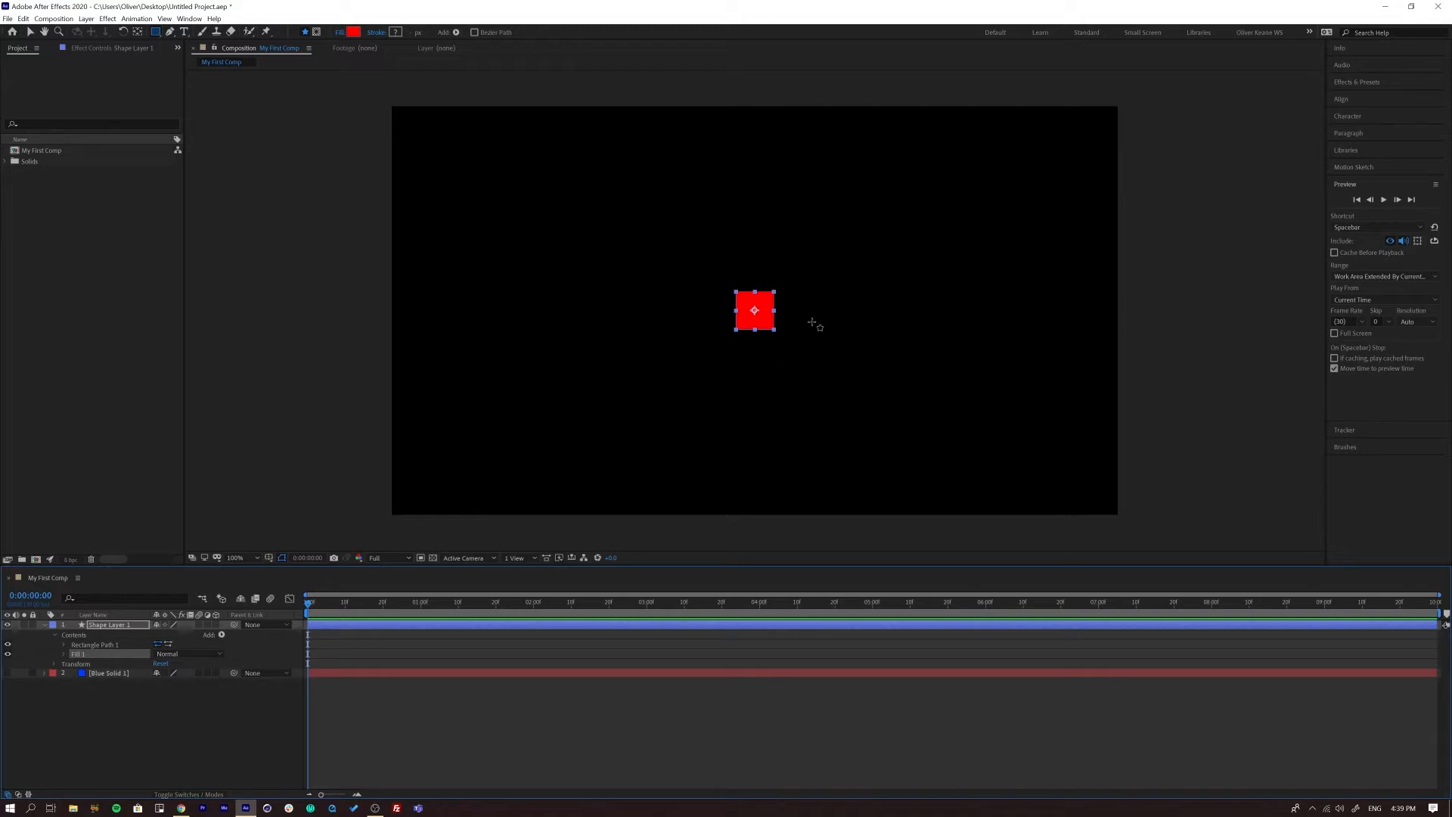
left_click(296, 684)
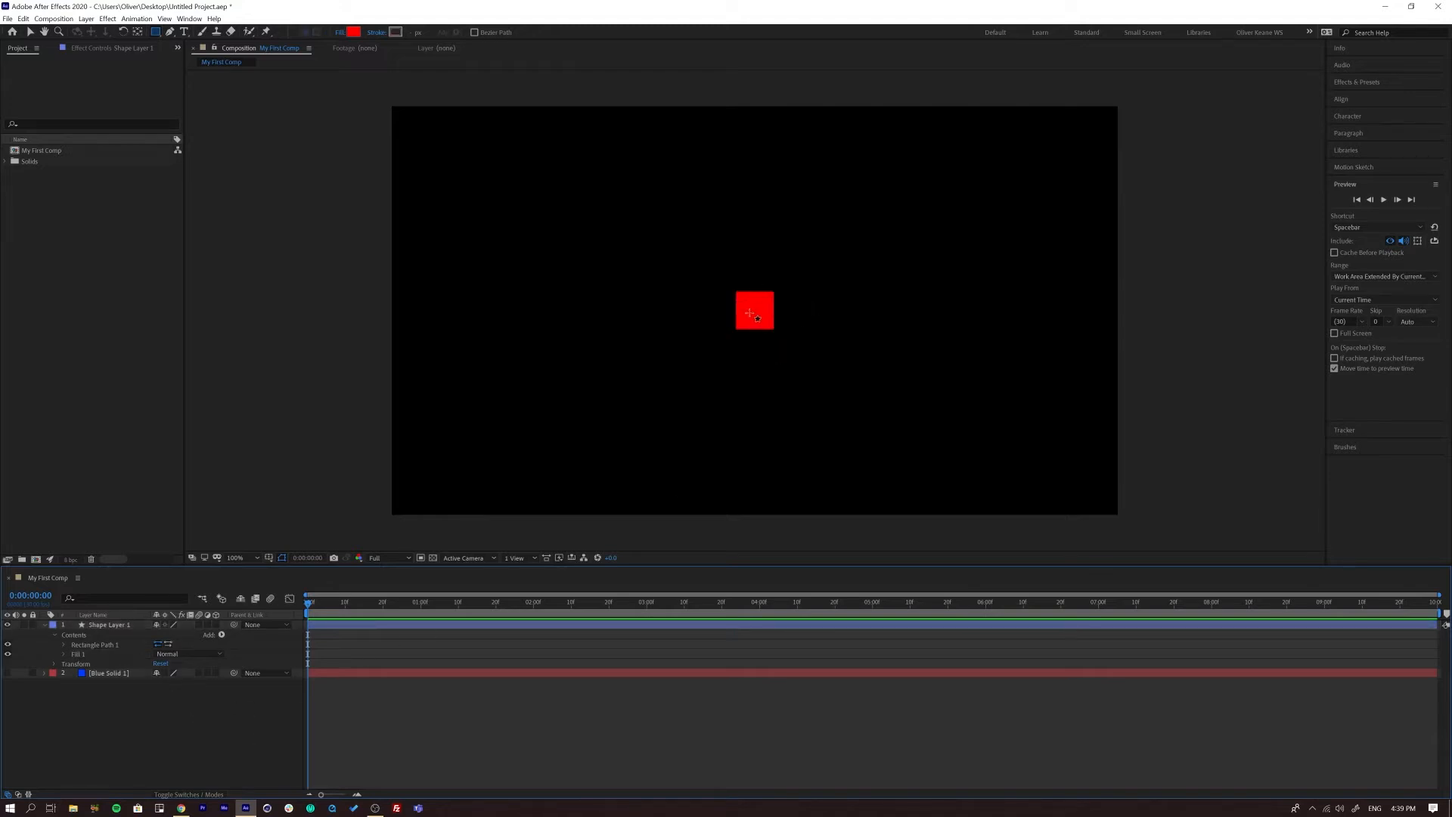
Make the blue solid visible again and expand its transform properties
left_click(113, 625)
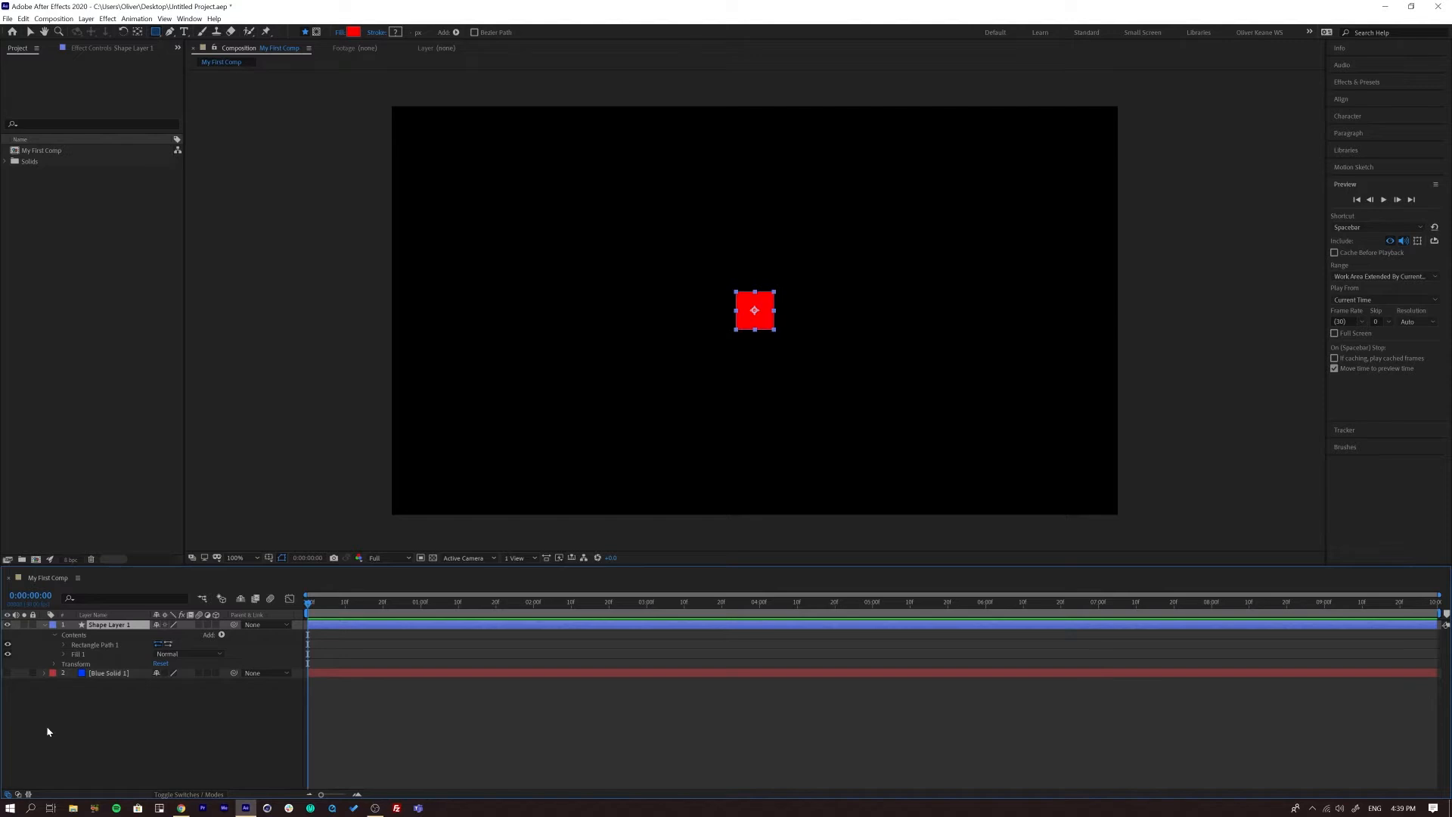
left_click(100, 676)
left_click(8, 673)
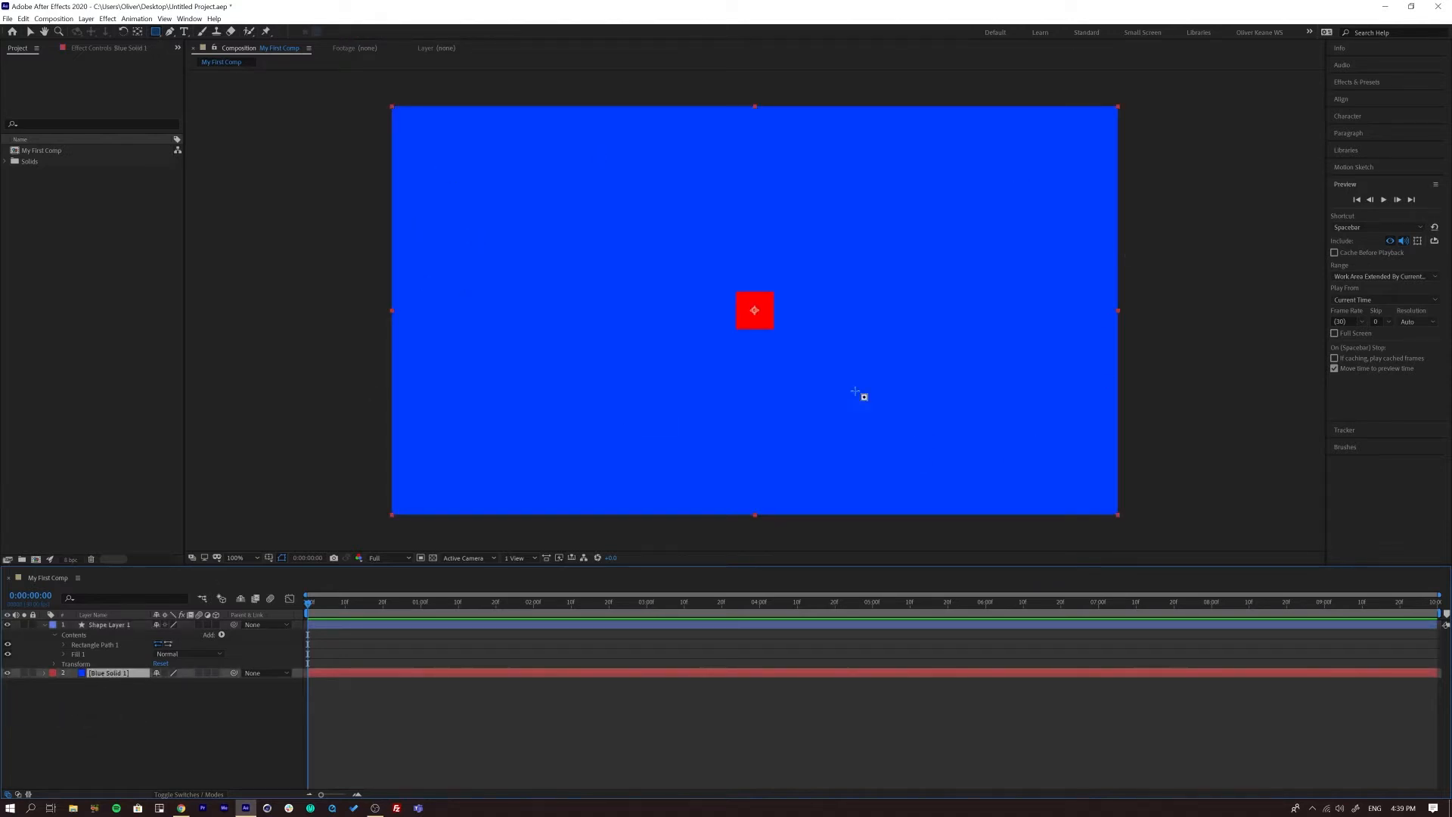
left_click(45, 672)
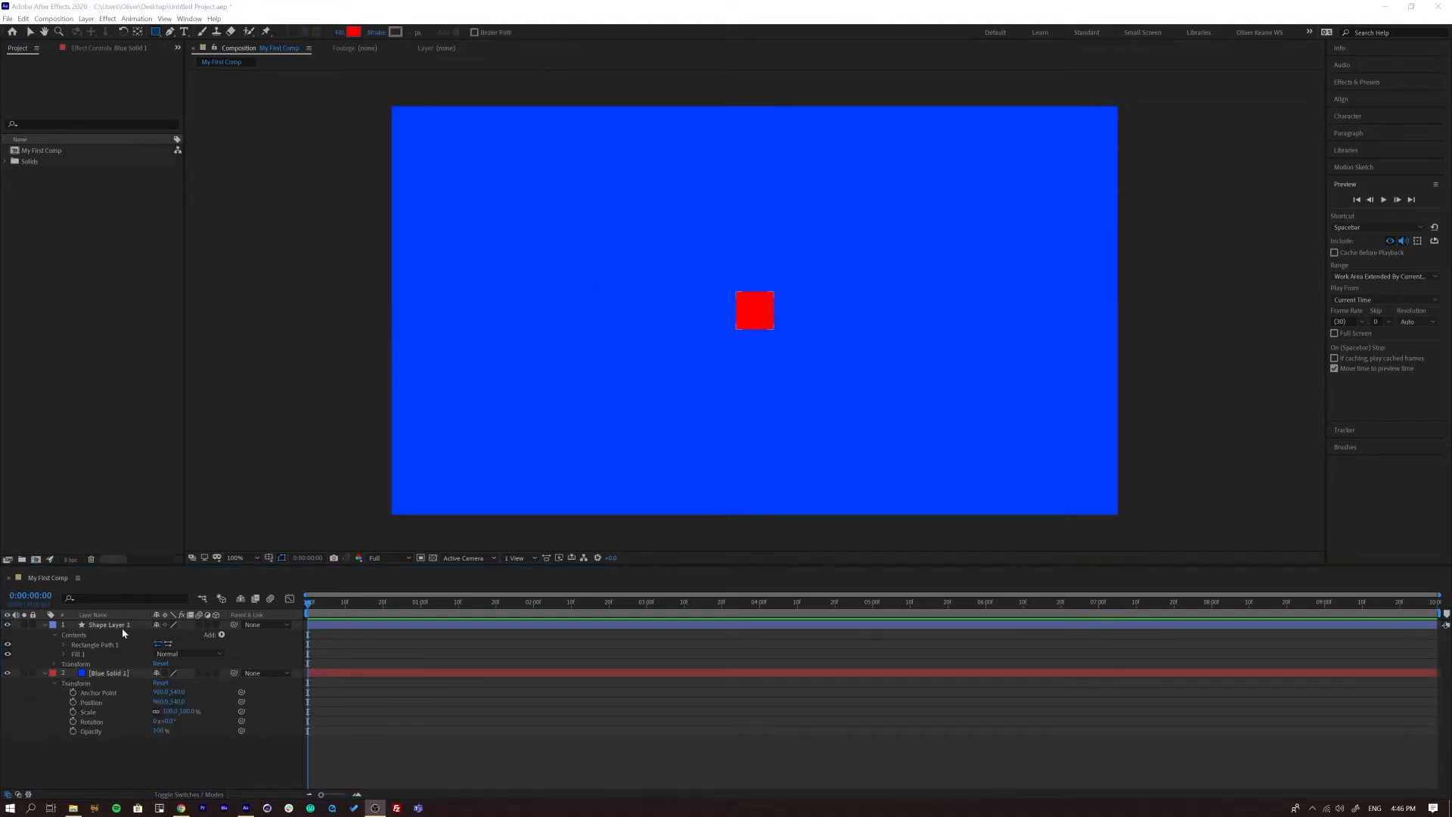
Change the rectangle's fill colour to bright cyan, keeping its opacity at 100%
left_click(123, 629)
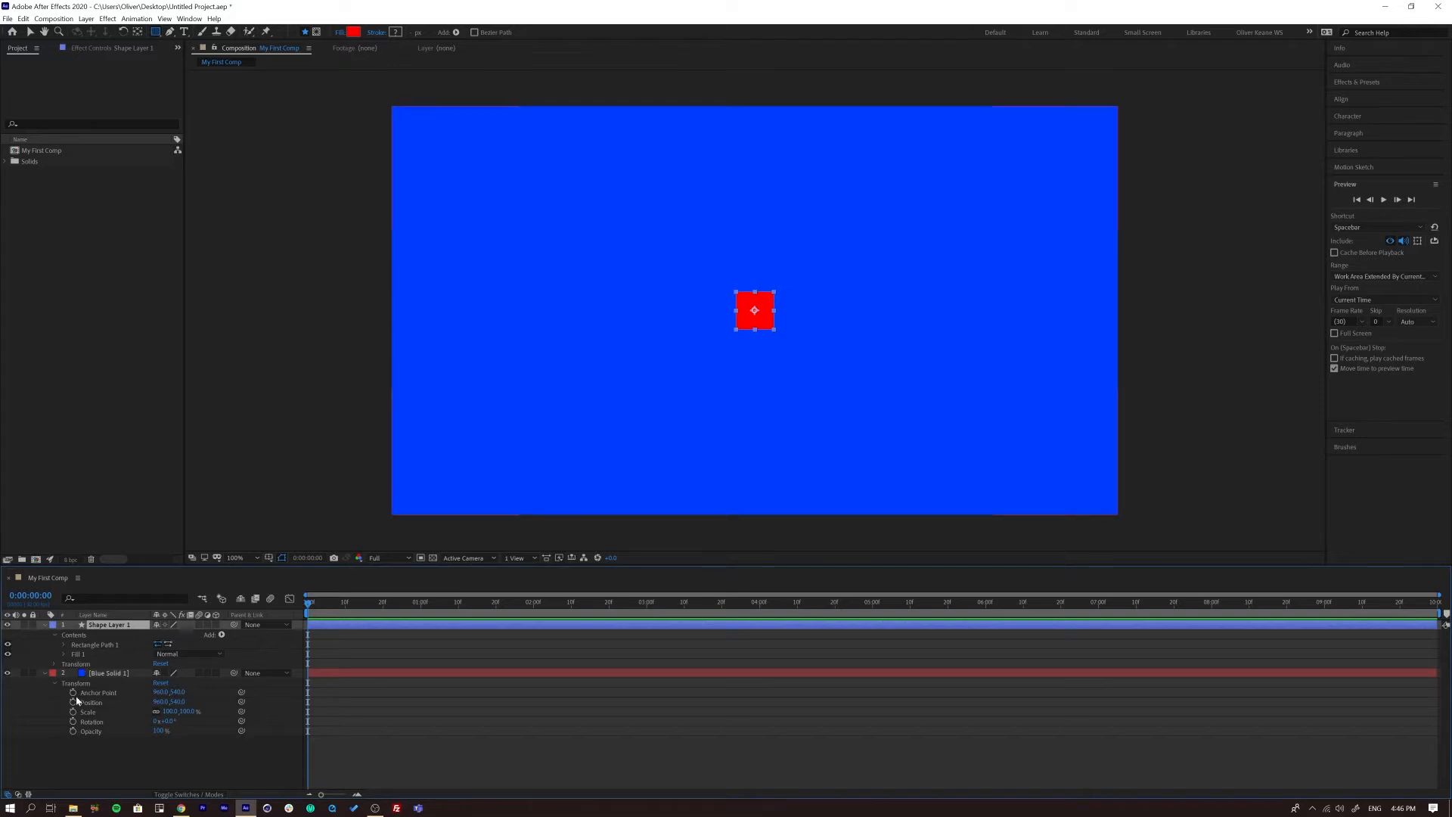
left_click(65, 654)
left_click(160, 683)
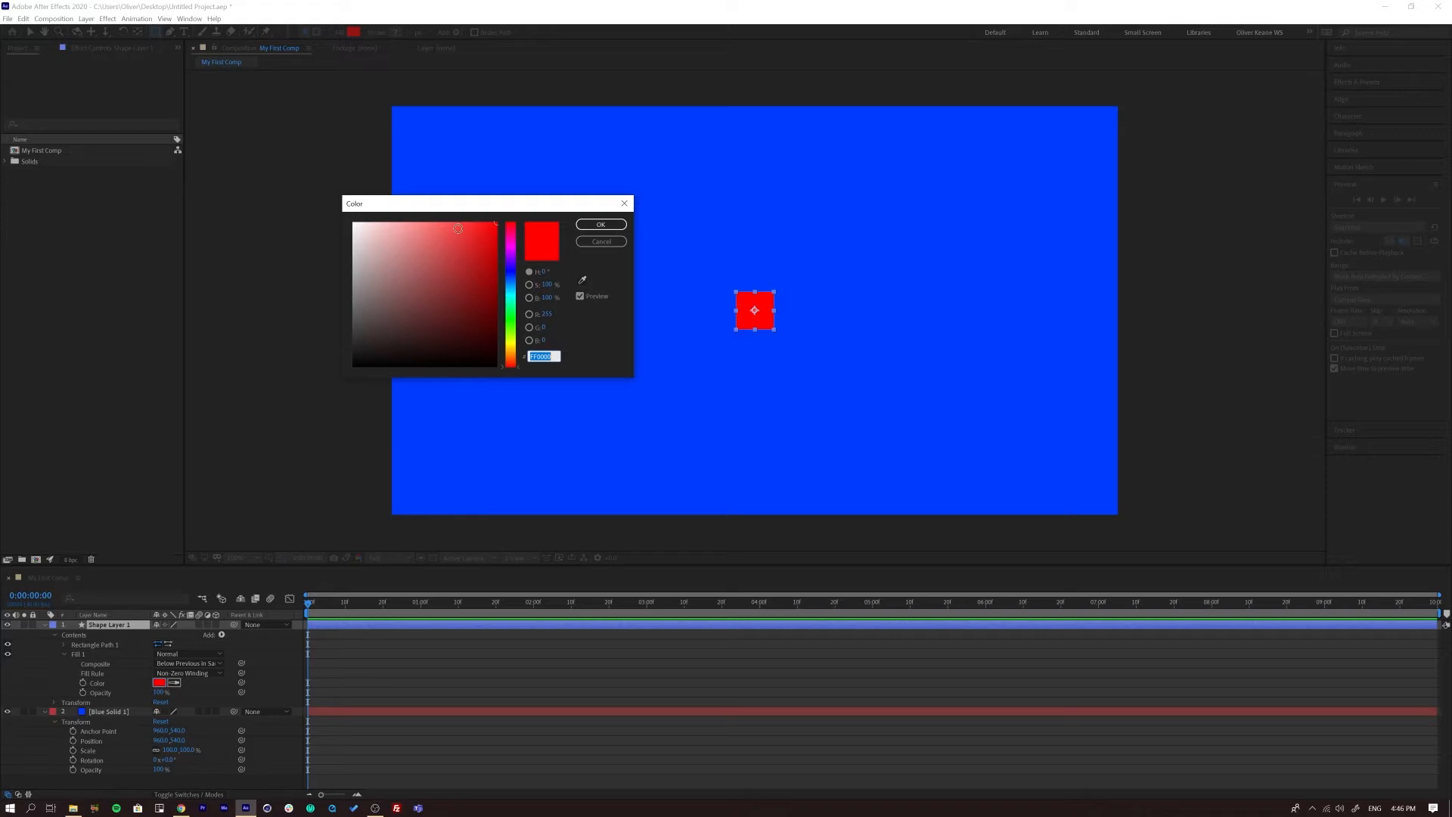
left_click(511, 294)
left_click_drag(457, 233, 517, 202)
left_click(597, 227)
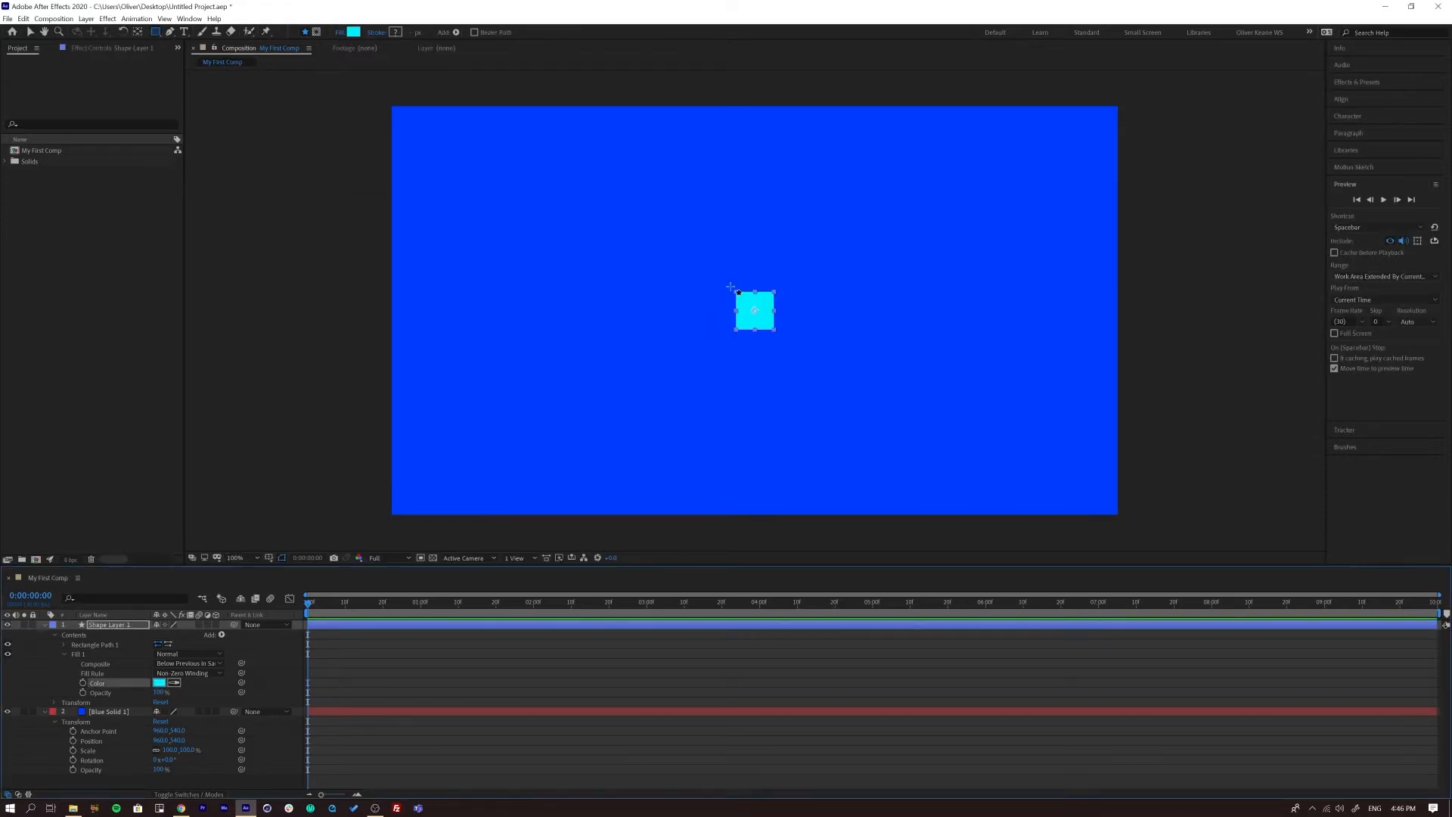
left_click_drag(159, 693, 201, 696)
left_click(64, 654)
Enlarge the rectangle path to a size of about 325 by 325 pixels
left_click(59, 644)
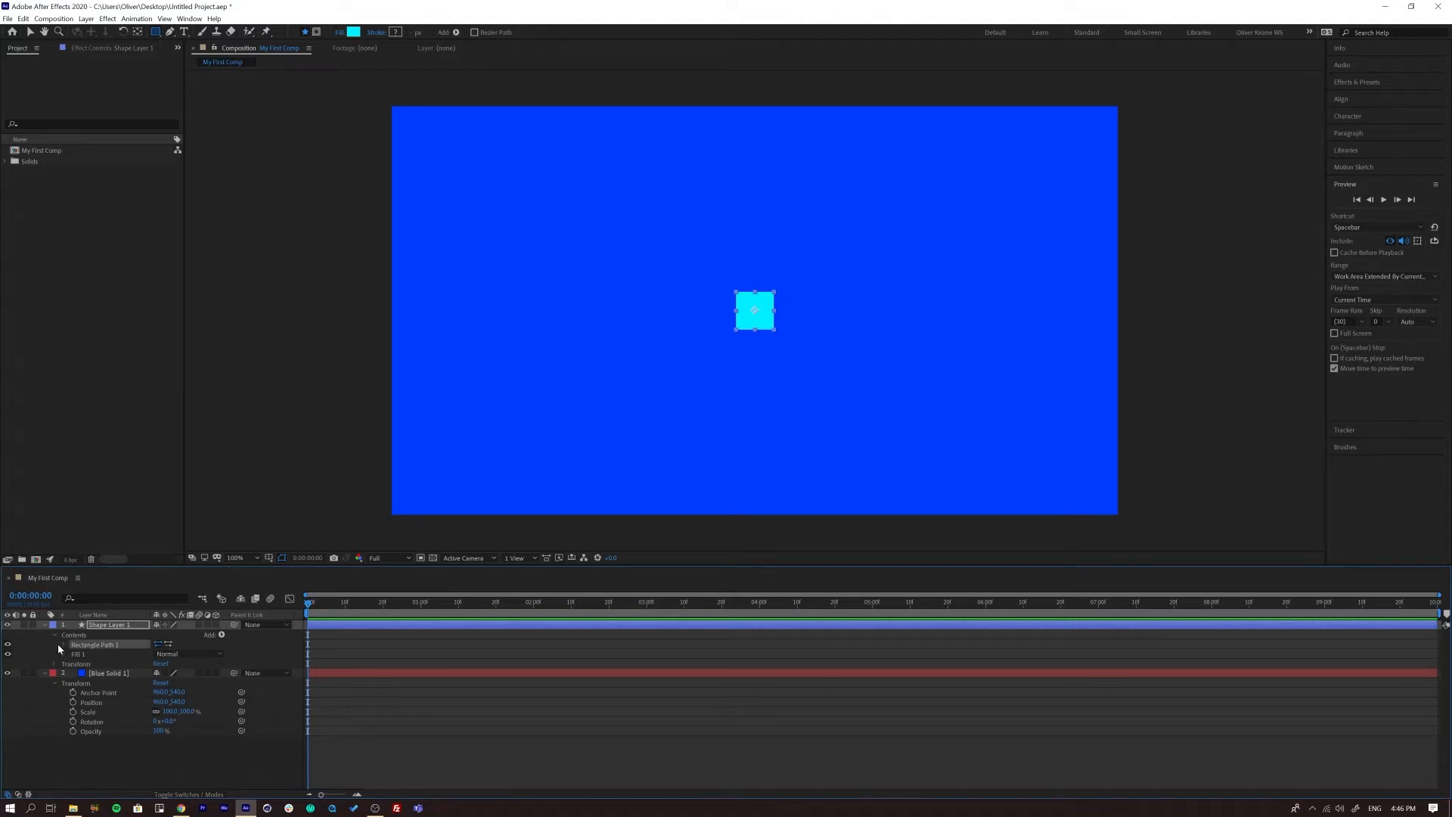
left_click(63, 645)
left_click_drag(170, 654, 272, 641)
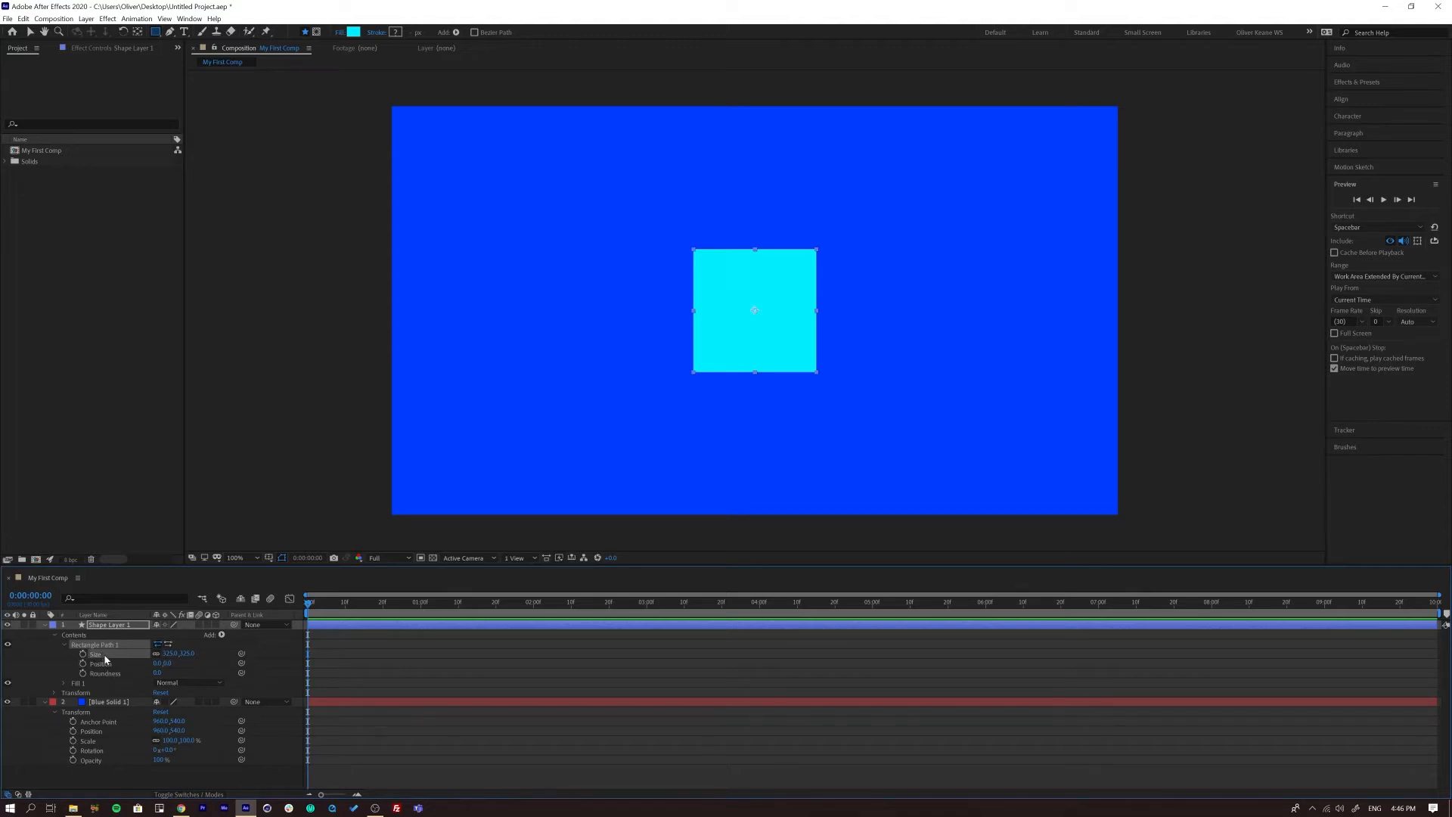
Examine the transform properties of the shape layer
left_click(72, 694)
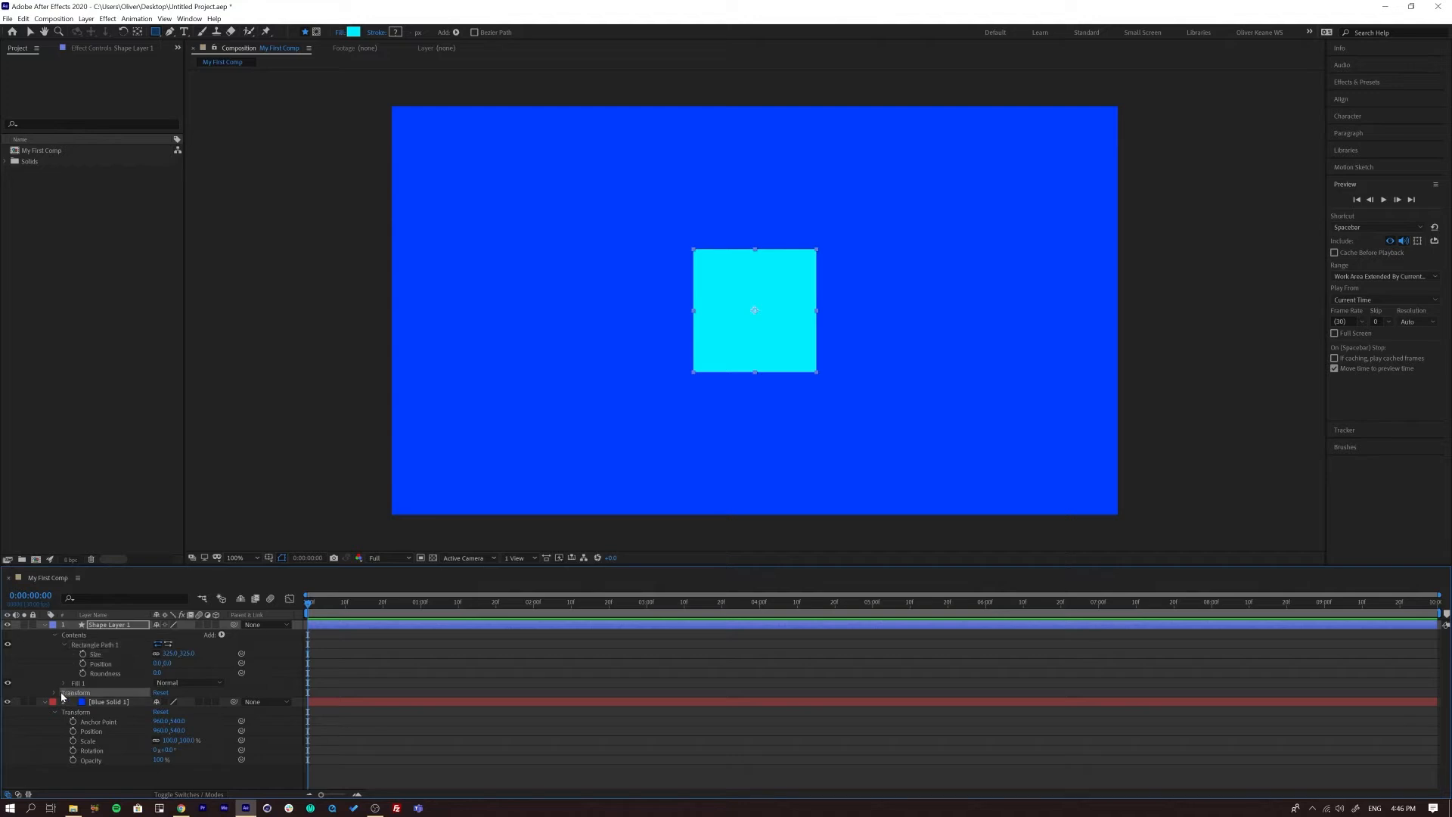
left_click(55, 693)
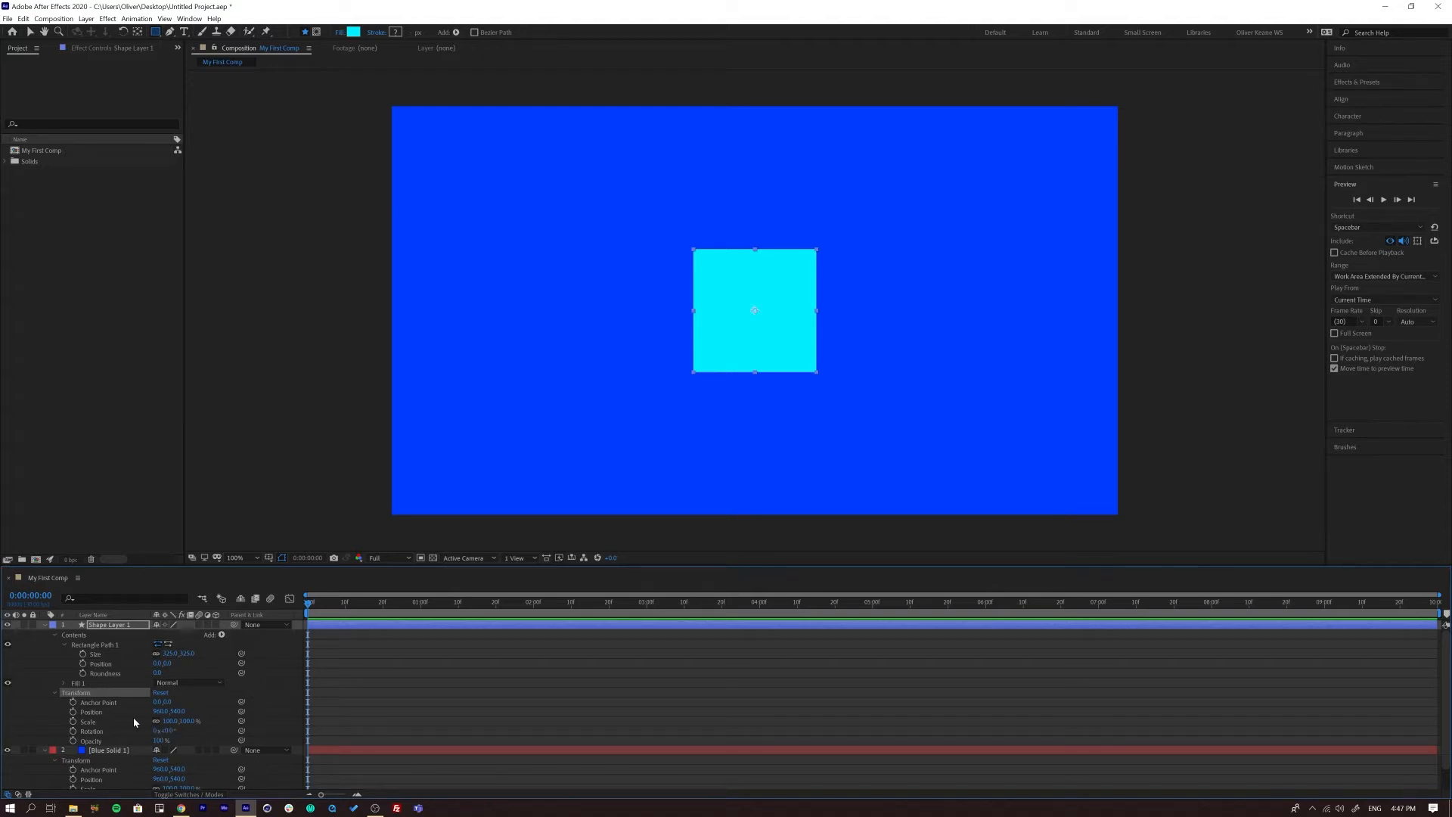
left_click(54, 693)
Enlarge the rectangle path further to about 360 by 360 pixels
left_click(73, 647)
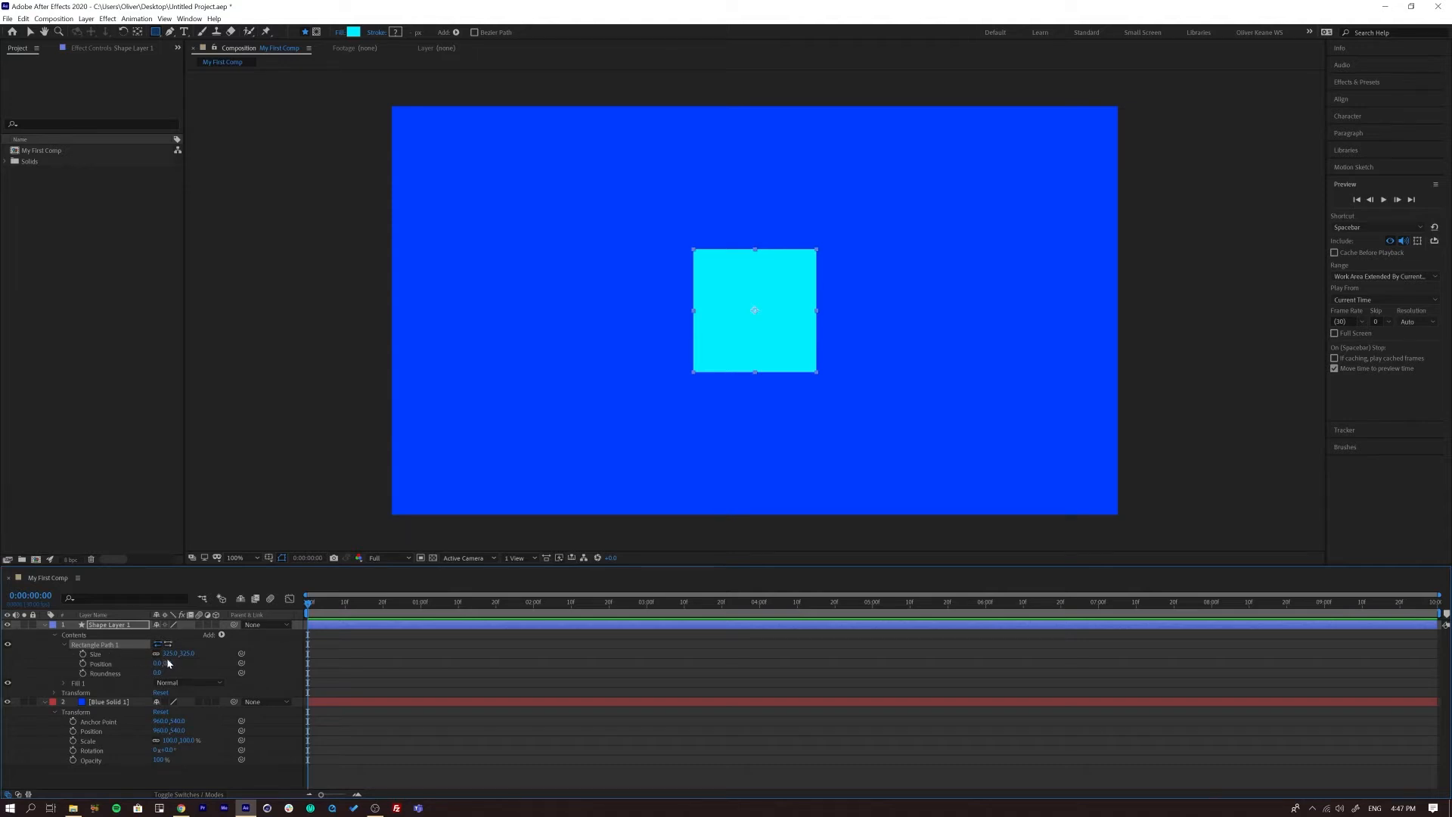
left_click_drag(170, 649, 176, 691)
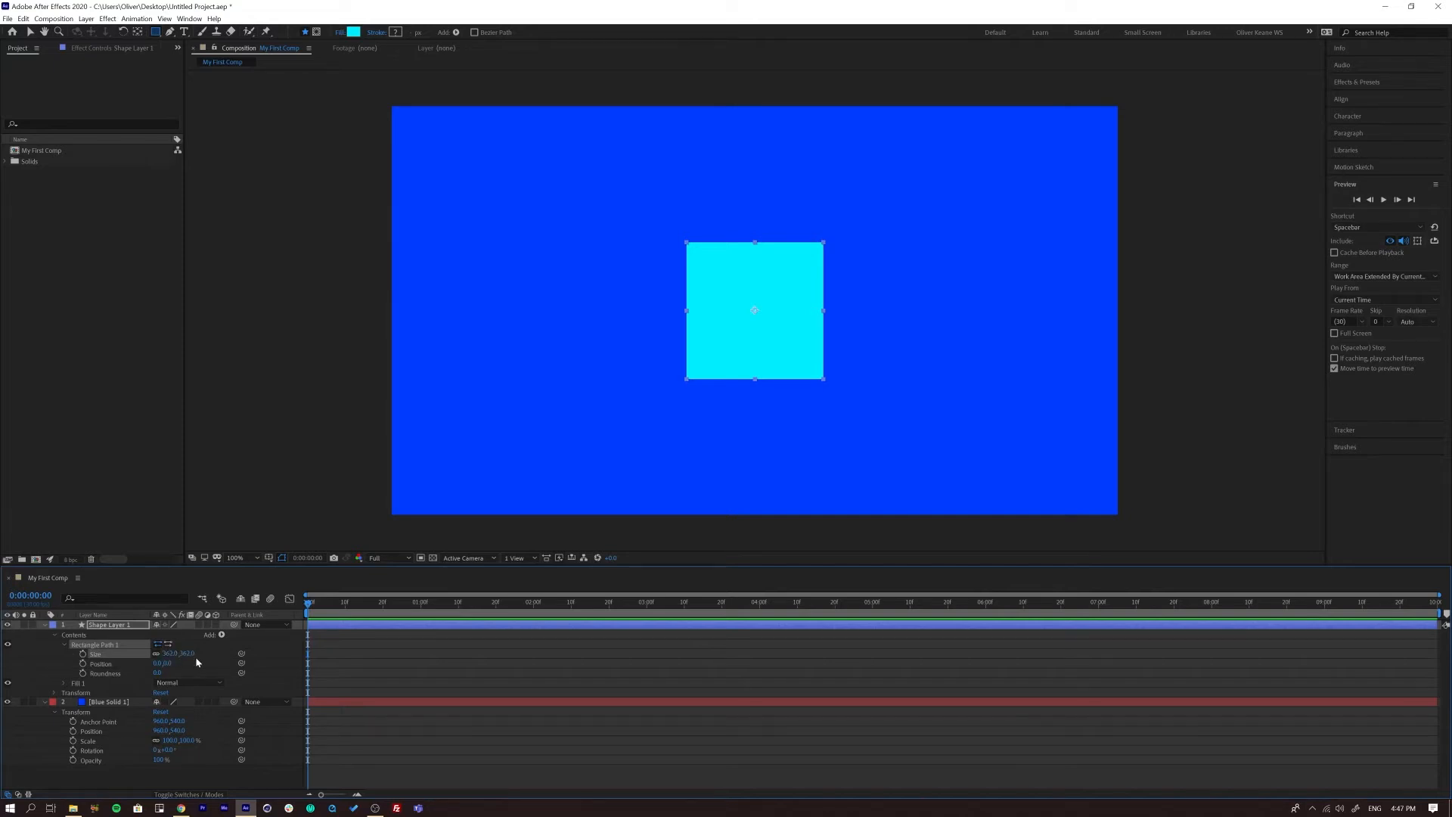
left_click(64, 645)
Add an ellipse path to the shape layer, about 235 pixels wide and high, offset horizontally to about 457
left_click(222, 635)
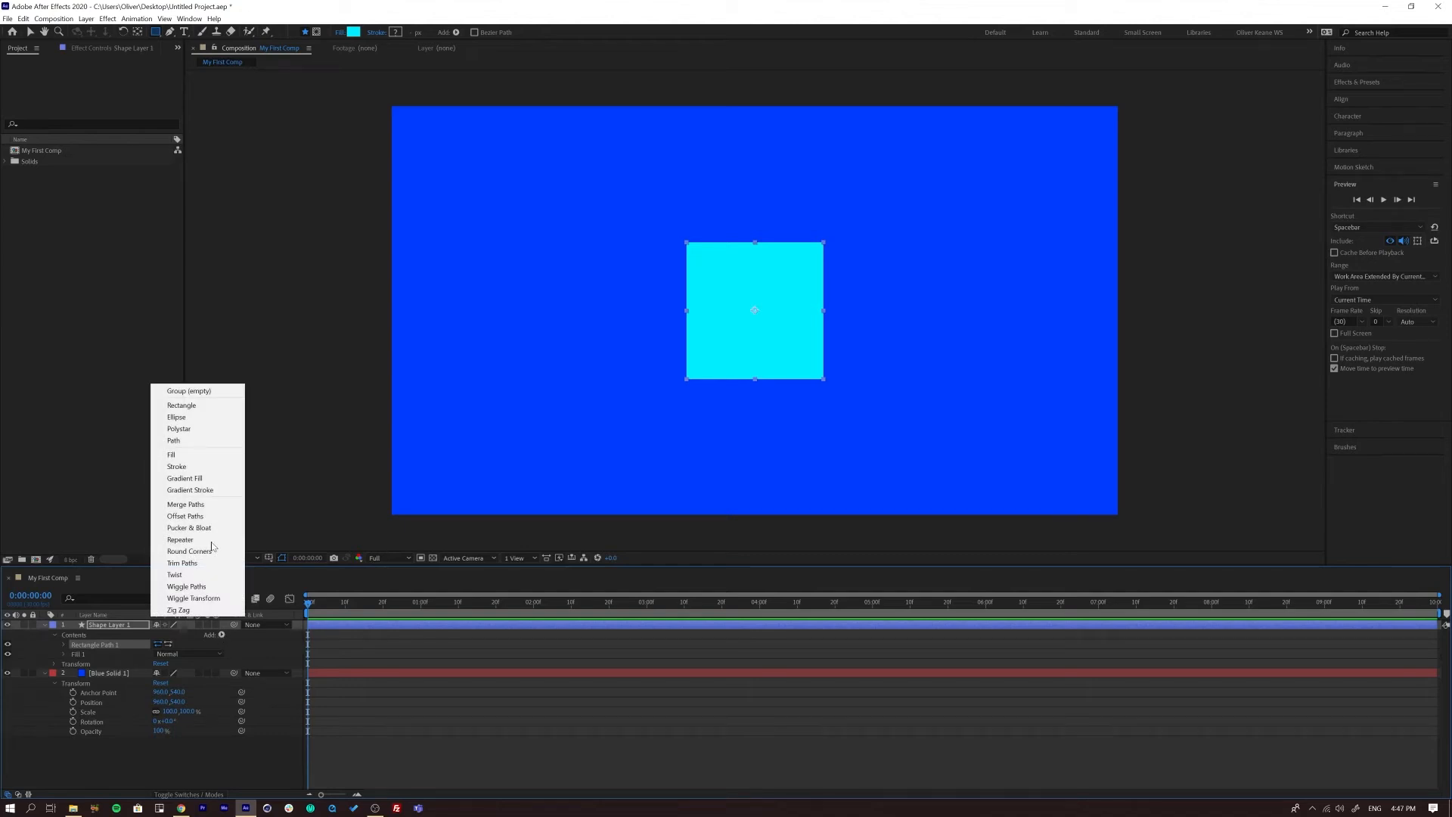
left_click(195, 417)
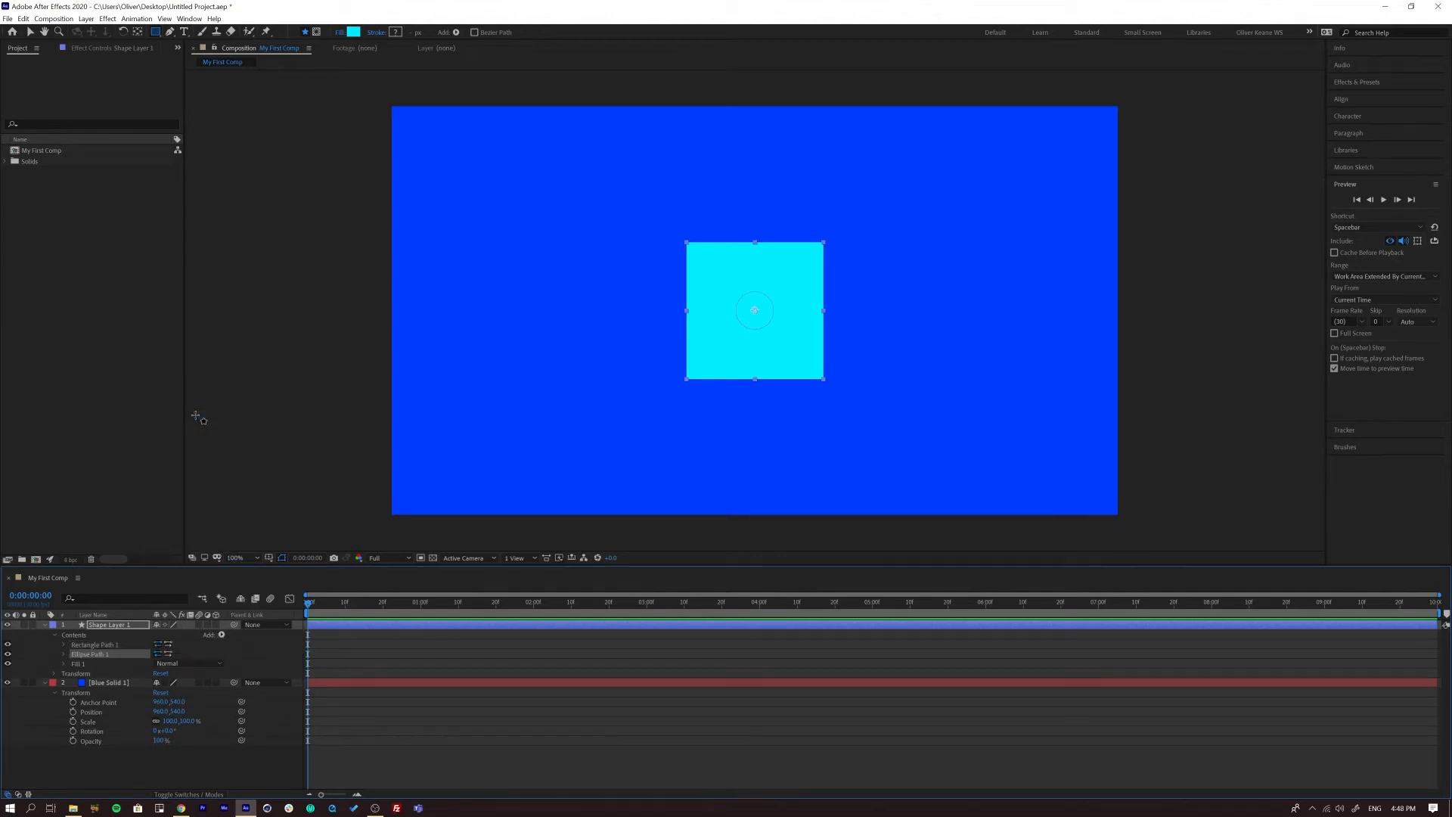
left_click(65, 654)
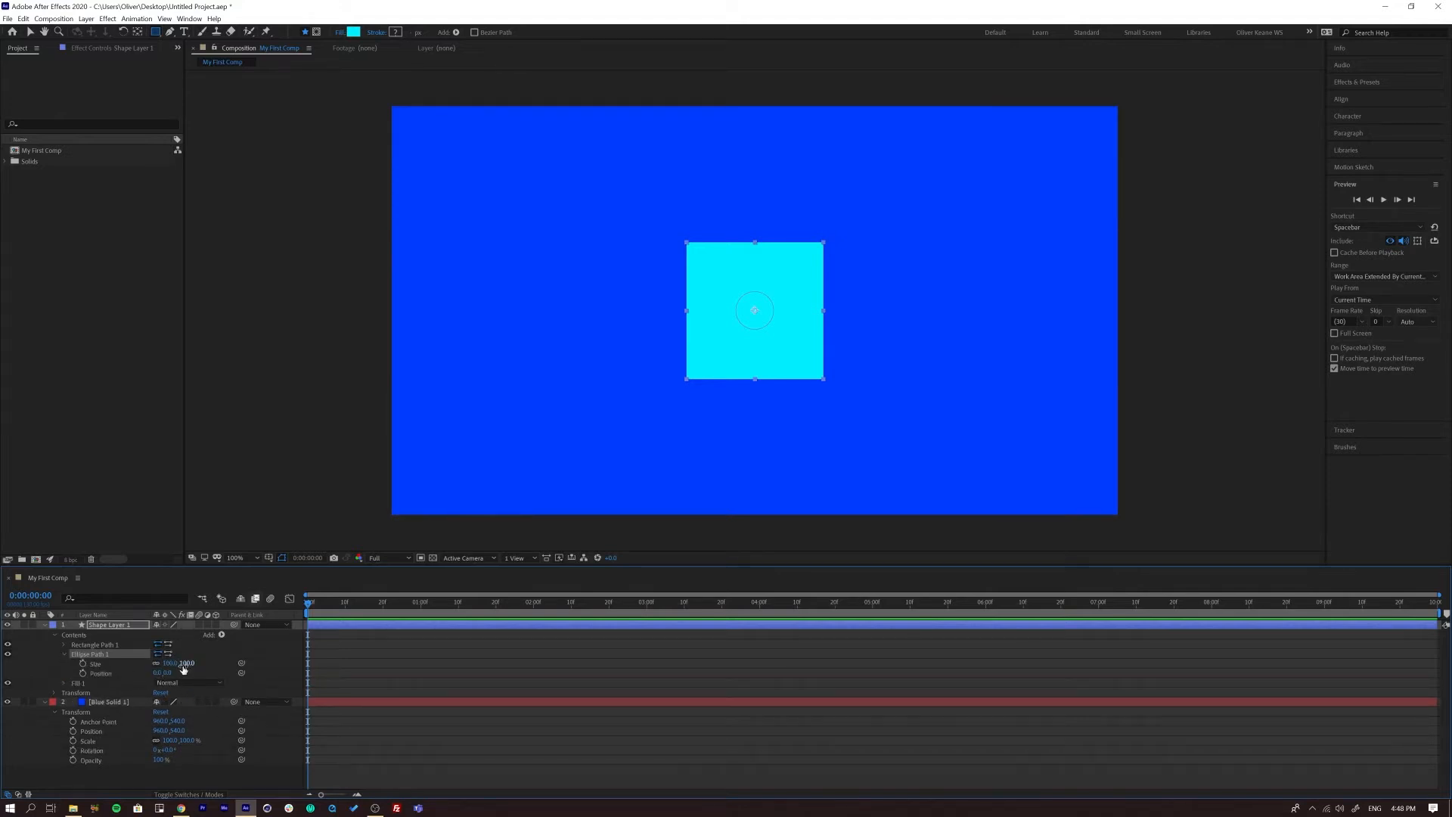
left_click_drag(159, 673, 402, 661)
left_click_drag(171, 665, 225, 655)
left_click_drag(236, 655, 235, 654)
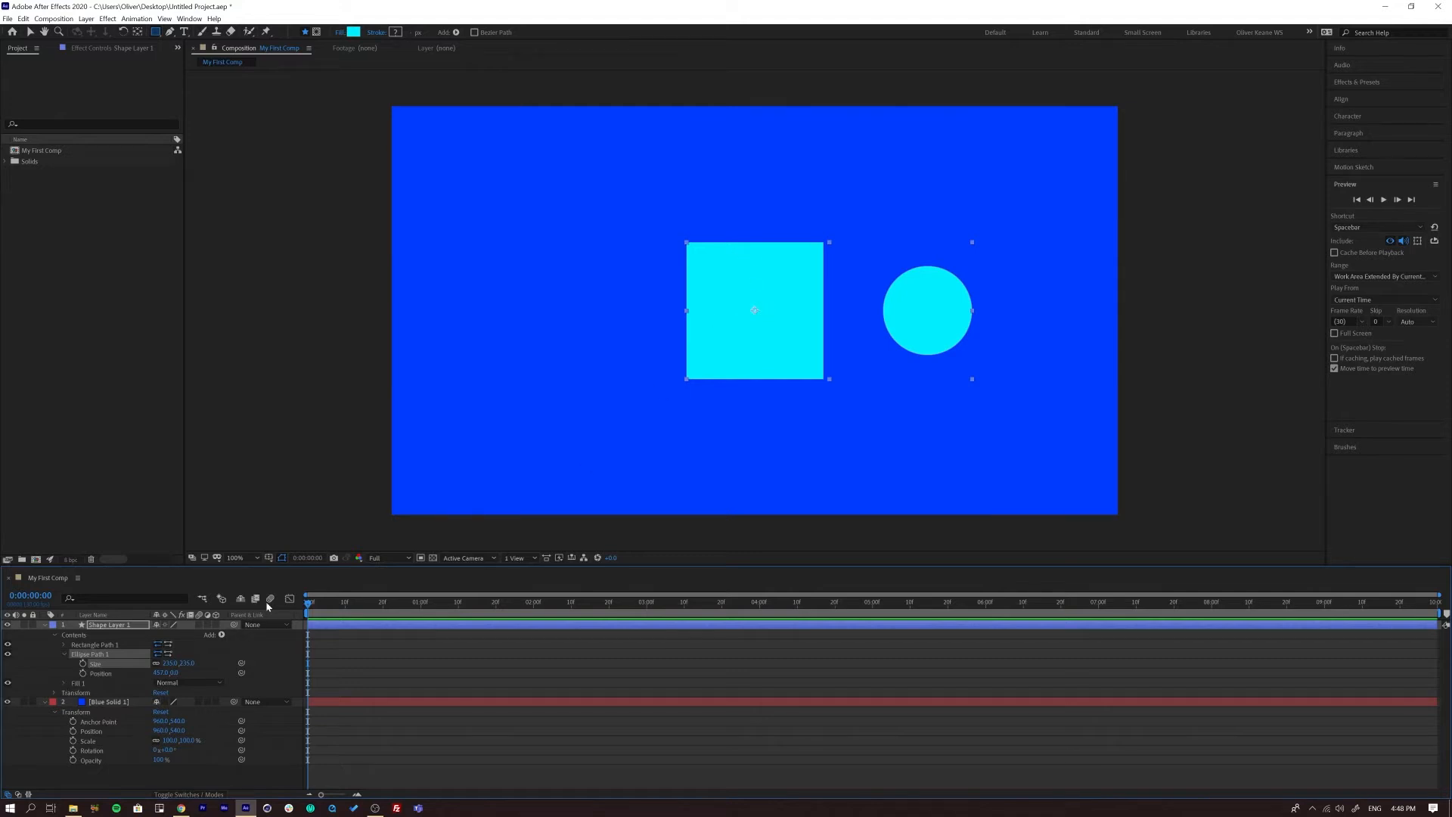
Try a different hue for the fill shared by the rectangle and the ellipse
left_click(63, 683)
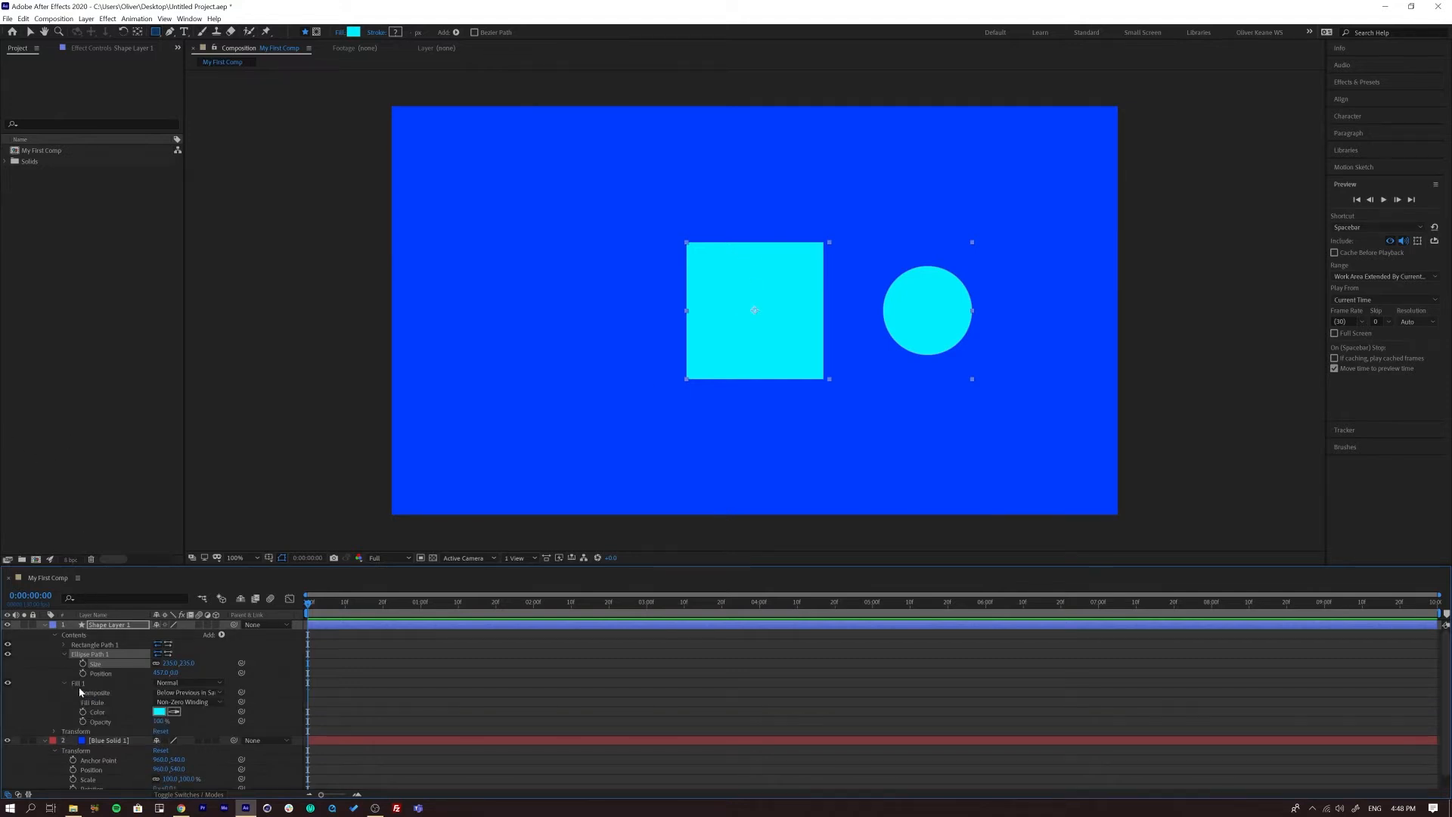
left_click(162, 711)
mouse_move(512, 251)
left_mouse_down()
mouse_move(513, 221)
mouse_move(365, 295)
mouse_move(490, 242)
left_mouse_up()
left_click(589, 244)
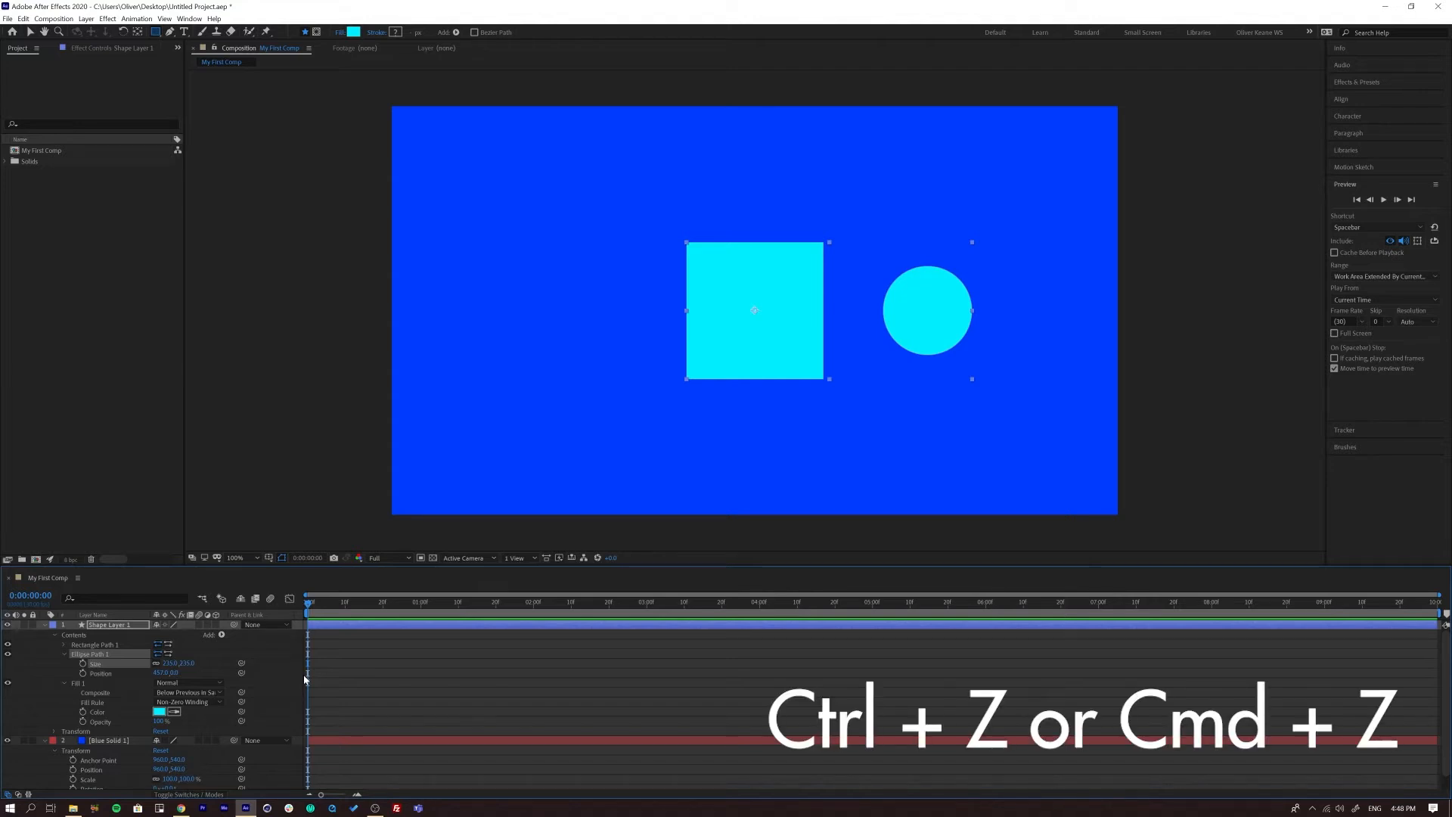
Undo the fill colour change, the ellipse path and the last rectangle enlargement, leaving the fill properties collapsed
key("ctrl+z")
key("ctrl+z")
key("ctrl+z")
key("ctrl+z")
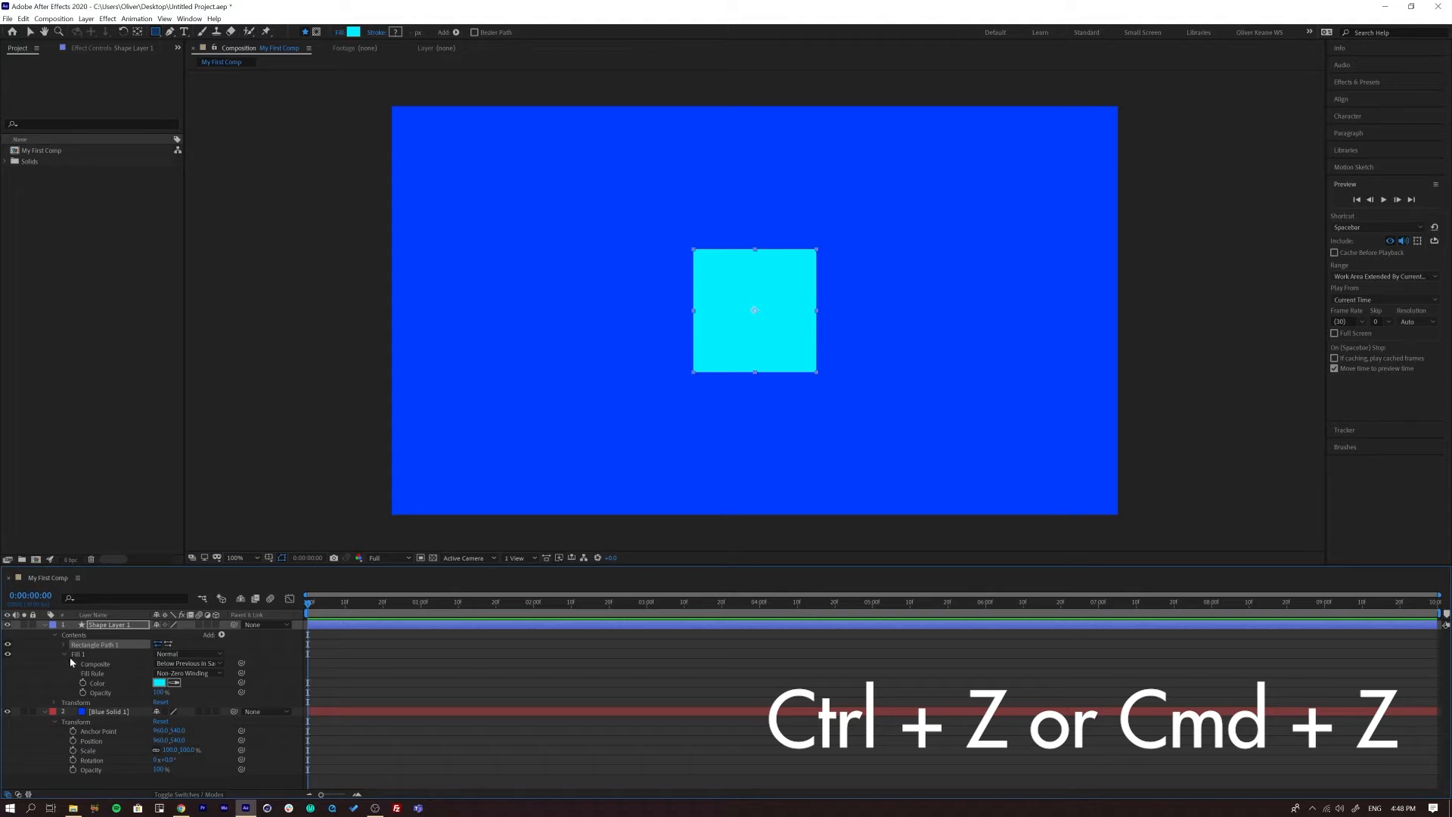
left_click(63, 654)
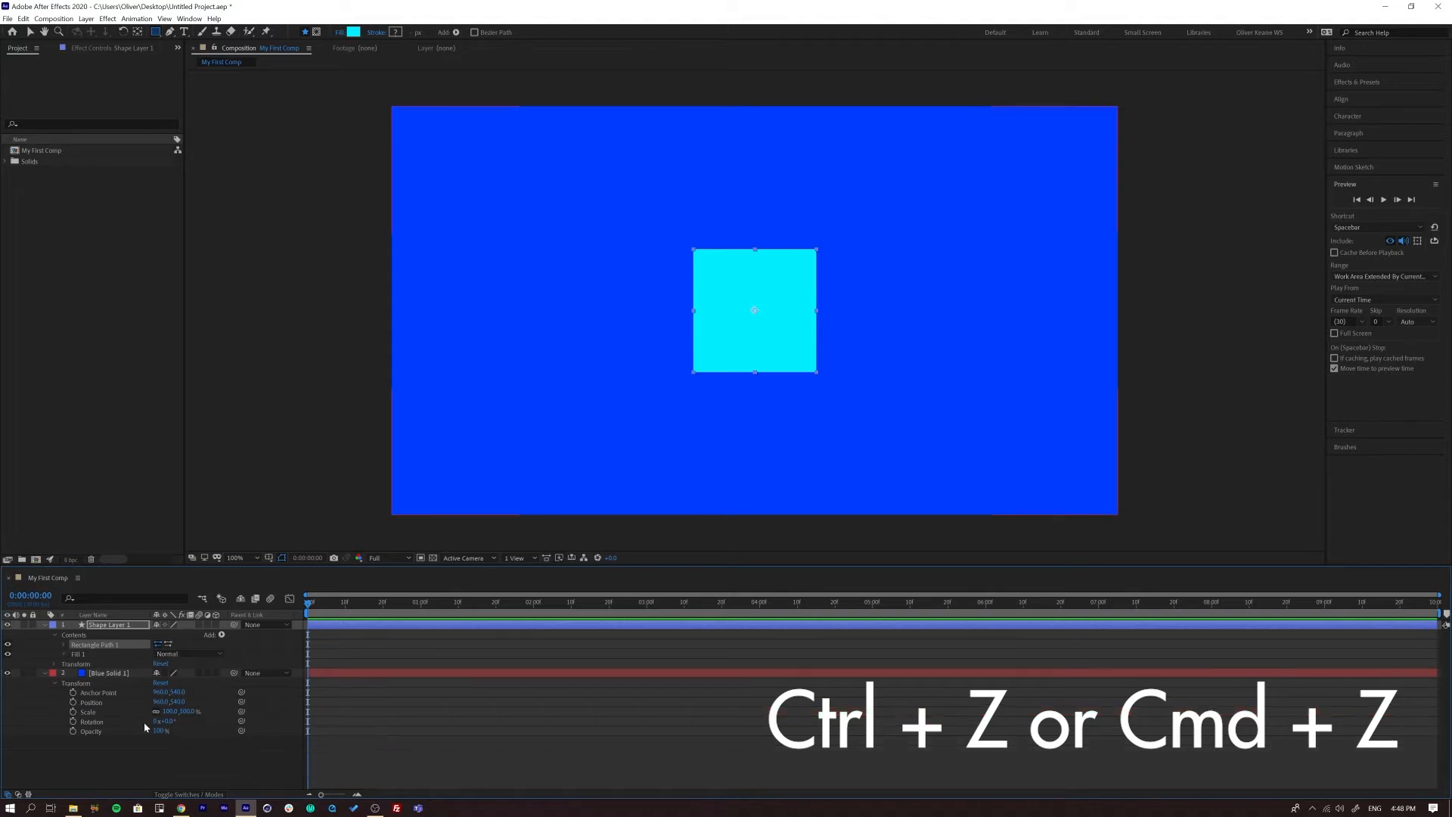
Add a stroke to the contents of the rectangle's shape layer
left_click(110, 625)
left_click(89, 645)
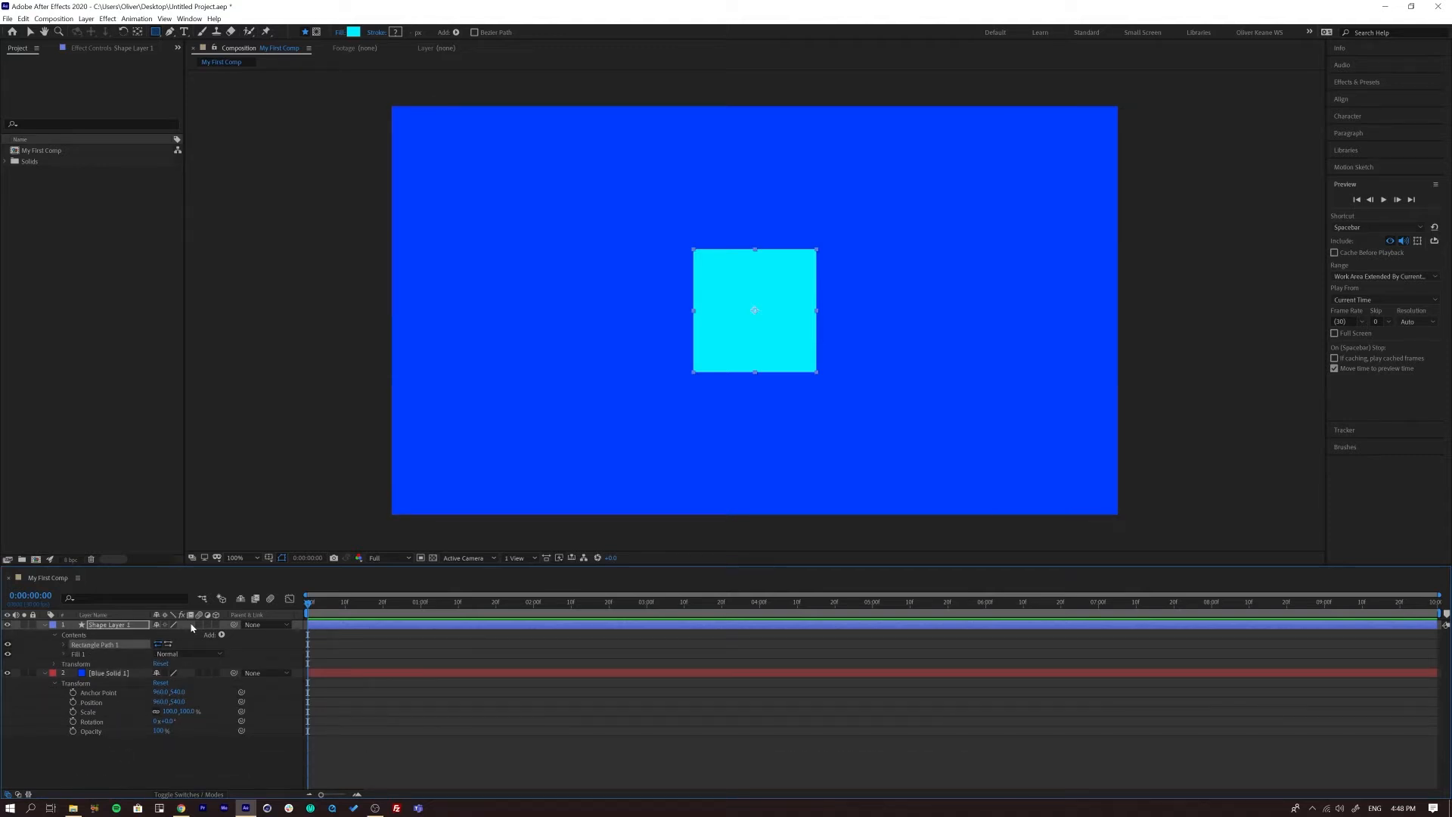
left_click(222, 635)
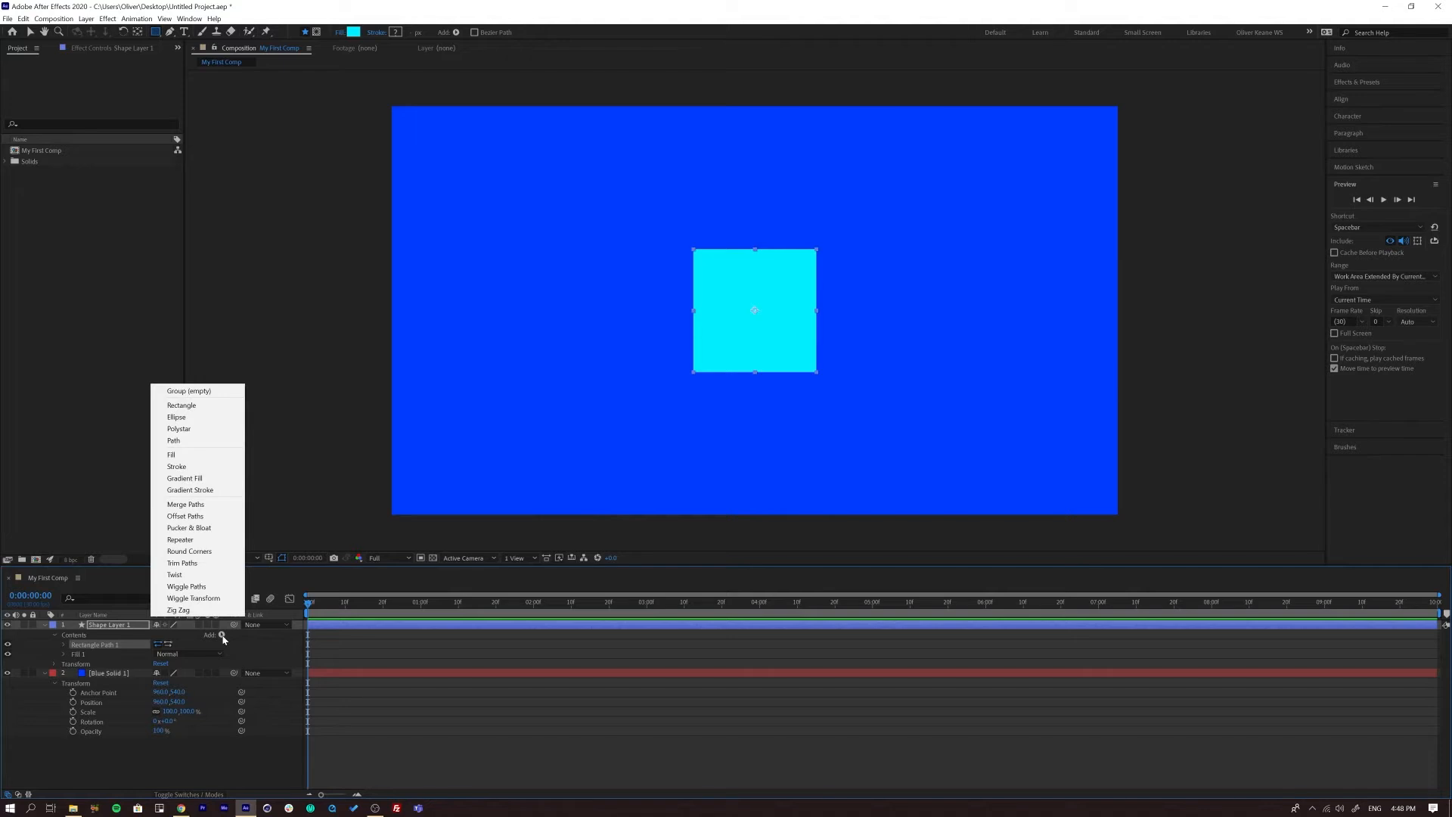
left_click(195, 468)
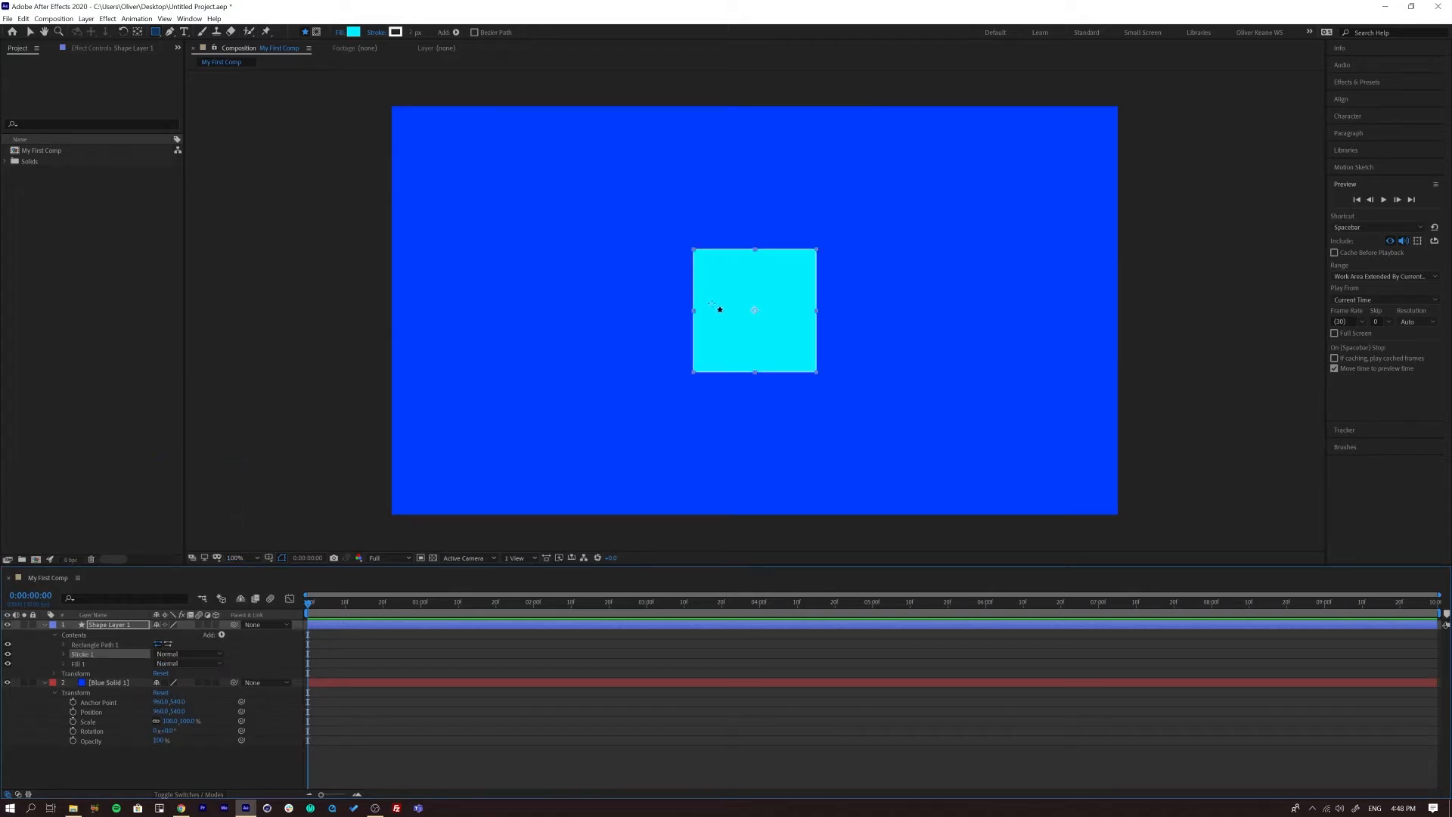
Set the rectangle's fill colour to red (FF0000) and collapse the fill properties
left_click(64, 664)
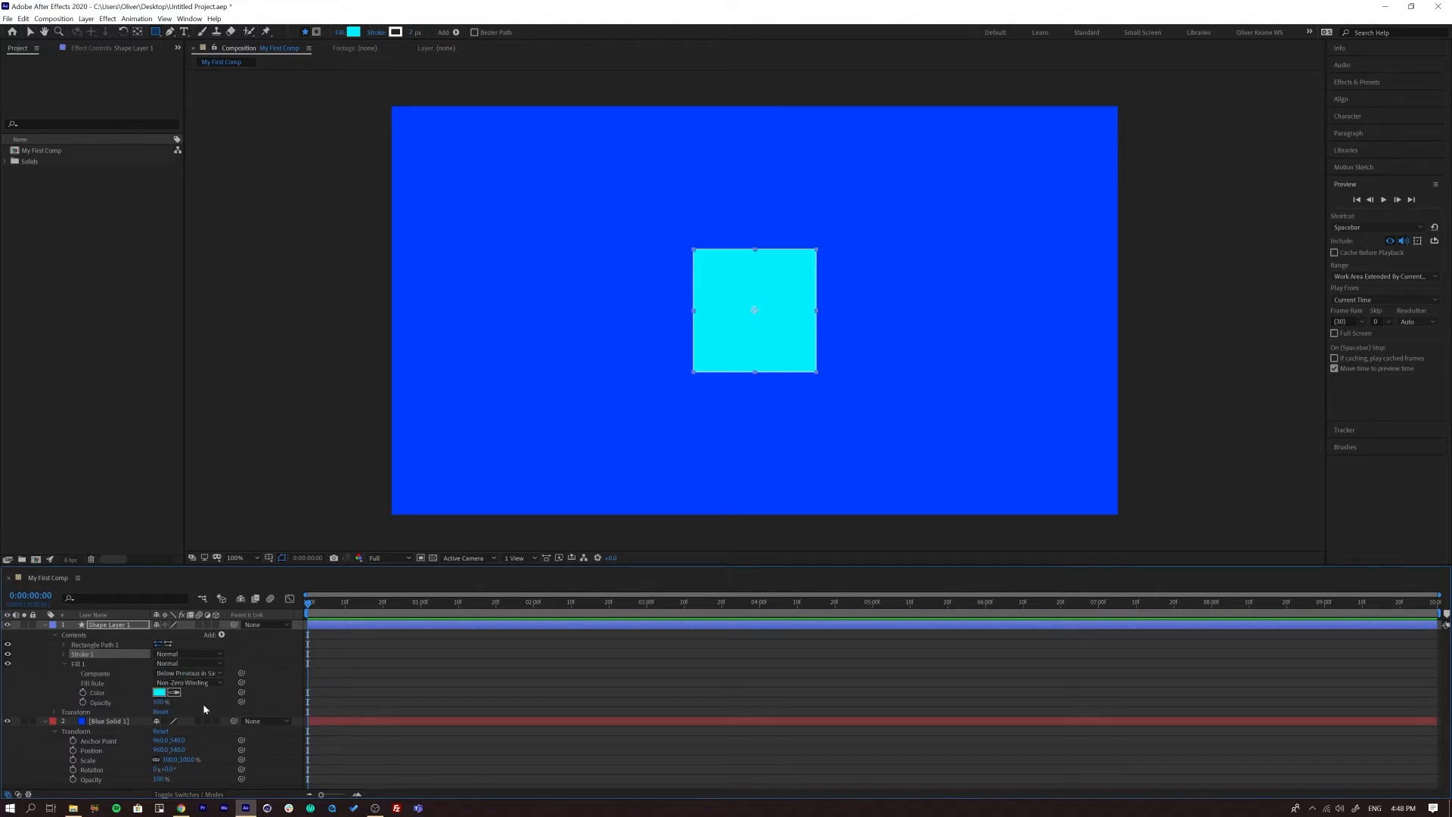
left_click(159, 692)
type("FF0000")
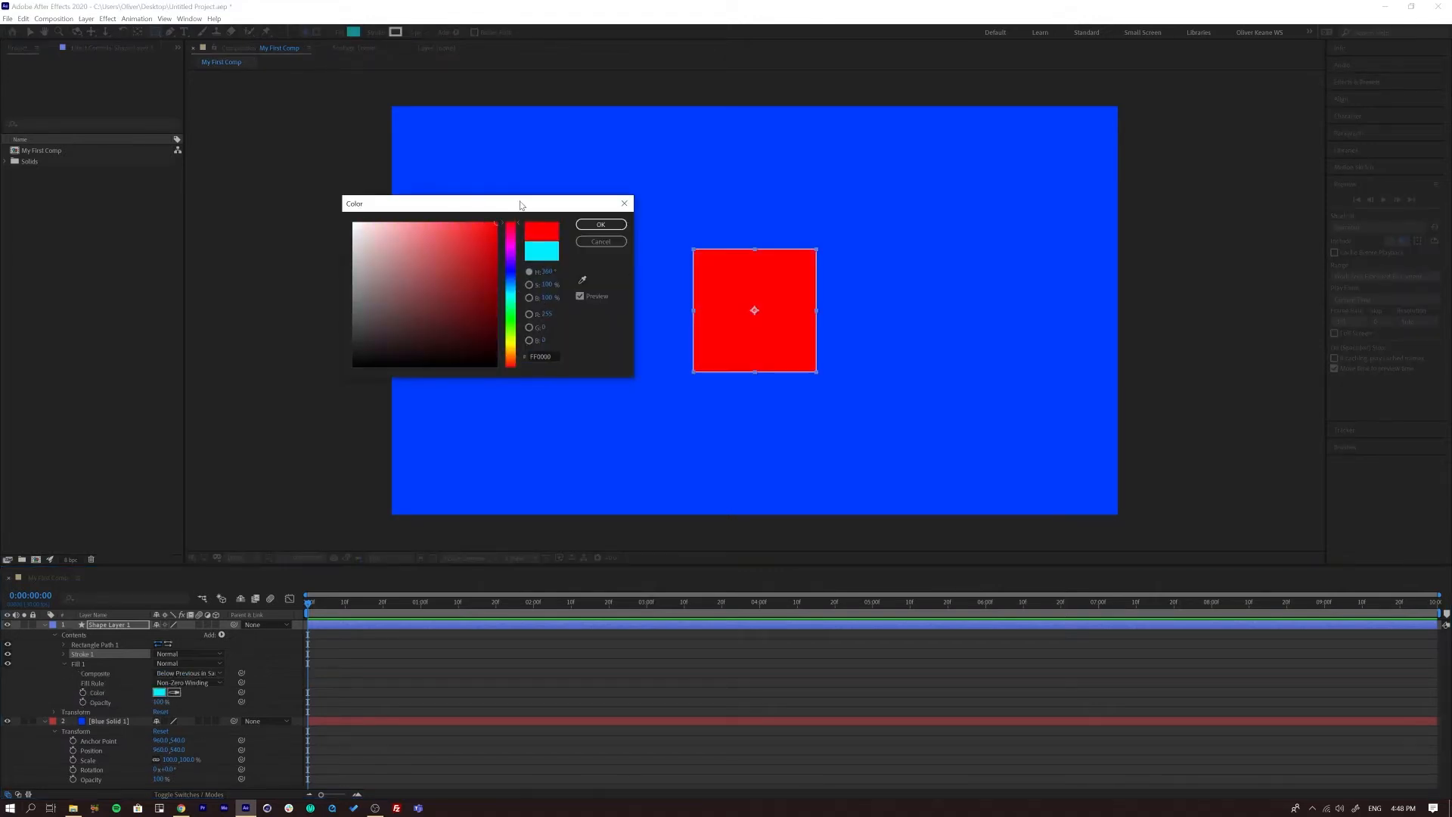
left_click(601, 225)
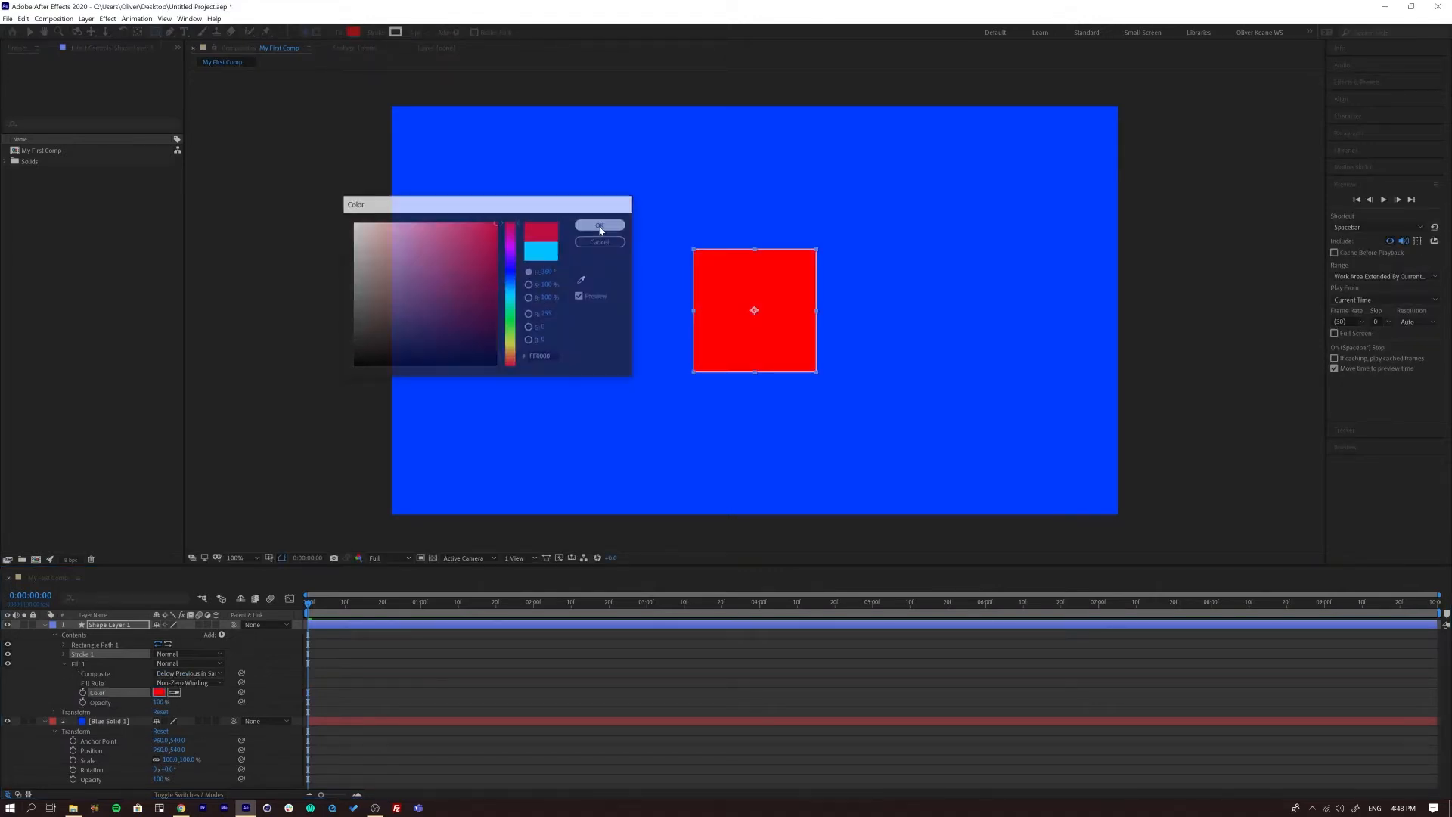
left_click(64, 664)
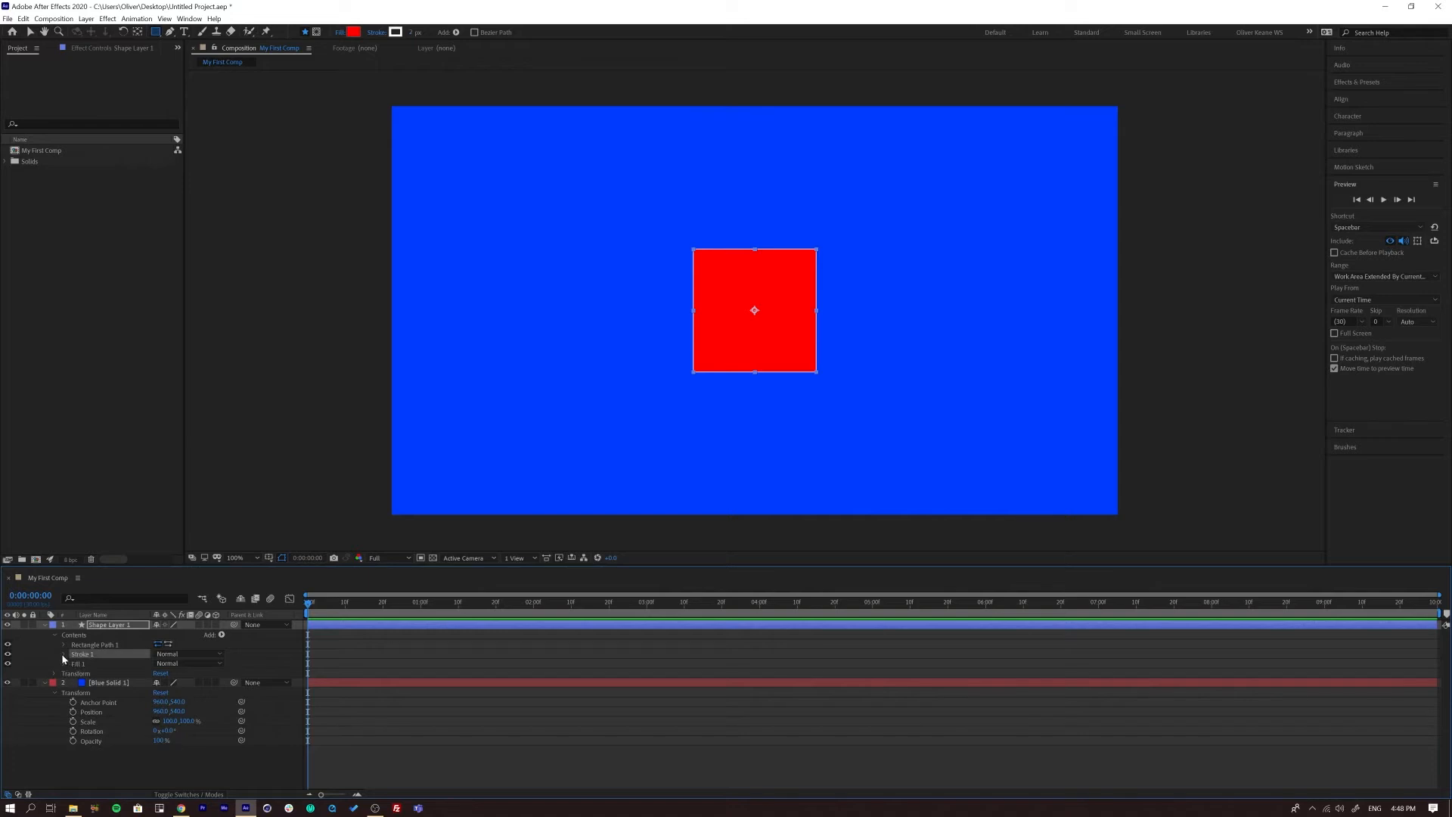
Widen the rectangle's white stroke to about 30 pixels and deselect the layer
left_click(63, 655)
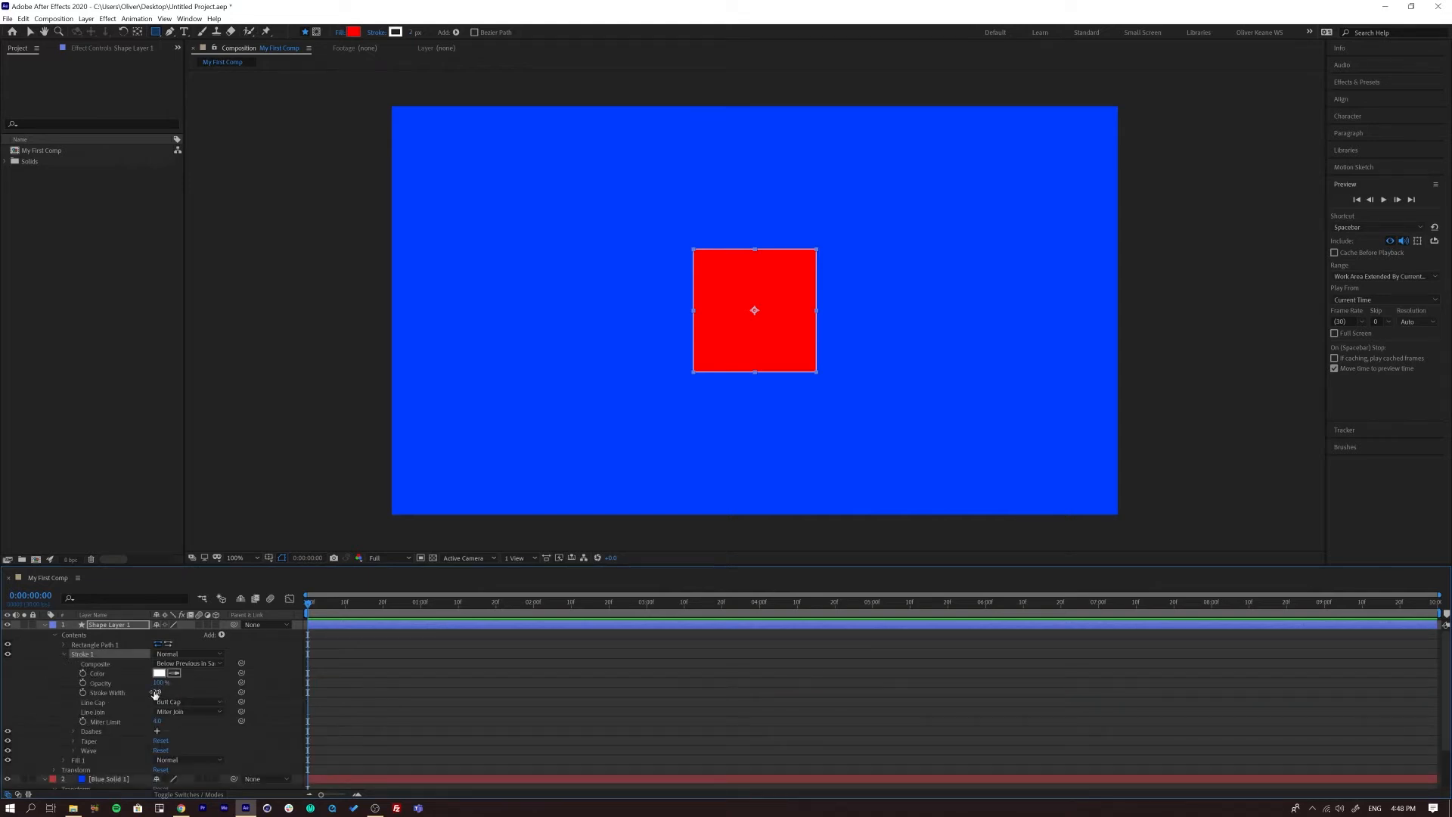
left_click_drag(157, 692, 168, 690)
left_click(461, 695)
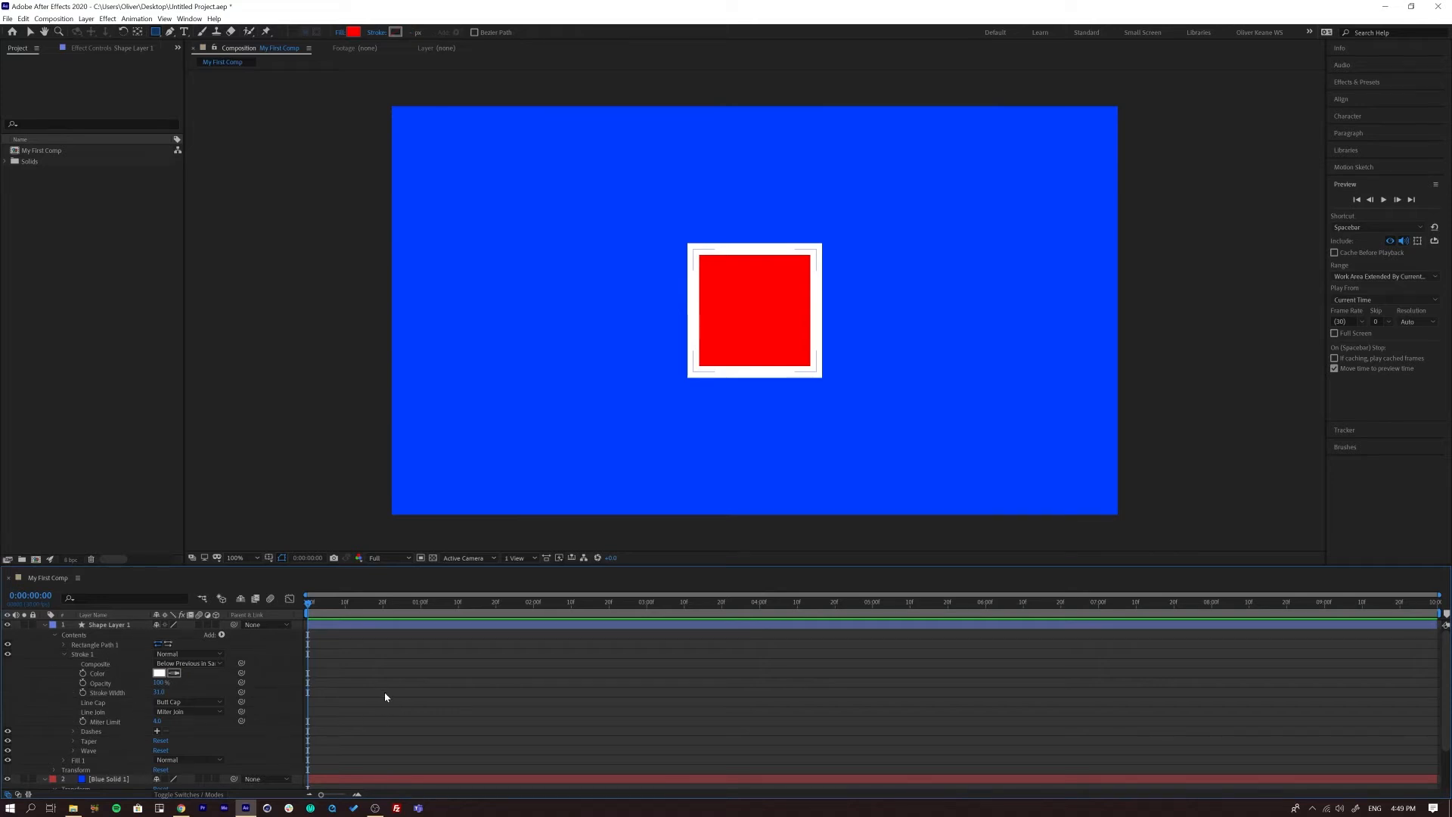
Enlarge the timeline area and delete the blue solid layer from the composition
left_click_drag(139, 565, 140, 491)
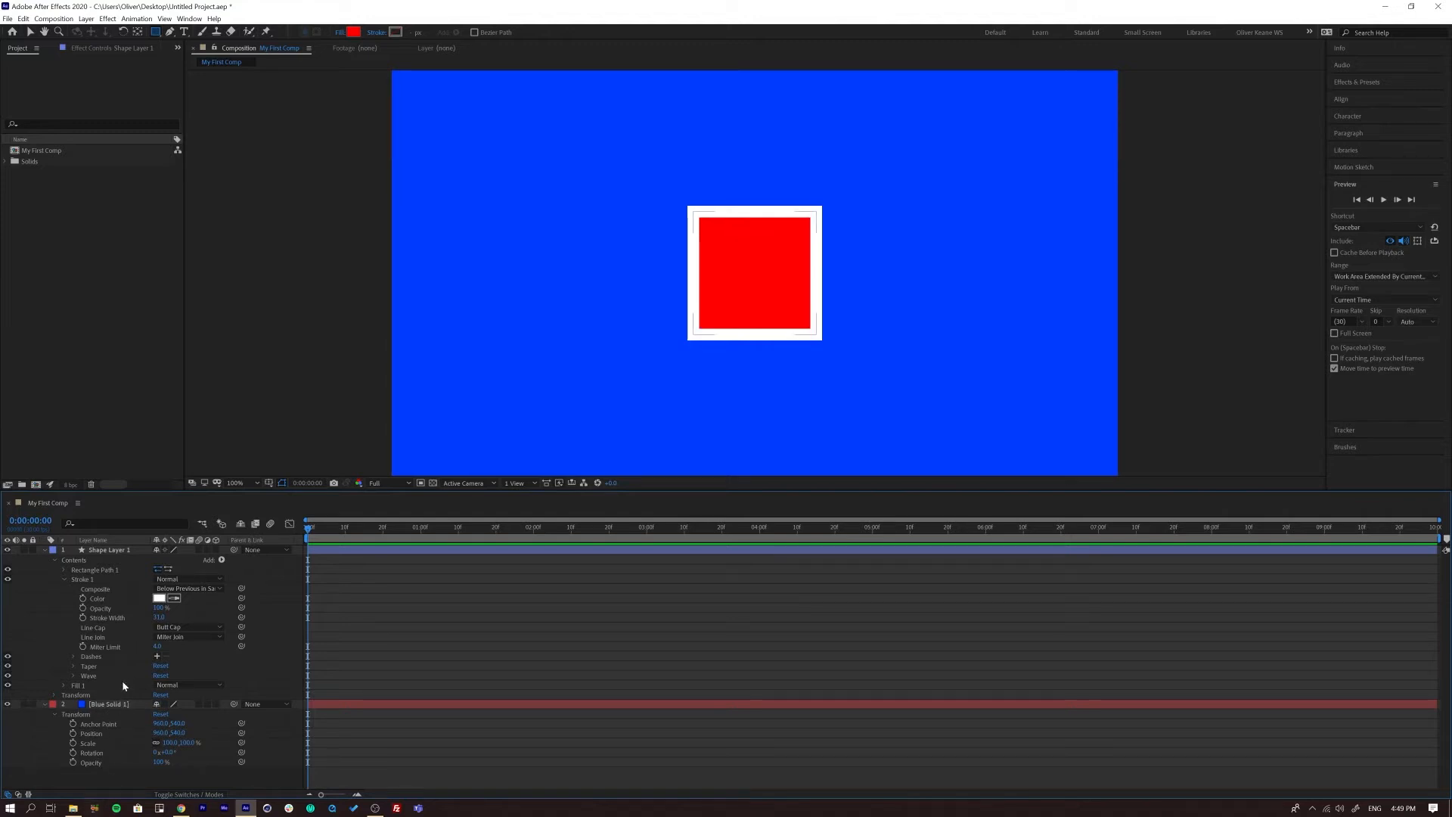
left_click(106, 705)
left_click(45, 704)
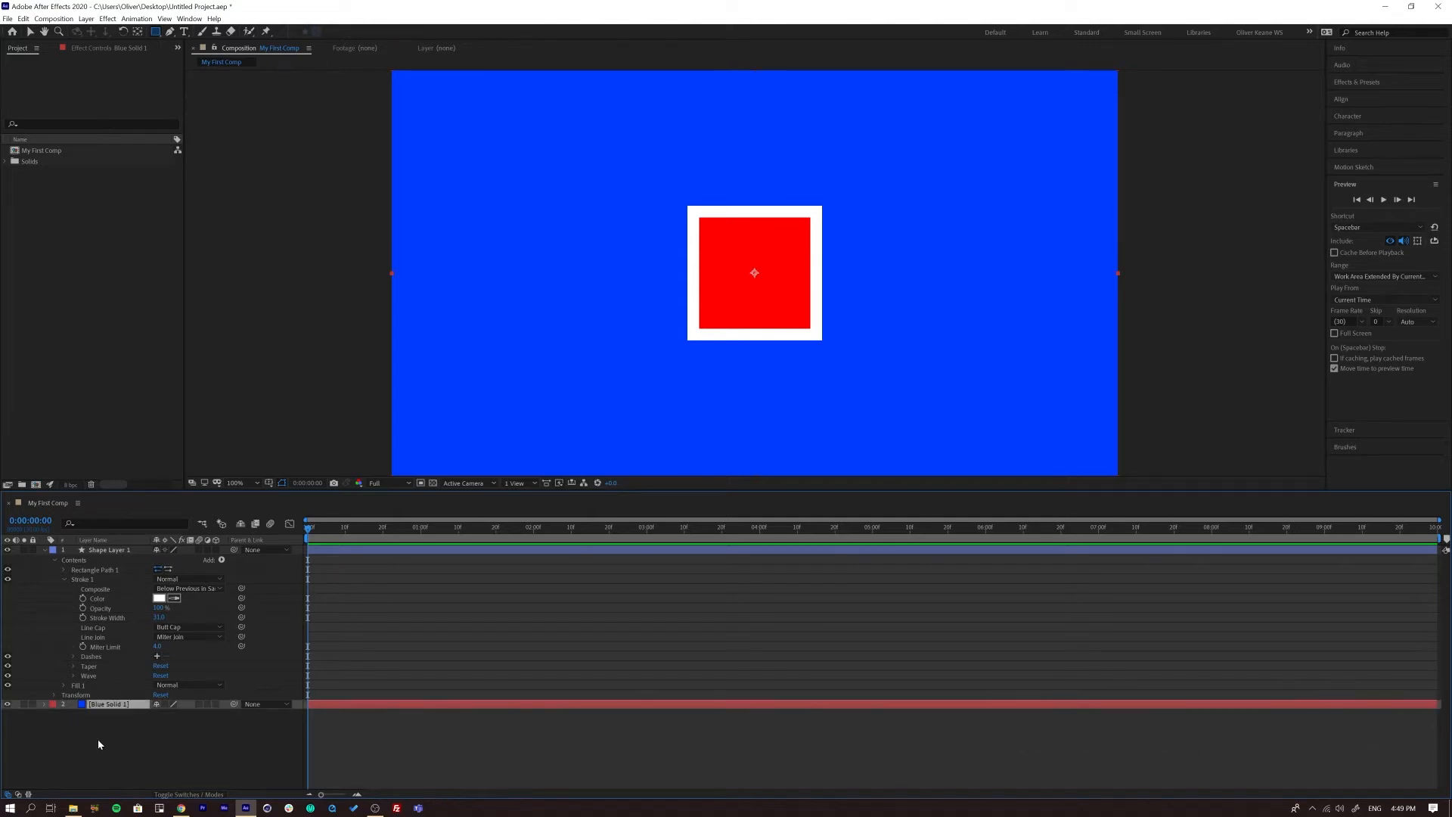
key("BackSpace")
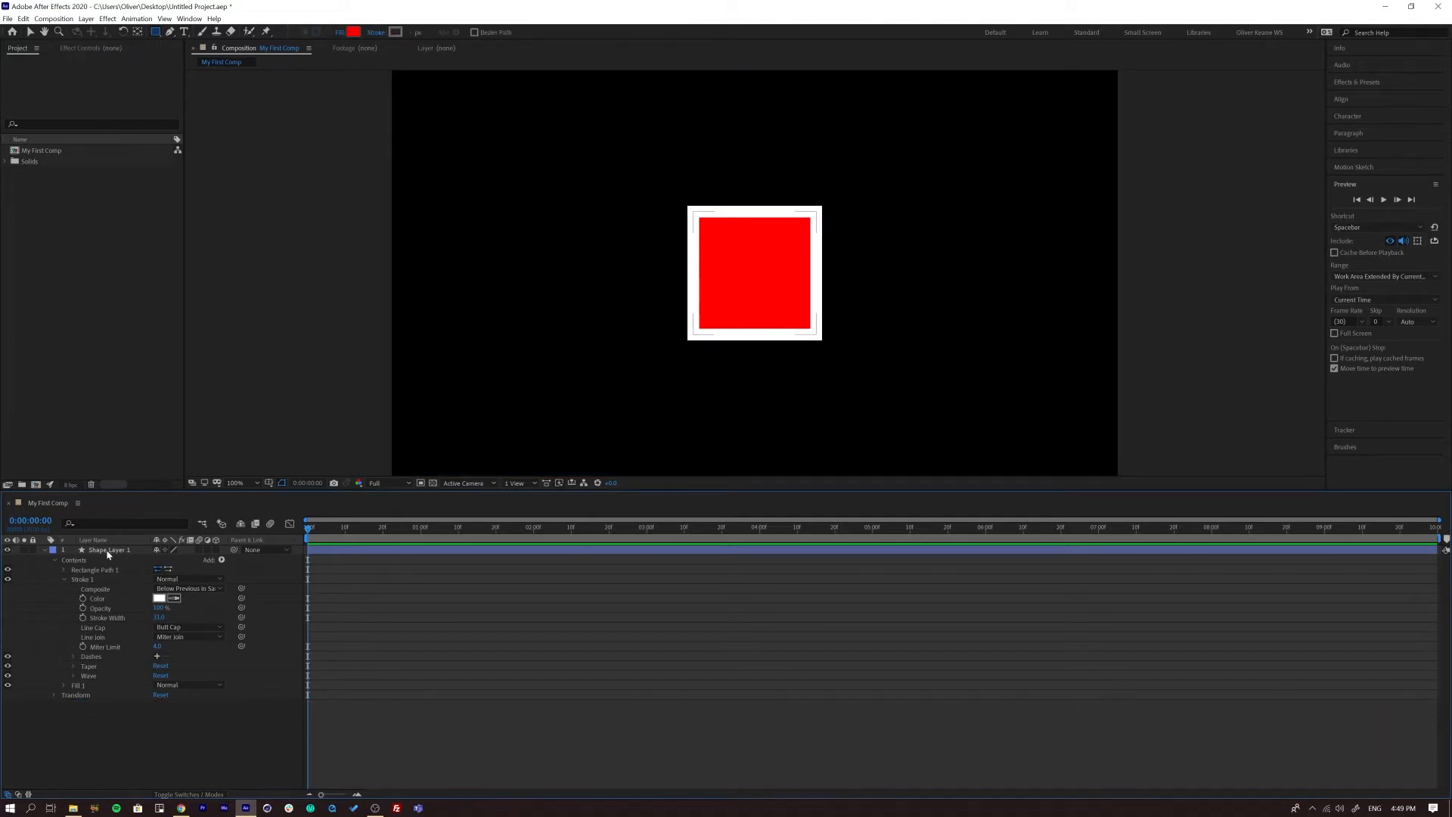
Collapse the stroke properties, then turn the visibility of the rectangle path and of the stroke off and on again
left_click(108, 551)
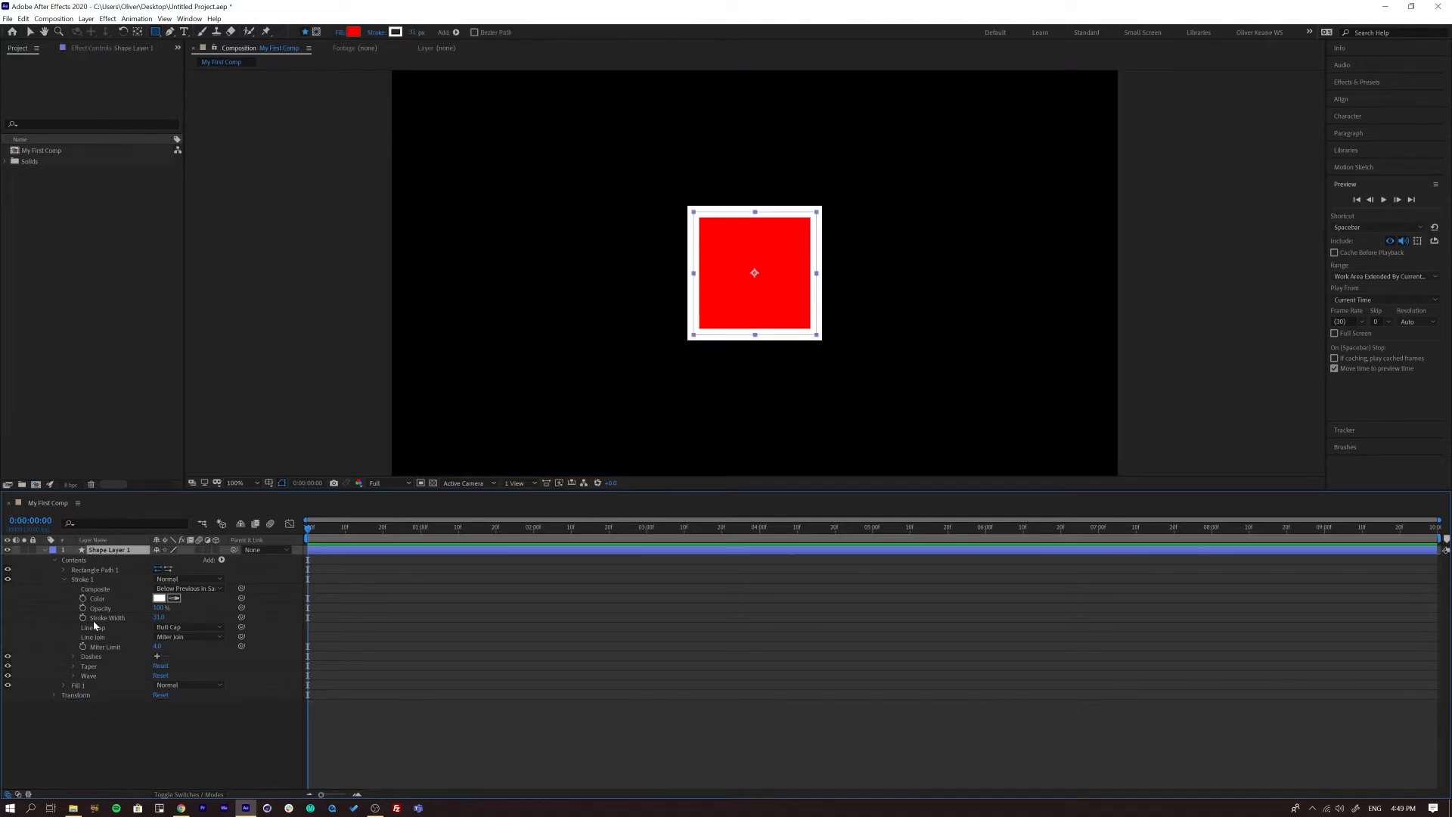
left_click(65, 580)
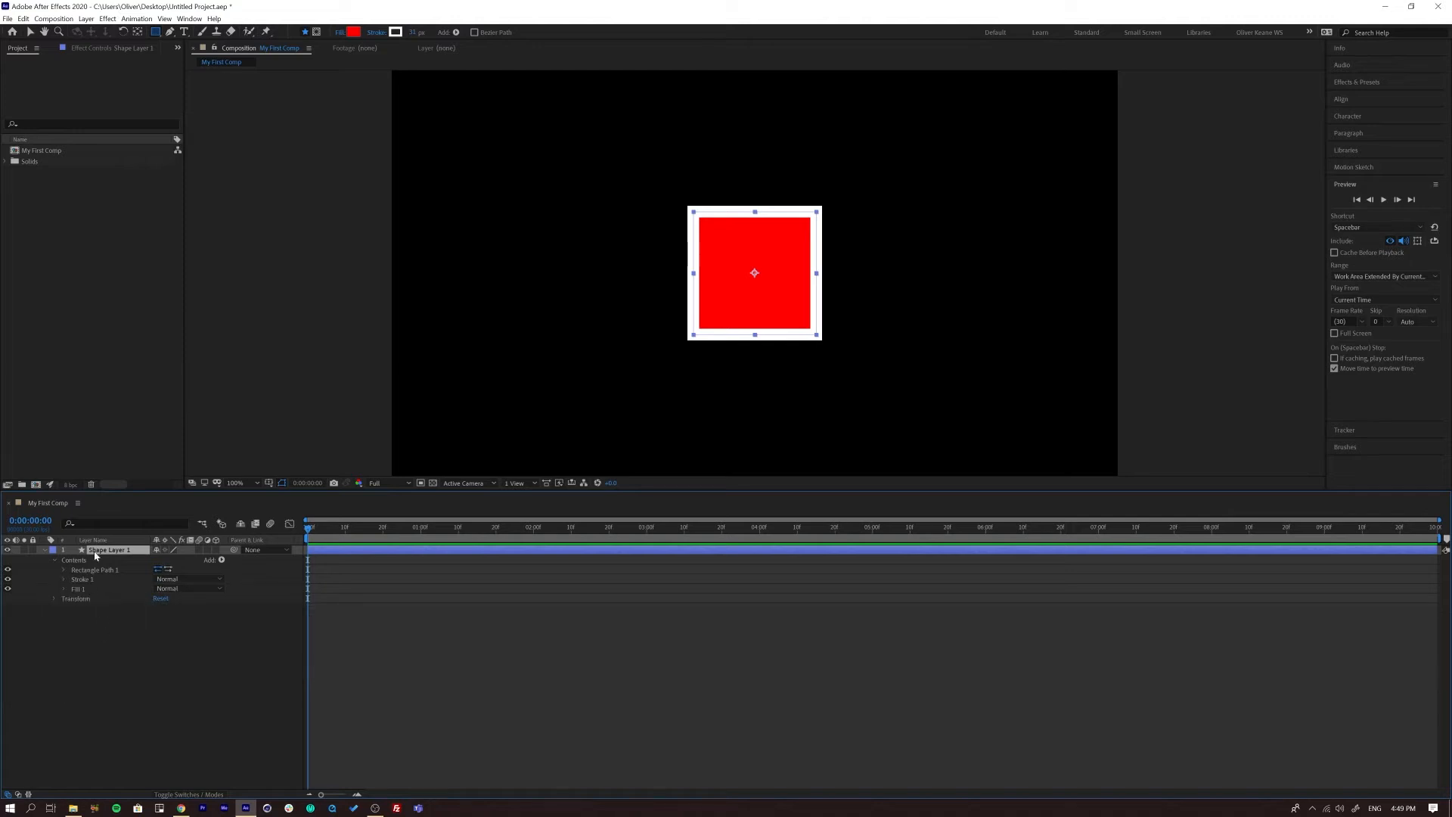
left_click(93, 571)
left_click(8, 570)
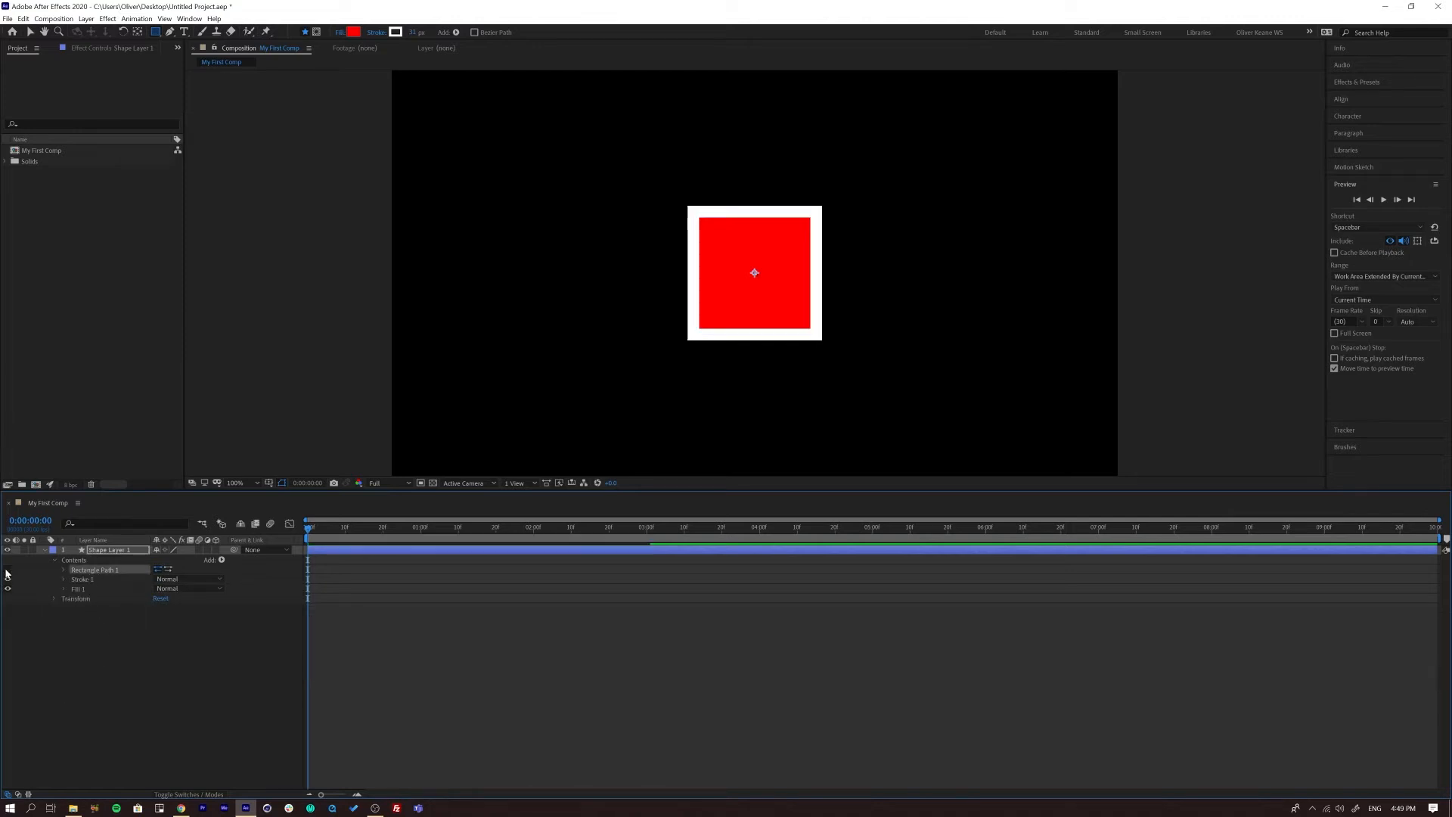
left_click(8, 571)
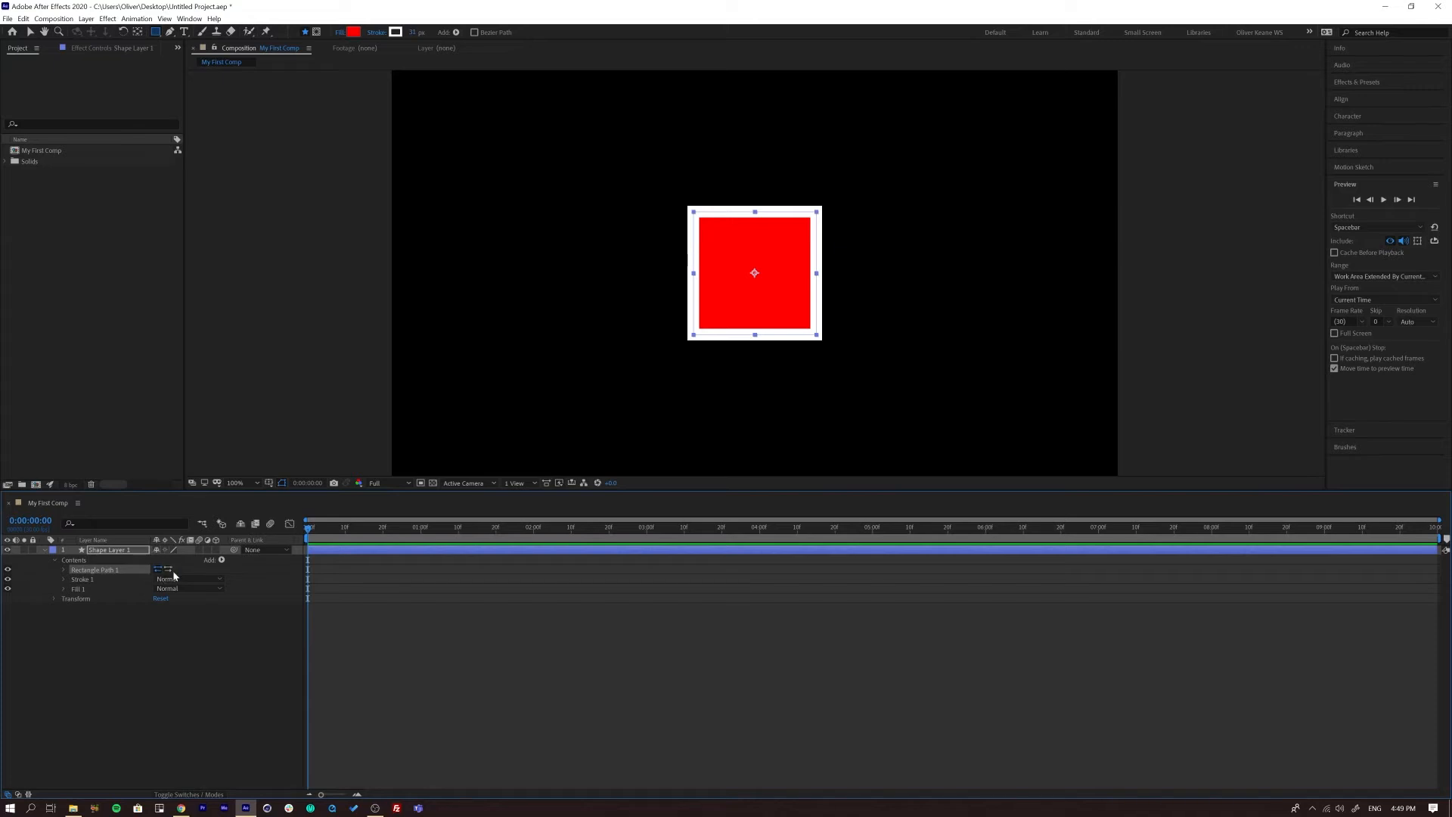
left_click(81, 578)
left_click(8, 578)
left_click(7, 578)
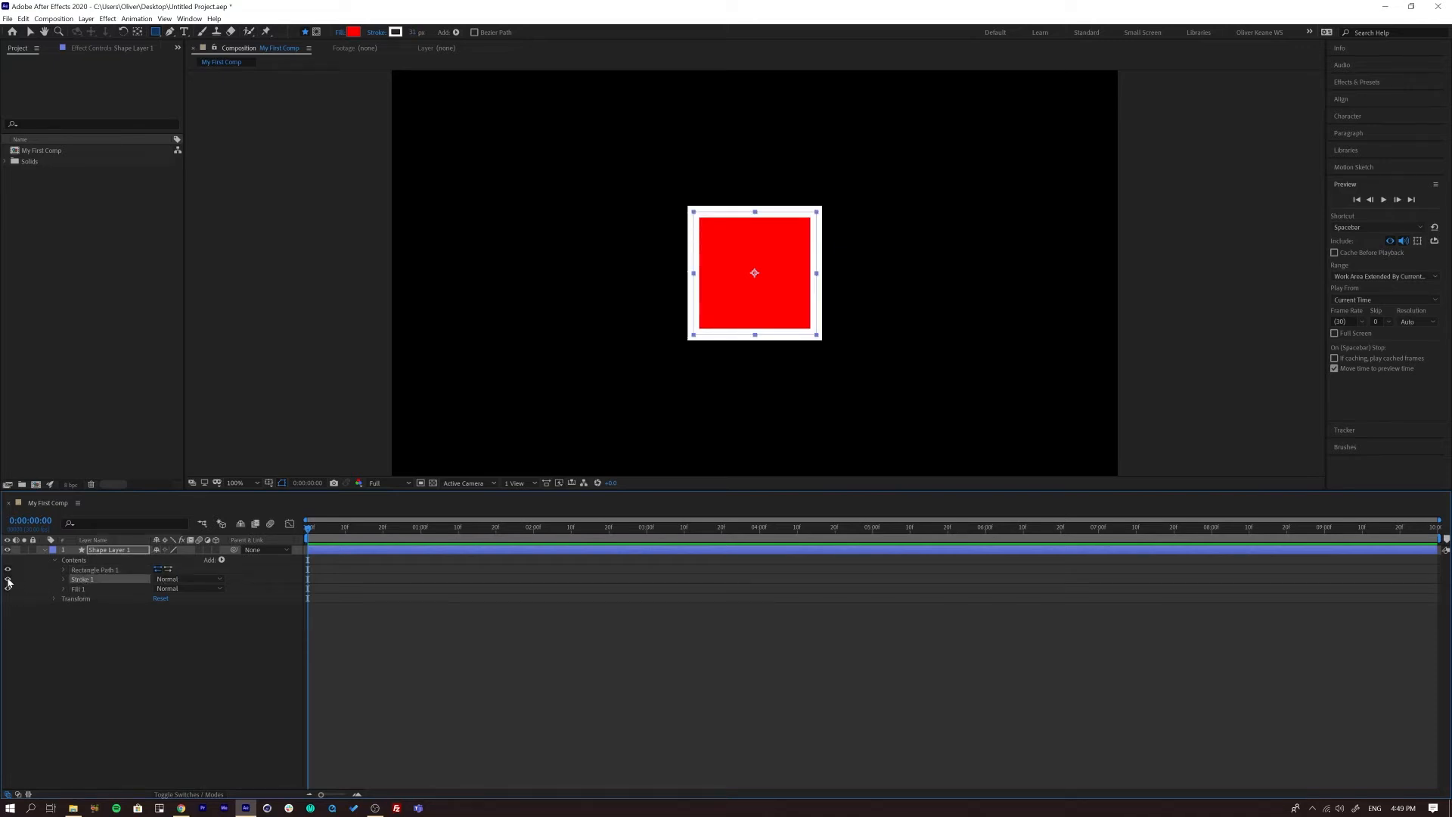
Toggle the visibility of the fill and the stroke to compare them, leaving both switched on
left_click(82, 588)
left_click(7, 589)
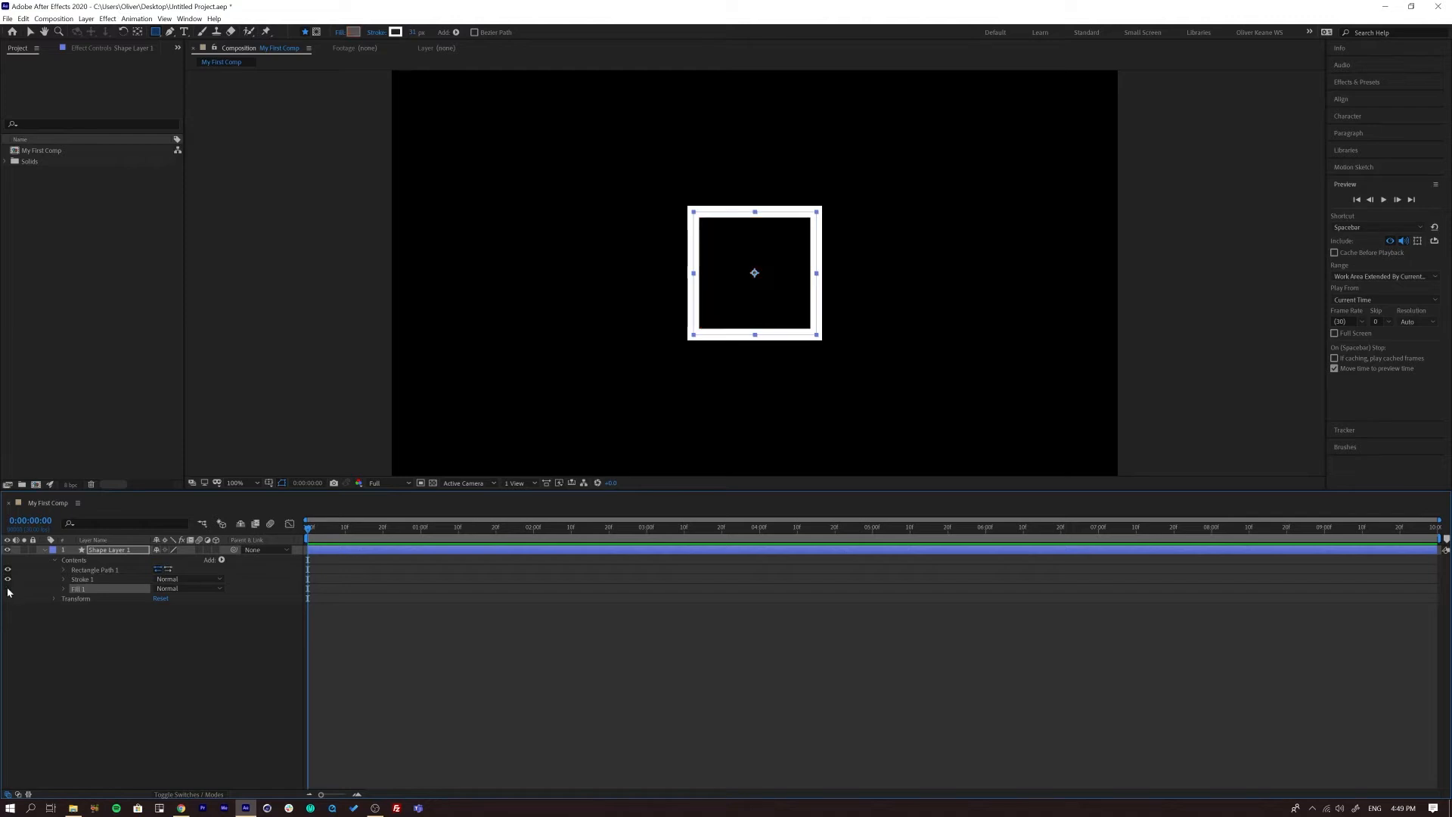
left_click(8, 588)
left_click(7, 589)
left_click(8, 578)
left_click(8, 579)
left_click(48, 641)
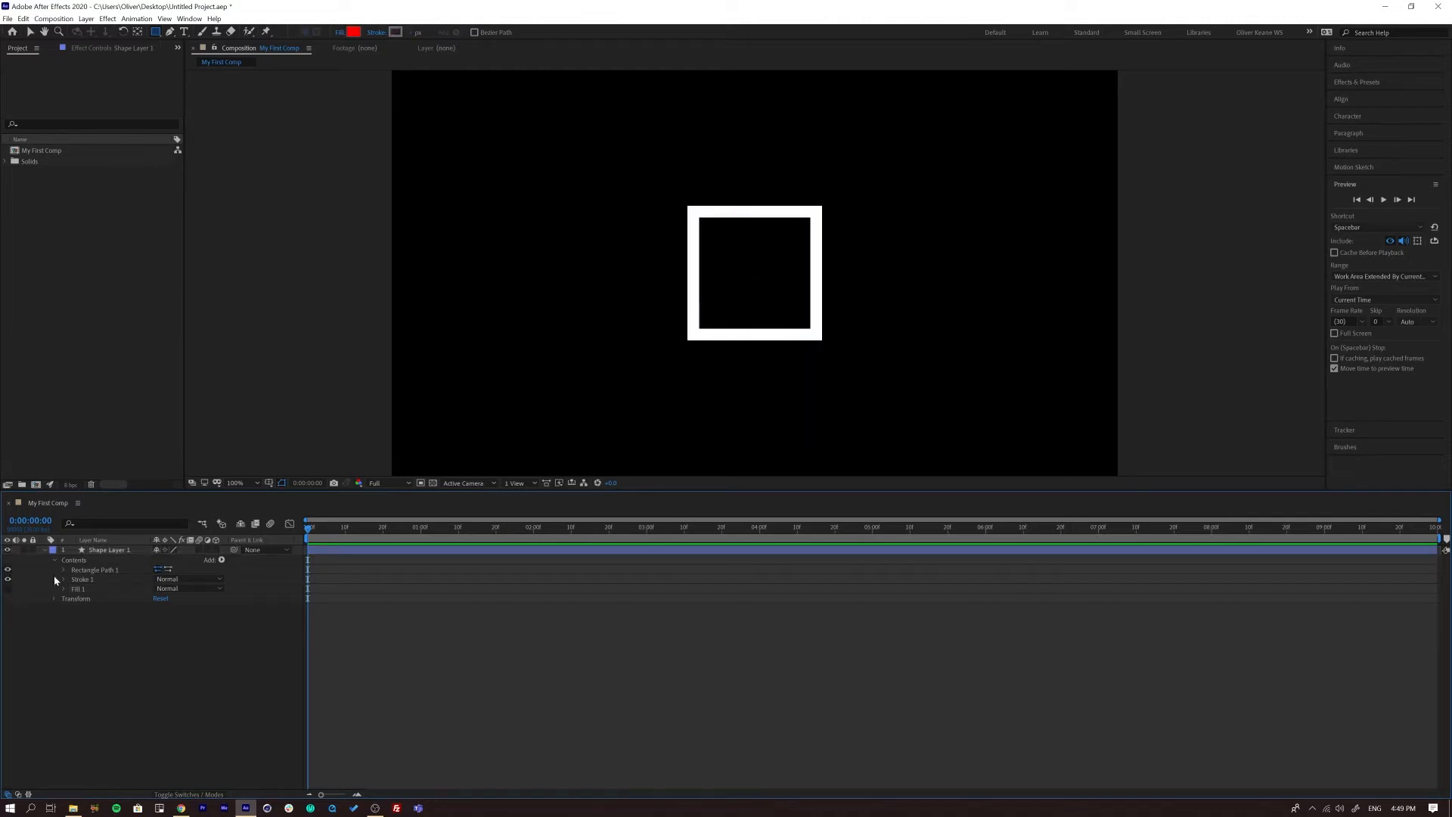
left_click(7, 588)
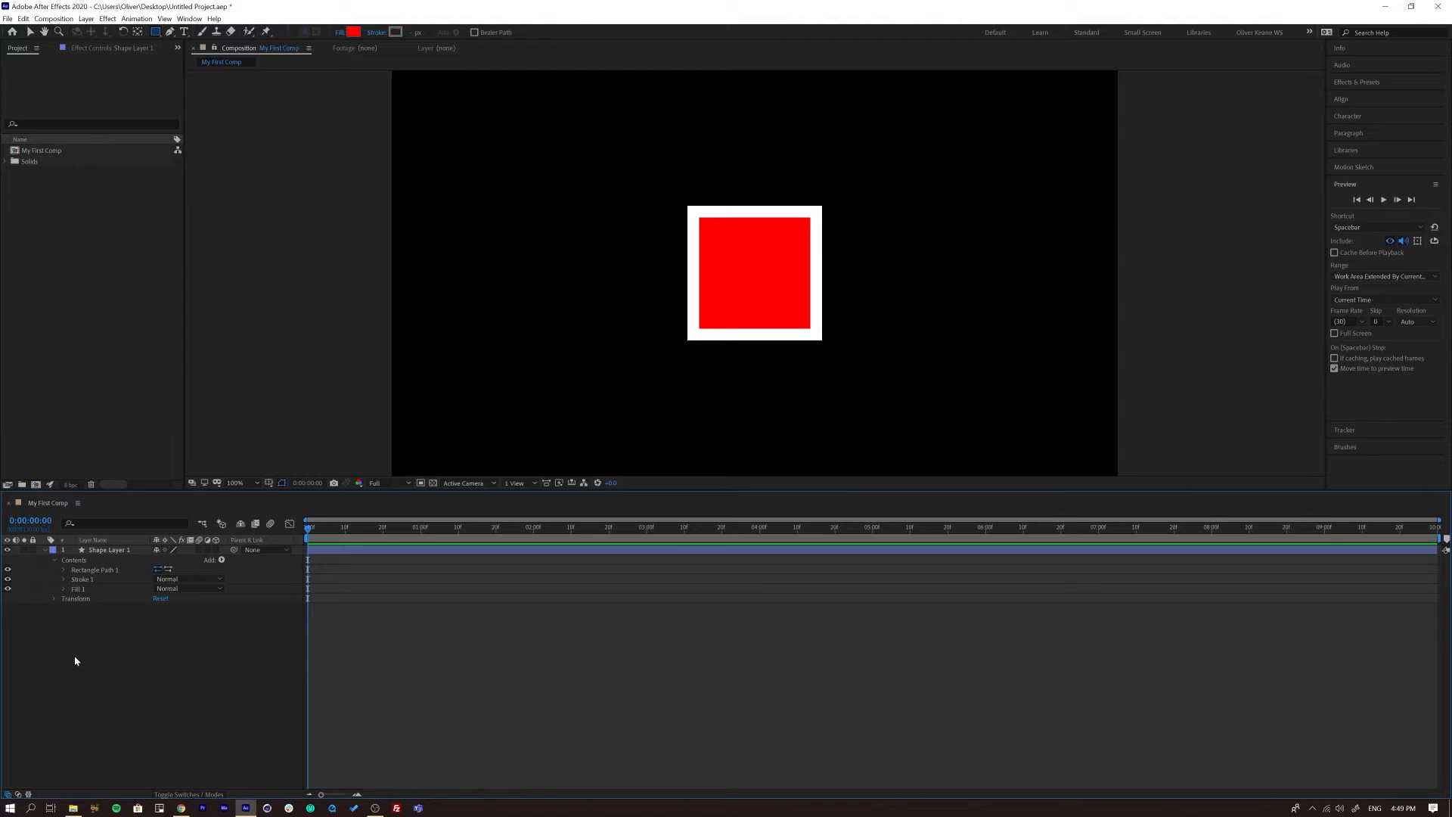
Increase the stroke width to about 60 pixels and deselect the shape layer
left_click(84, 579)
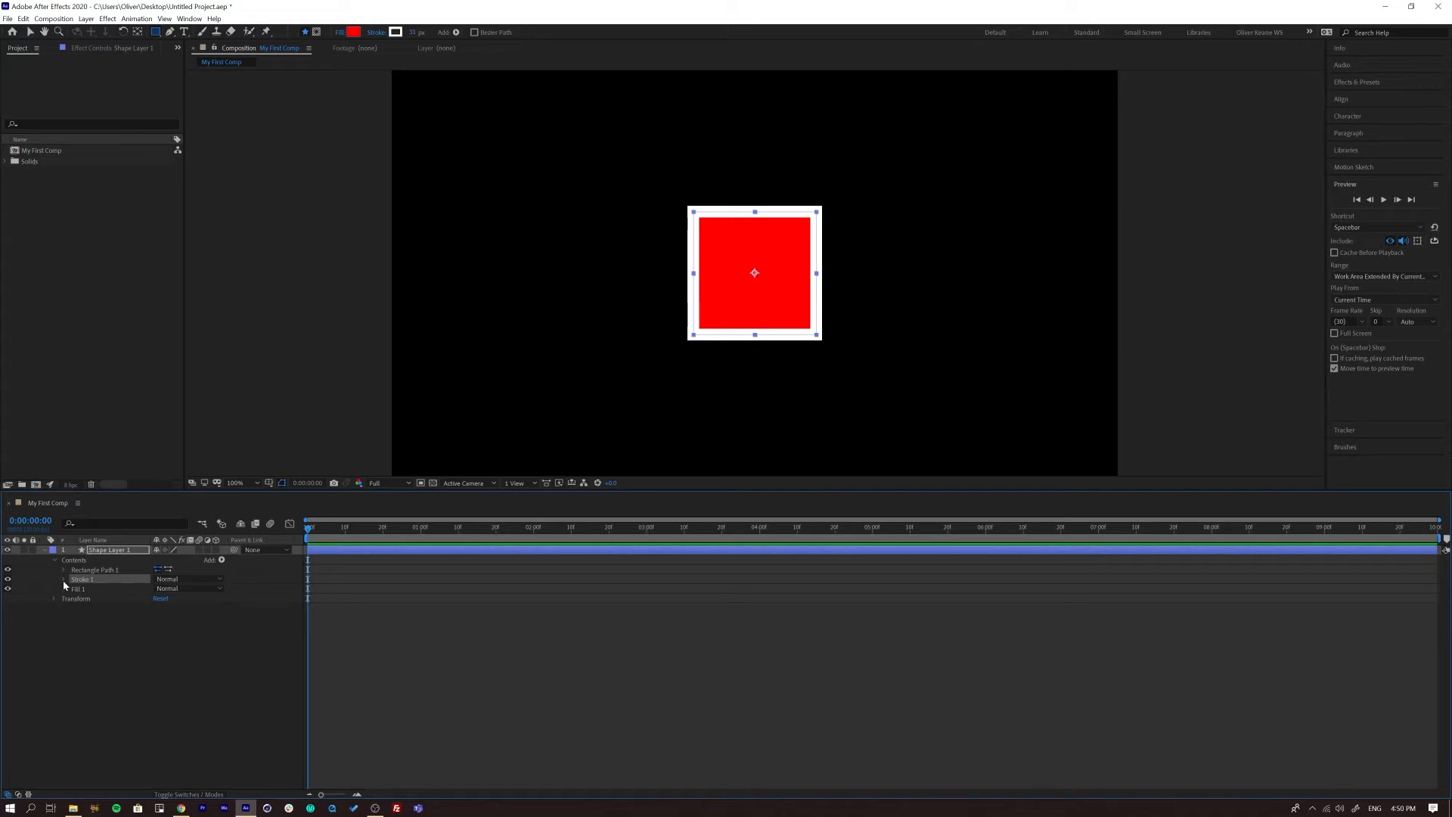
left_click(64, 580)
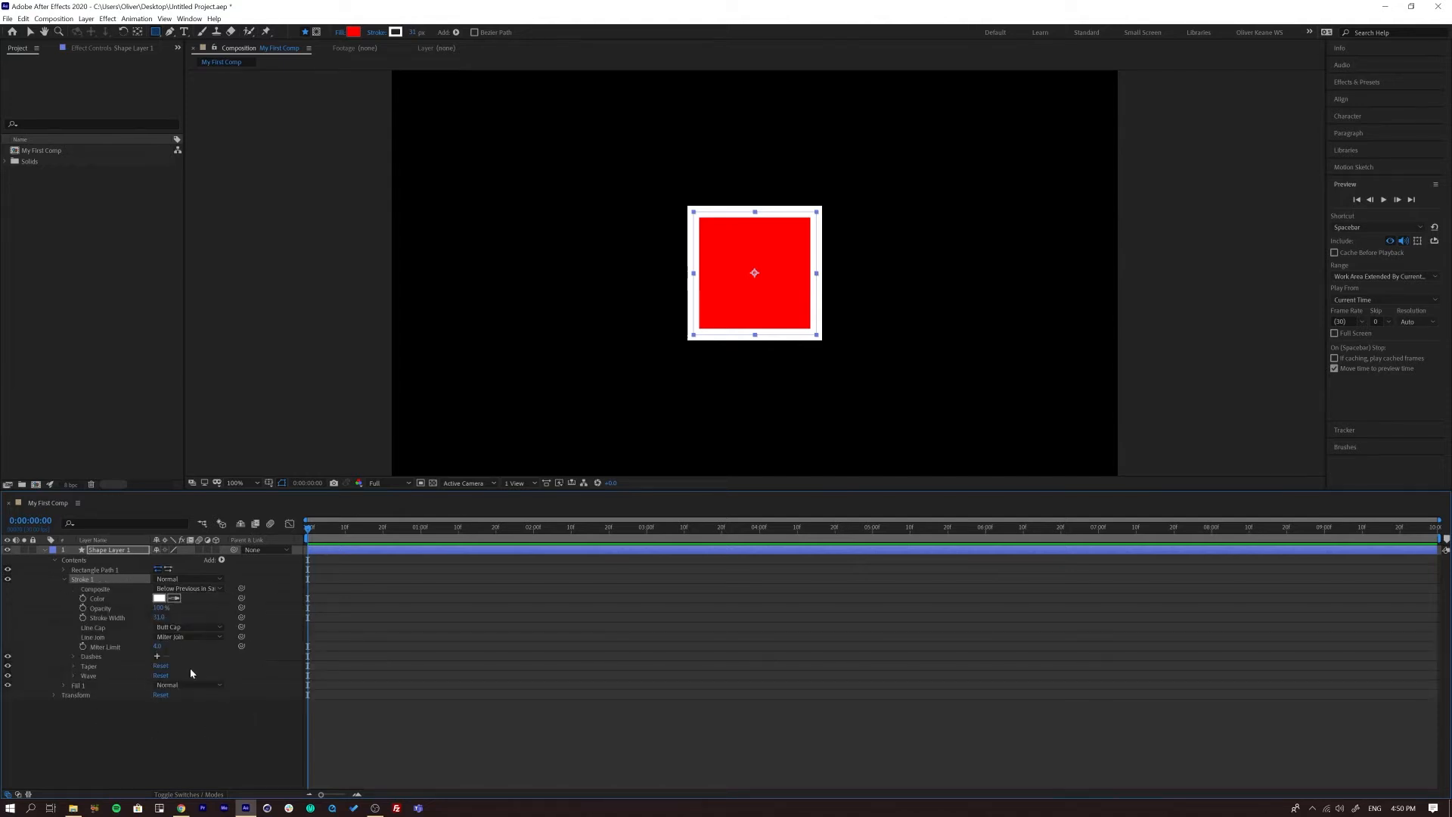
mouse_move(158, 617)
left_mouse_down()
mouse_move(196, 617)
mouse_move(166, 617)
left_mouse_up()
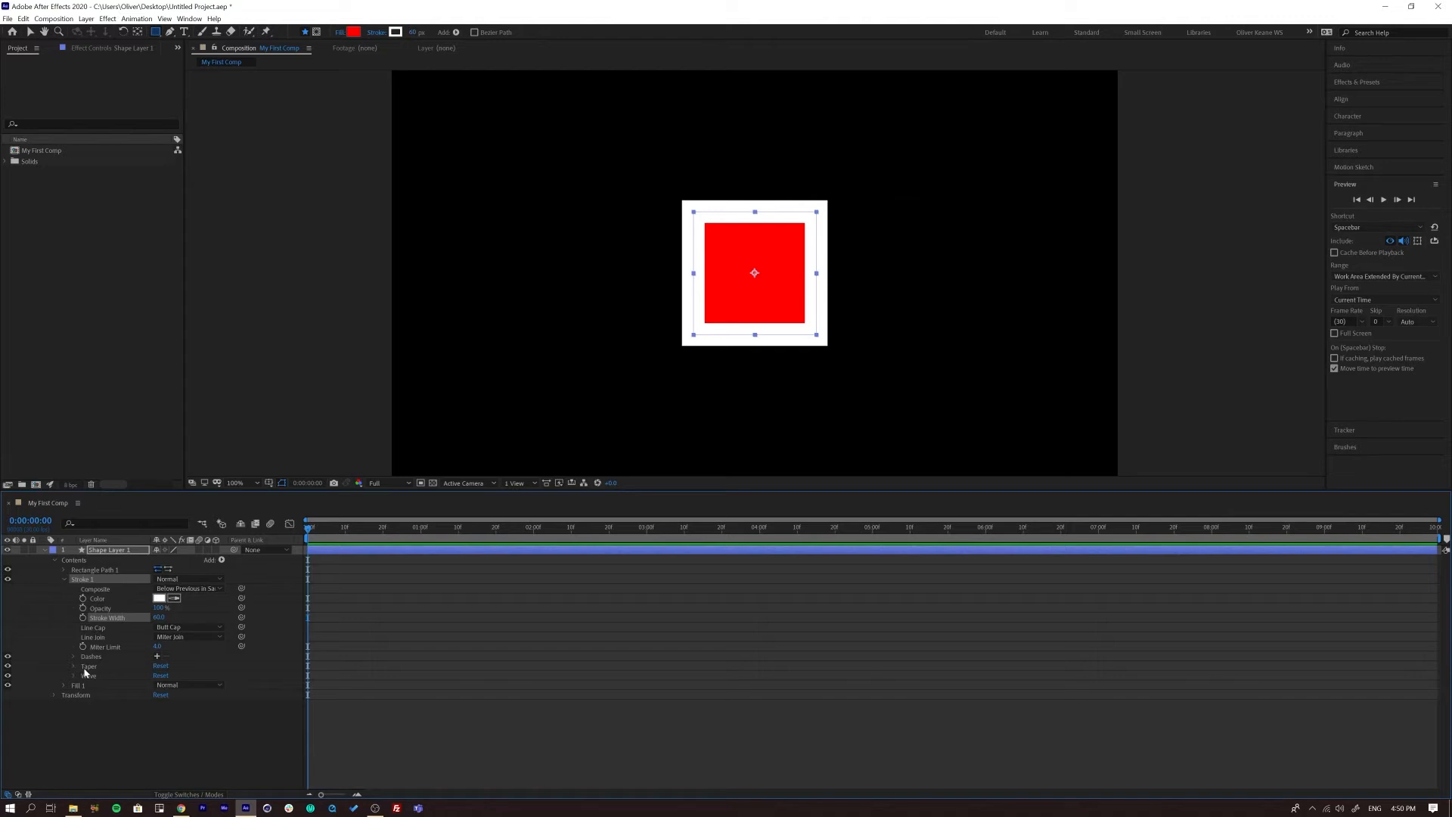
key("F2")
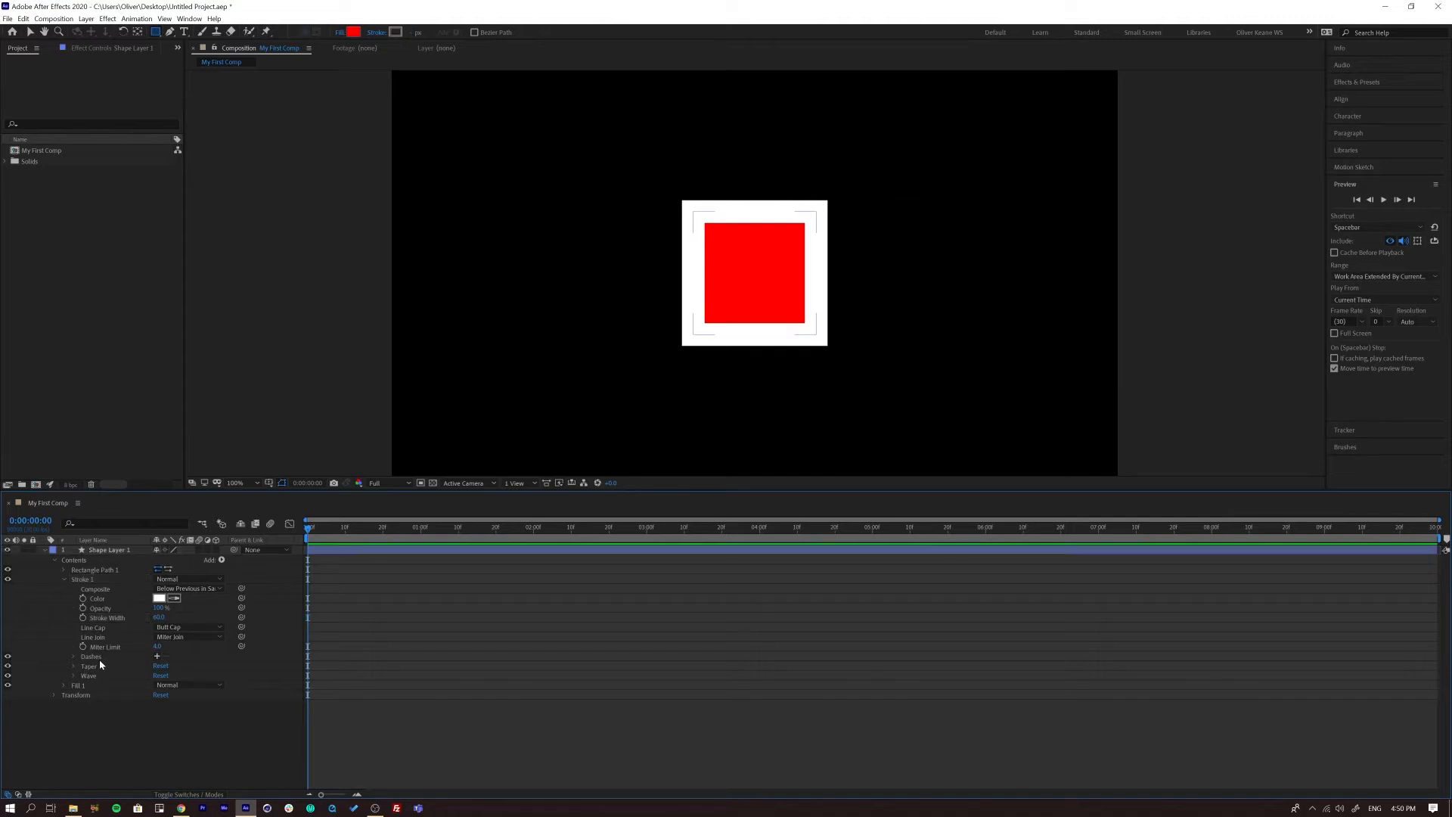
Try dashes on the rectangle's stroke with a dash length of about 45
left_click(157, 655)
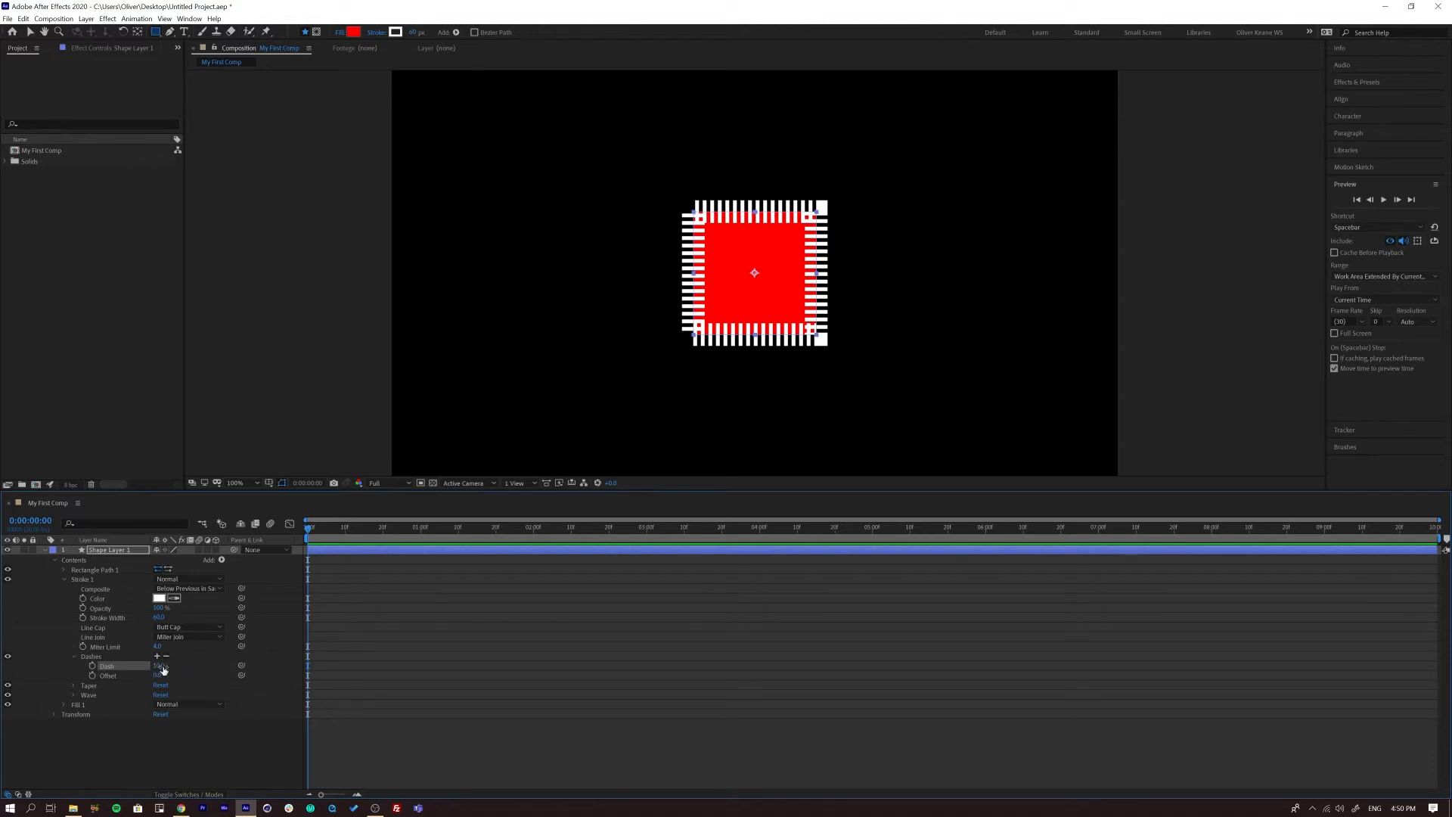
left_click_drag(159, 666, 180, 667)
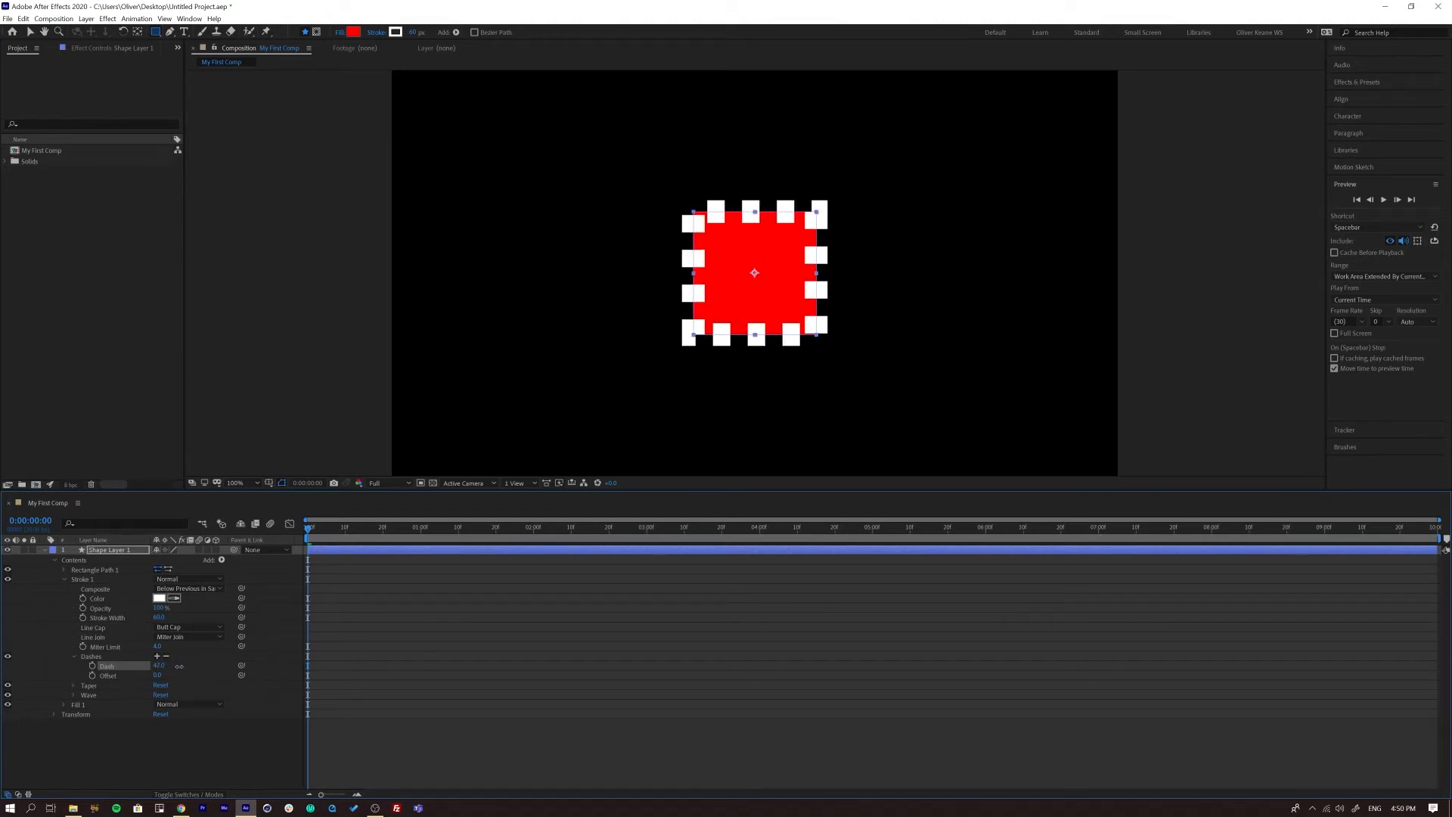
Try shifting the dashes around the rectangle with the dash offset, and undo the change
left_click_drag(158, 675, 195, 675)
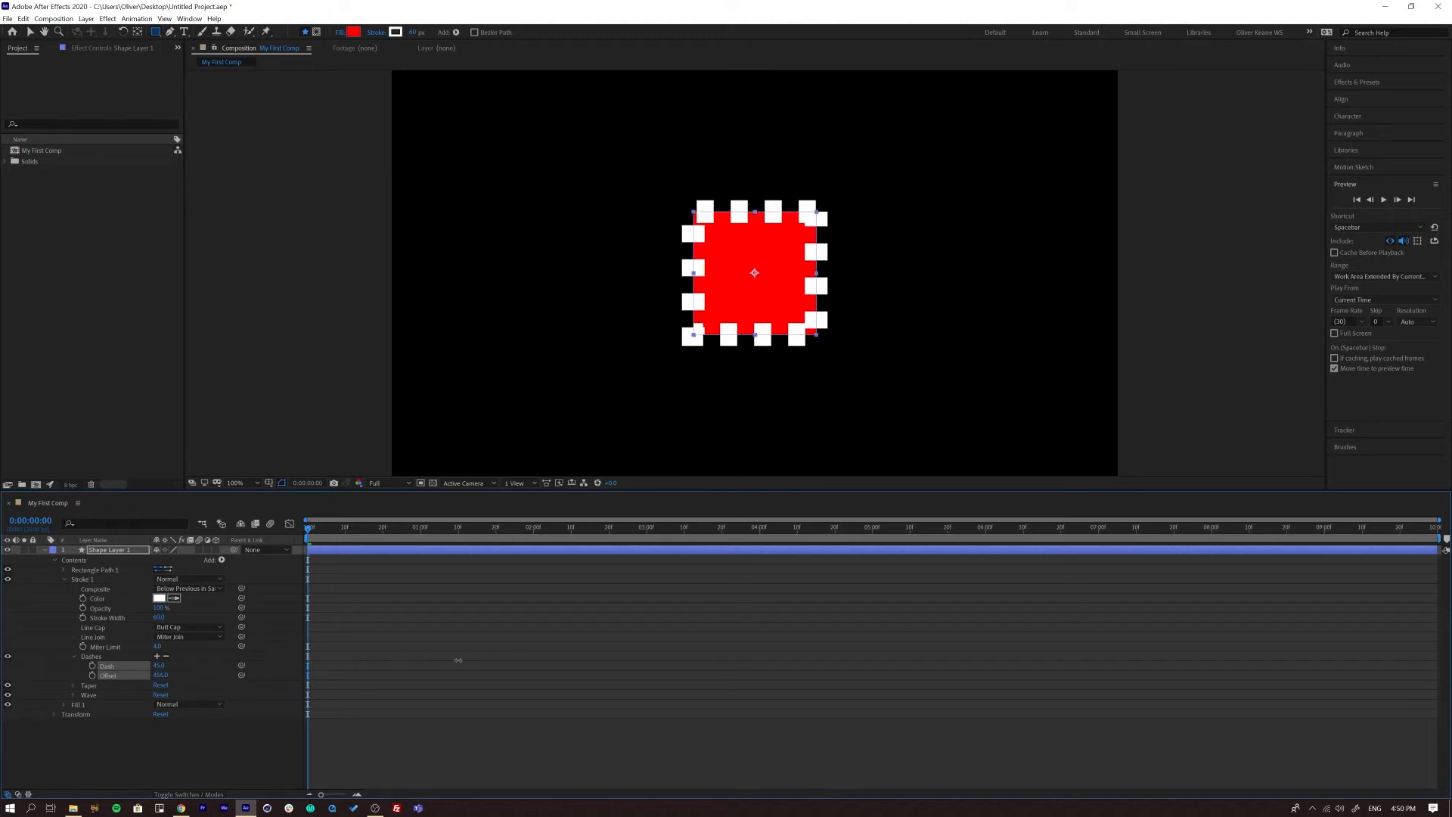
left_click_drag(149, 685, 166, 685)
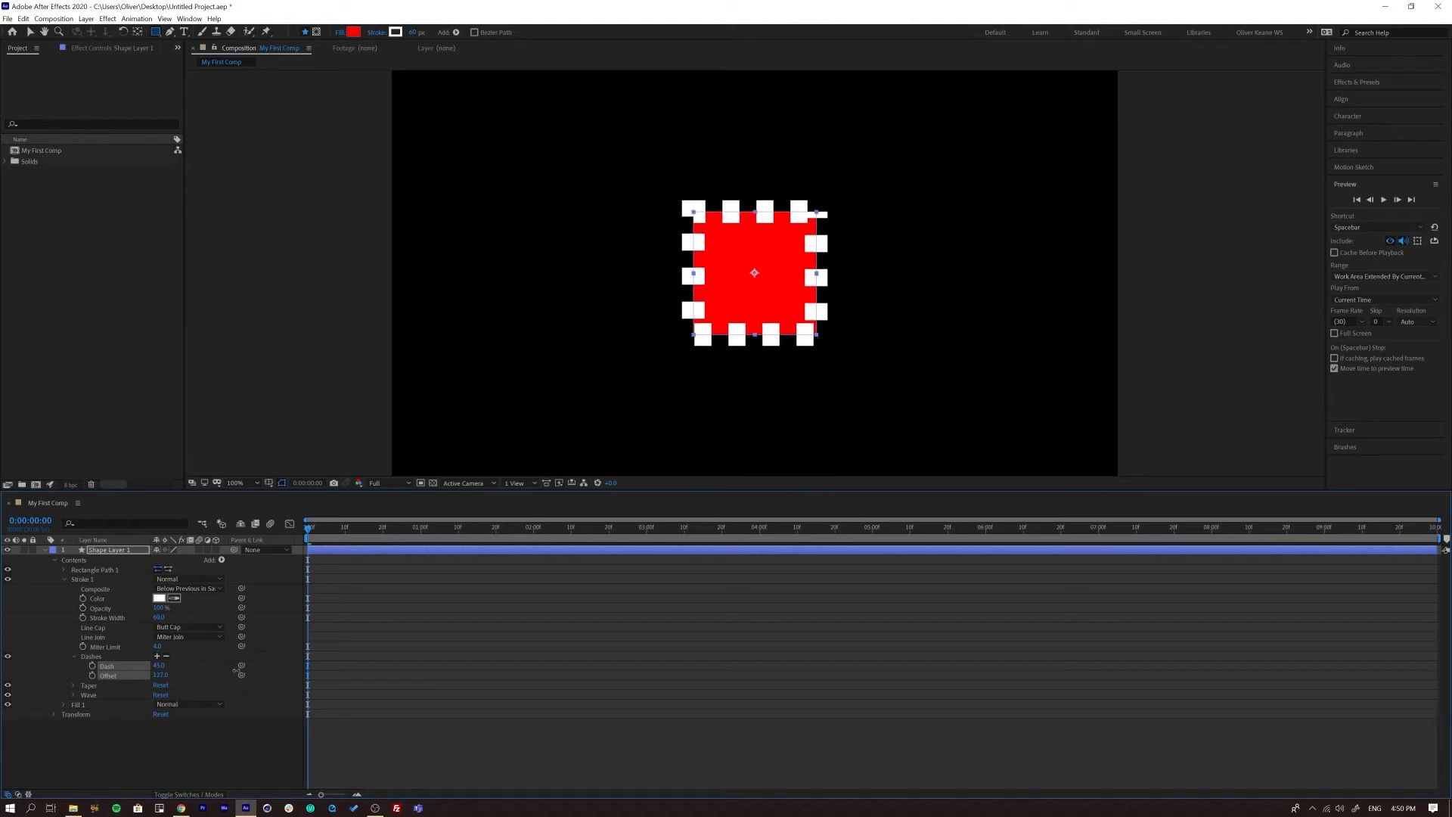
key("ctrl+z")
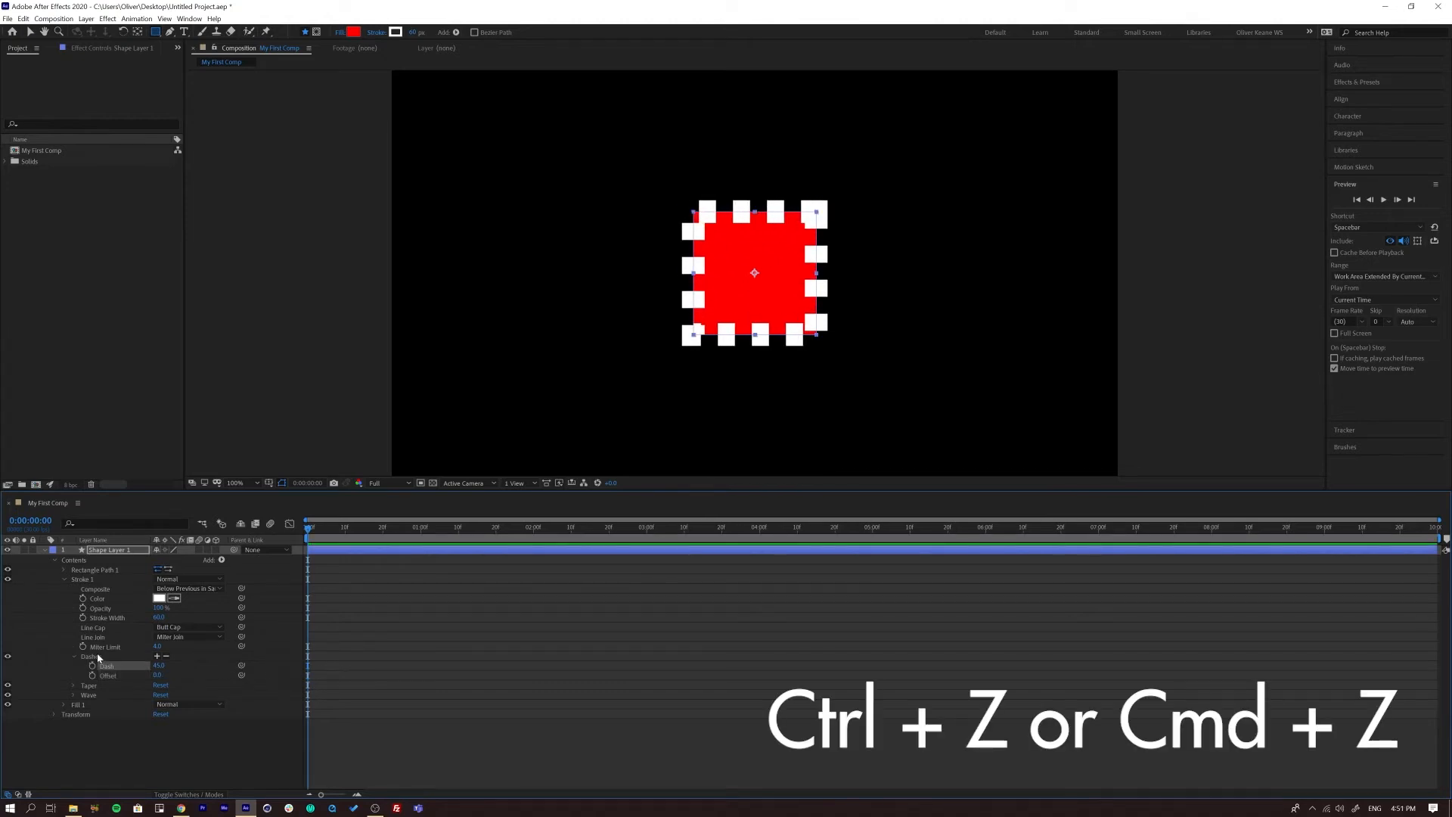
Try tapering the dashed stroke from its start length, and undo the taper changes
left_click(74, 685)
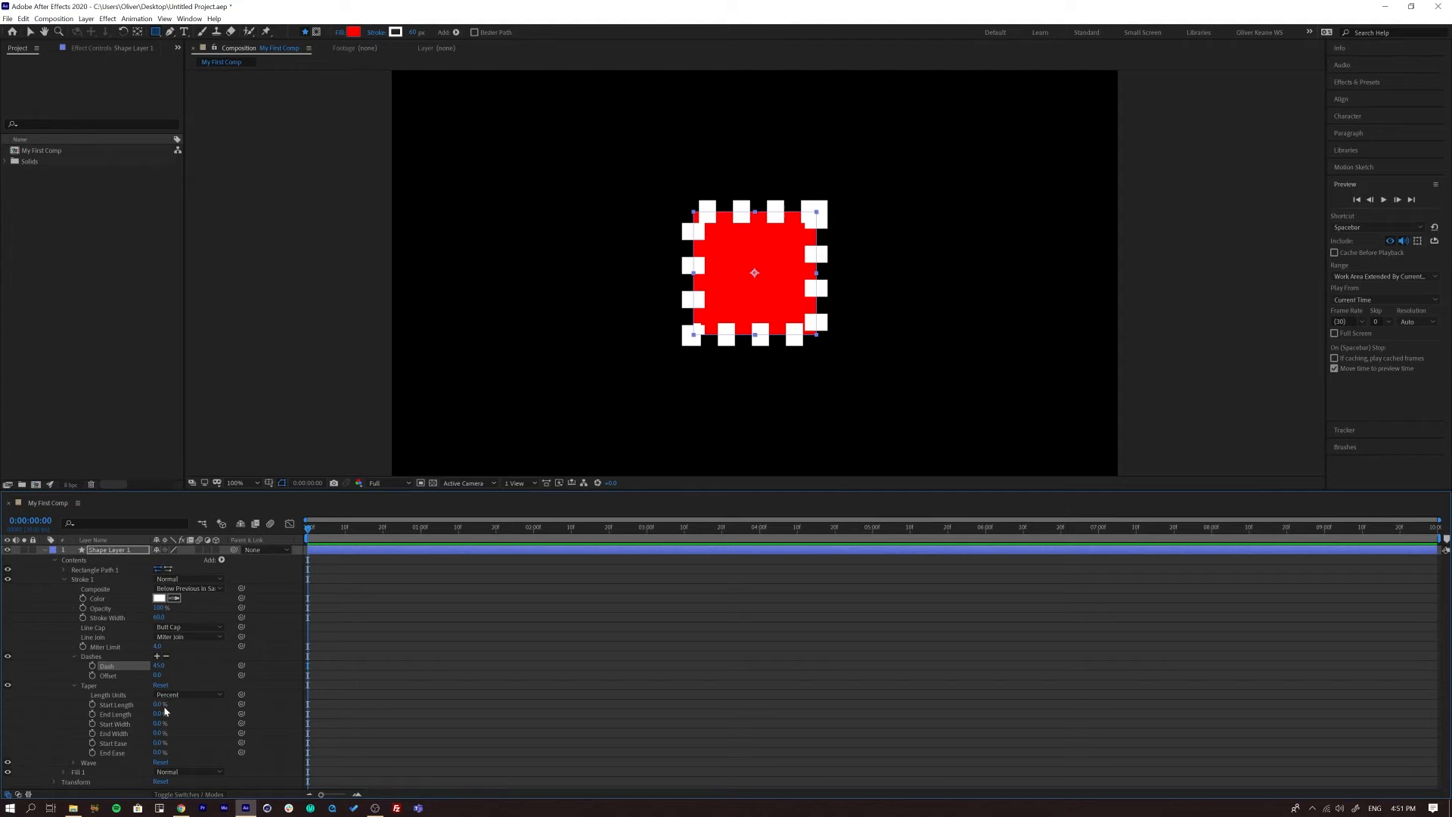
left_click_drag(158, 708, 204, 709)
key("ctrl+z")
key("ctrl+z")
key("ctrl+z")
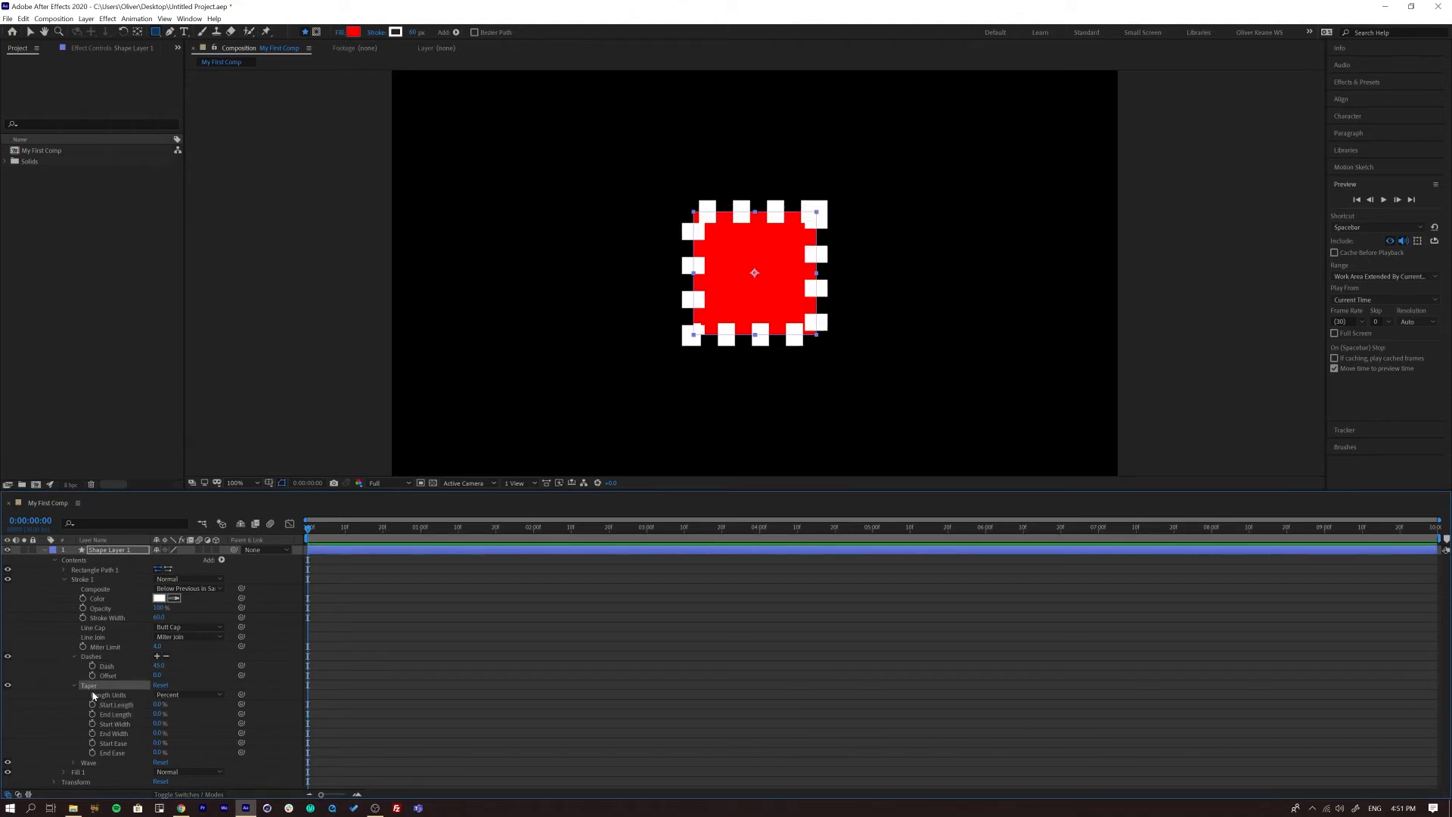
Try a wave of about 55% on the dashed stroke with a longer wavelength
left_click(73, 685)
left_click(73, 694)
mouse_move(159, 704)
left_mouse_down()
mouse_move(230, 697)
mouse_move(167, 722)
mouse_move(189, 714)
left_mouse_up()
Undo the wave changes and the dashes on the stroke, and collapse the wave properties
key("ctrl+z")
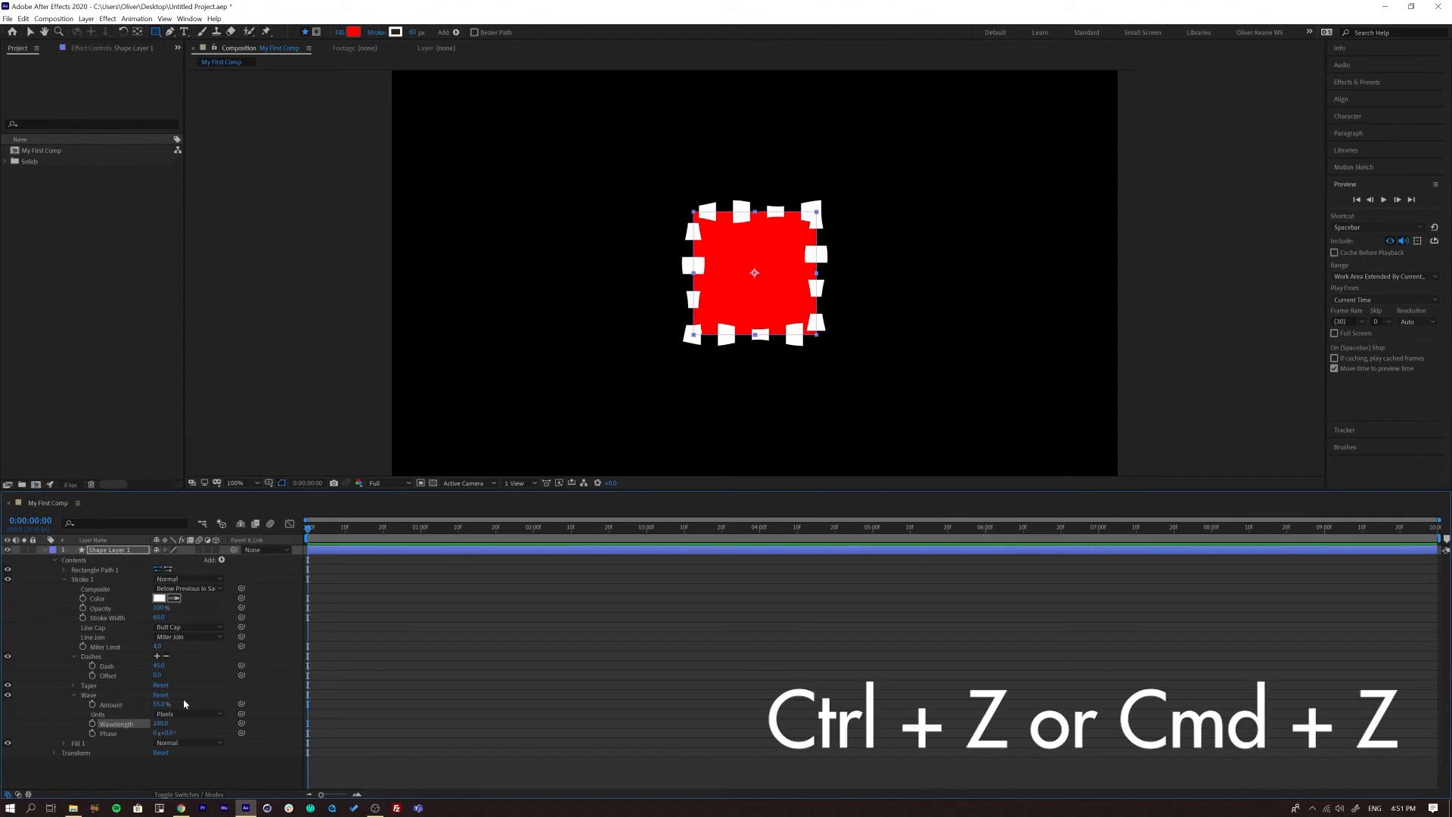
key("ctrl+z")
key("ctrl+z")
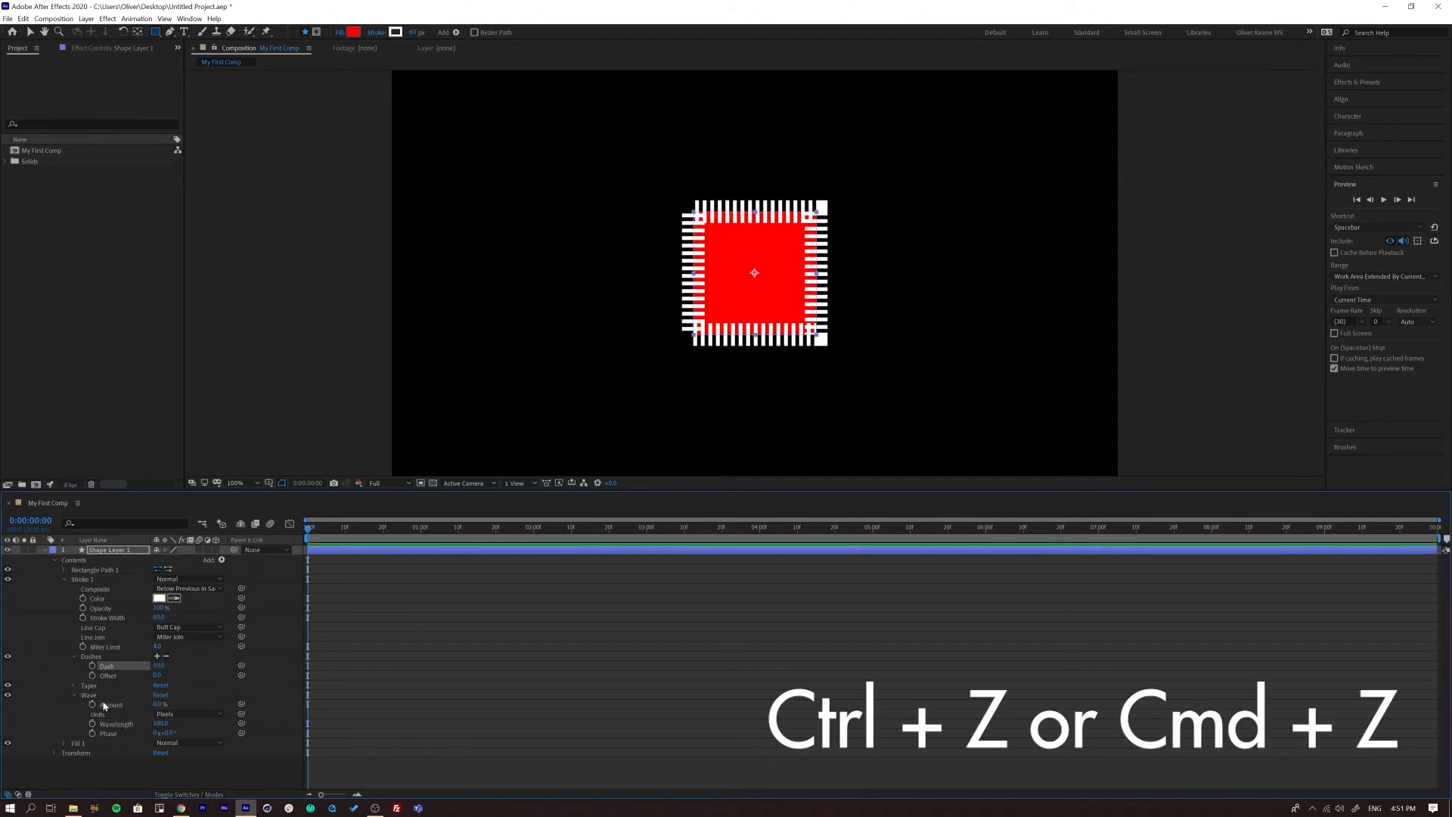
key("ctrl+z")
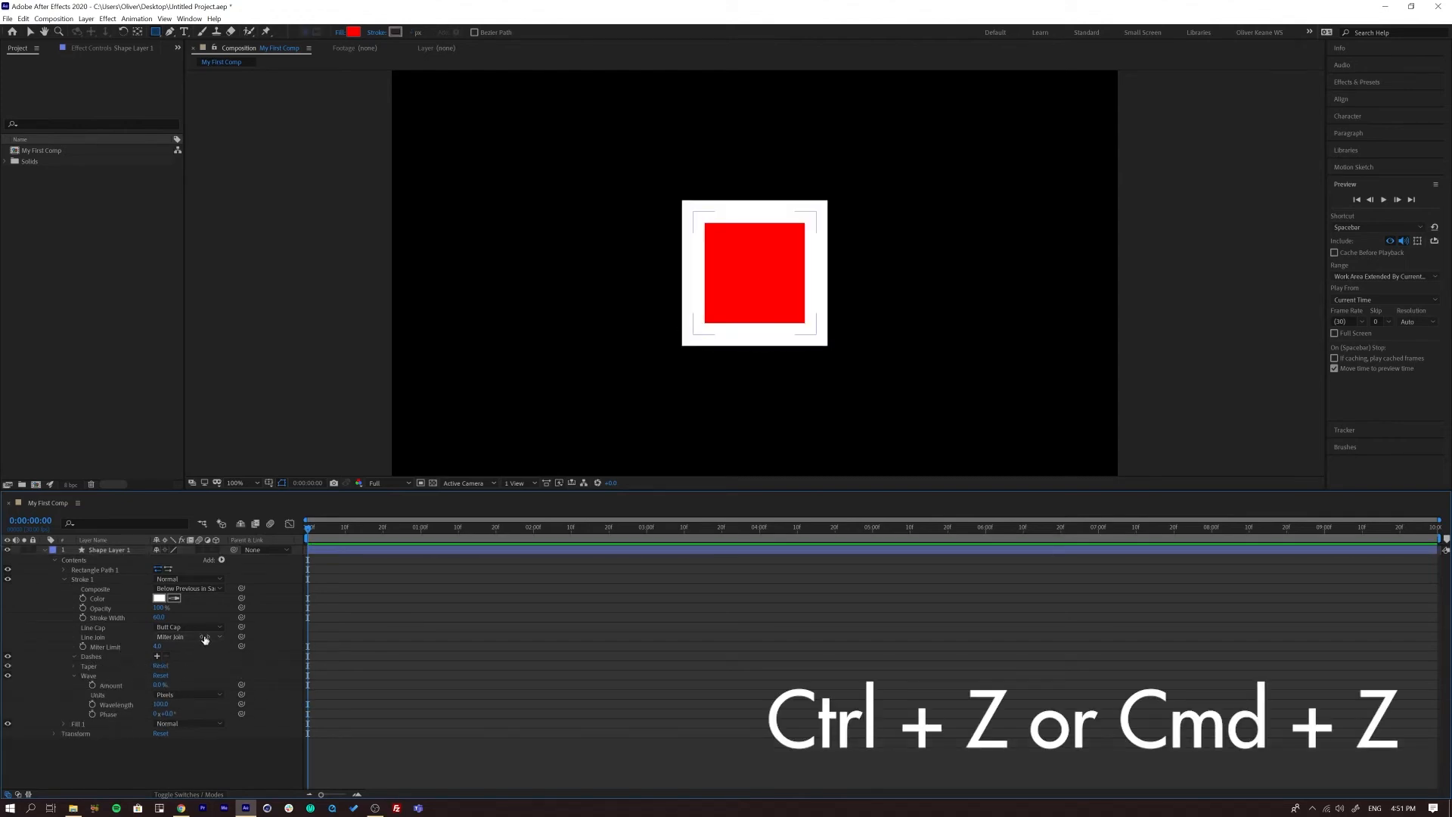
left_click(74, 676)
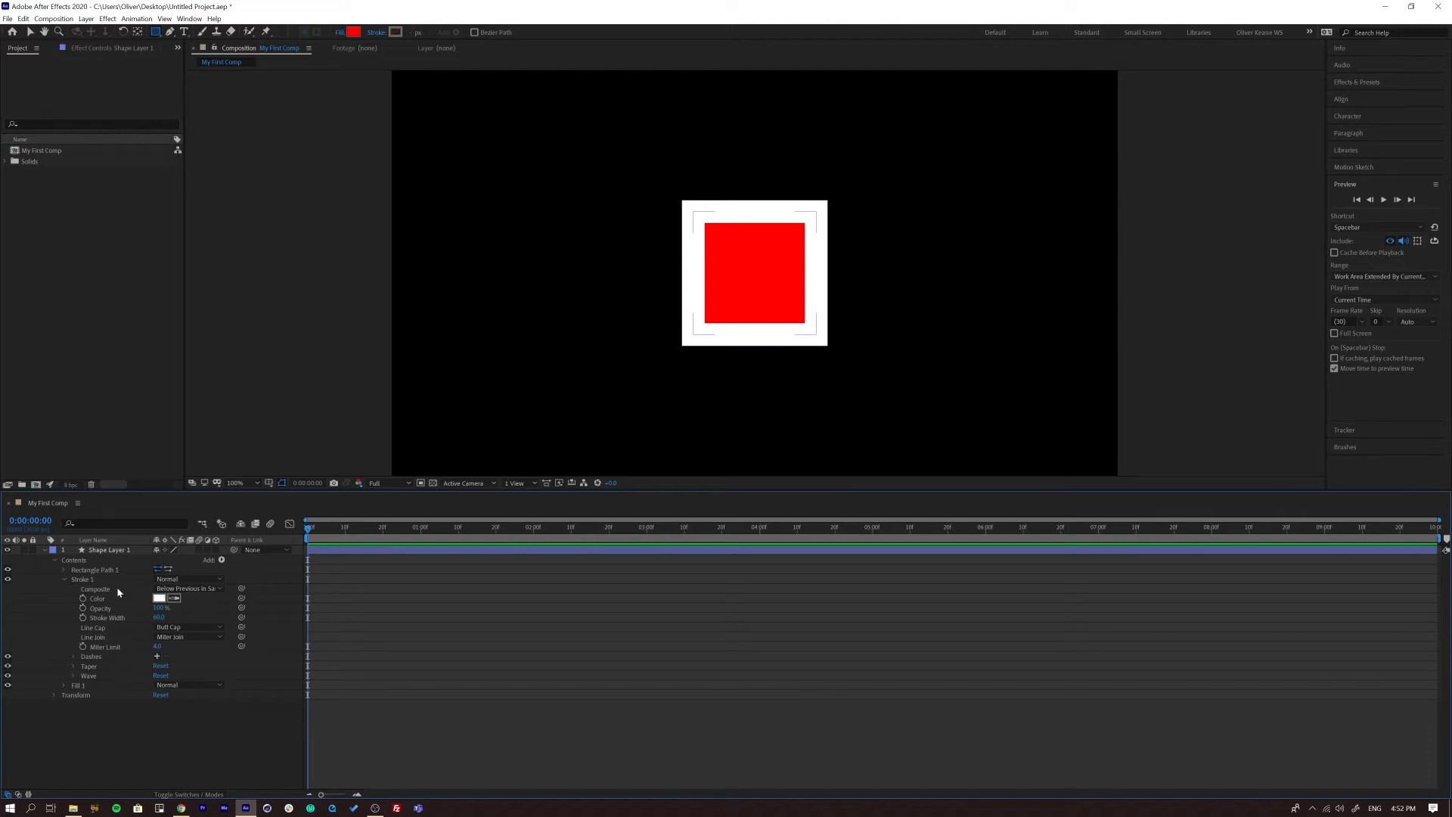
Collapse the rectangle shape layer's properties and hide the layer in the composition
left_click(62, 580)
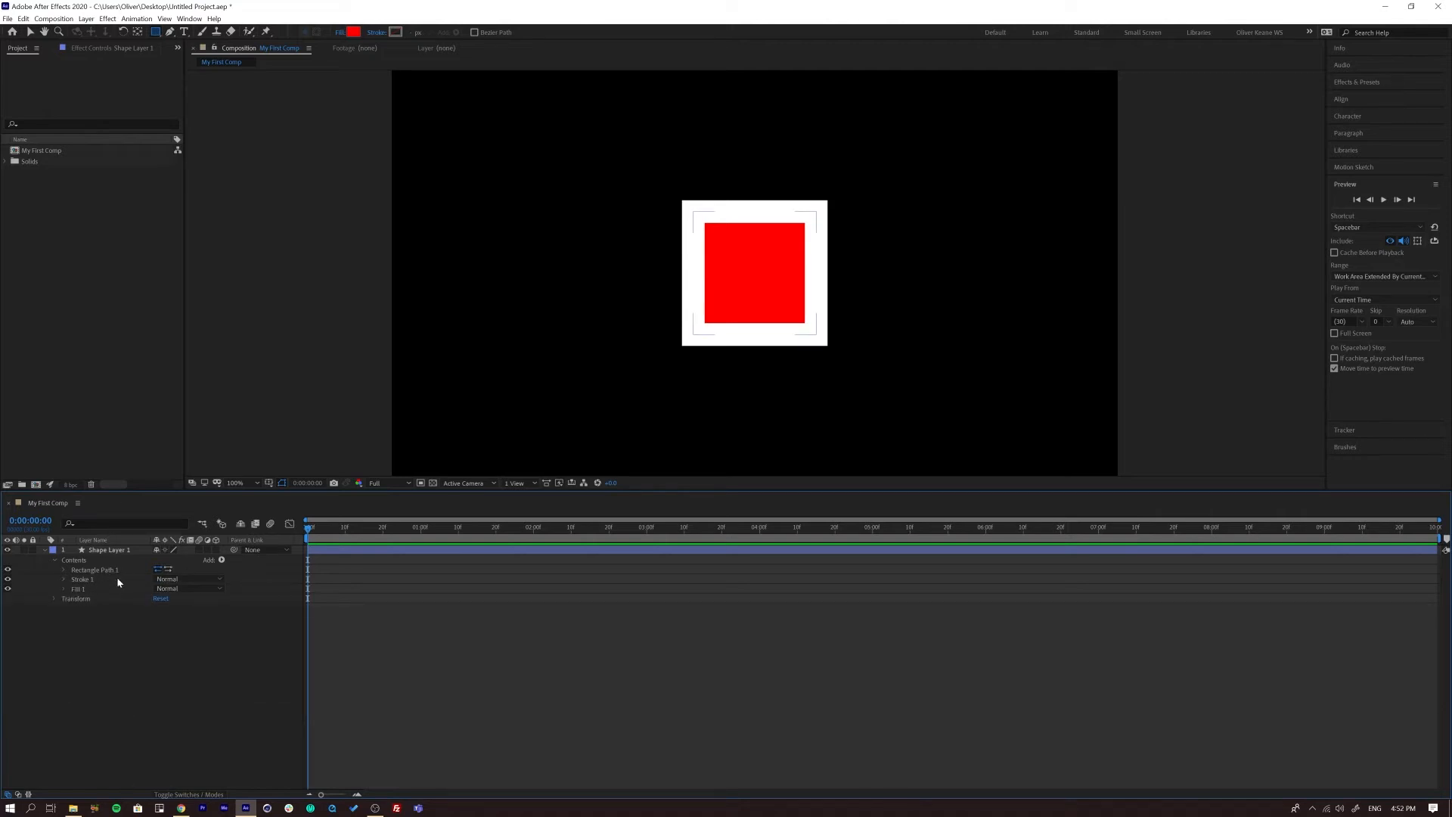
left_click(102, 549)
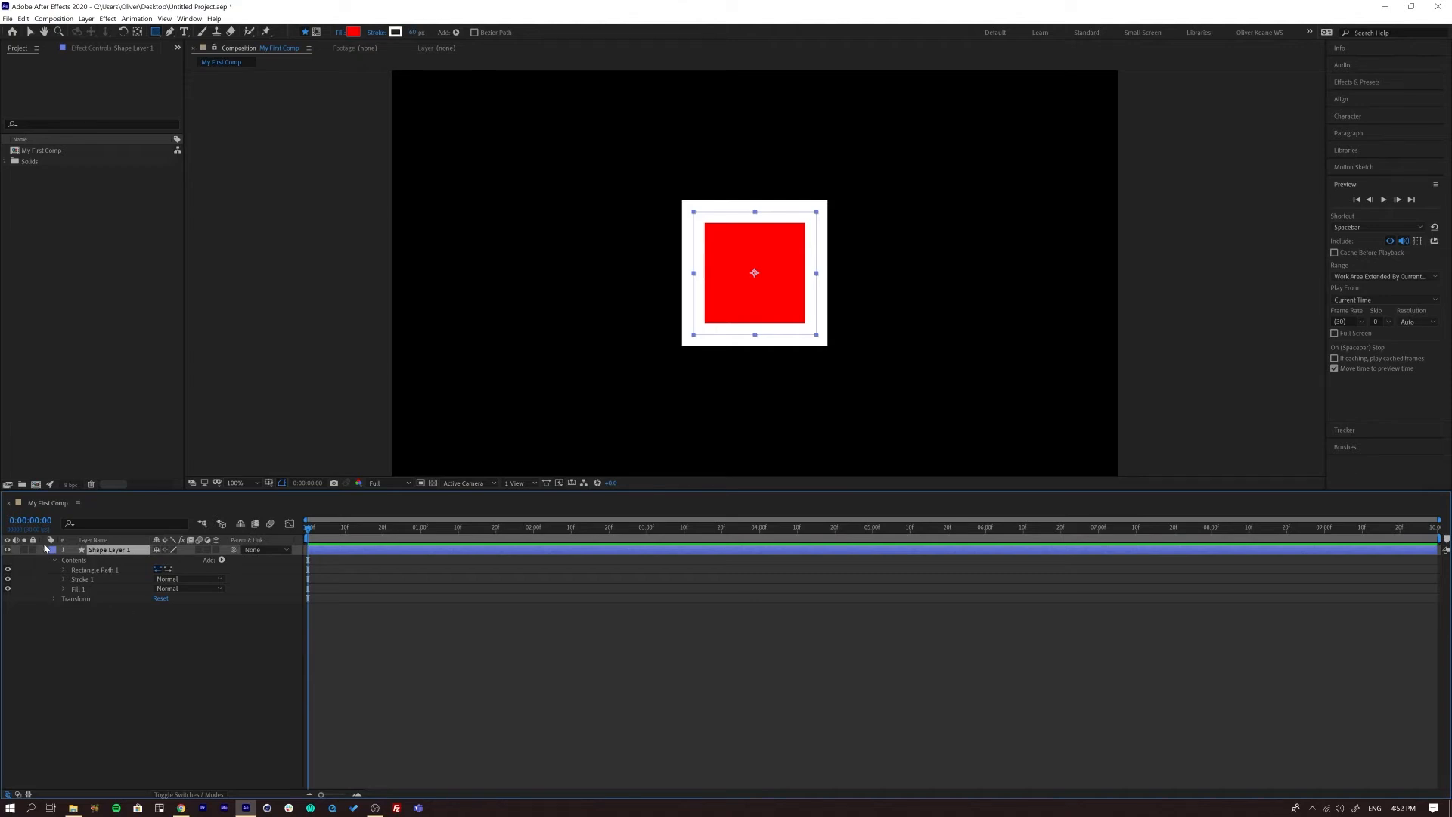
left_click(45, 551)
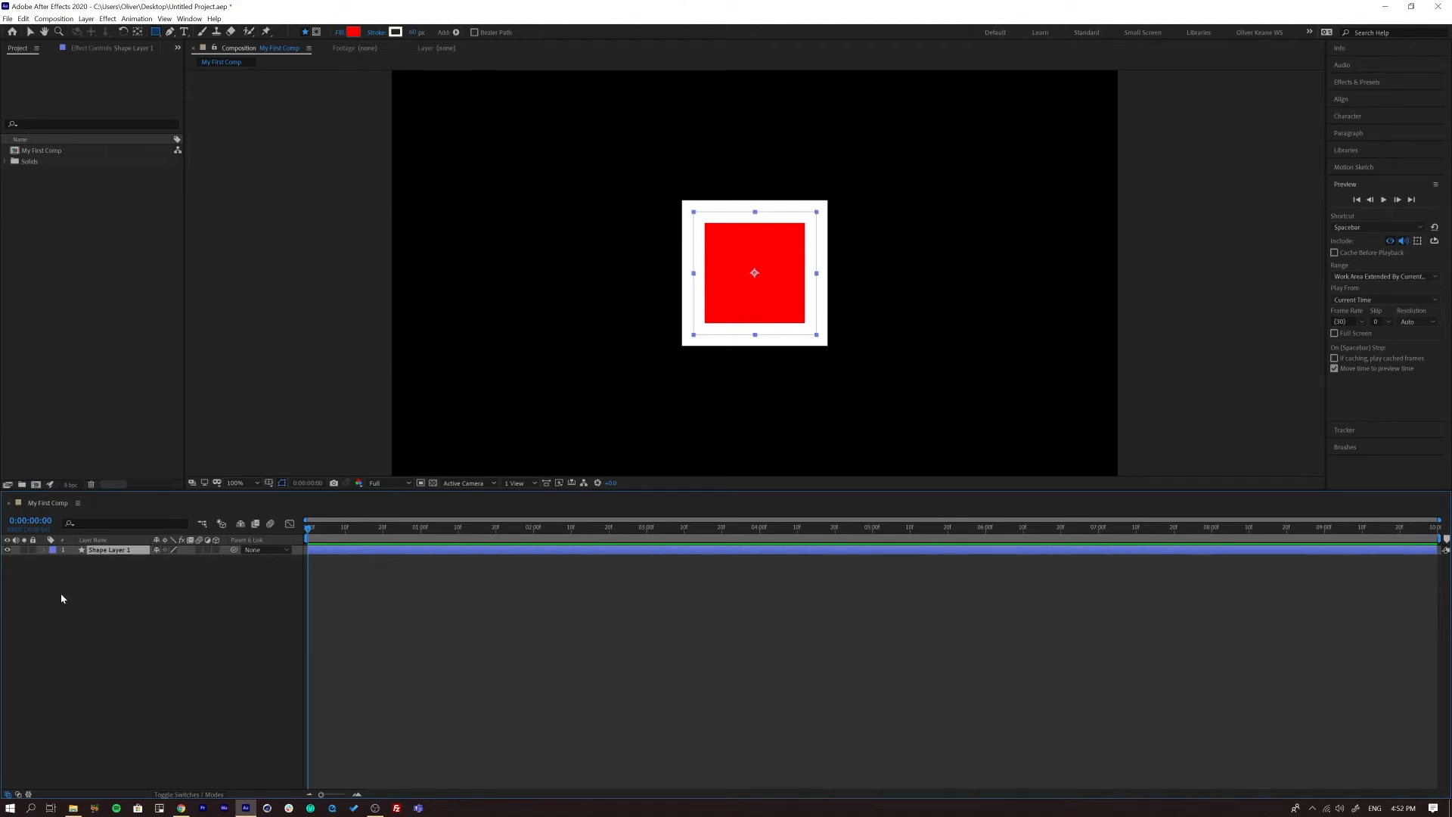
left_click(7, 550)
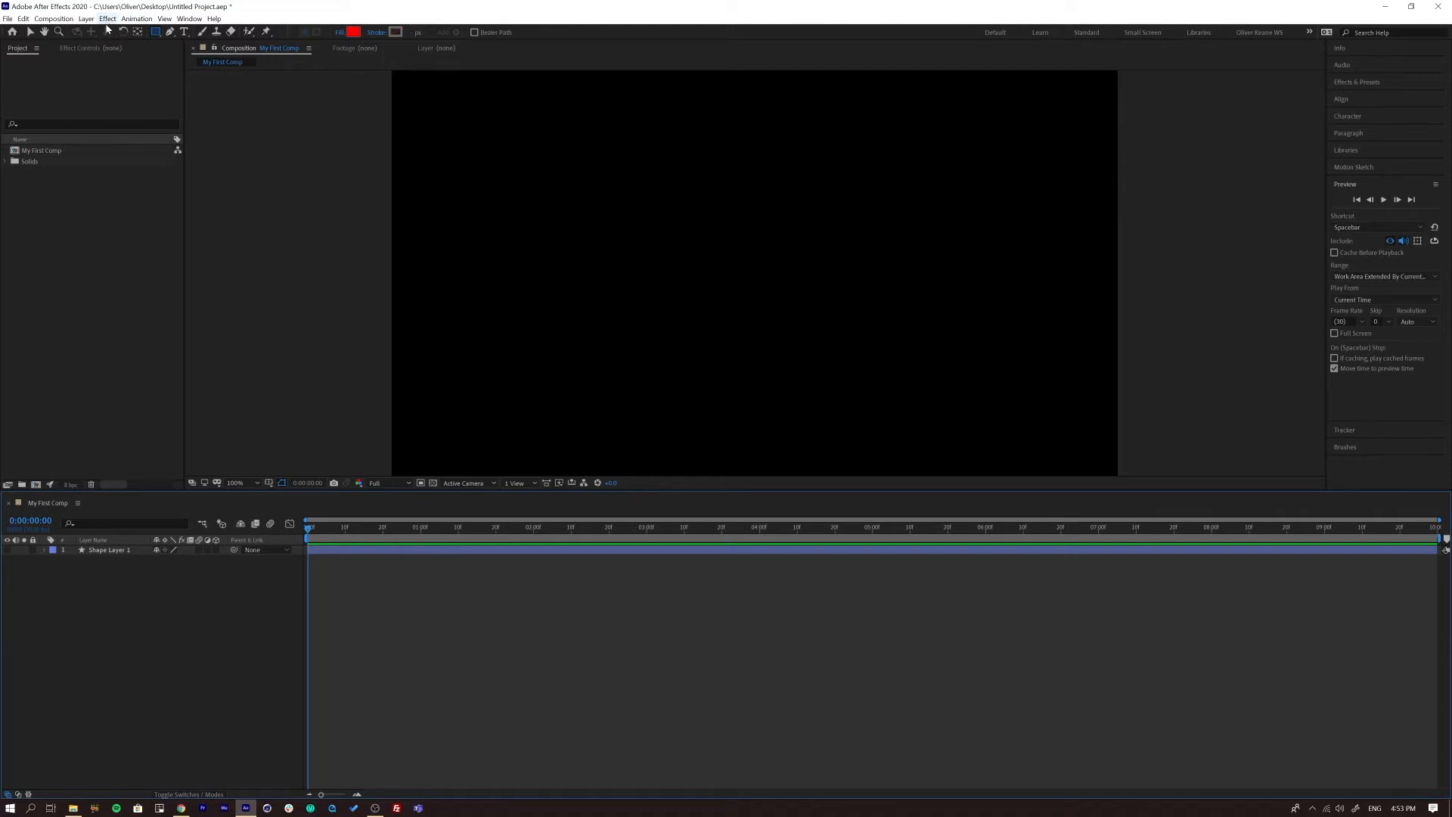
Create a new empty shape layer, add a Polystar path to its contents, and expand the path's properties
left_click(87, 19)
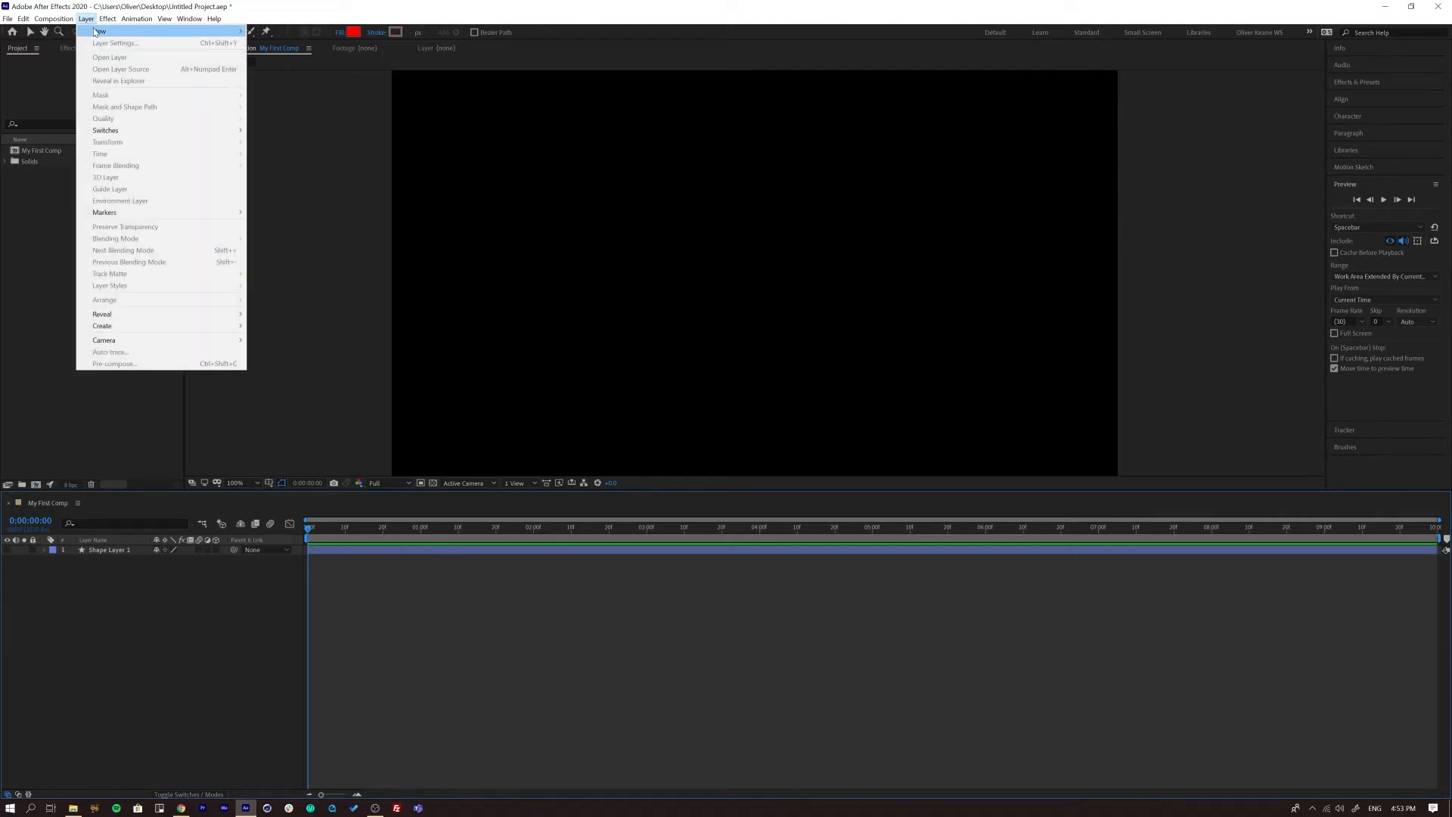
mouse_move(99, 31)
left_click(276, 89)
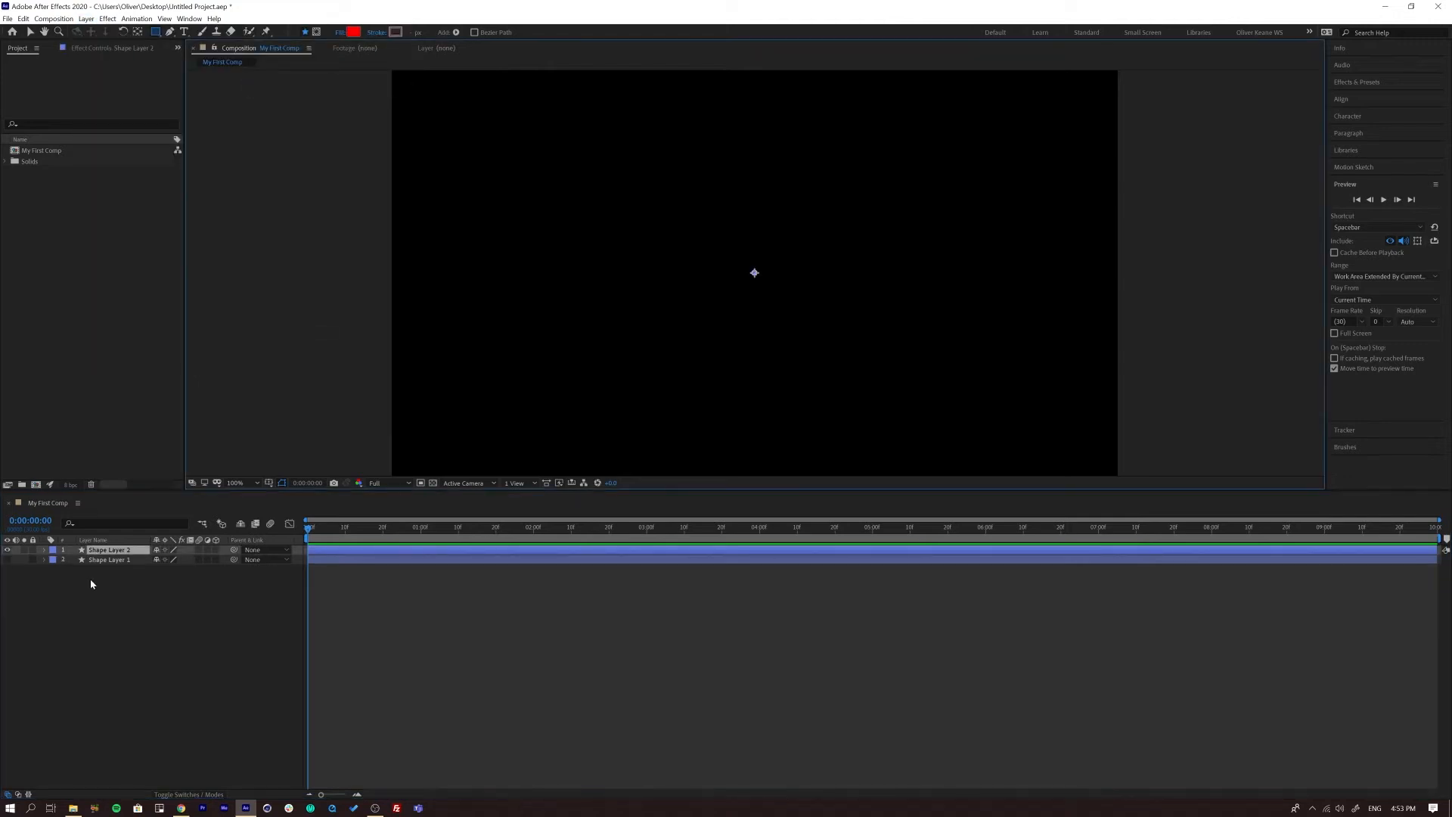
left_click(45, 549)
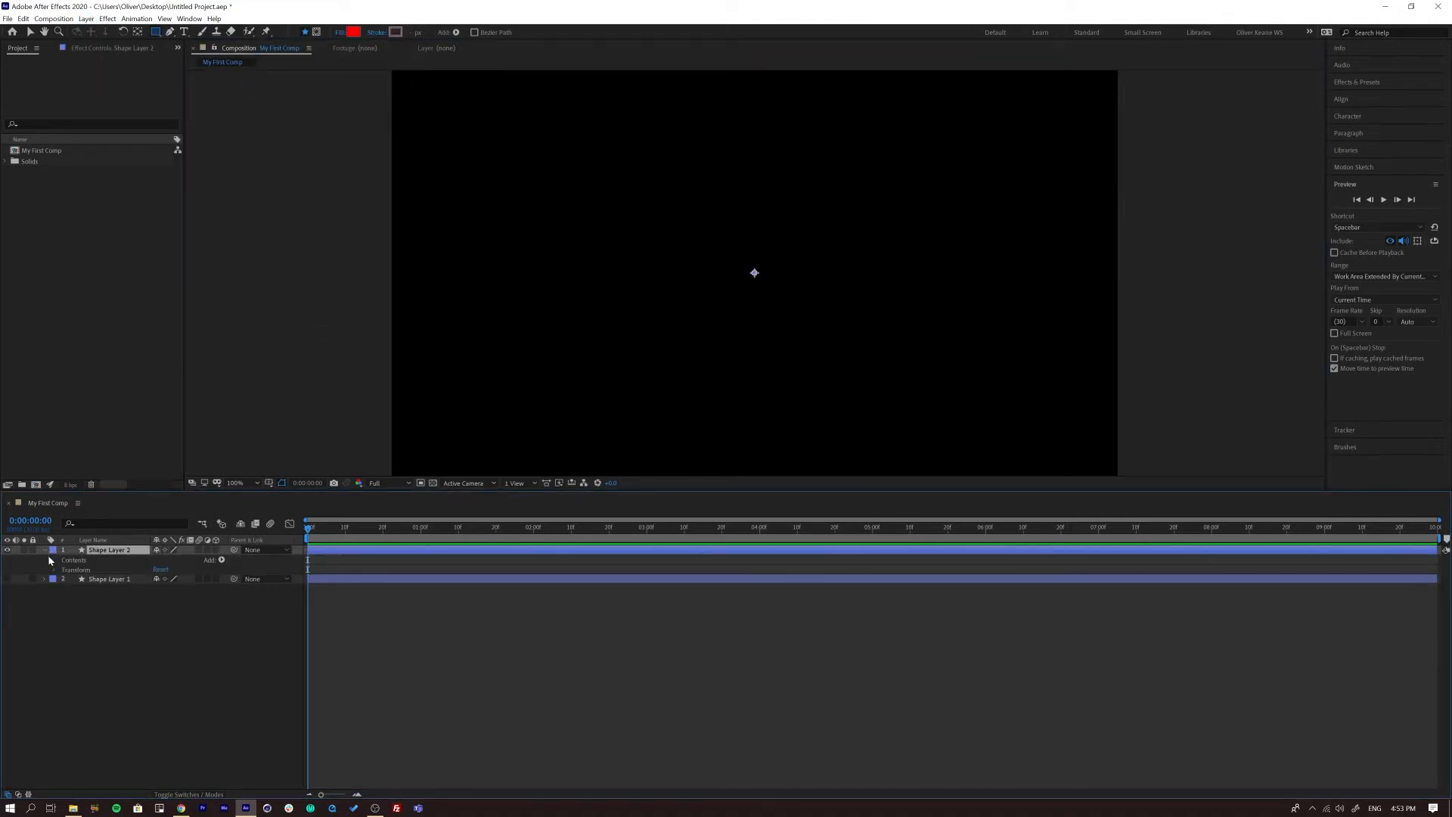
left_click(222, 560)
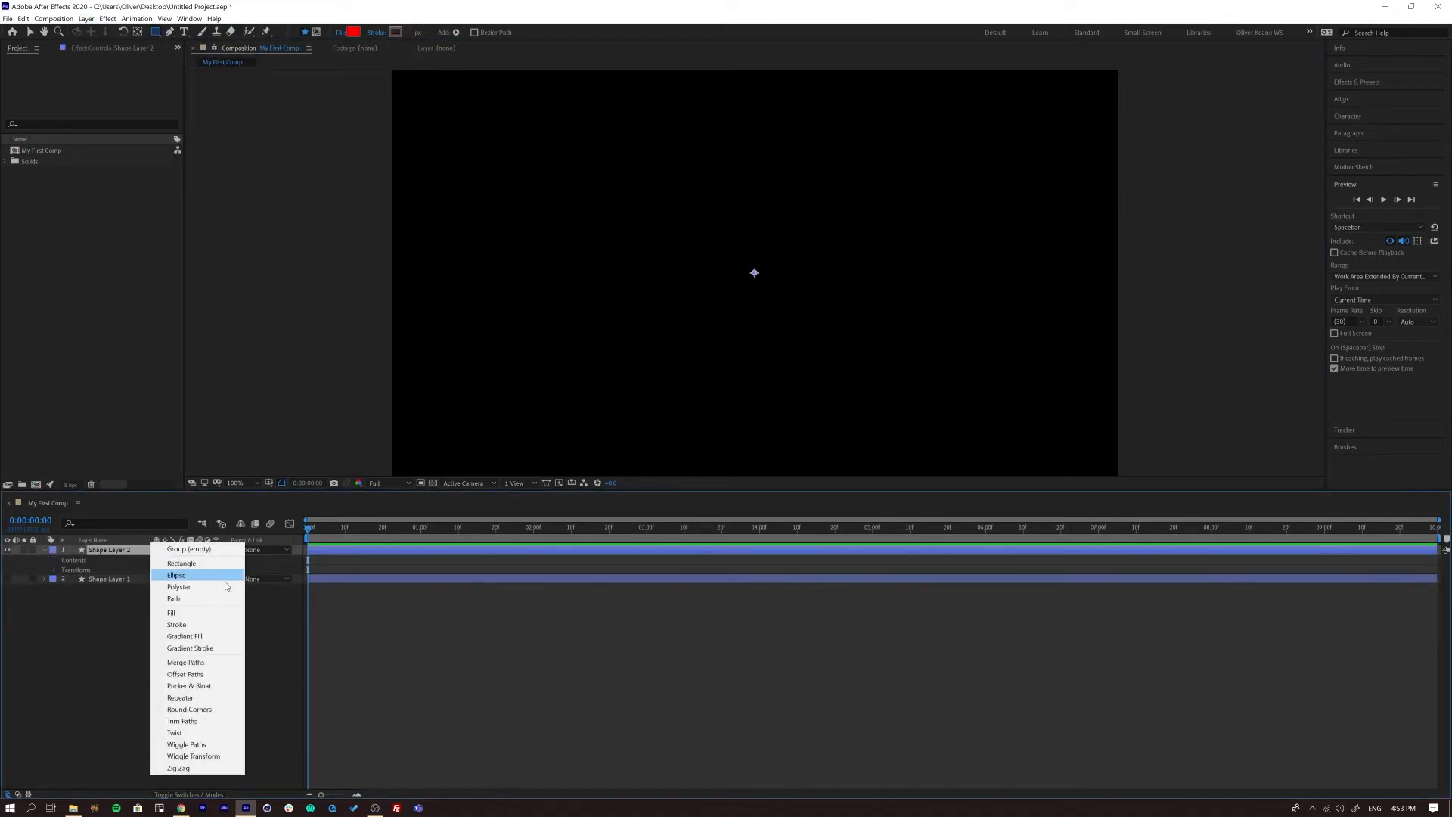
left_click(178, 587)
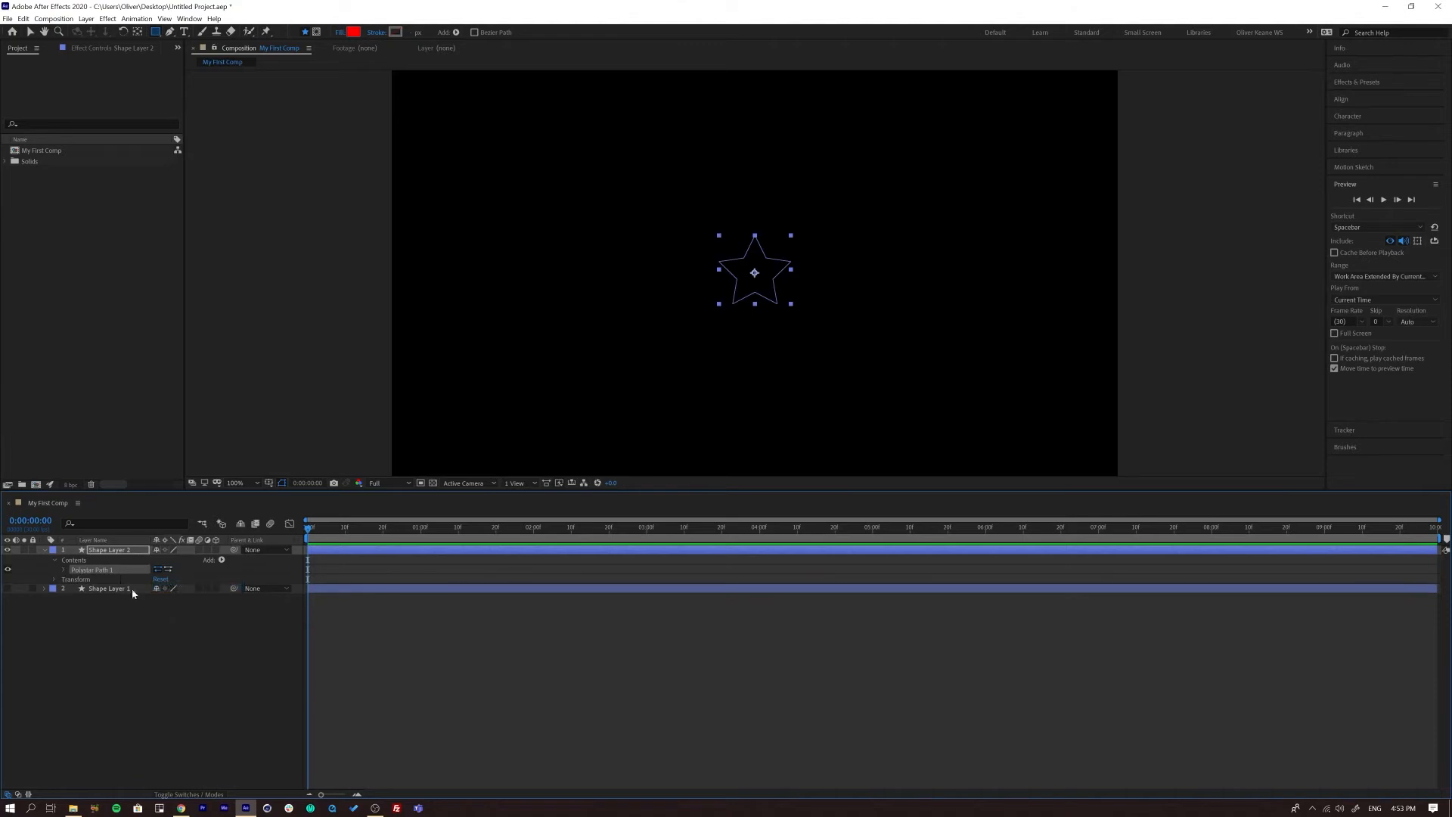
left_click(64, 571)
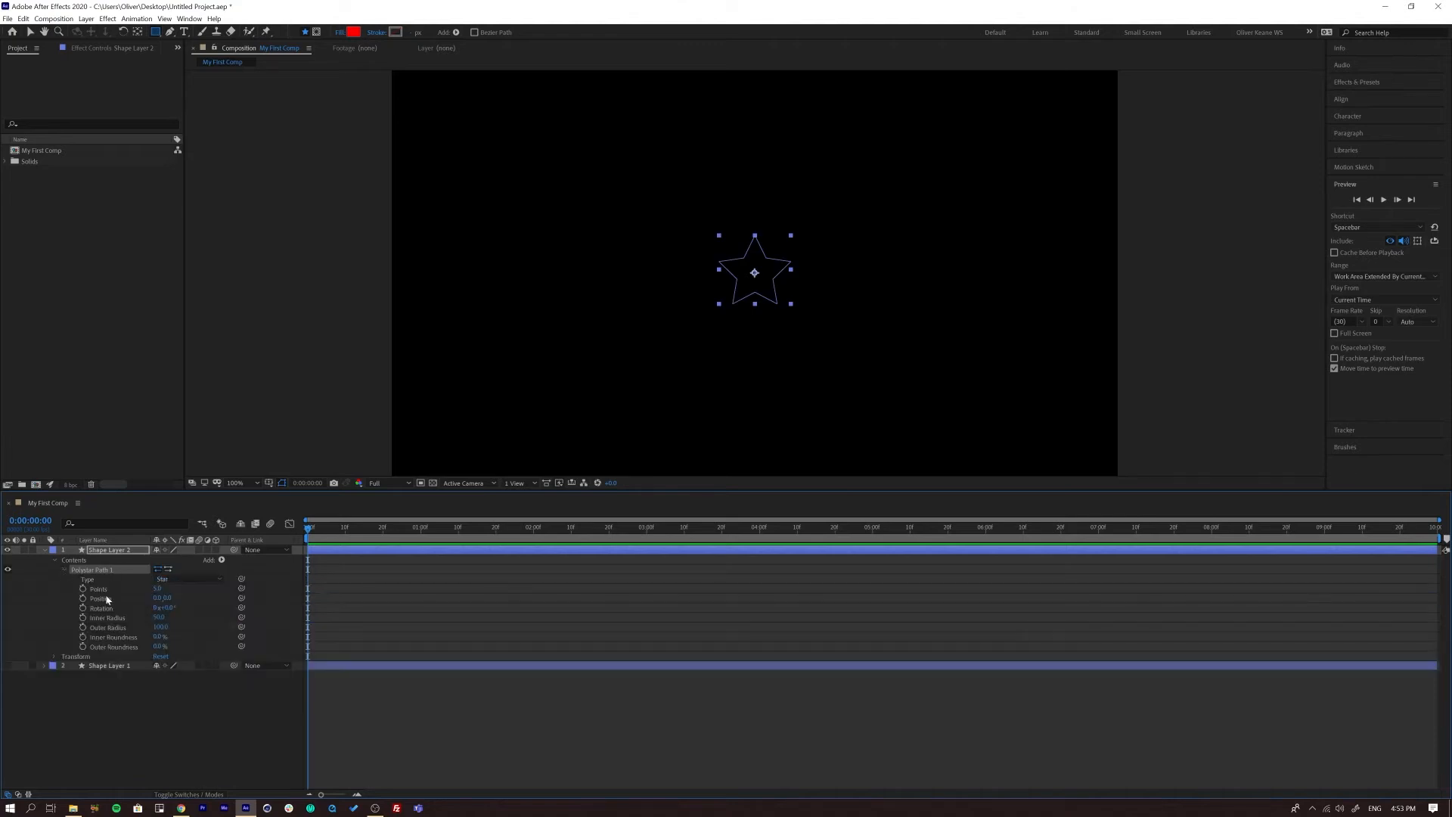
Add a stroke to the star's contents and set its stroke width to 20
left_click(221, 560)
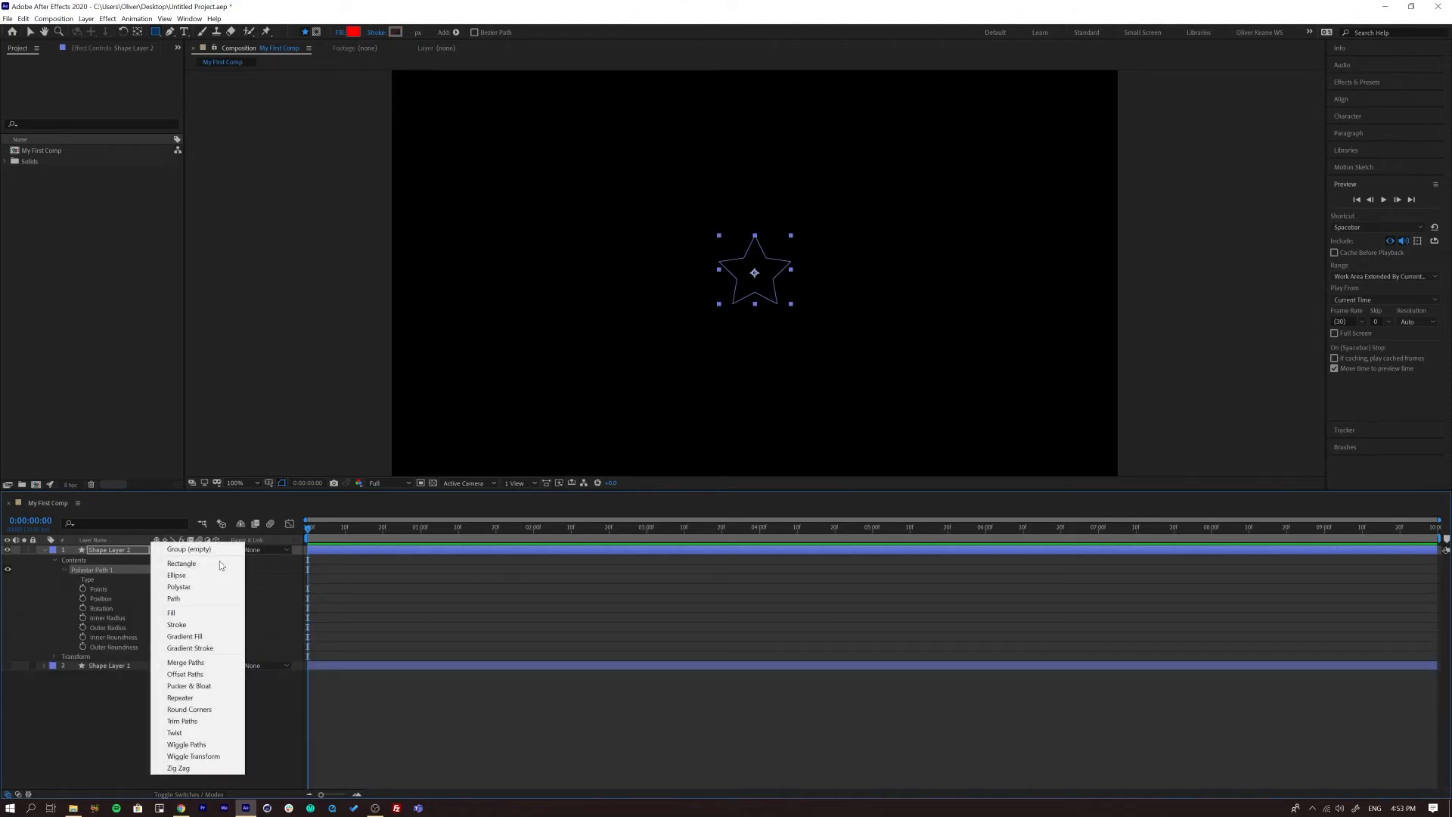
left_click(203, 624)
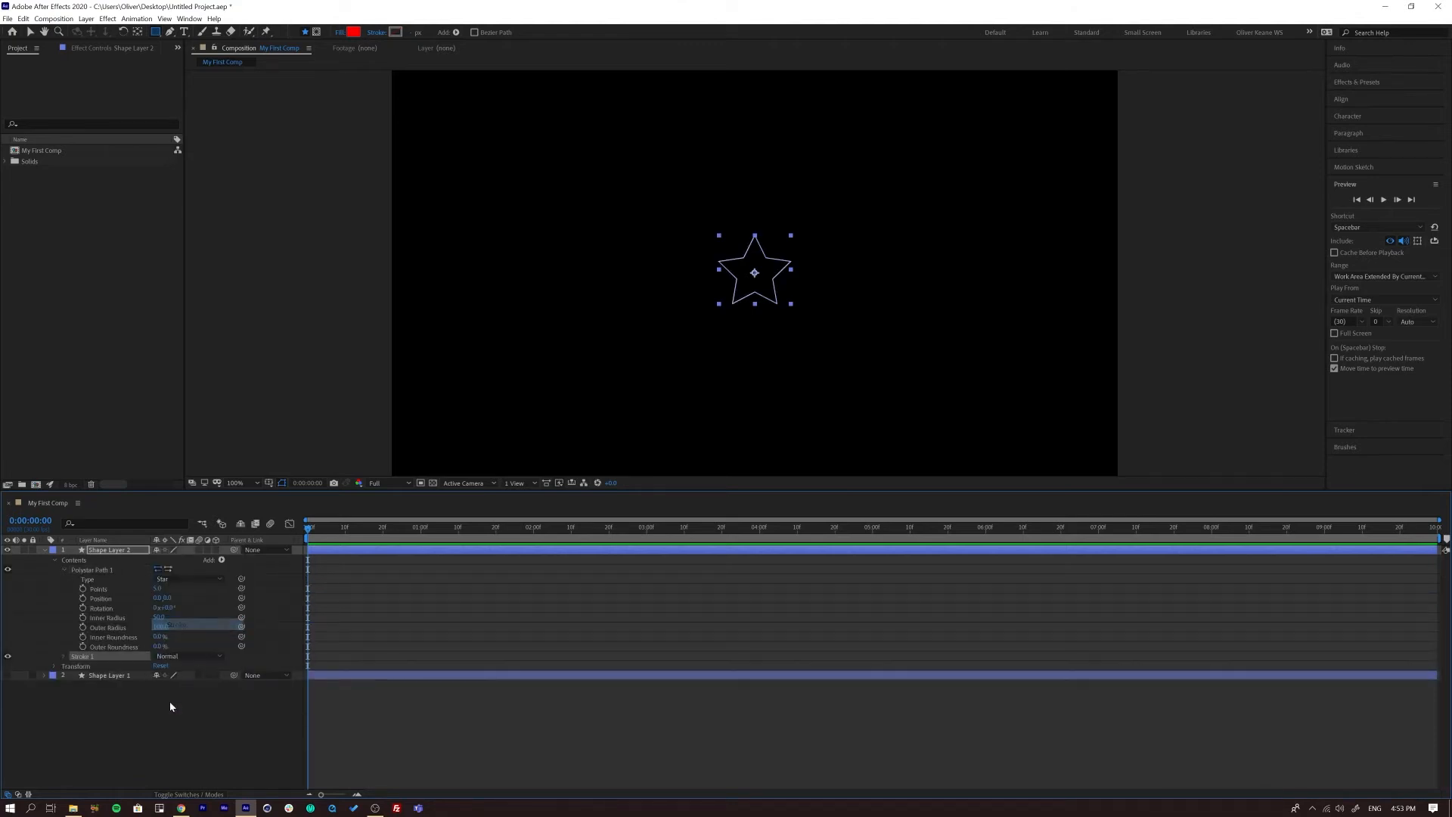
left_click(64, 656)
left_click_drag(157, 695, 166, 692)
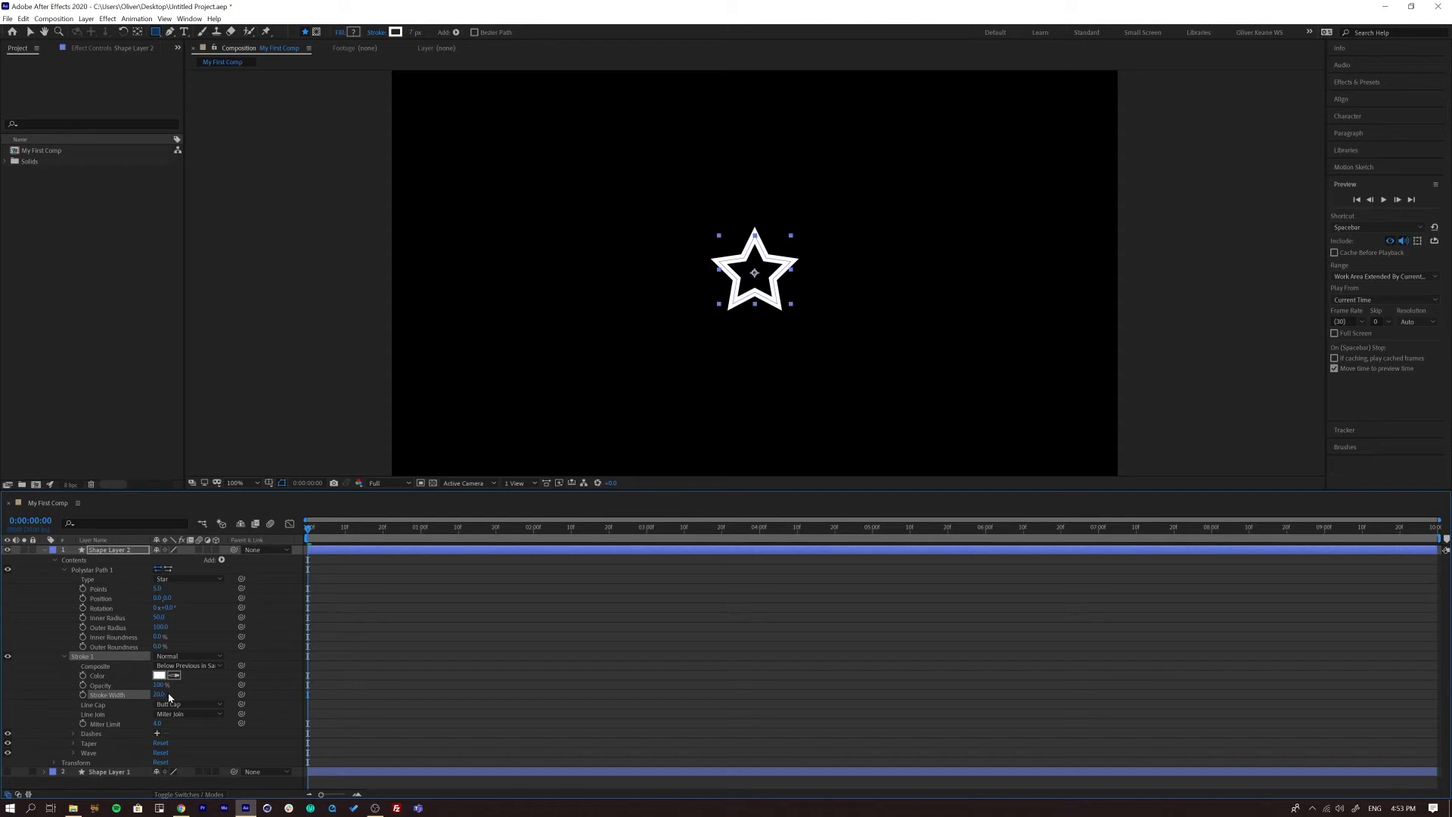
Scale the star shape layer up to about 257% using its transform properties, and collapse the transform group
left_click(55, 763)
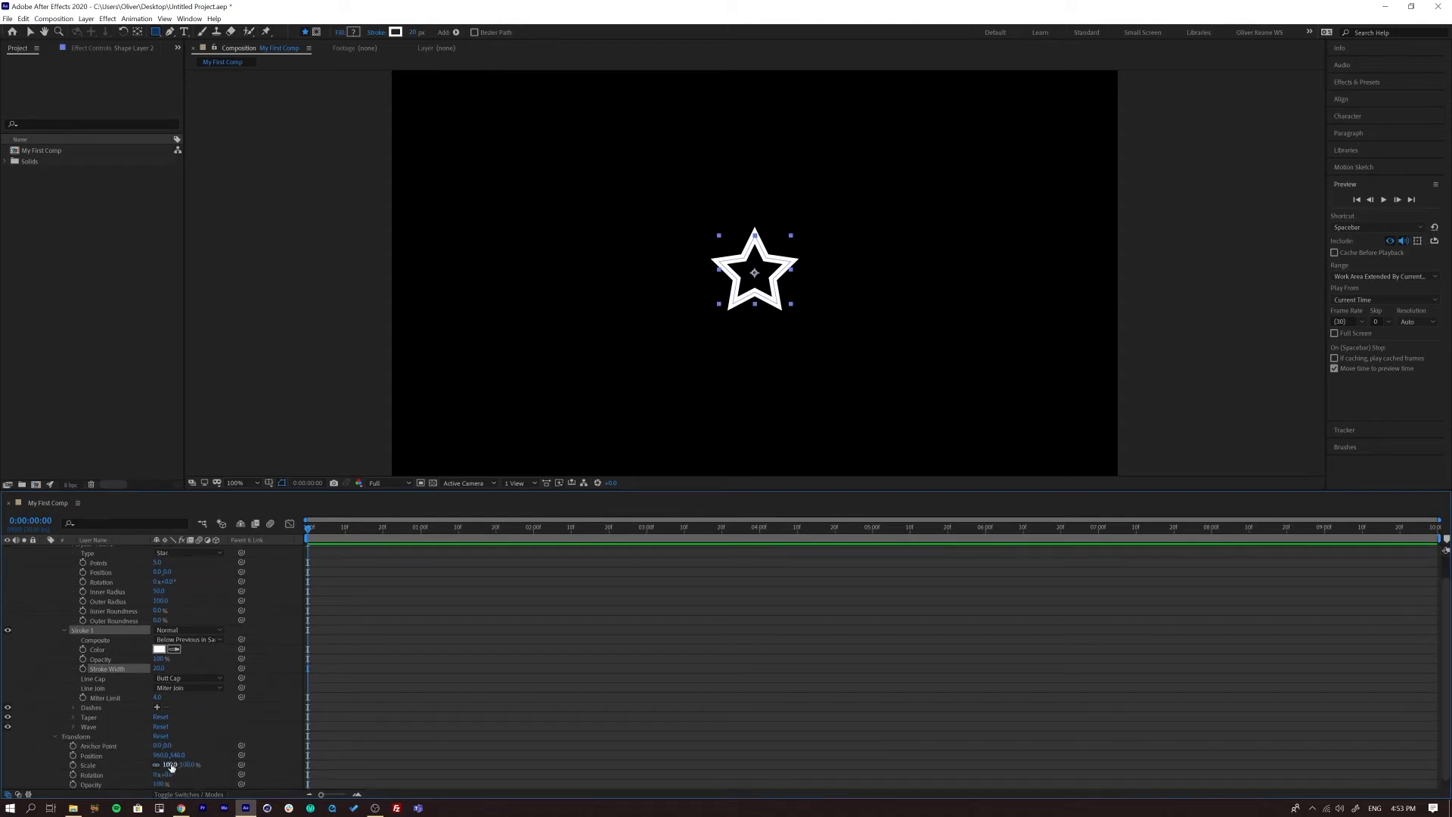
left_click_drag(160, 766, 40, 738)
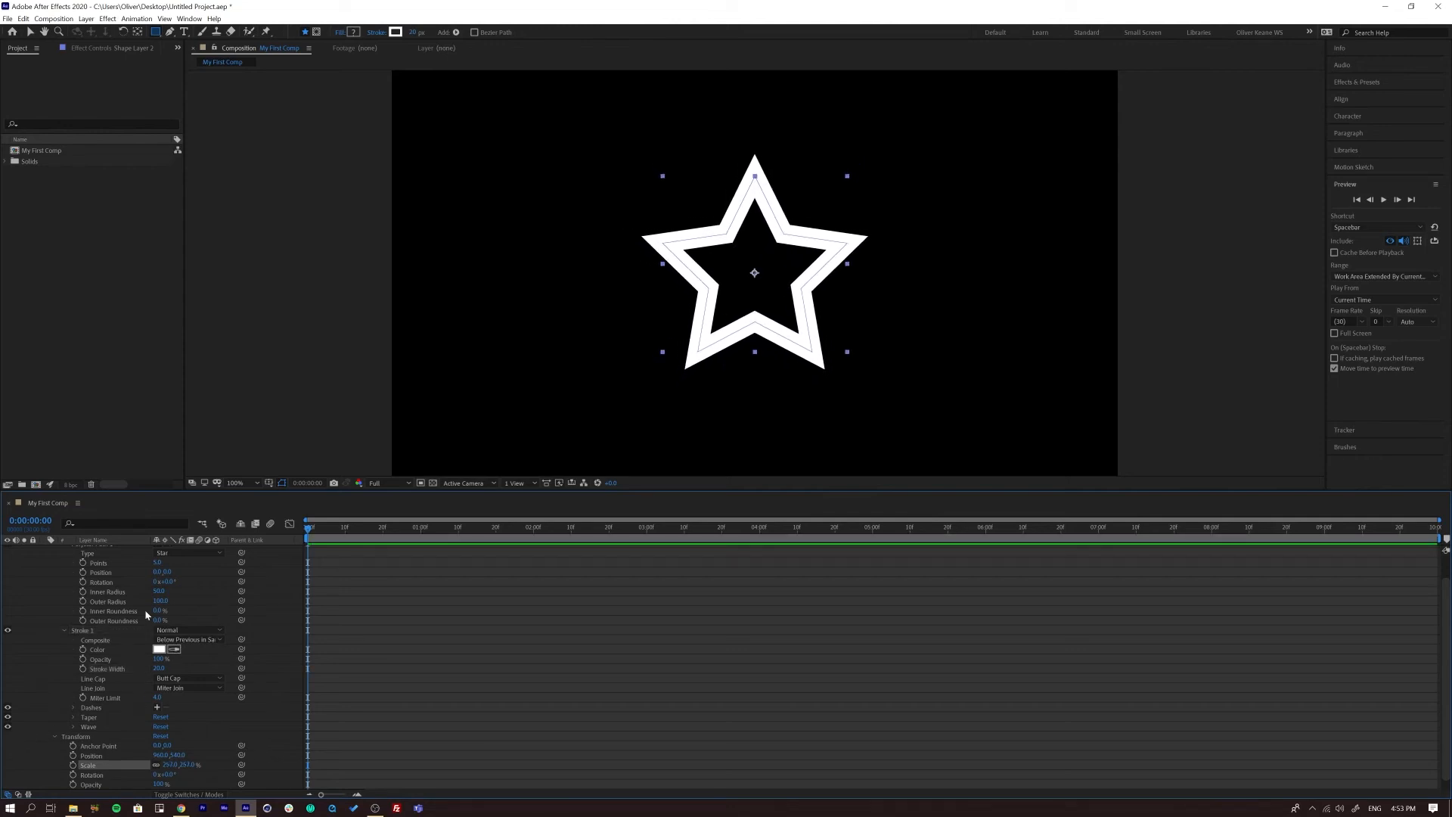
left_click(53, 737)
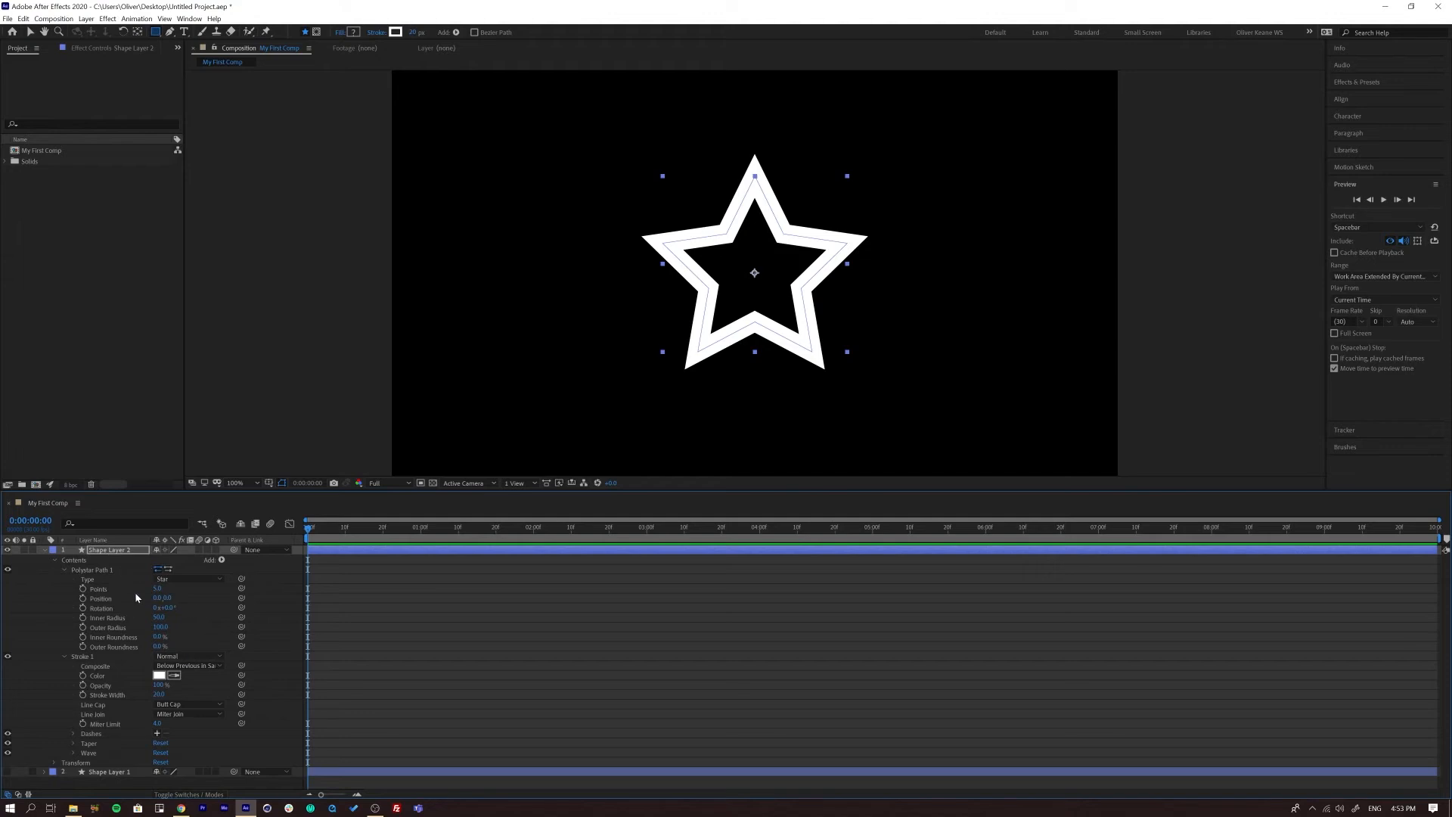
Give the star path 9 points and adjust its inner and outer radius and roundness so the strokes cross in long loops
left_click_drag(157, 589, 252, 598)
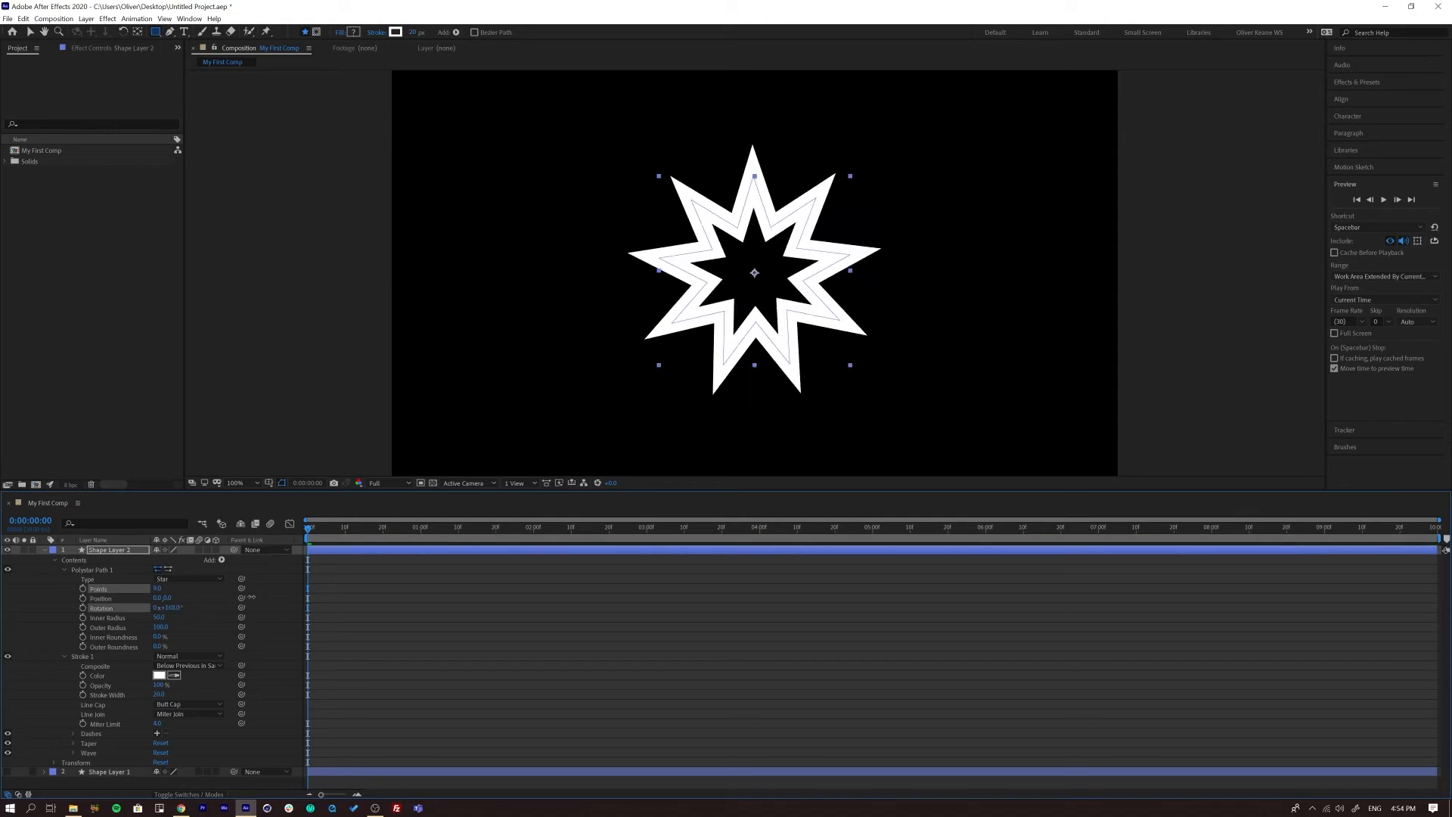
key("ctrl+z")
left_click_drag(158, 618, 191, 573)
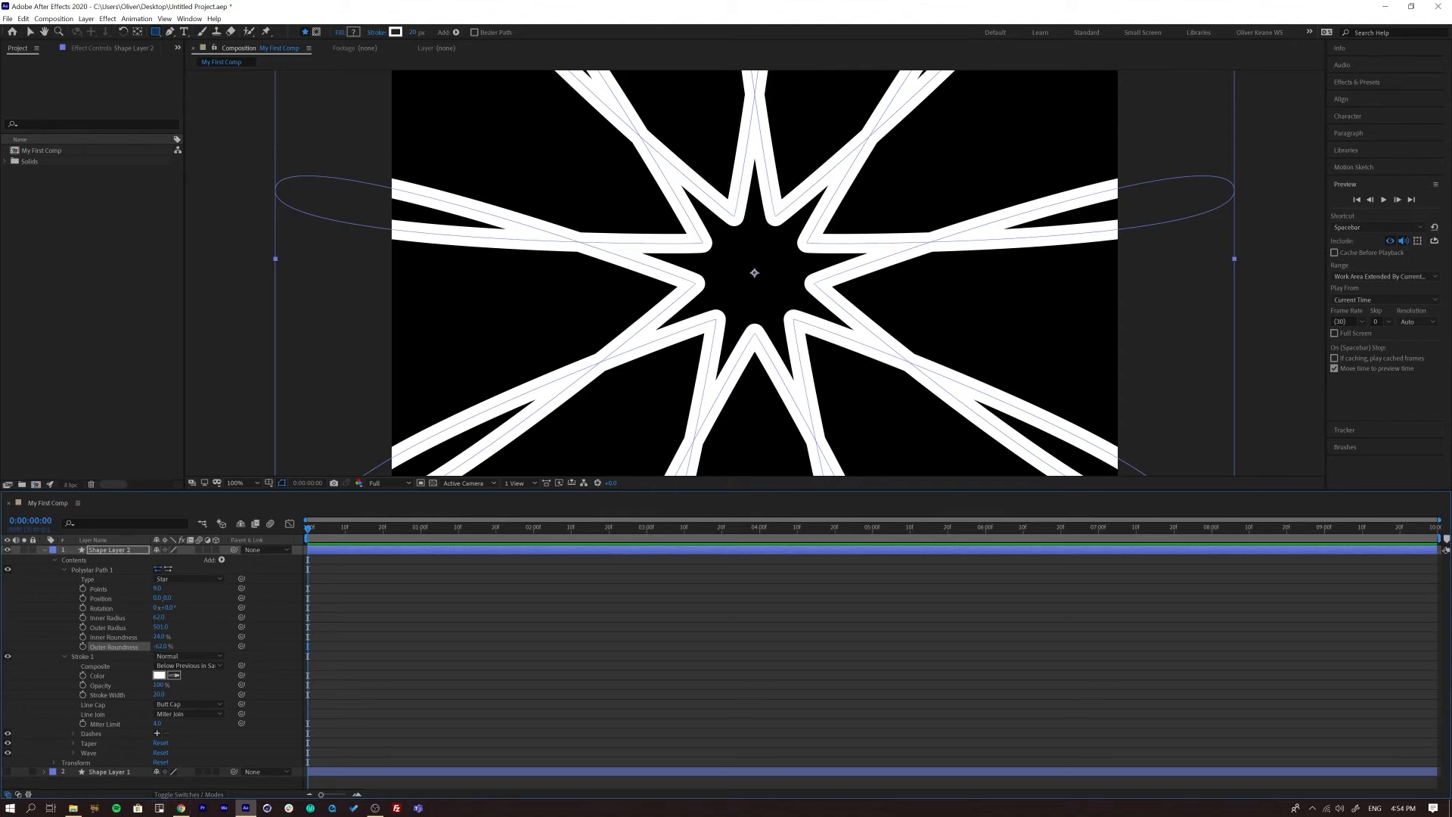
Show the rectangle shape layer again, rotate it 45° into a diamond, and scale it down to about 44%
left_click(8, 772)
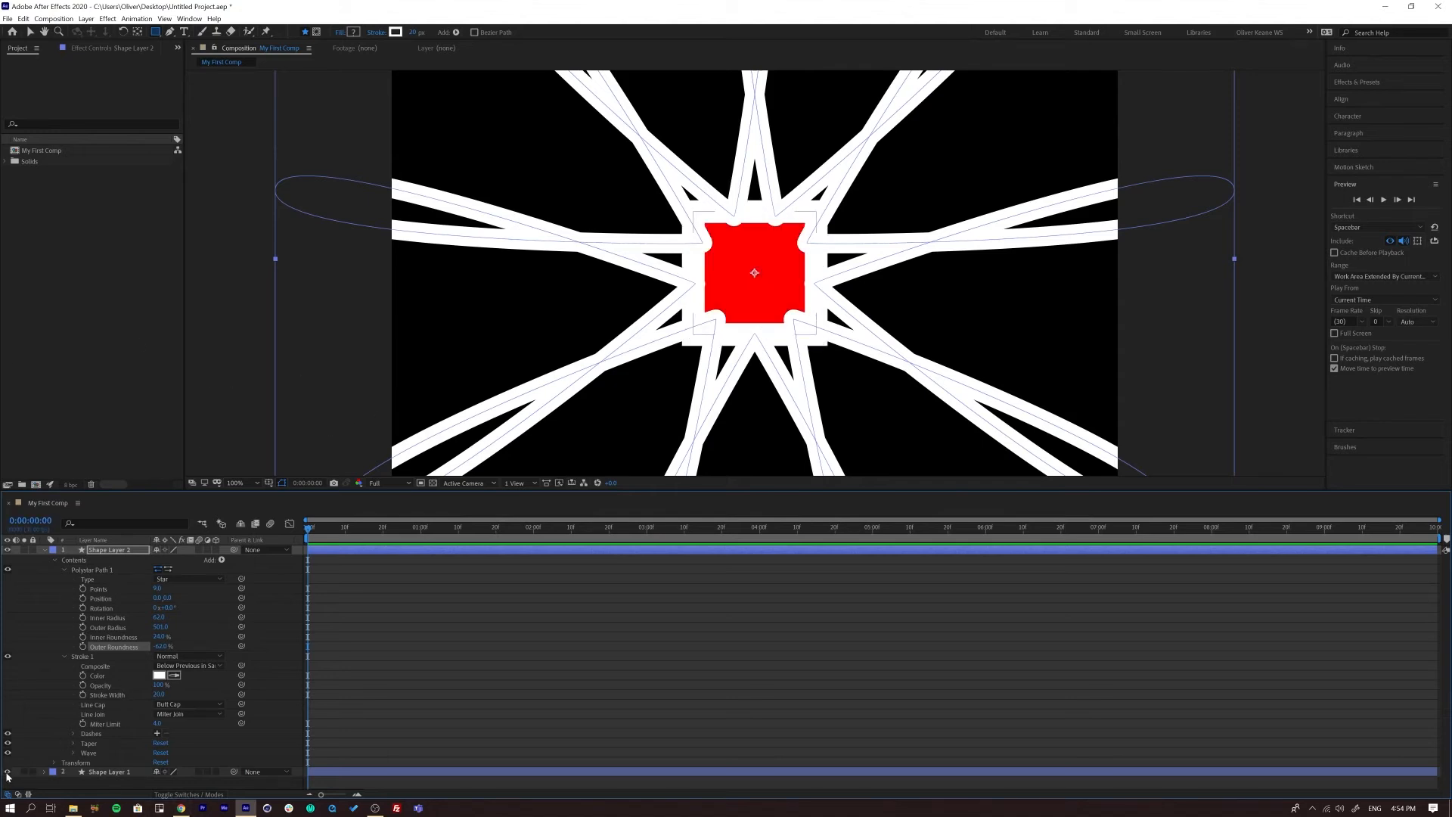
left_click(52, 773)
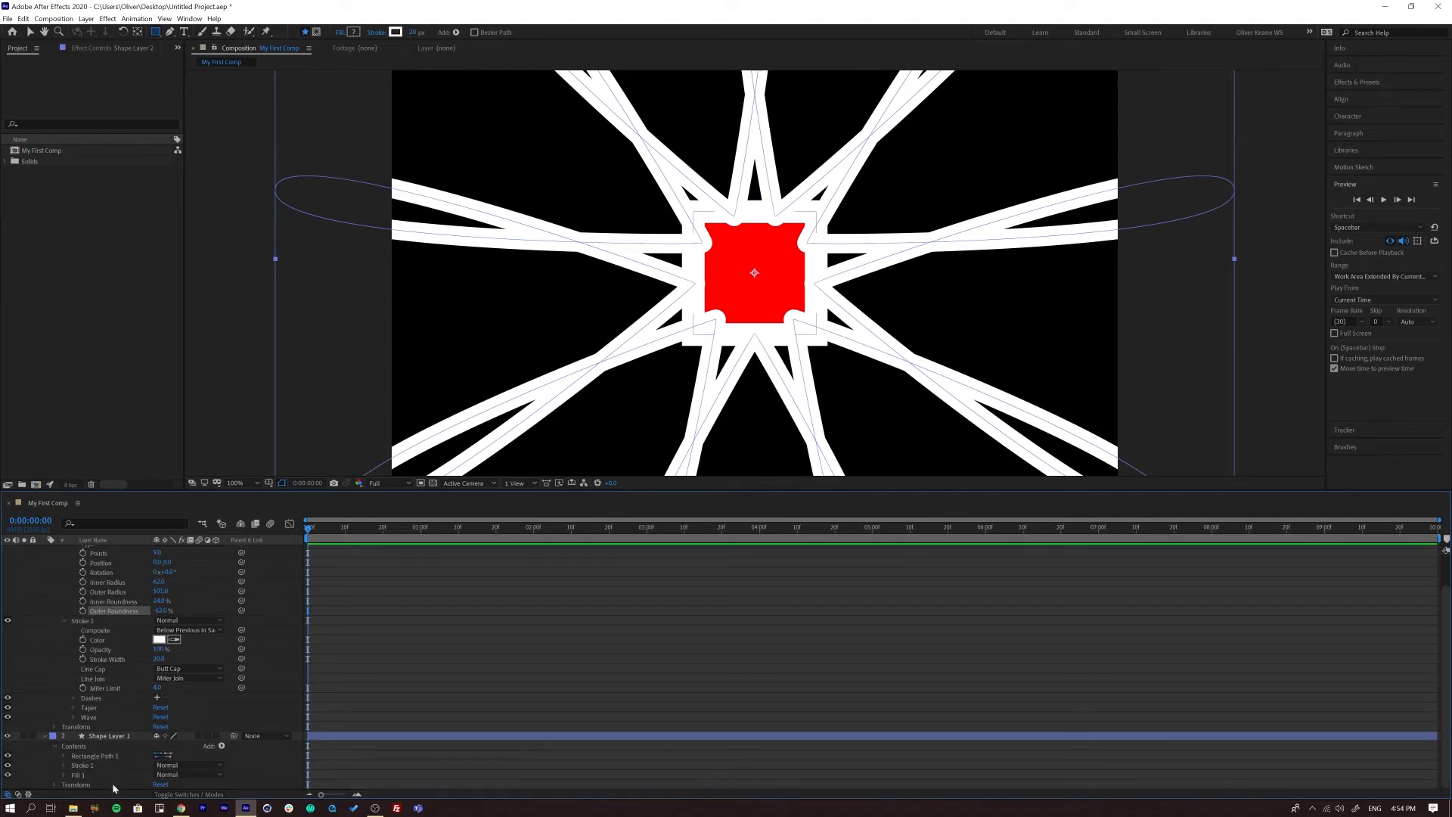
left_click(96, 737)
key("r")
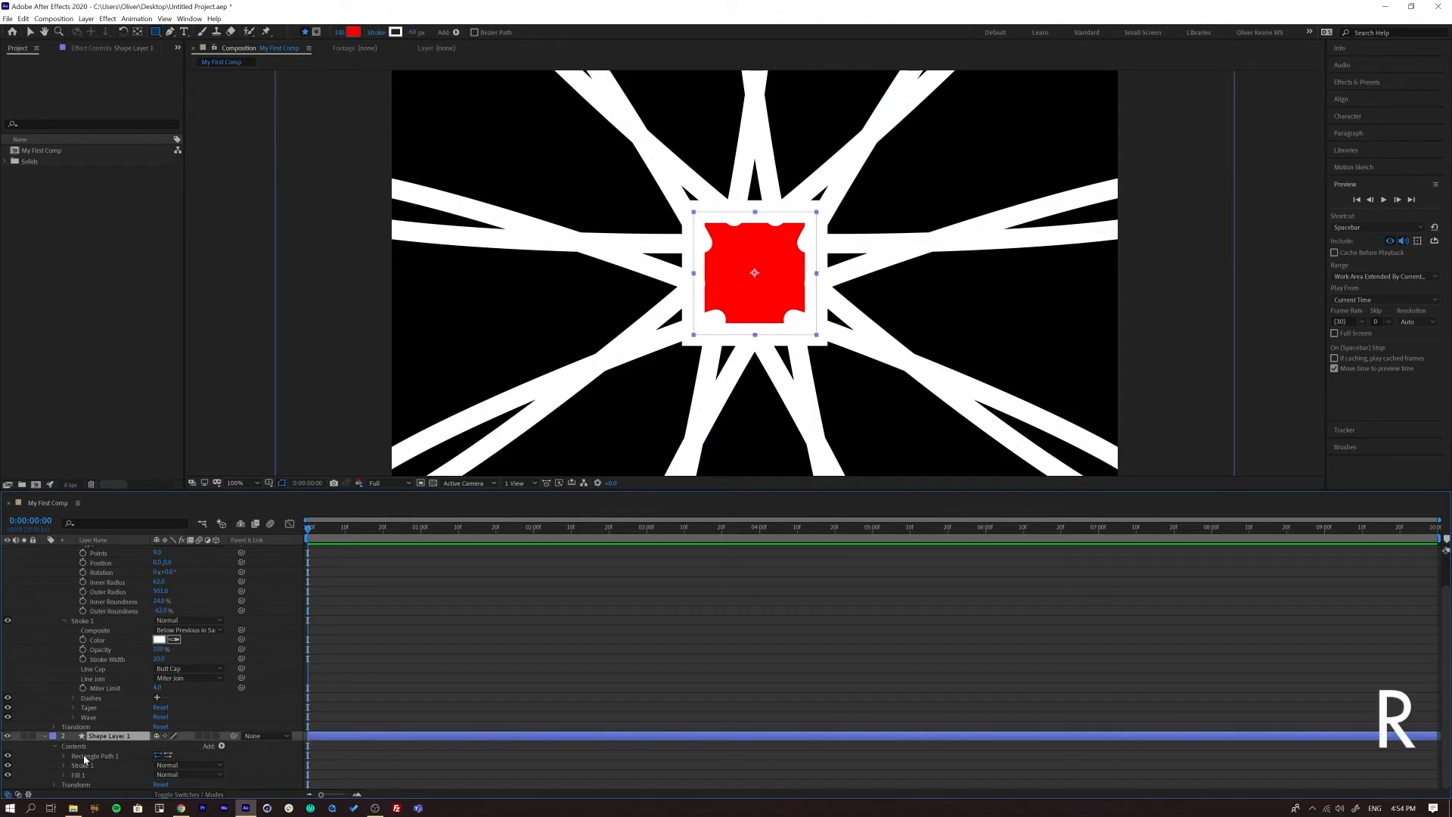
left_click(46, 737)
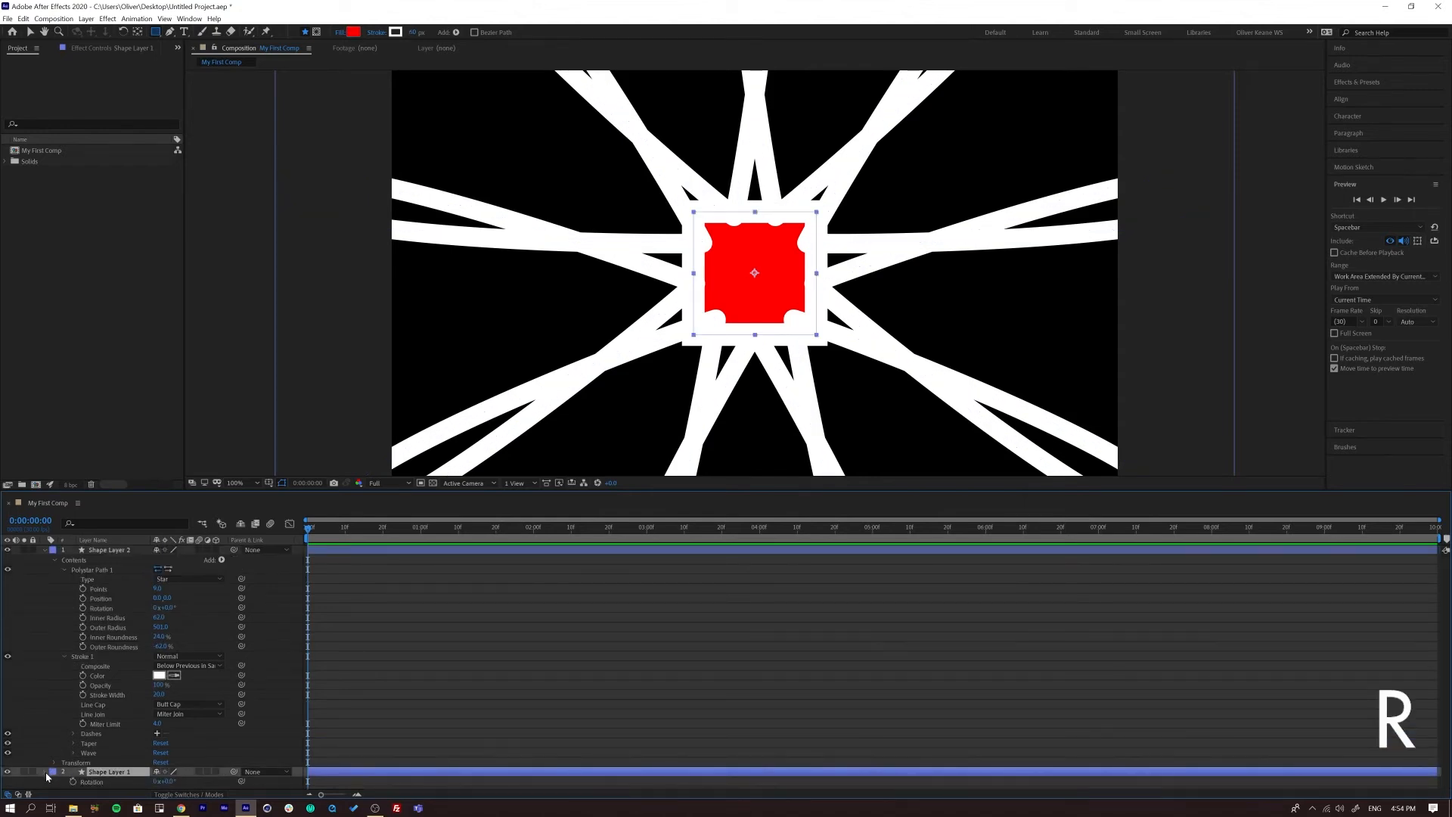
left_click(46, 772)
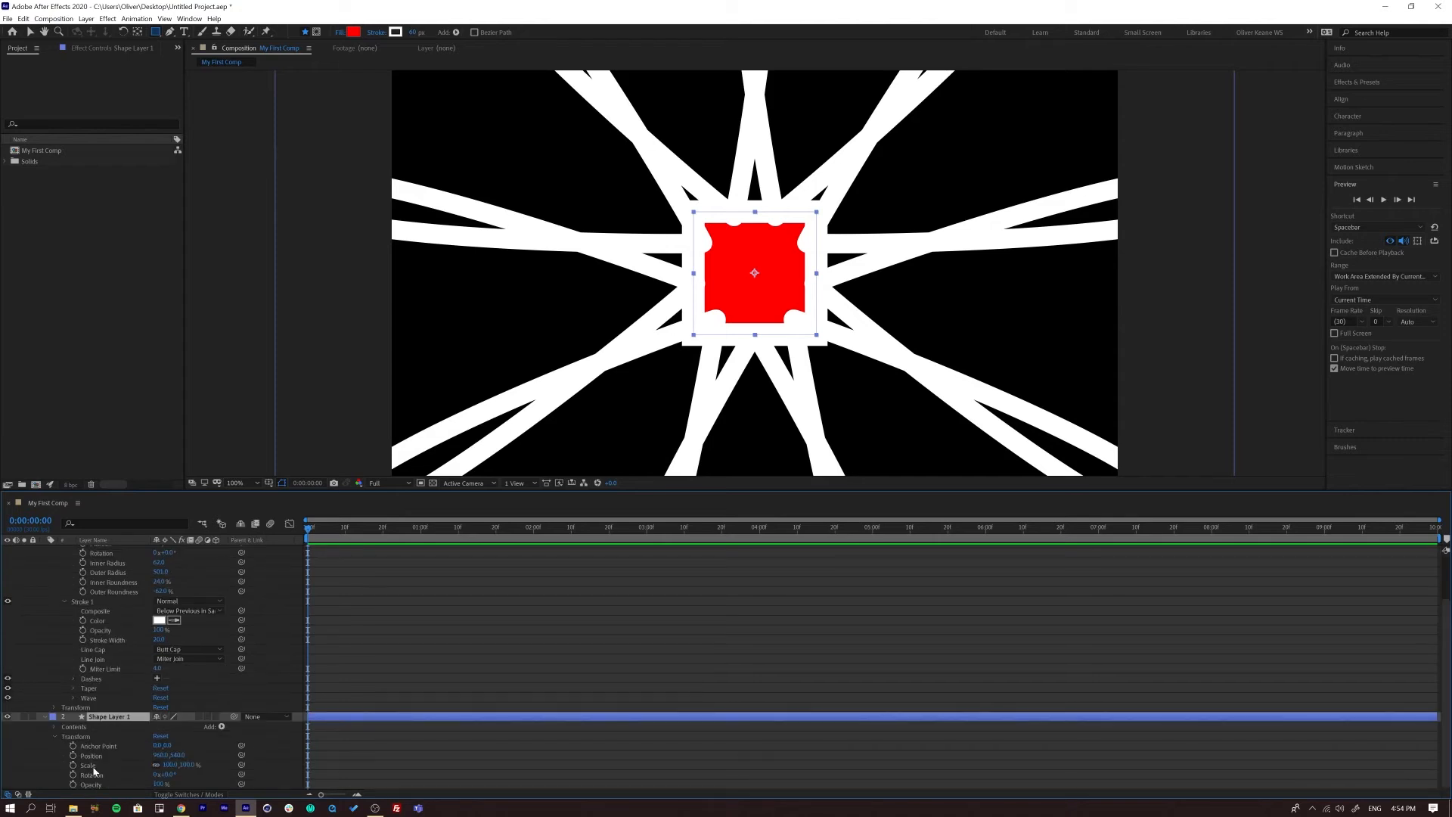
mouse_move(165, 775)
left_mouse_down()
mouse_move(196, 768)
mouse_move(155, 775)
left_mouse_up()
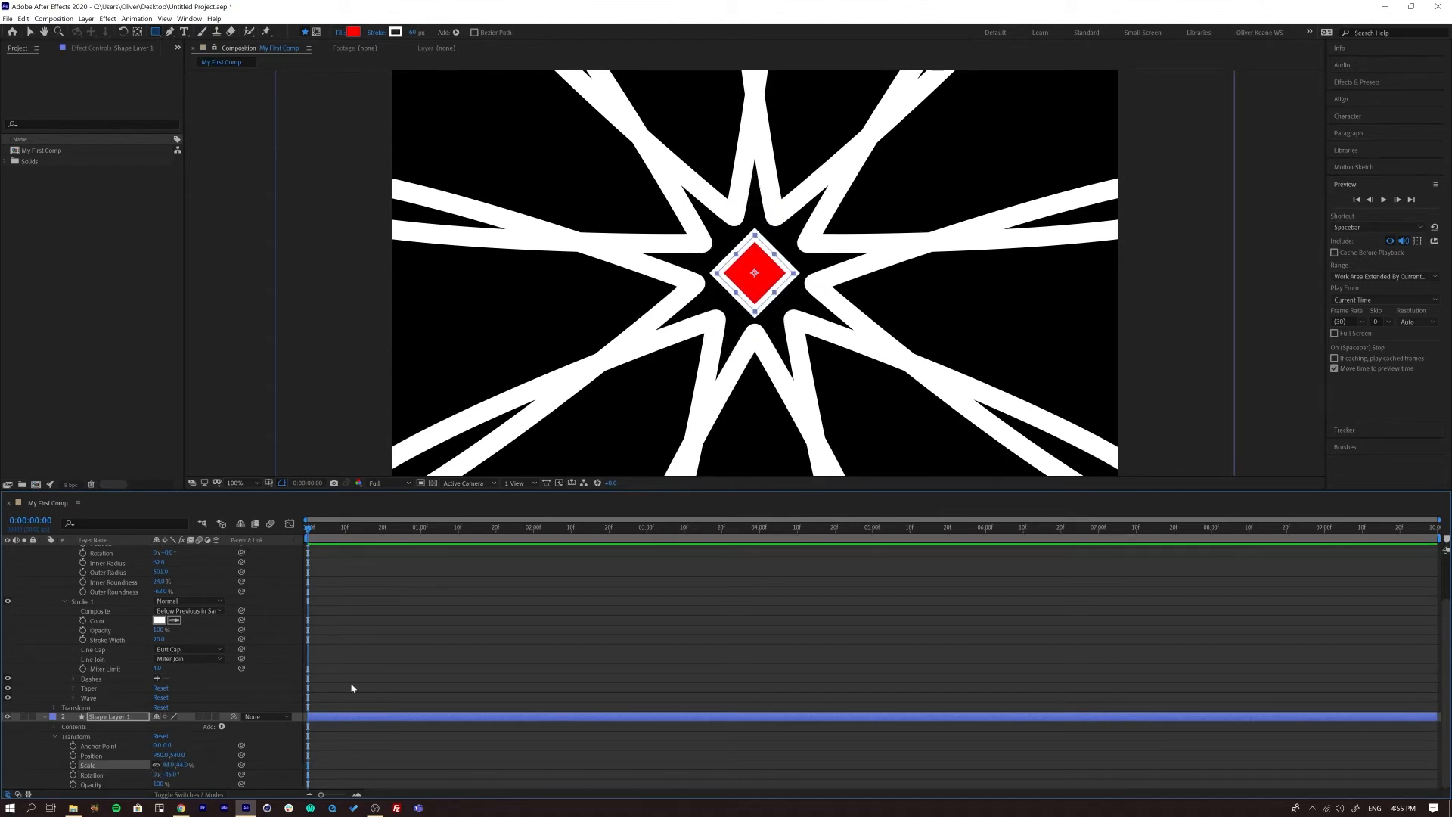
Deselect the rectangle layer and collapse the properties of both shape layers
left_click(367, 650)
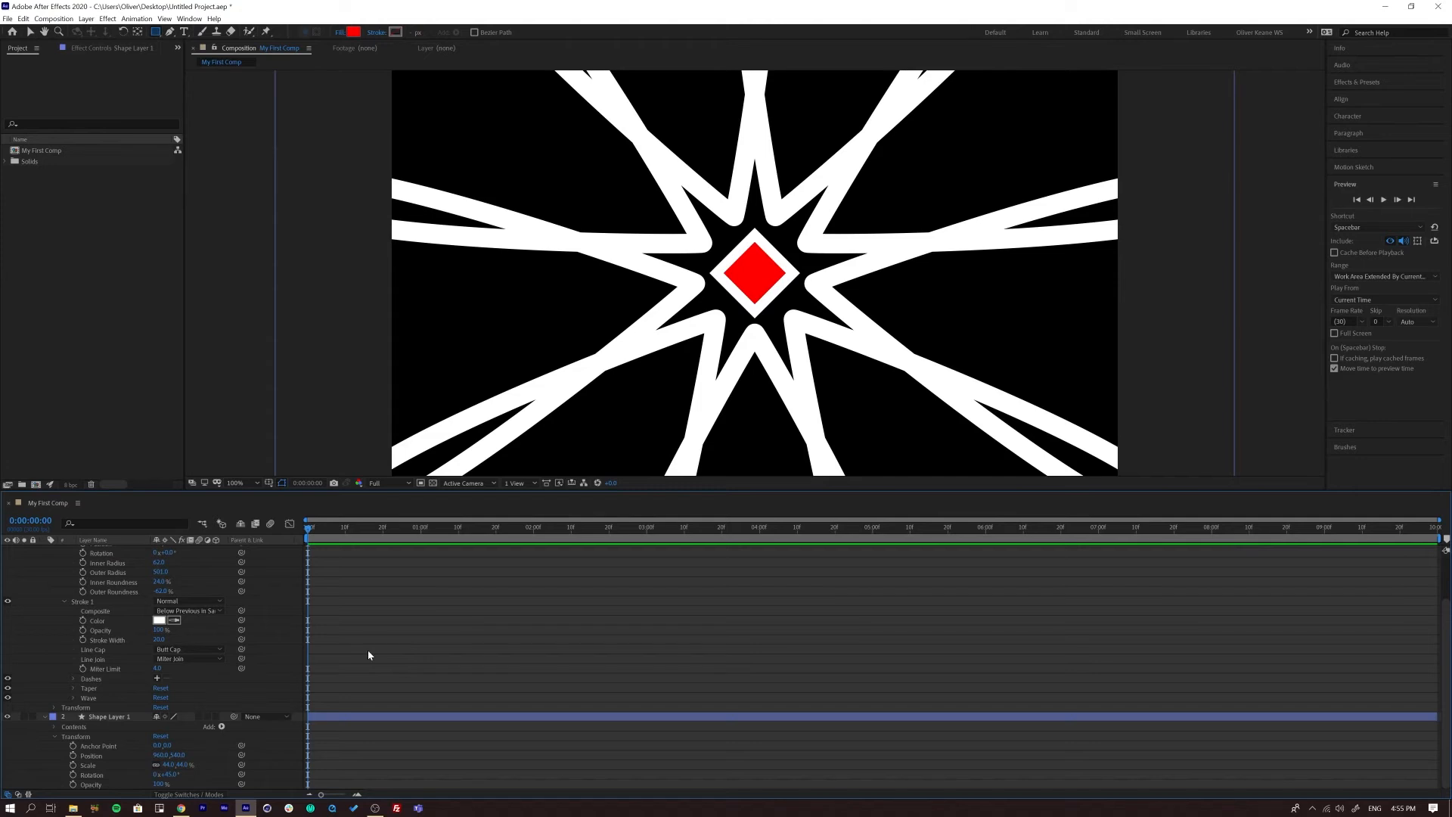
scroll(88, 635, "up", 3)
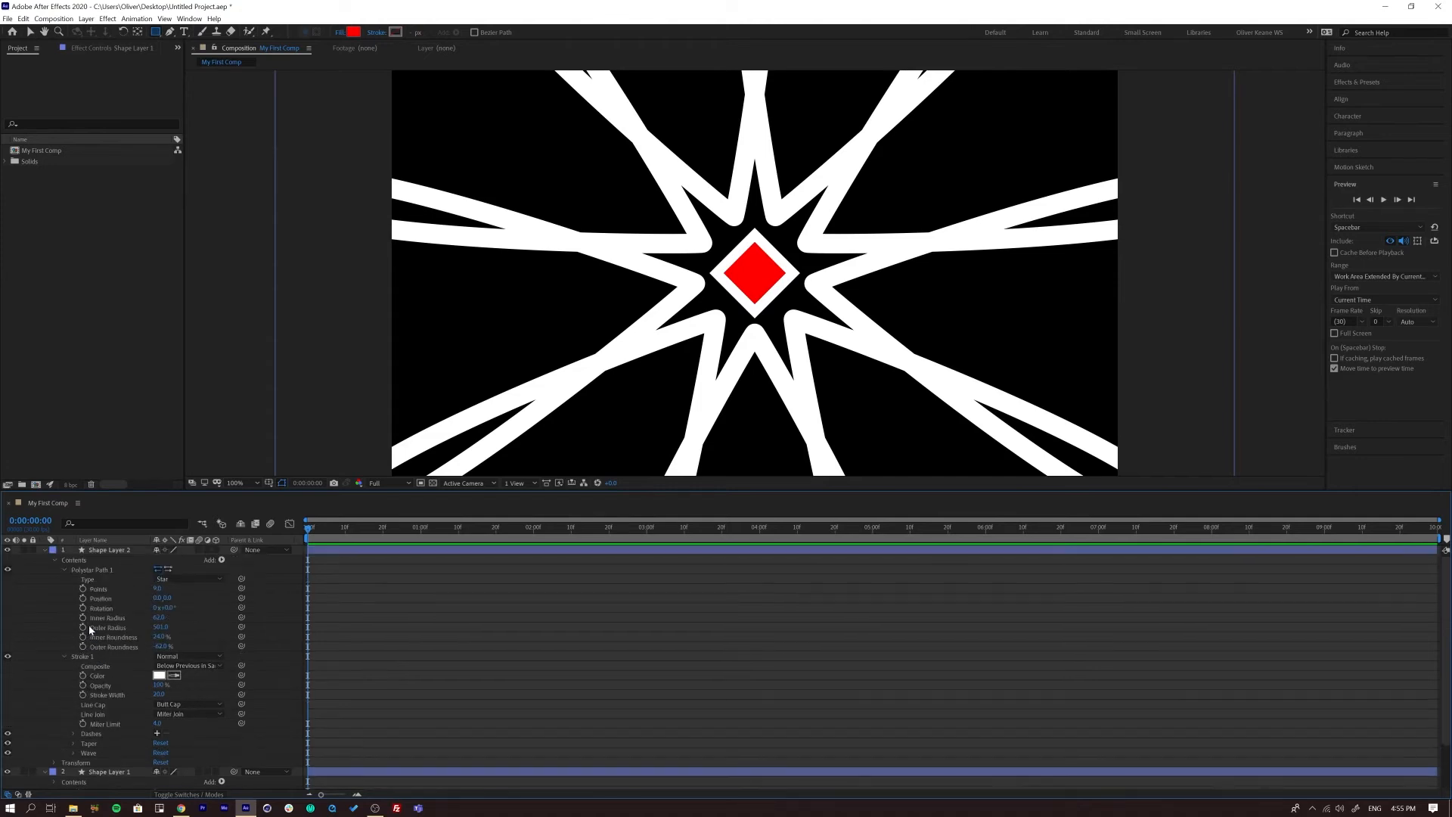
left_click(46, 550)
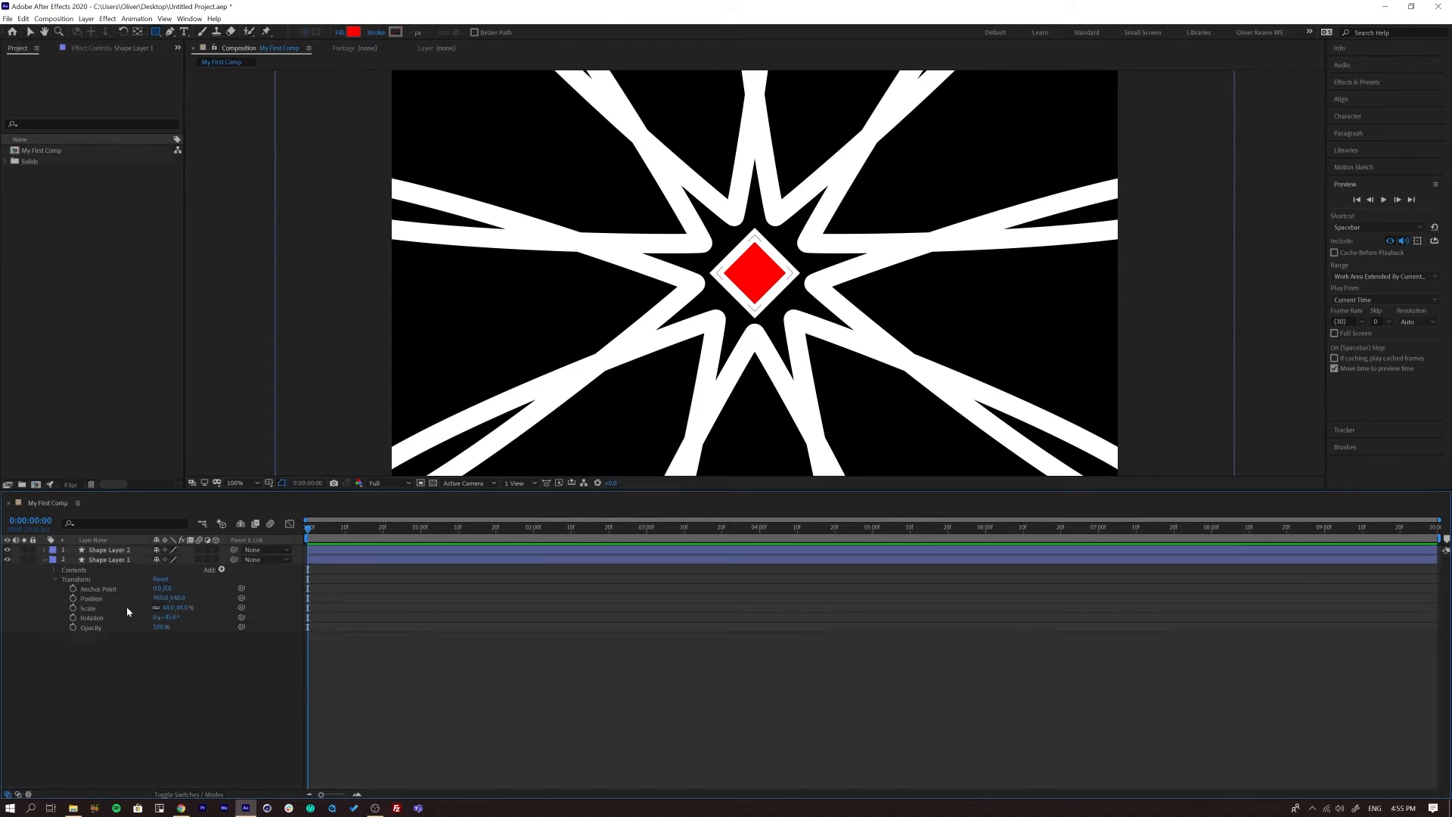
left_click(44, 560)
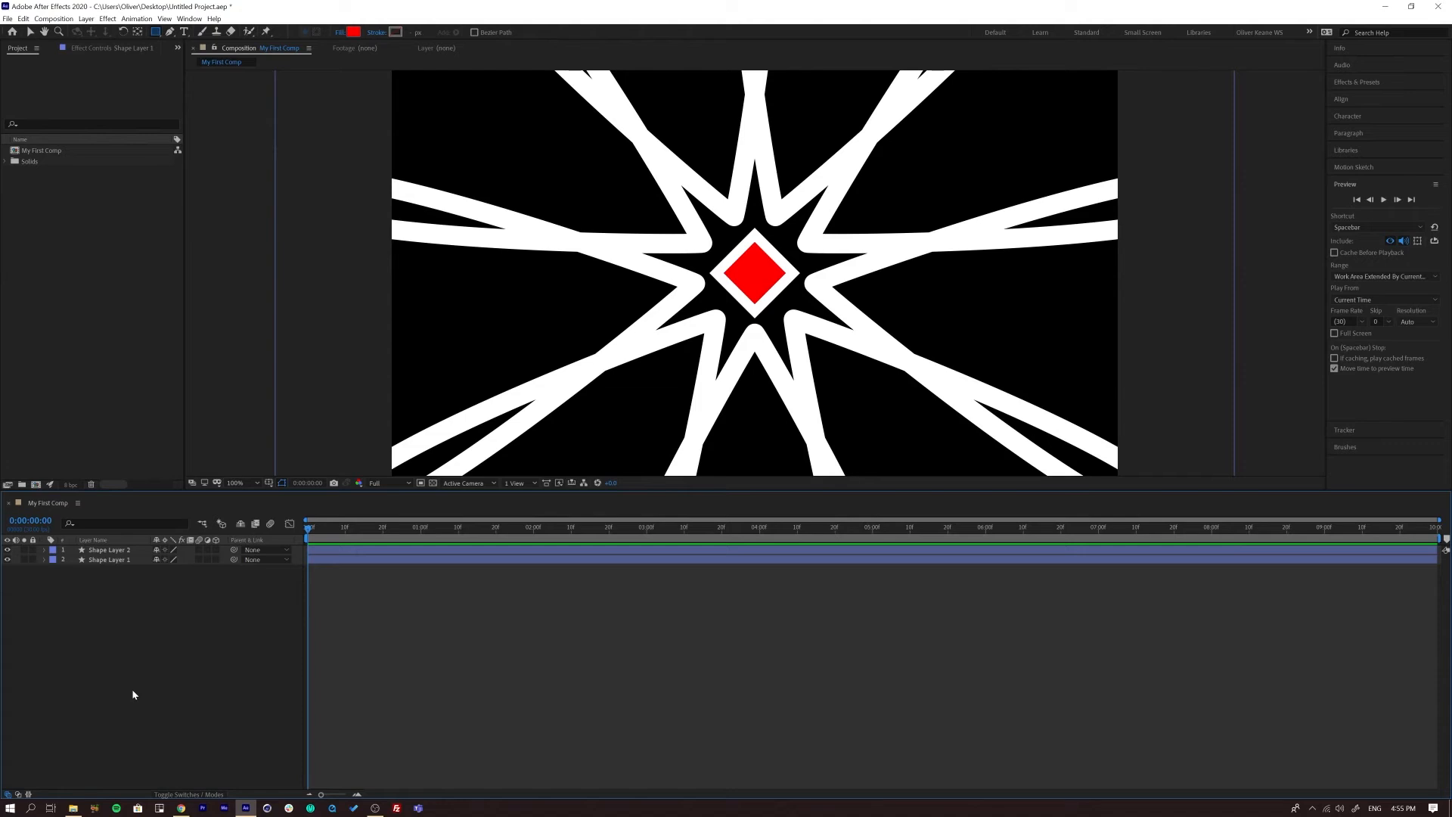
Create a composition-sized solid in the red sampled from the diamond, and place it beneath both shape layers as a background
left_click(87, 18)
mouse_move(98, 31)
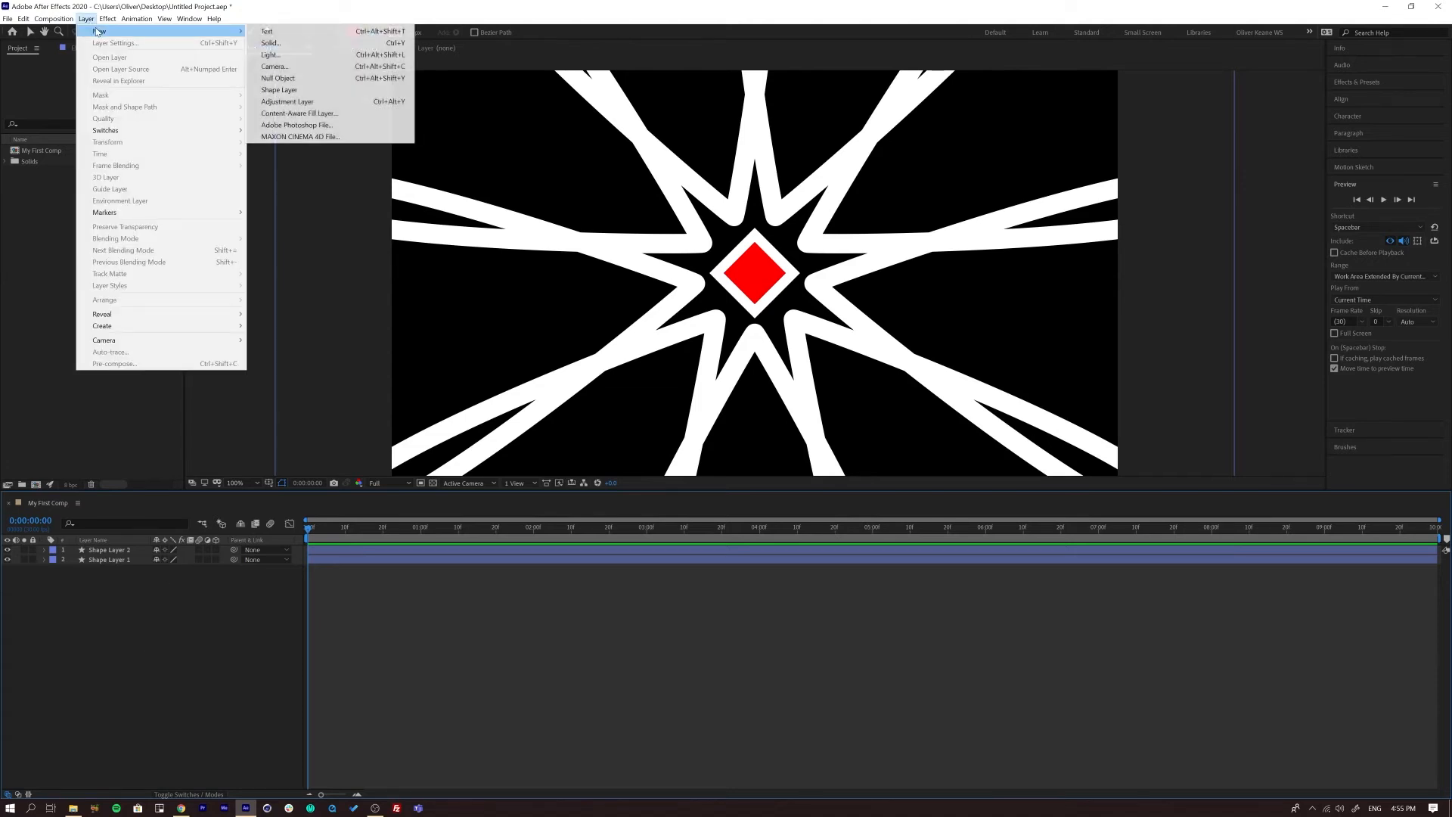
left_click(334, 42)
left_click_drag(665, 218, 369, 218)
left_click(377, 406)
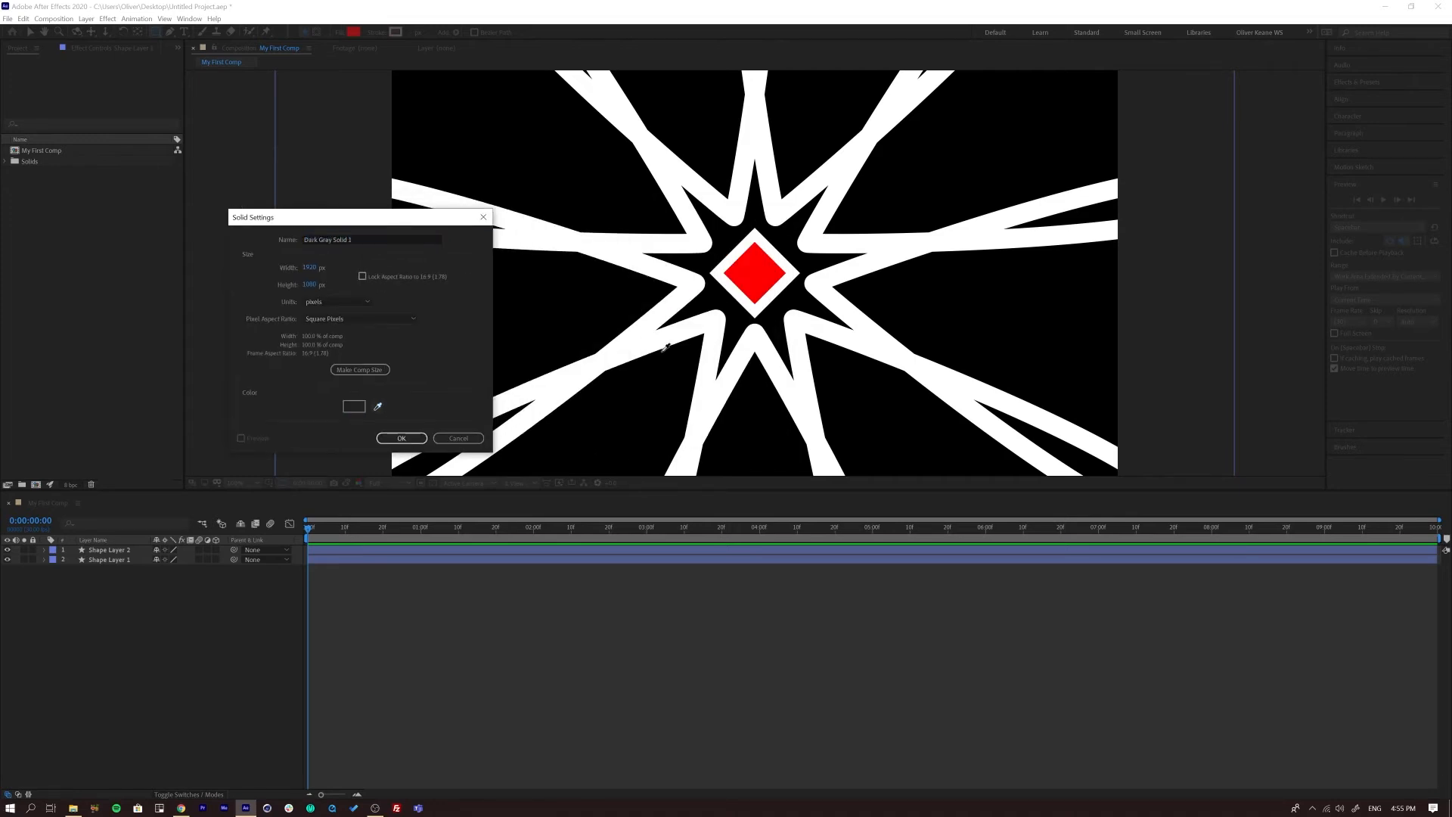
left_click(760, 276)
left_click(409, 438)
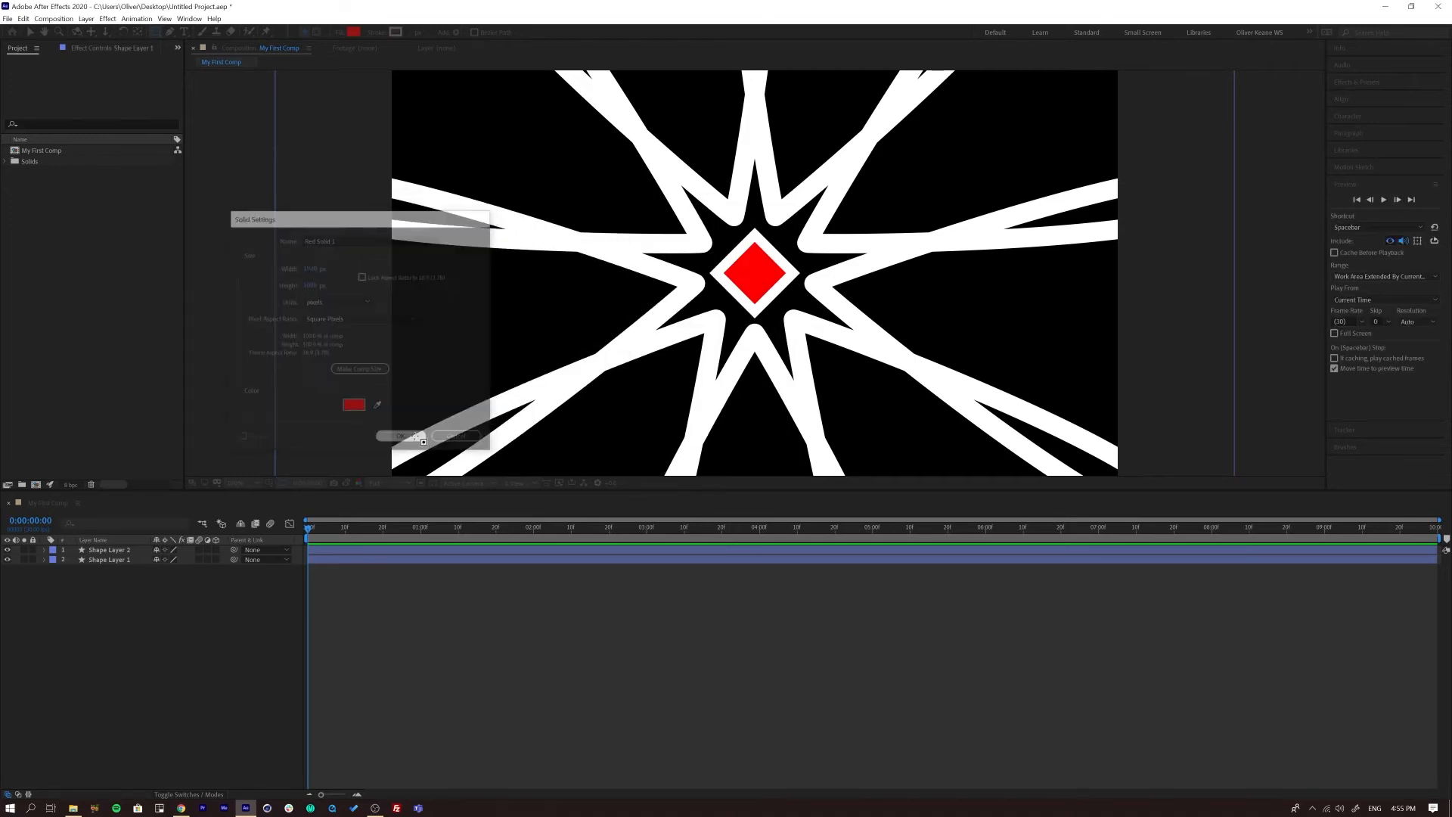
left_click_drag(112, 552, 117, 594)
left_click(125, 678)
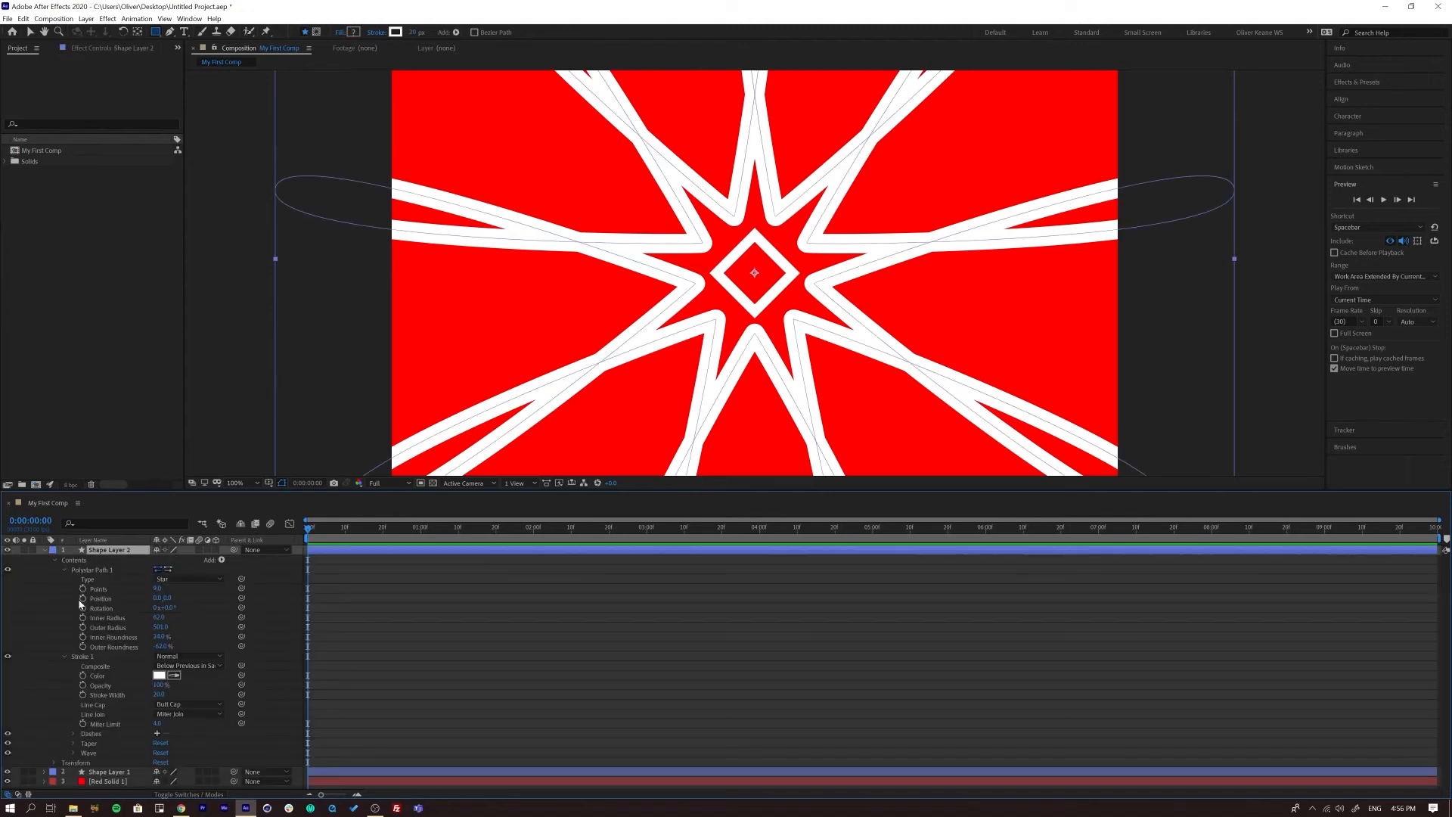
Collapse the star shape layer's properties and rename the layer Star
left_click(44, 550)
key("Return")
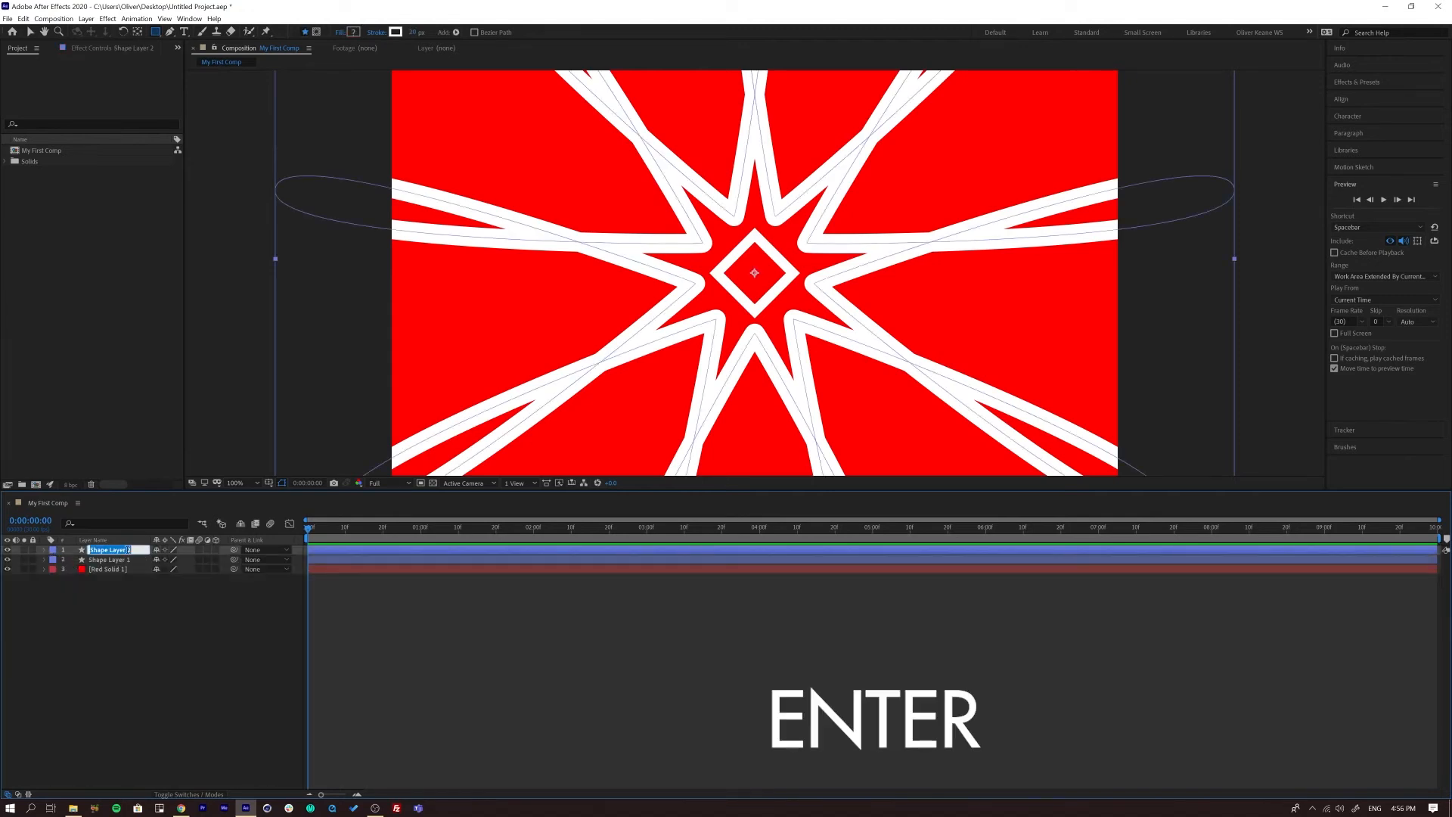
type("St")
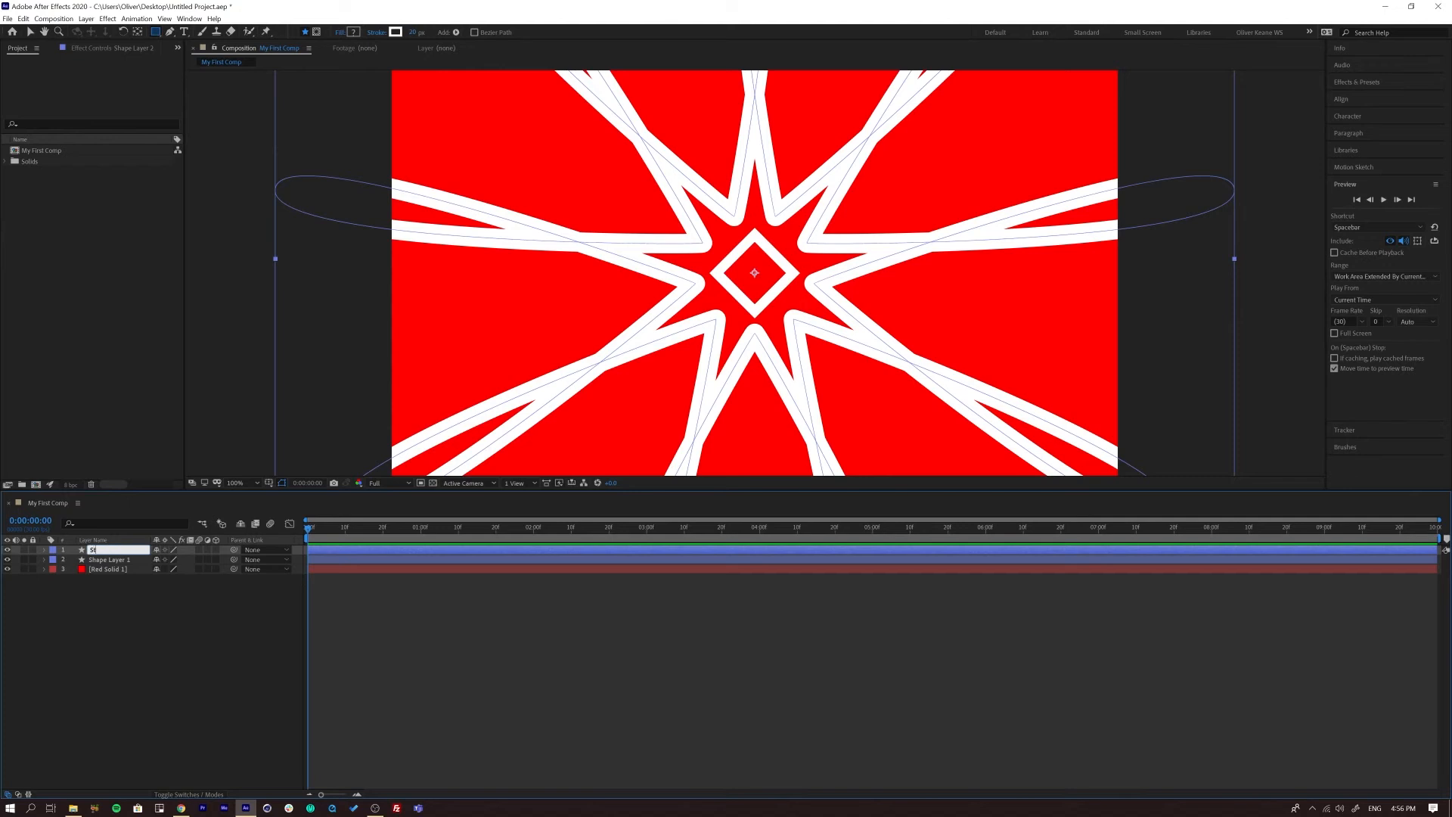
type("ar")
key("Tab")
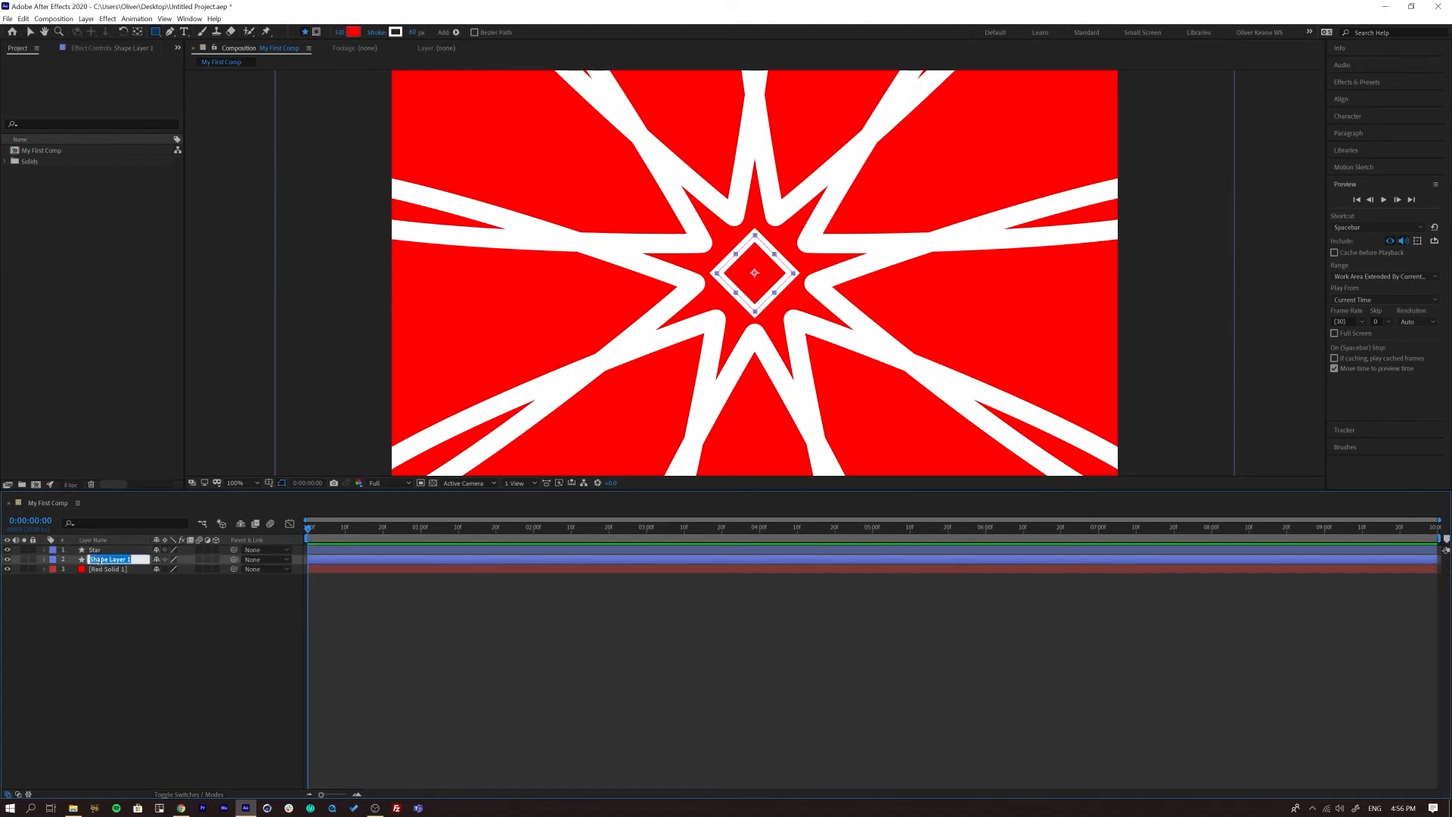
Rename the rectangle's shape layer Rec
type("ER")
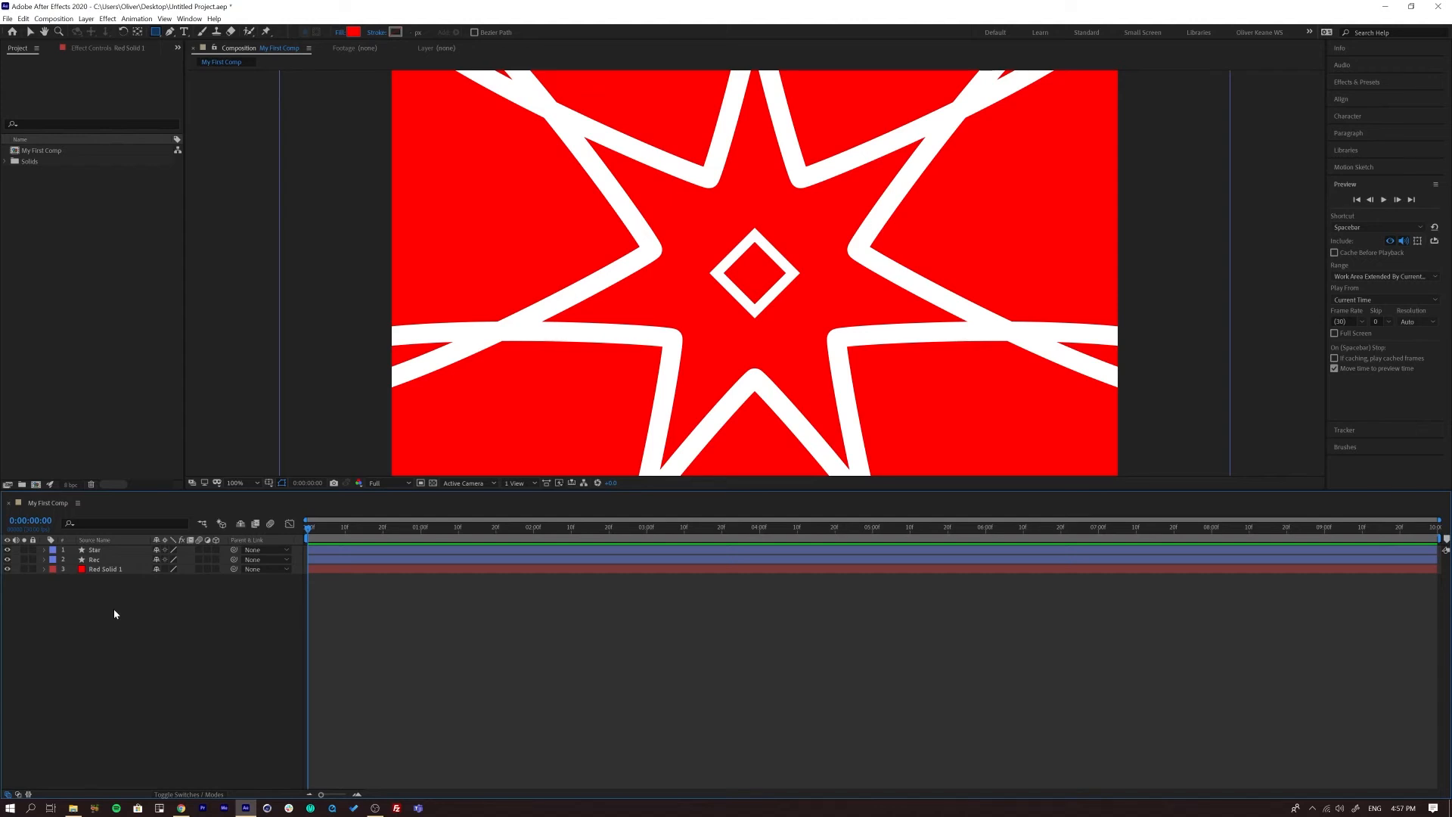
Expand the Rec layer's properties, try a different rotation, and undo it before collapsing the layer again
left_click(95, 561)
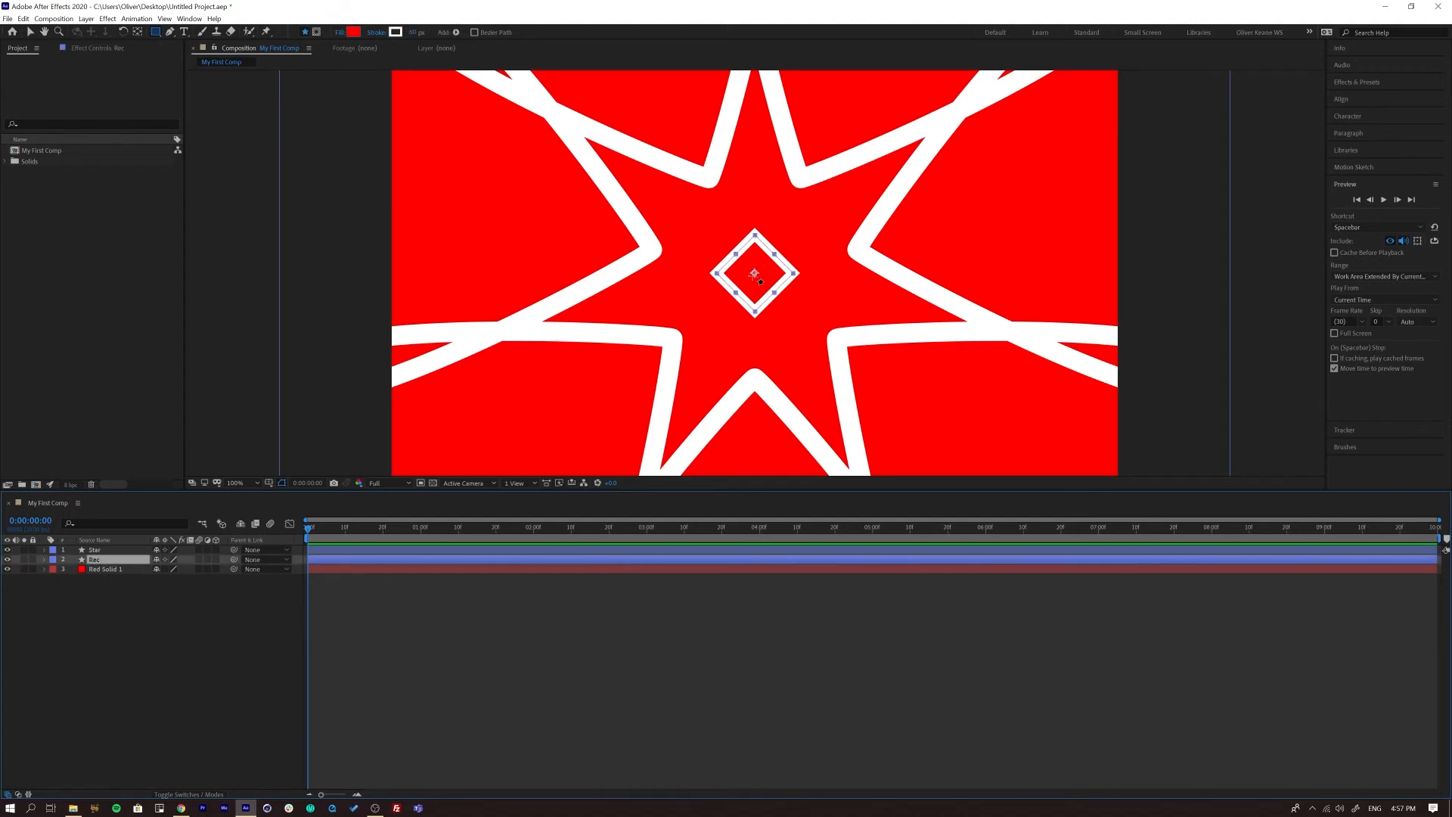
left_click(44, 560)
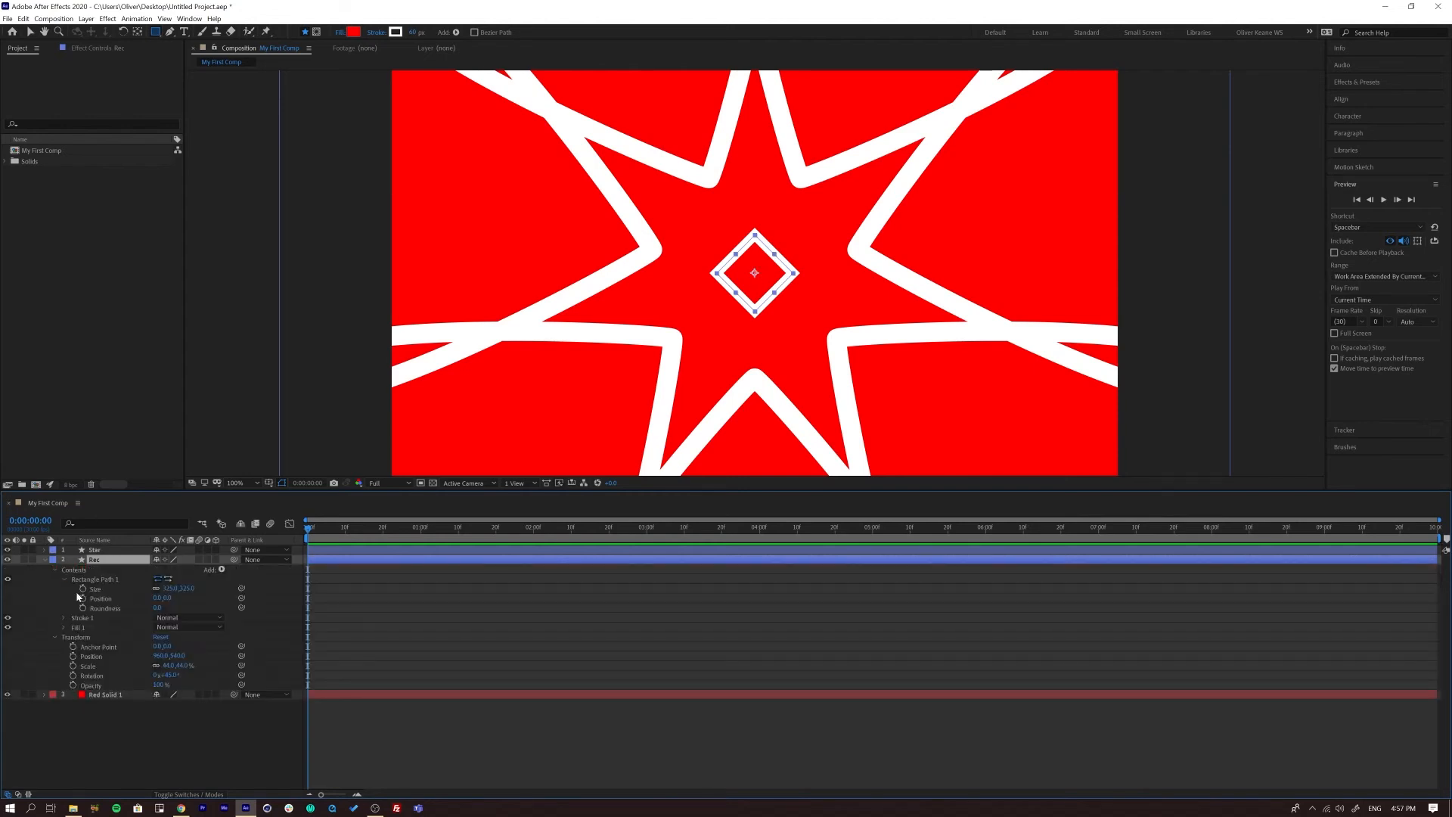
left_click_drag(163, 674, 139, 611)
key("ctrl+z")
left_click(44, 559)
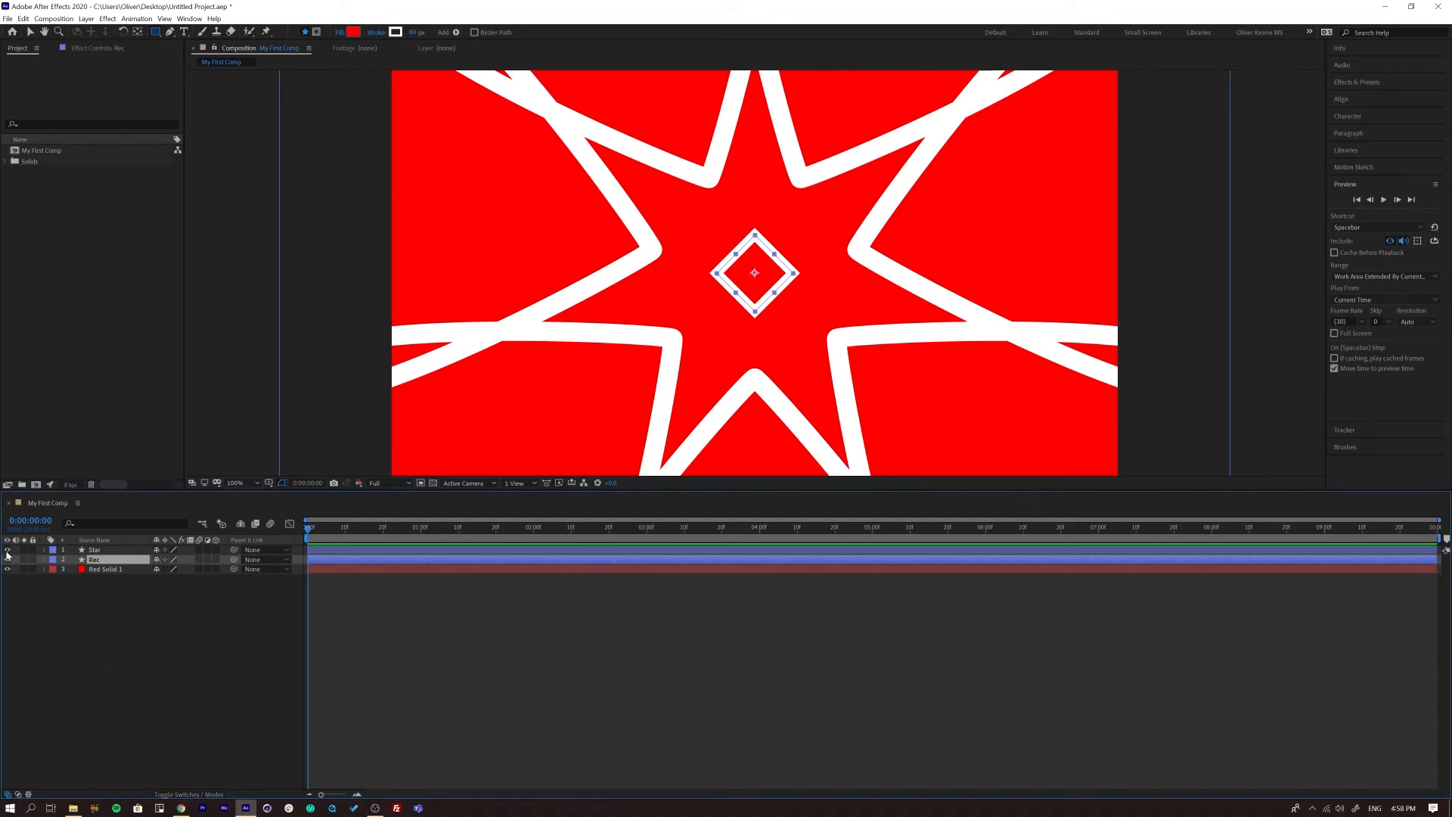
Hide the Star, Rec and Red Solid 1 layers and leave no layer selected
left_click_drag(8, 554, 9, 580)
left_click(65, 648)
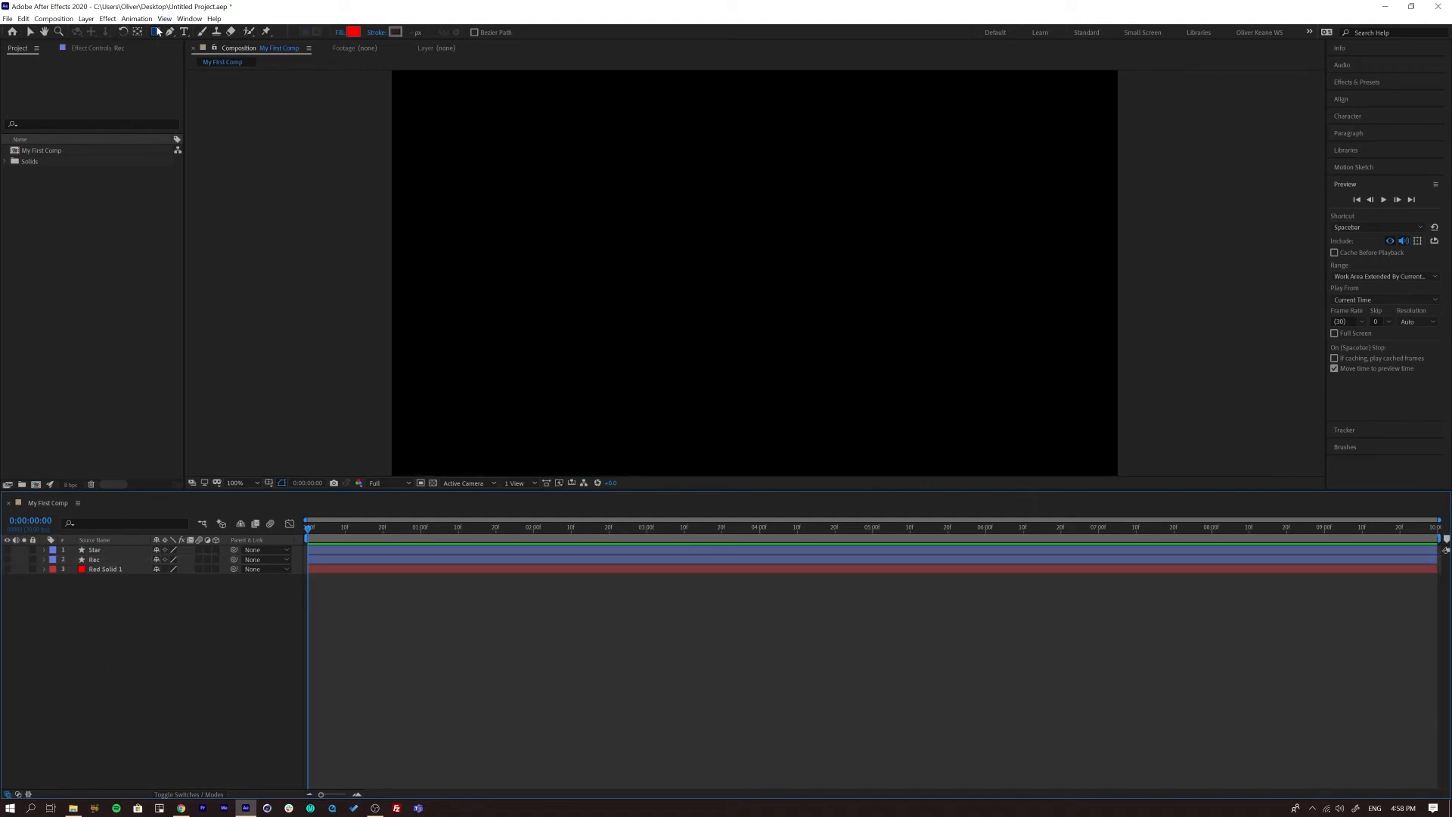
Draw a large freehand rectangle off-centre in the composition as a new shape layer with the Rectangle tool
left_click(30, 34)
left_click(156, 33)
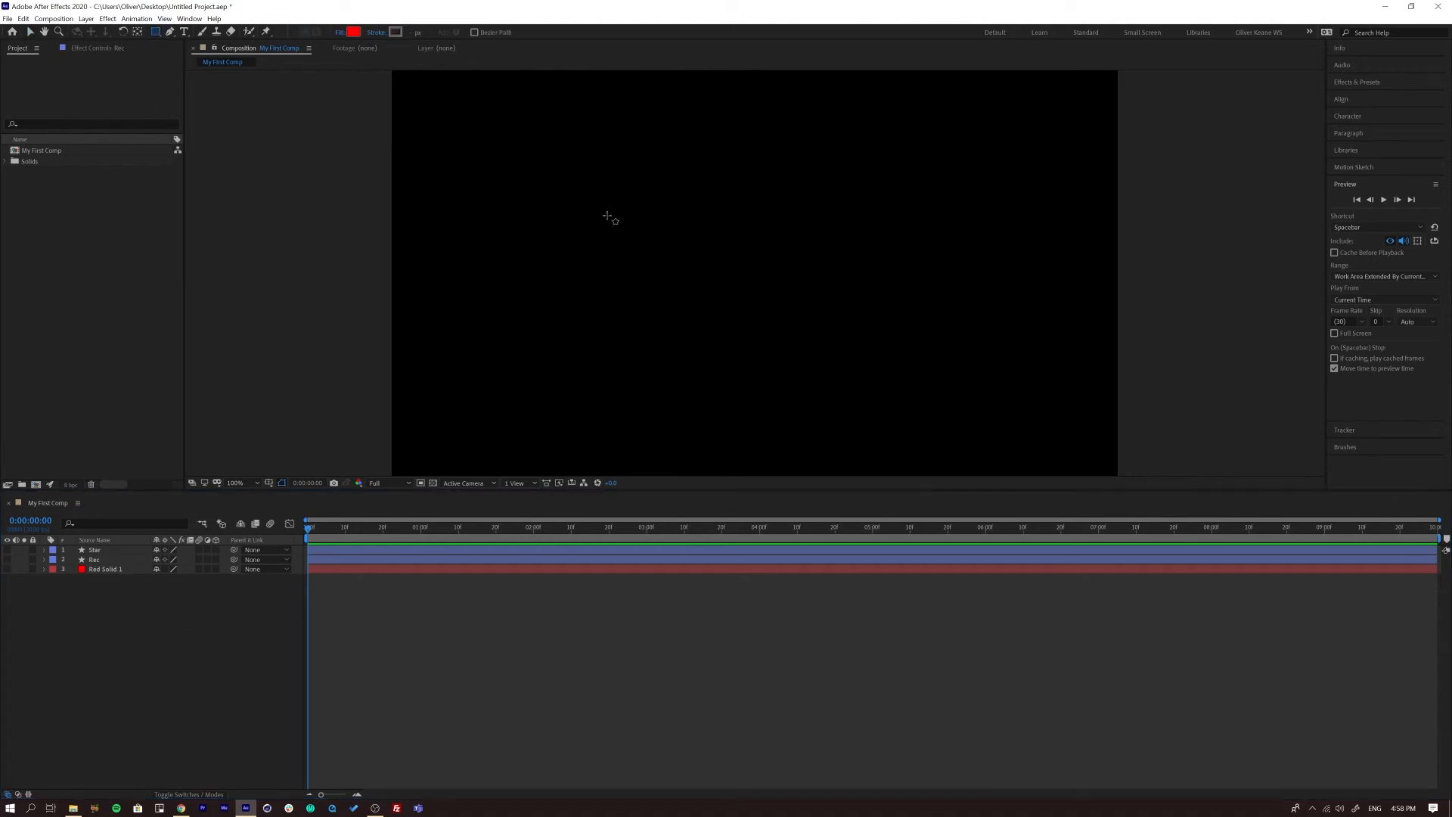
left_click(156, 35)
left_click(156, 36)
left_click_drag(633, 180, 724, 252)
mouse_move(906, 425)
left_mouse_down()
mouse_move(986, 431)
mouse_move(1015, 450)
left_mouse_up()
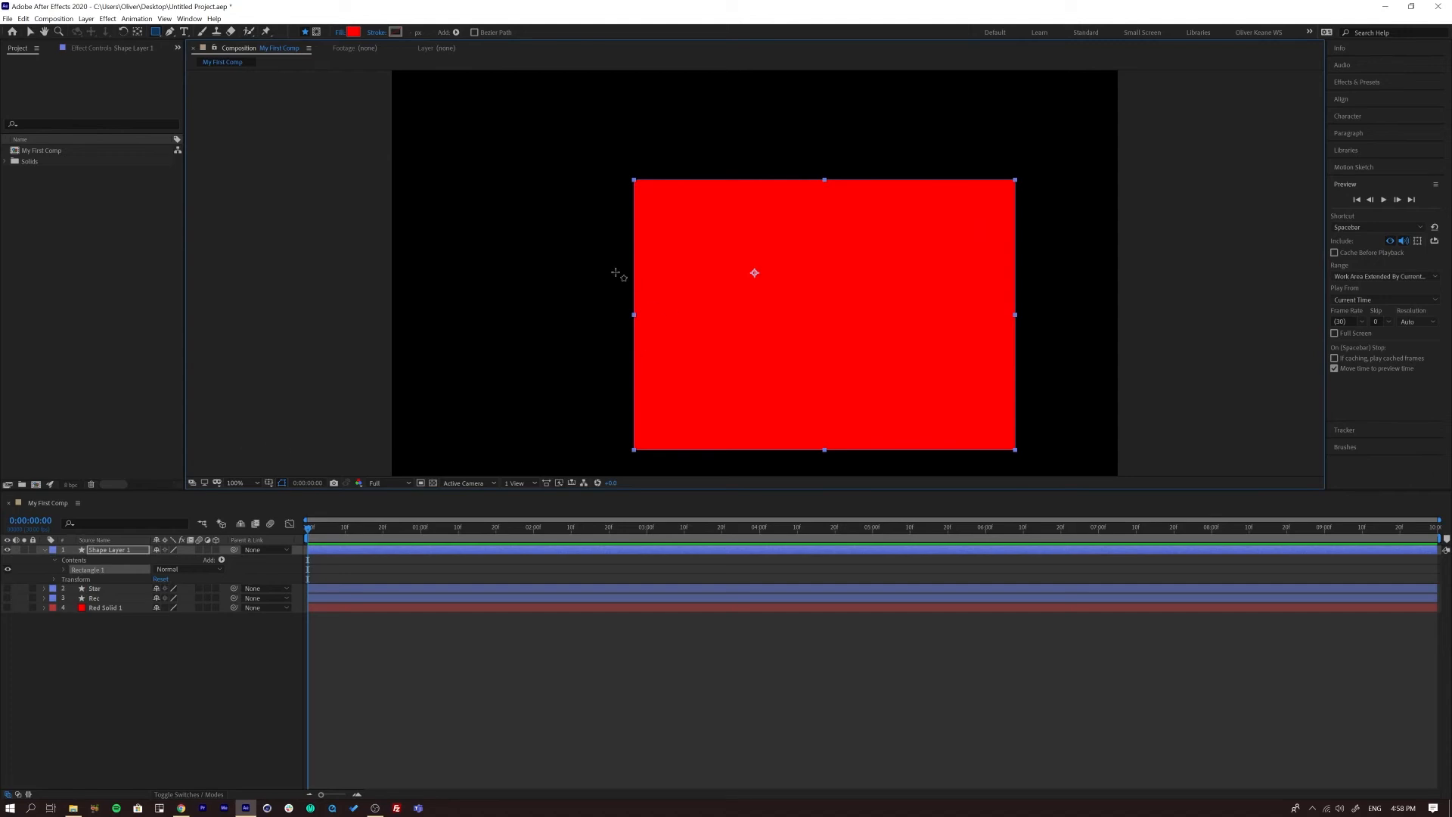
Rotate the freehand rectangle's layer around its off-centre anchor point and delete the layer
left_click(94, 550)
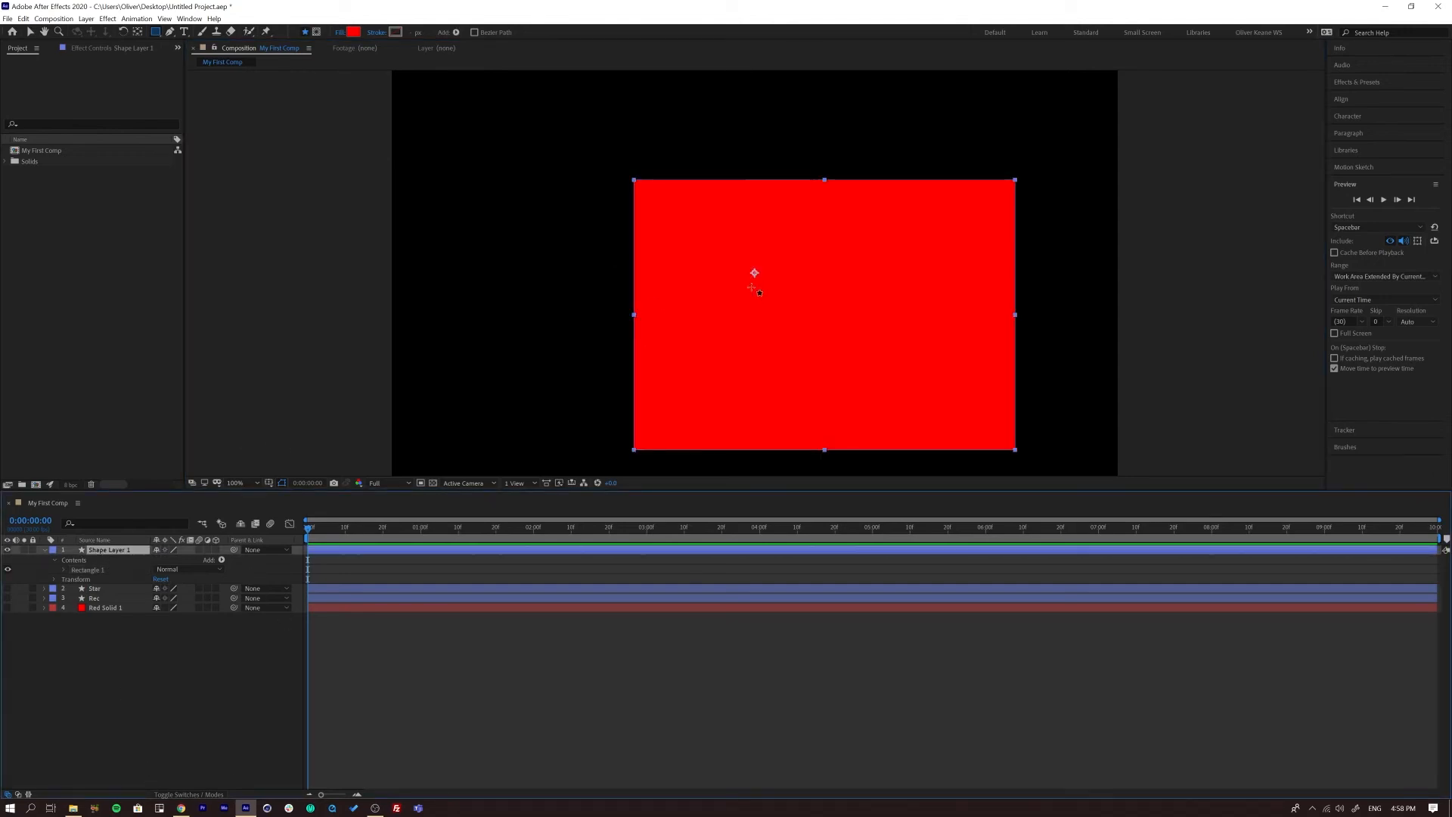
key("r")
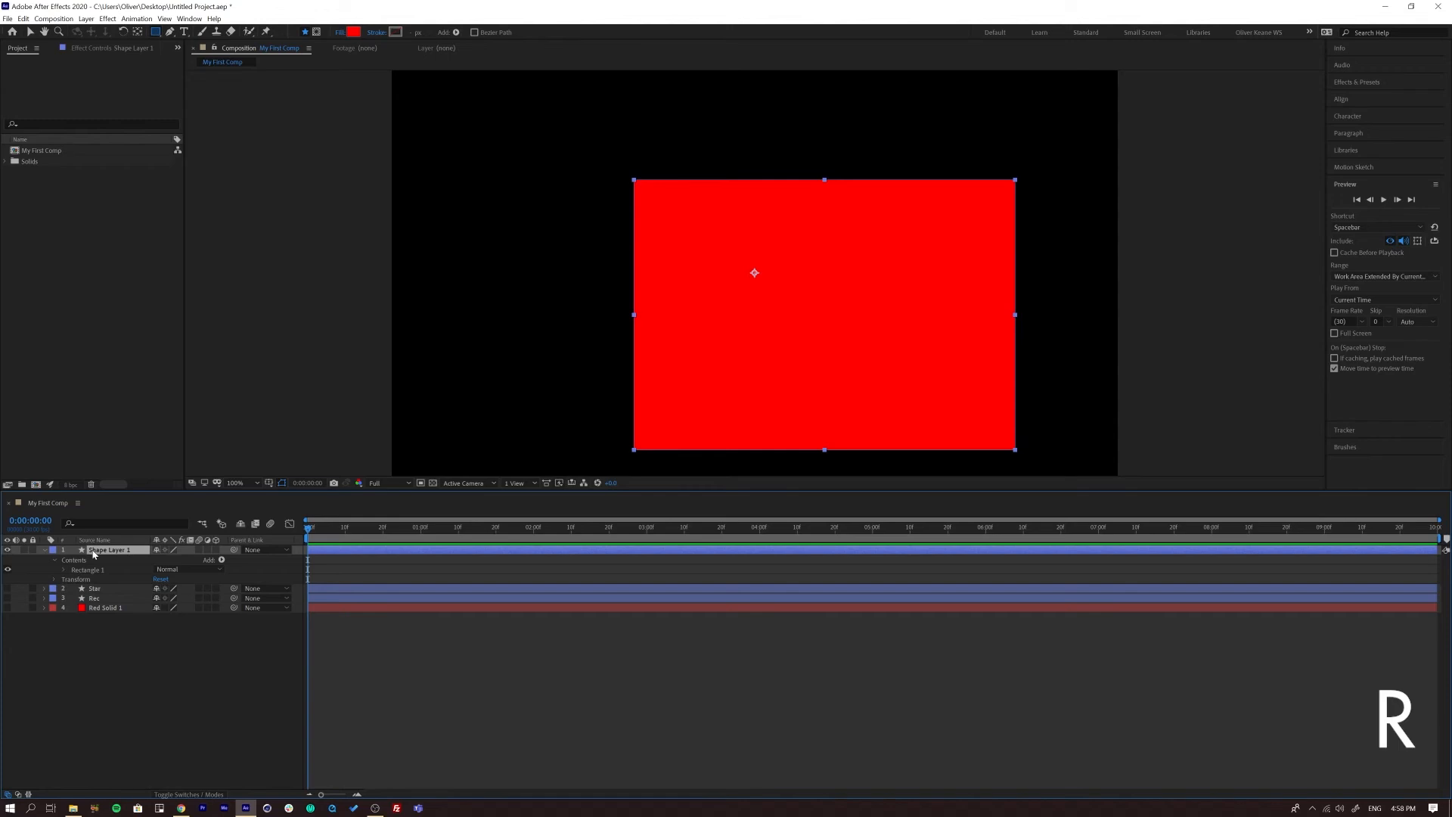
left_click(54, 581)
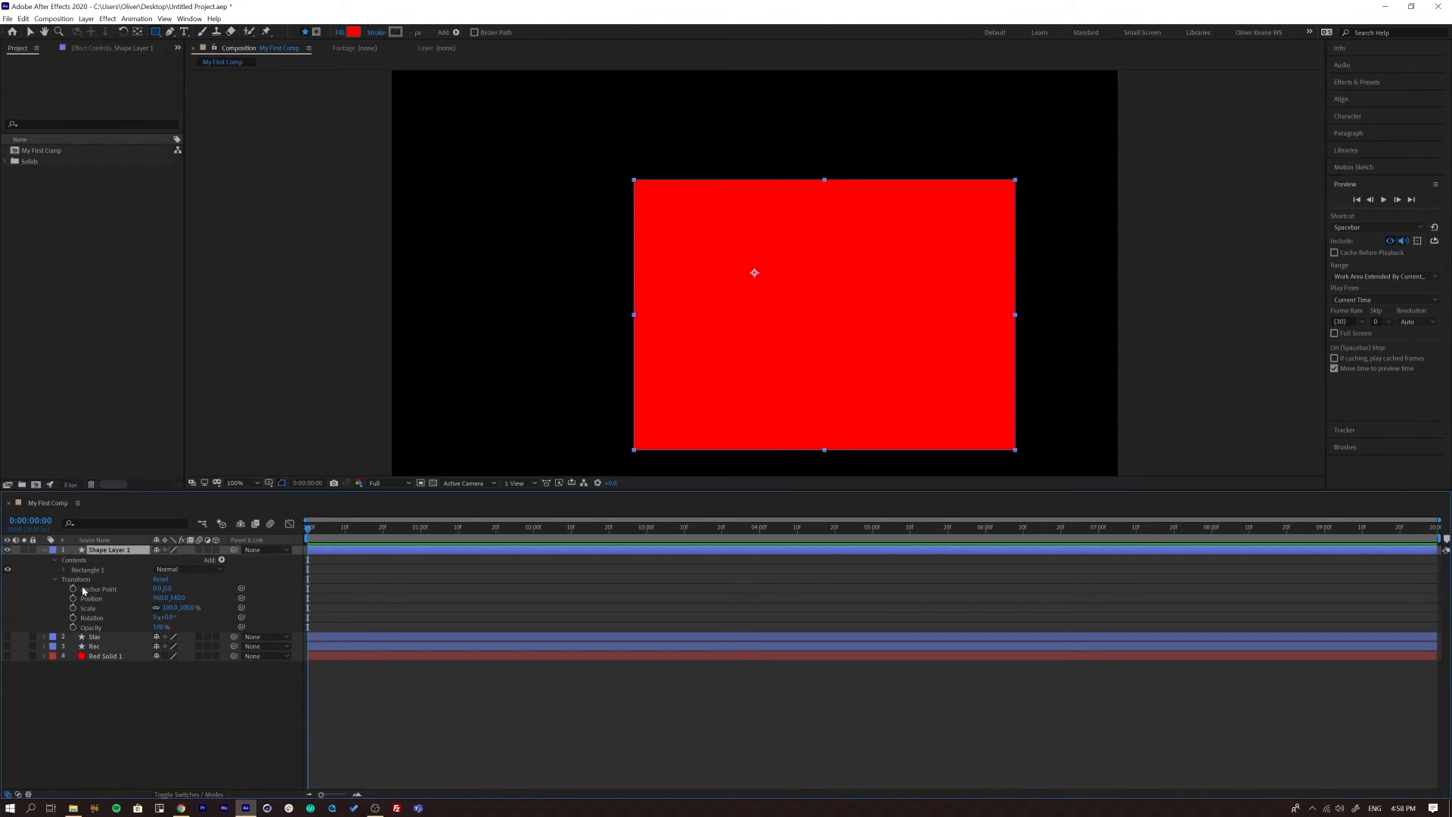
left_click_drag(166, 617, 470, 552)
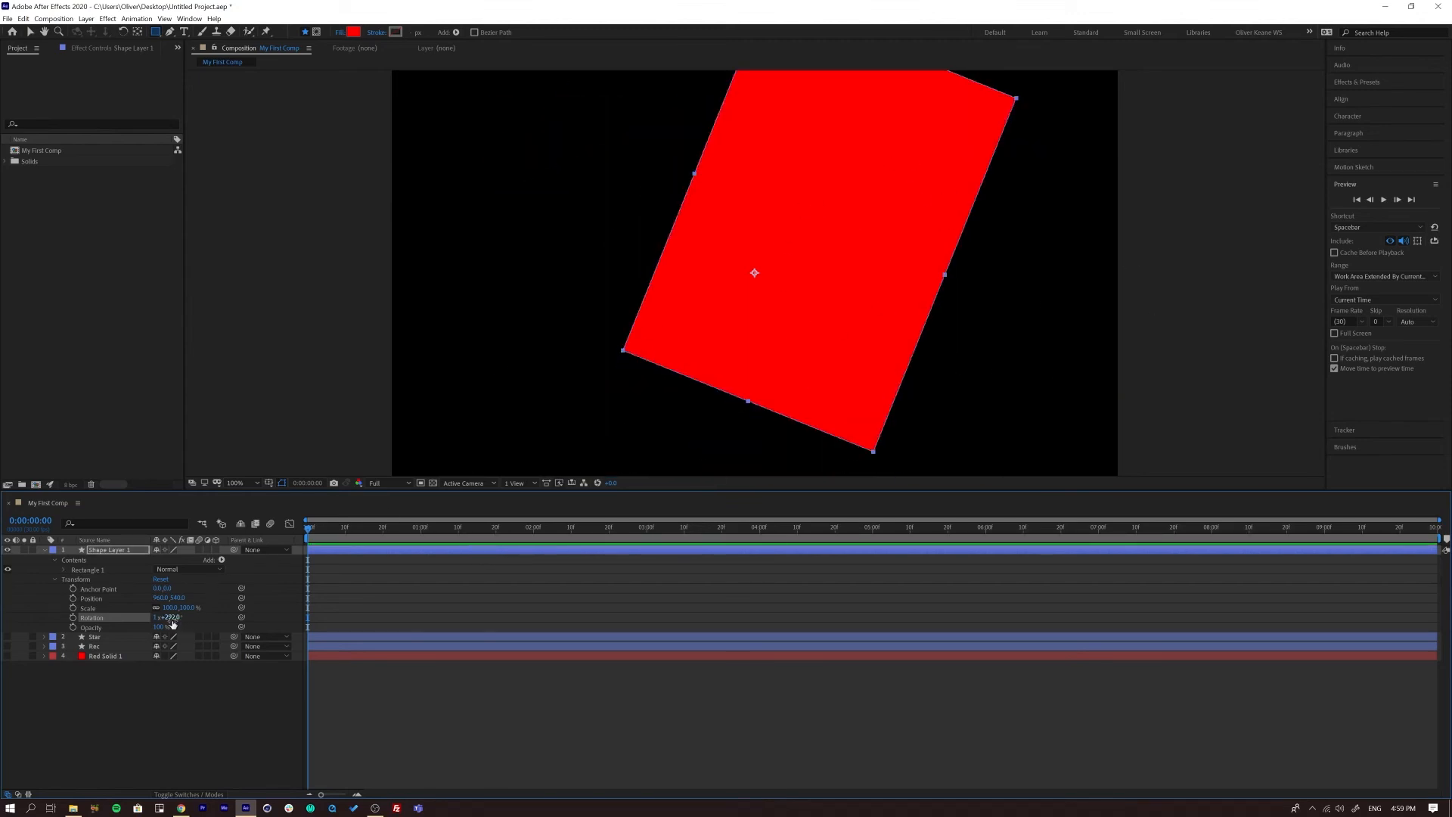
left_click_drag(172, 619, 255, 627)
left_click(121, 550)
key("BackSpace")
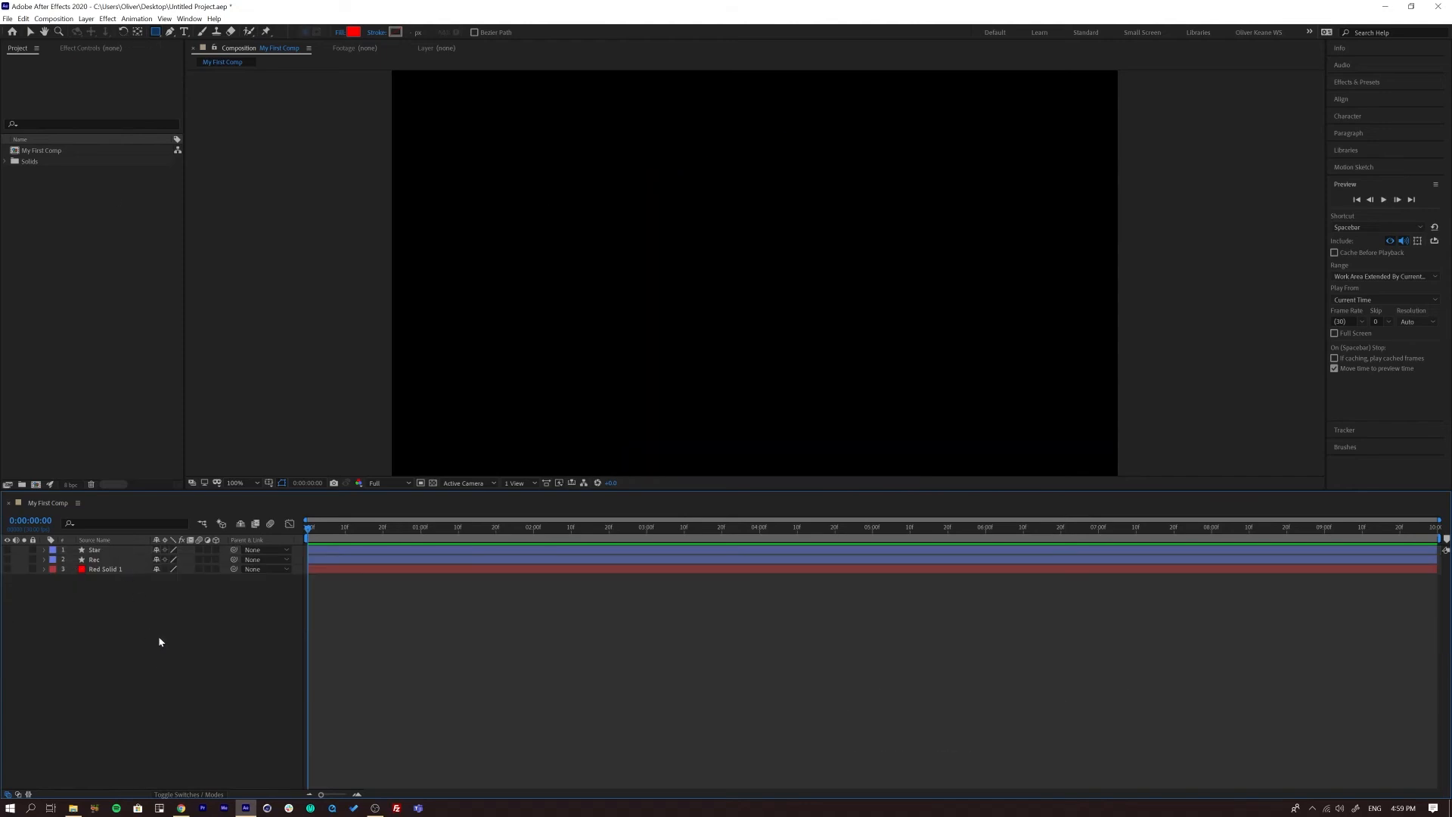
Create an empty shape layer and add a Rectangle path and a Fill to its contents
left_click(87, 18)
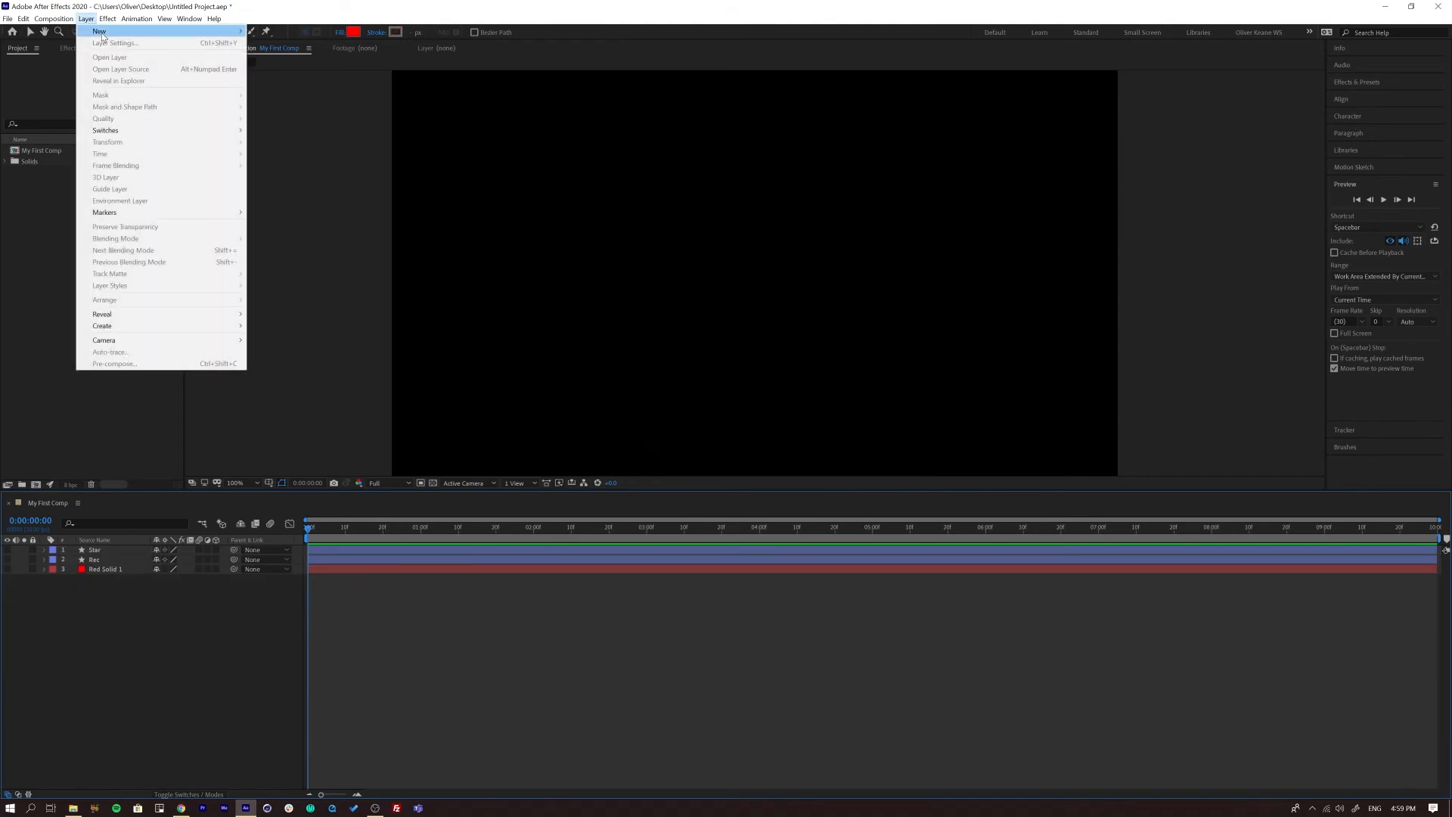
mouse_move(235, 31)
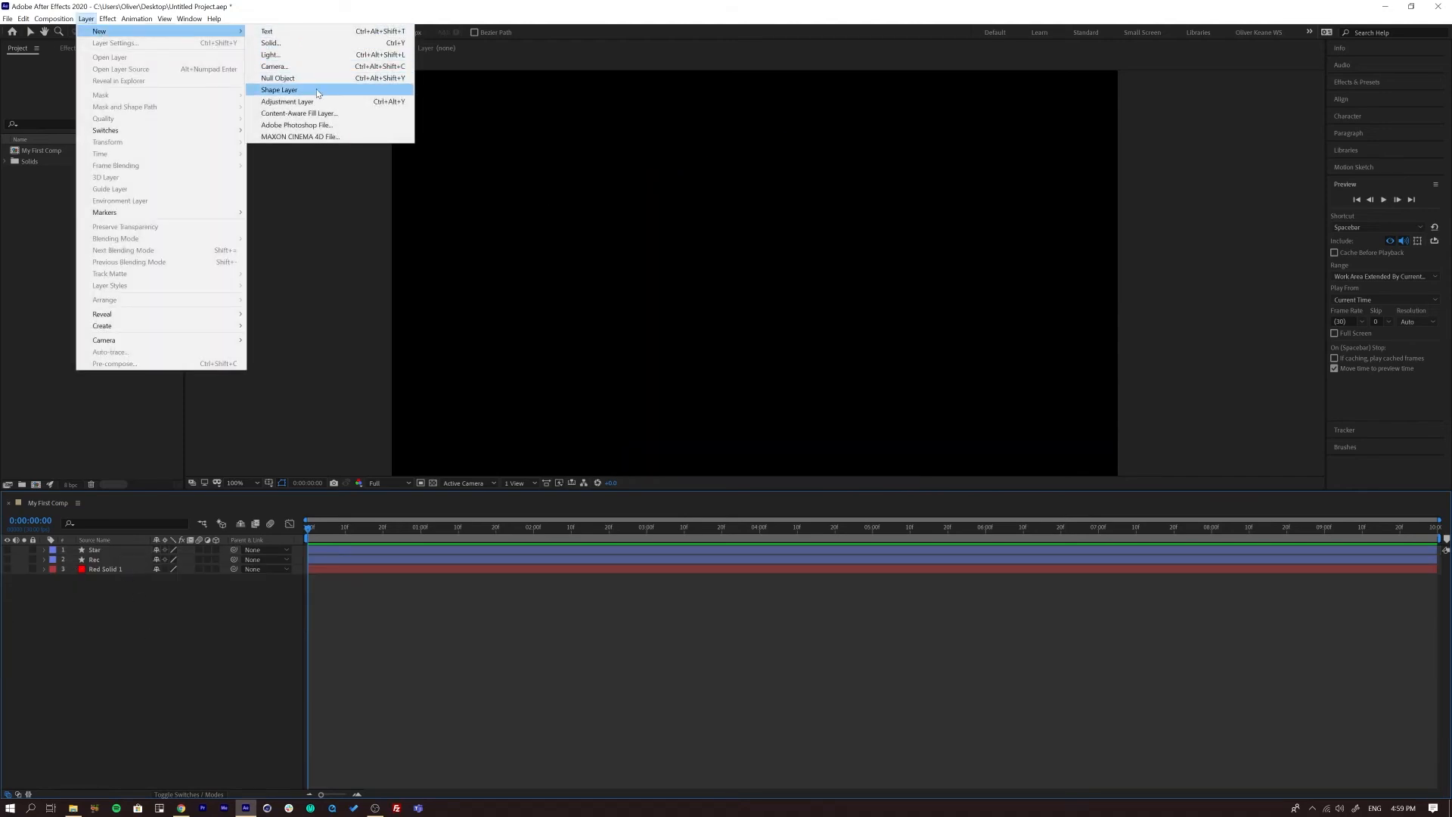
left_click(318, 93)
left_click(44, 550)
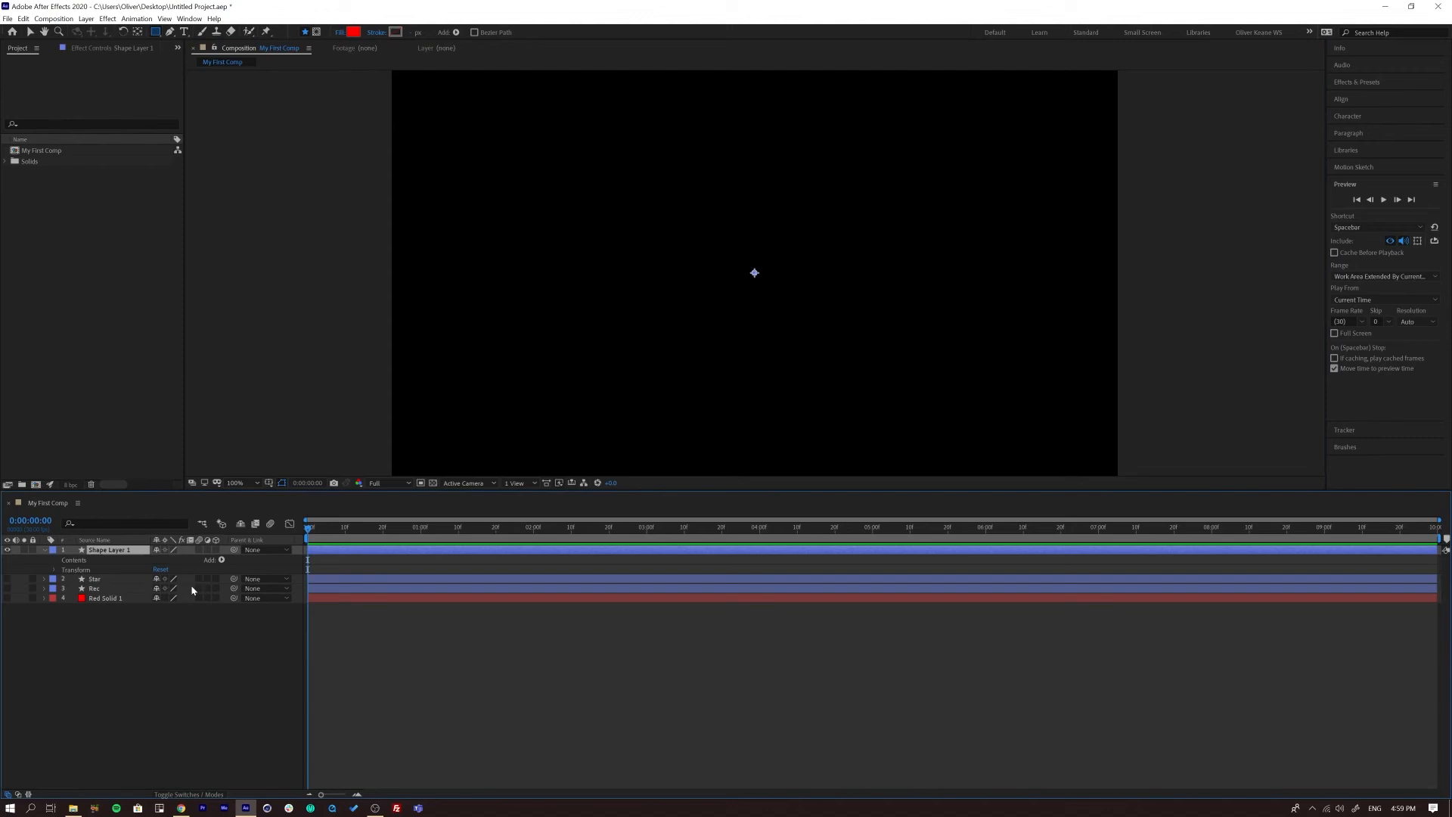
left_click(221, 561)
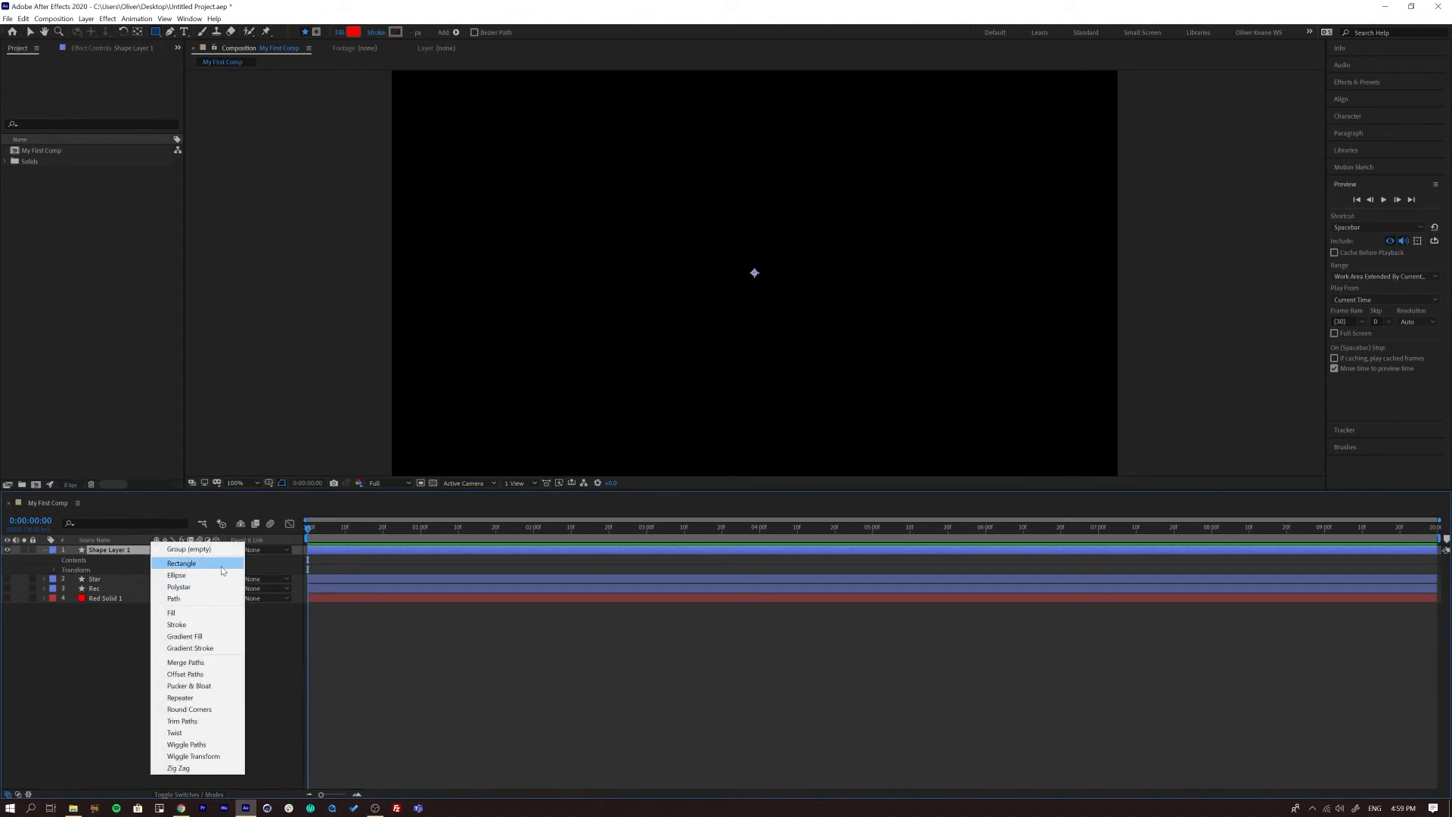
left_click(223, 565)
left_click(221, 560)
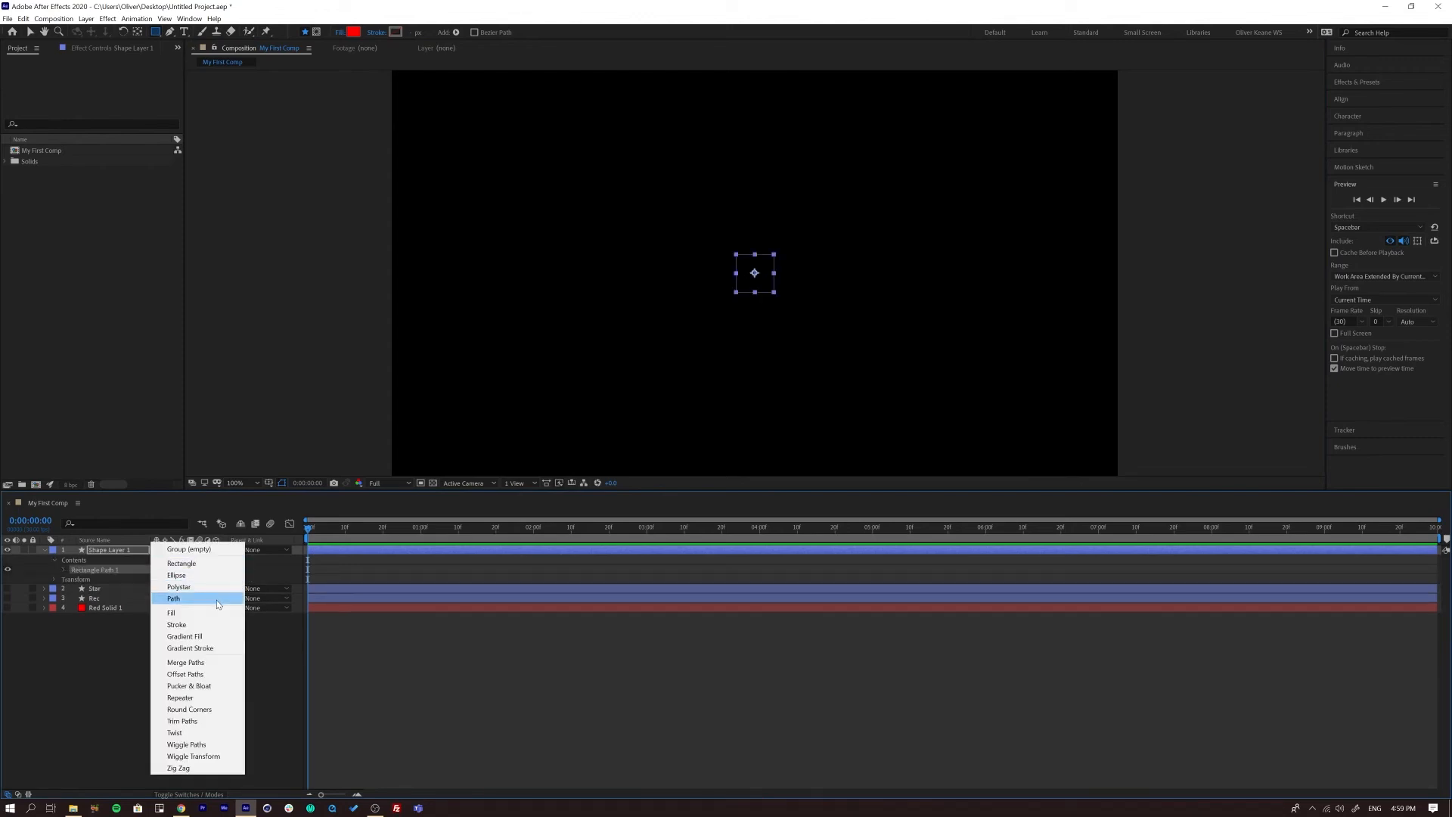
left_click(163, 613)
left_click(132, 707)
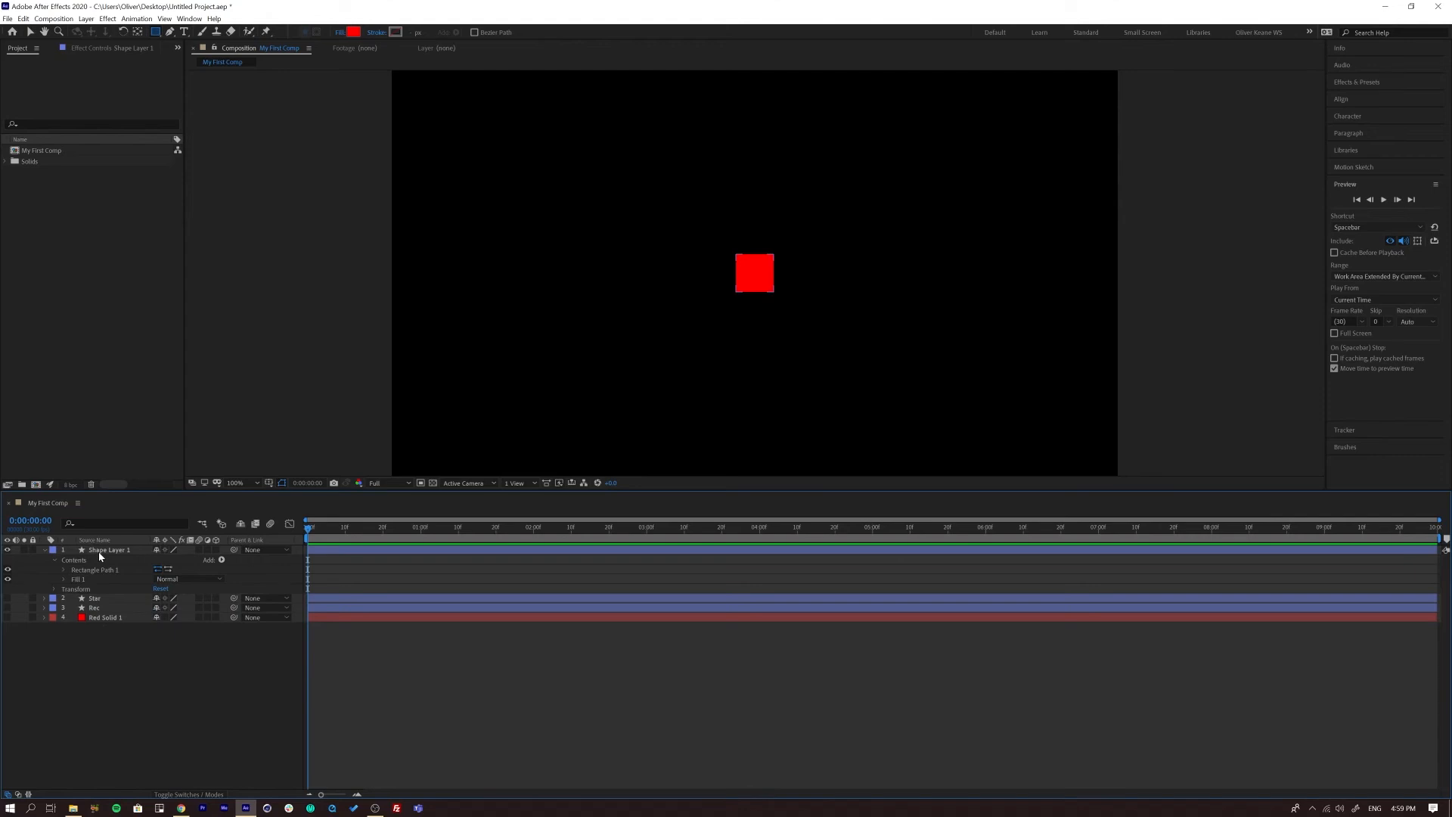
Enlarge the rectangle path's size to about 380 and rotate its layer around the centred anchor point
left_click(99, 552)
left_click(55, 590)
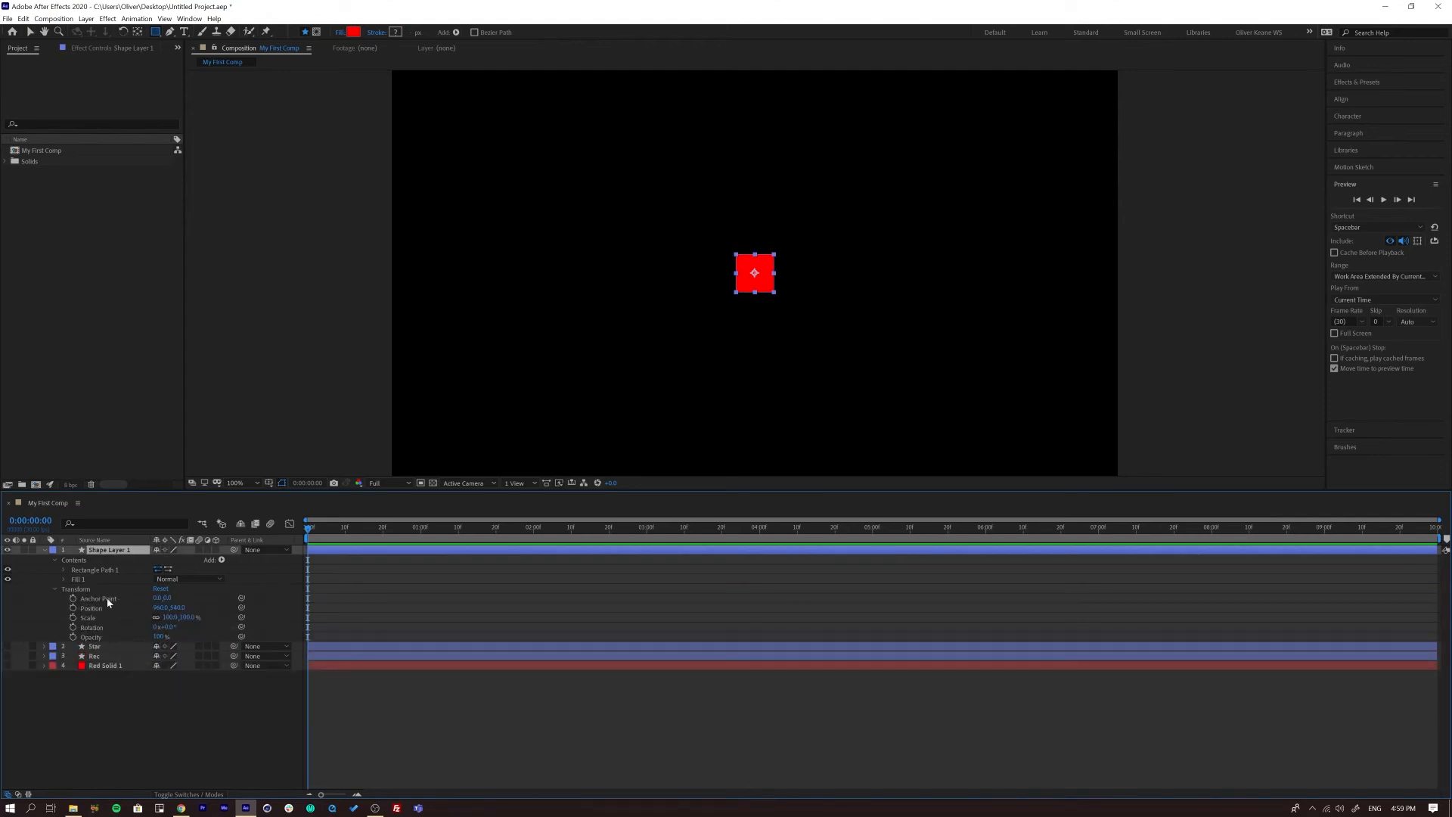
left_click(64, 570)
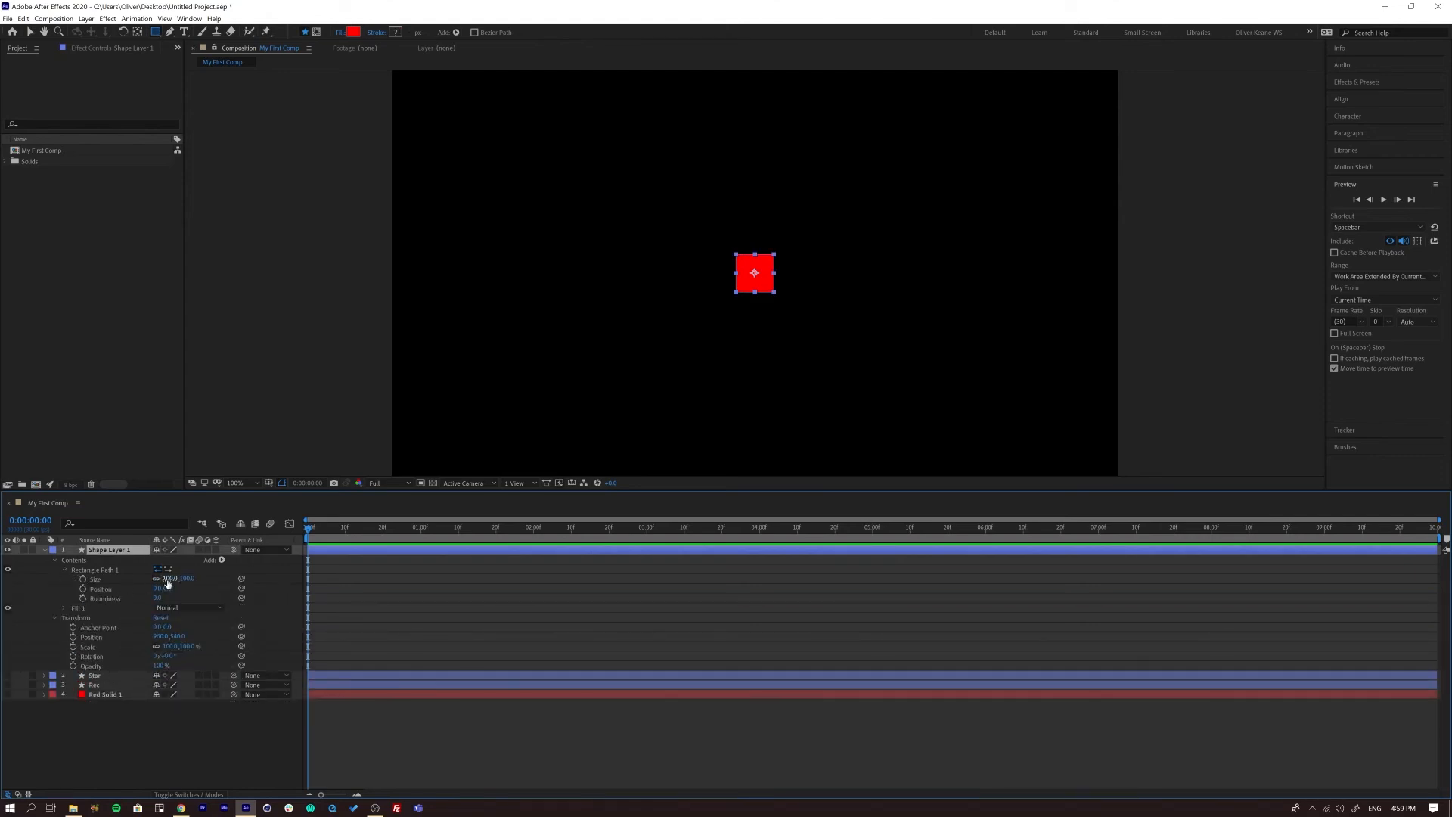
left_click(104, 551)
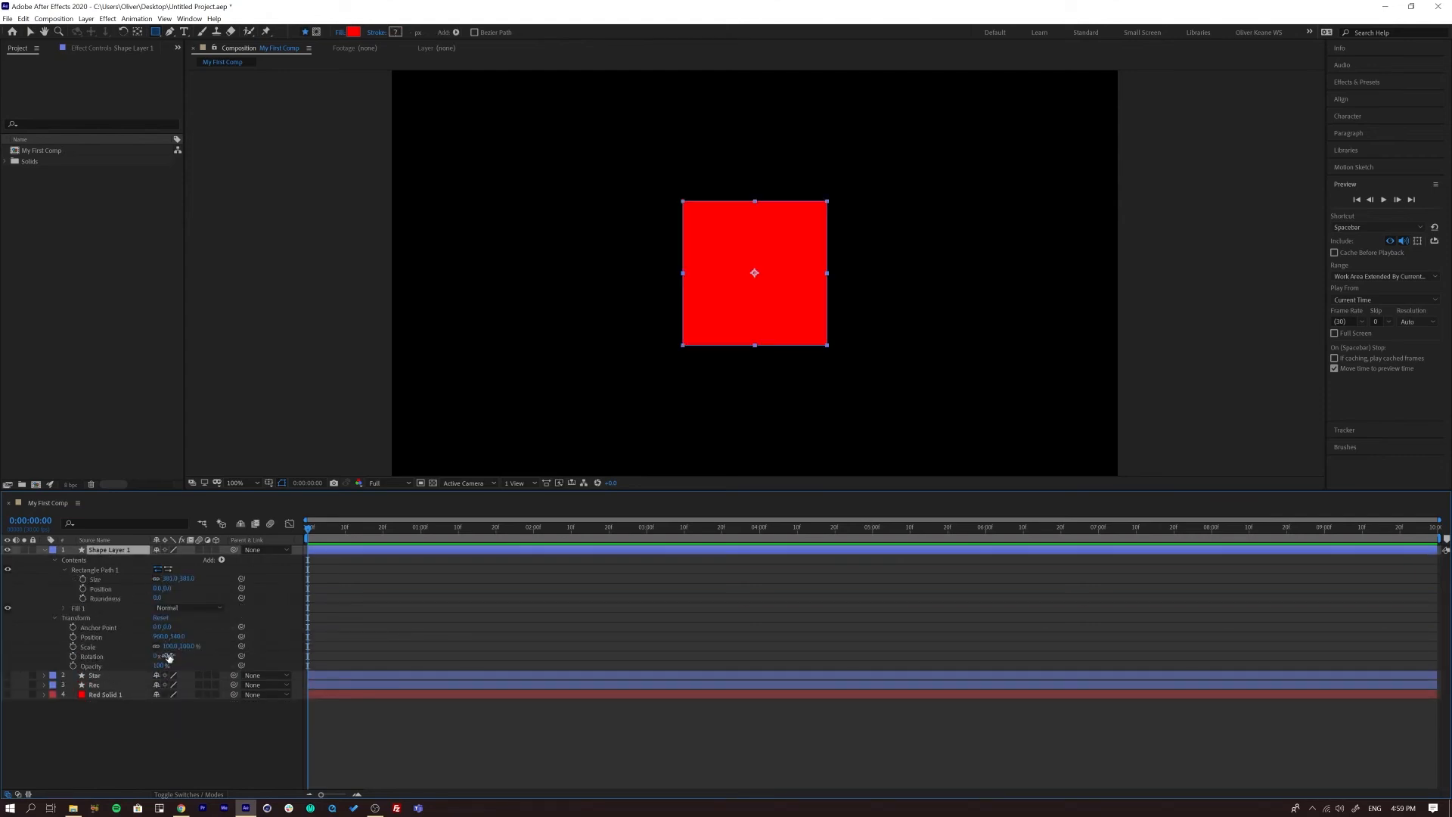
left_click_drag(168, 657, 74, 543)
Collapse the rotated square's layer and delete it
left_click(44, 549)
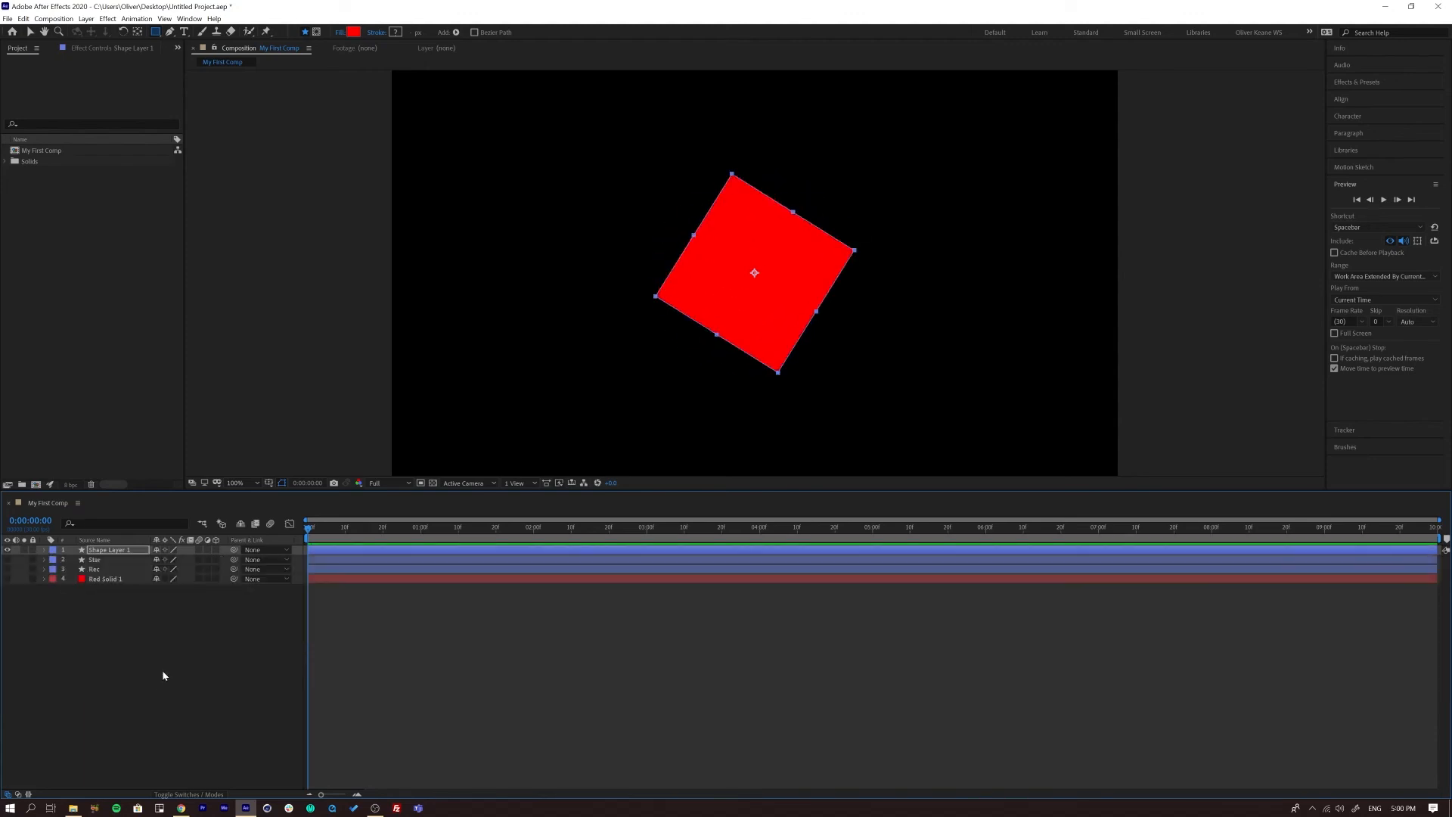
key("BackSpace")
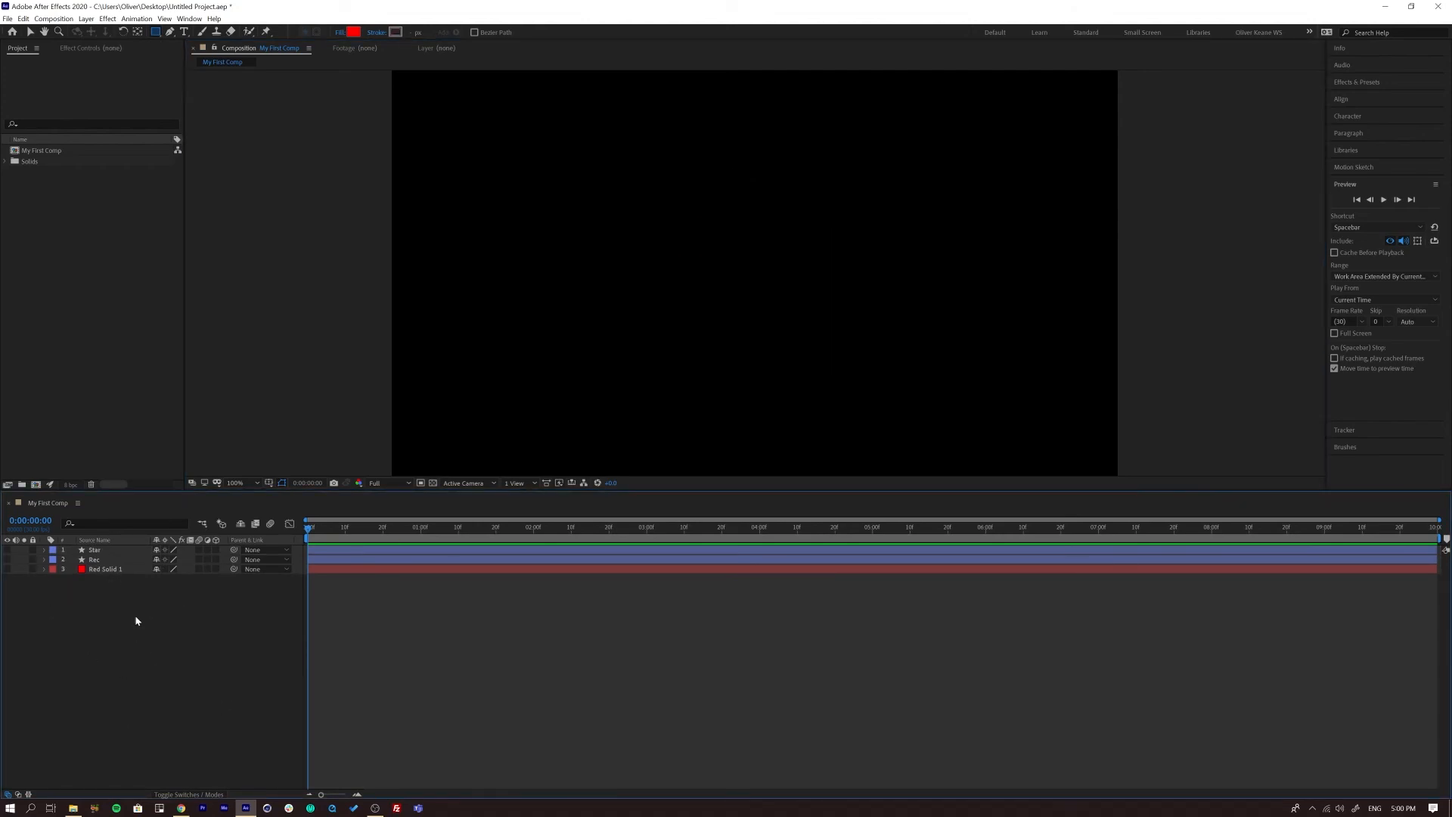
Create another empty shape layer from the timeline's options, check the equivalent layer commands, and delete the layer
right_click(125, 681)
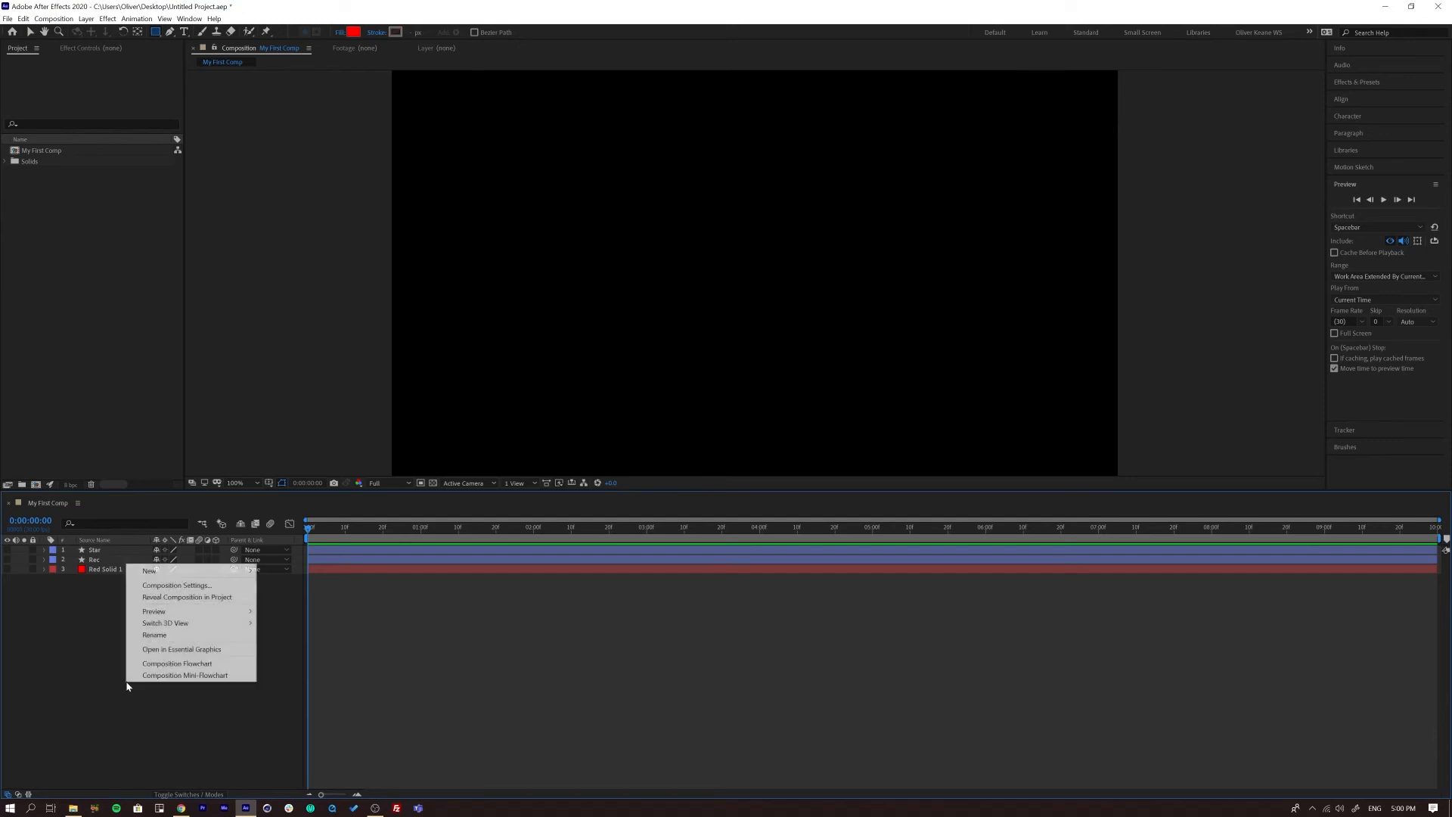
right_click(195, 697)
mouse_move(238, 589)
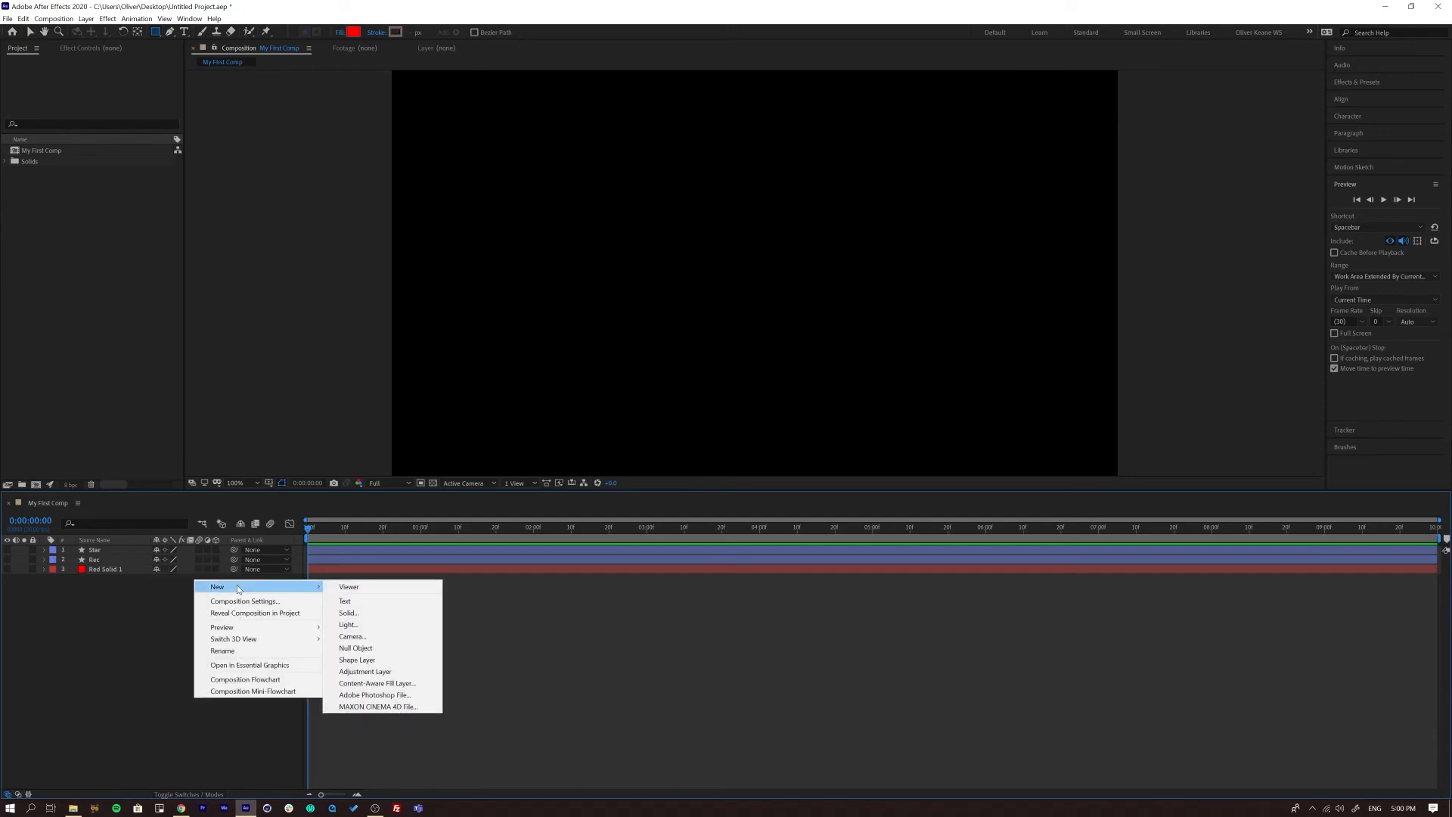
left_click(393, 659)
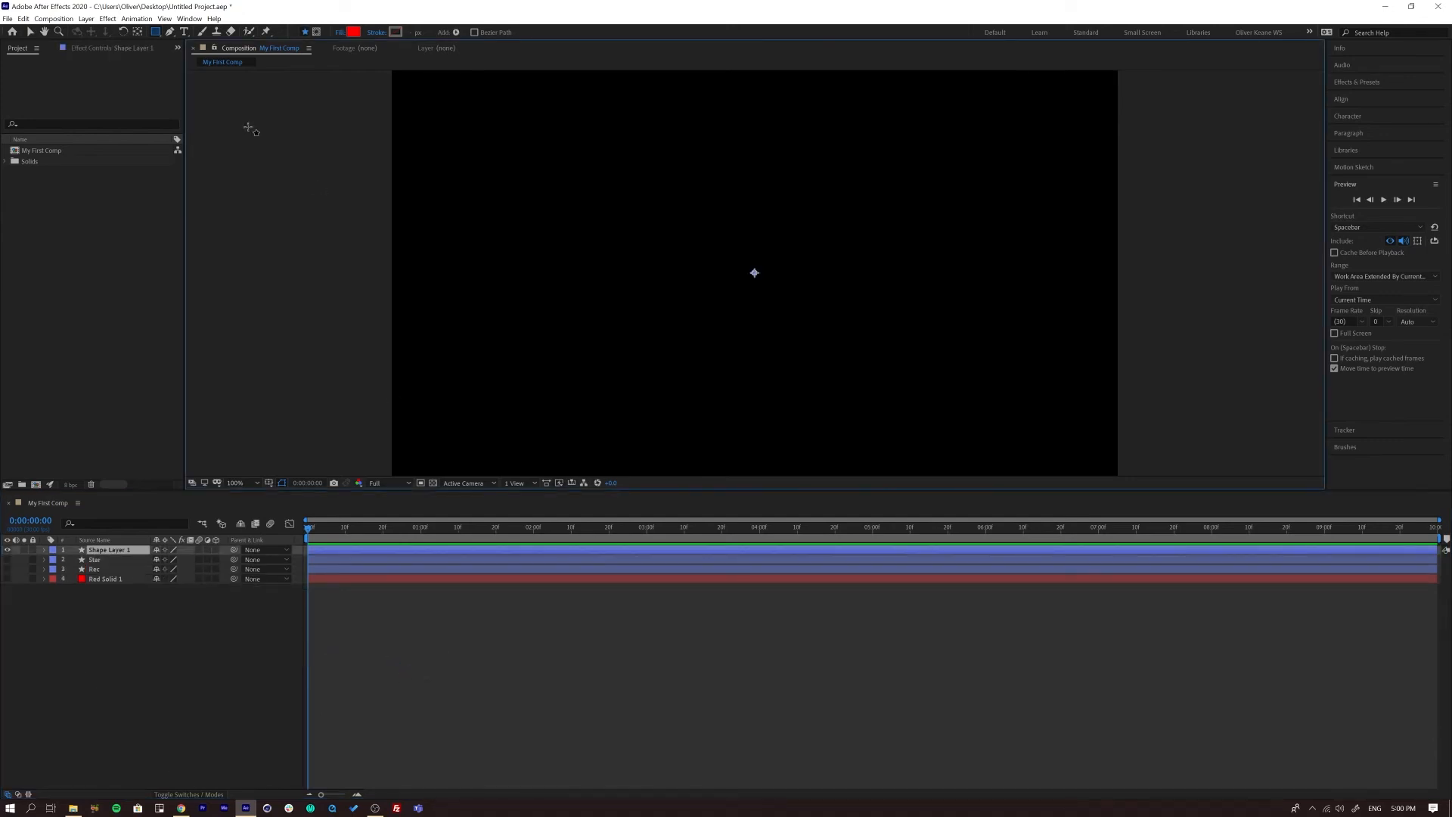
left_click(87, 18)
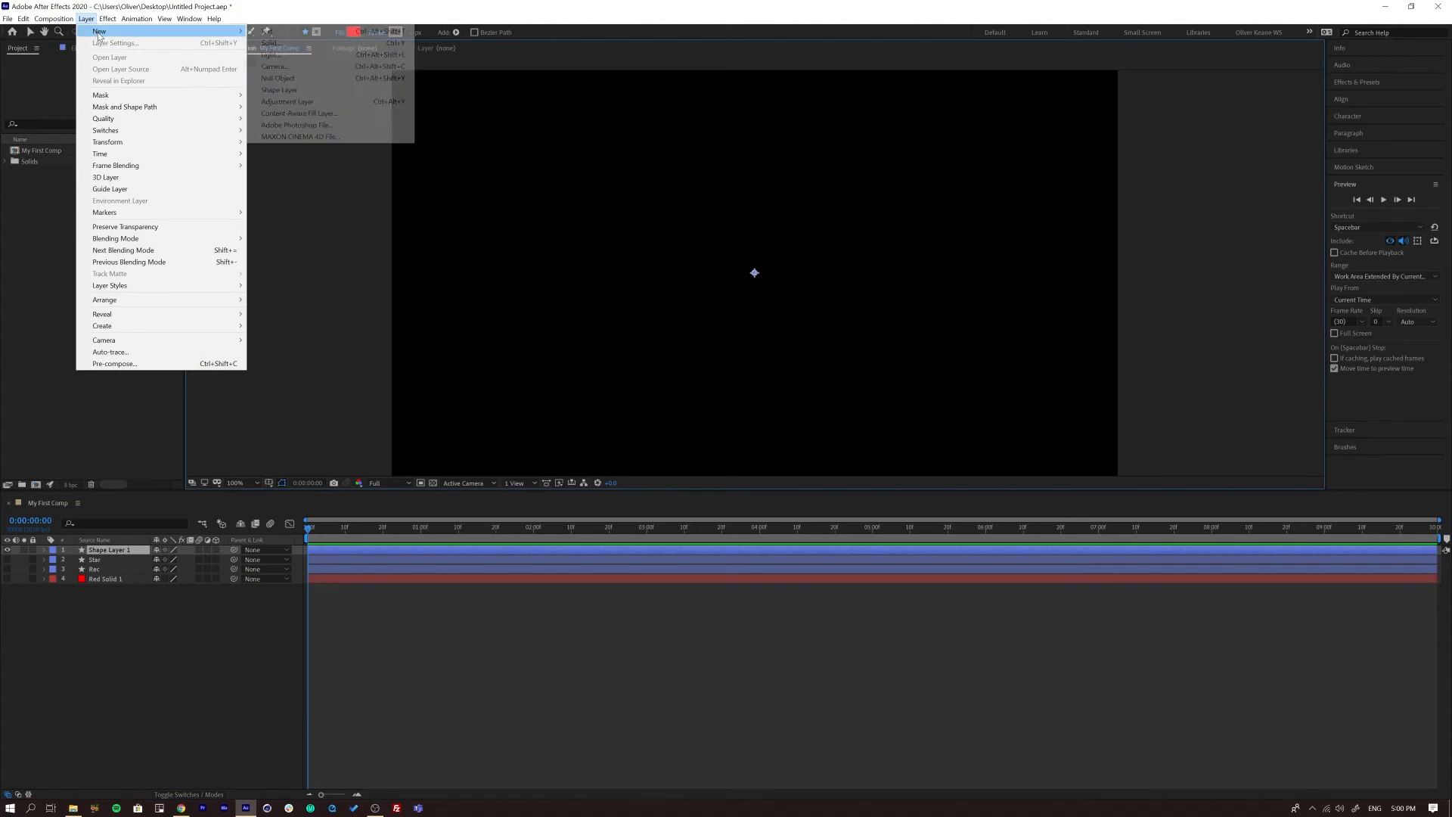
left_click(193, 633)
left_click(110, 552)
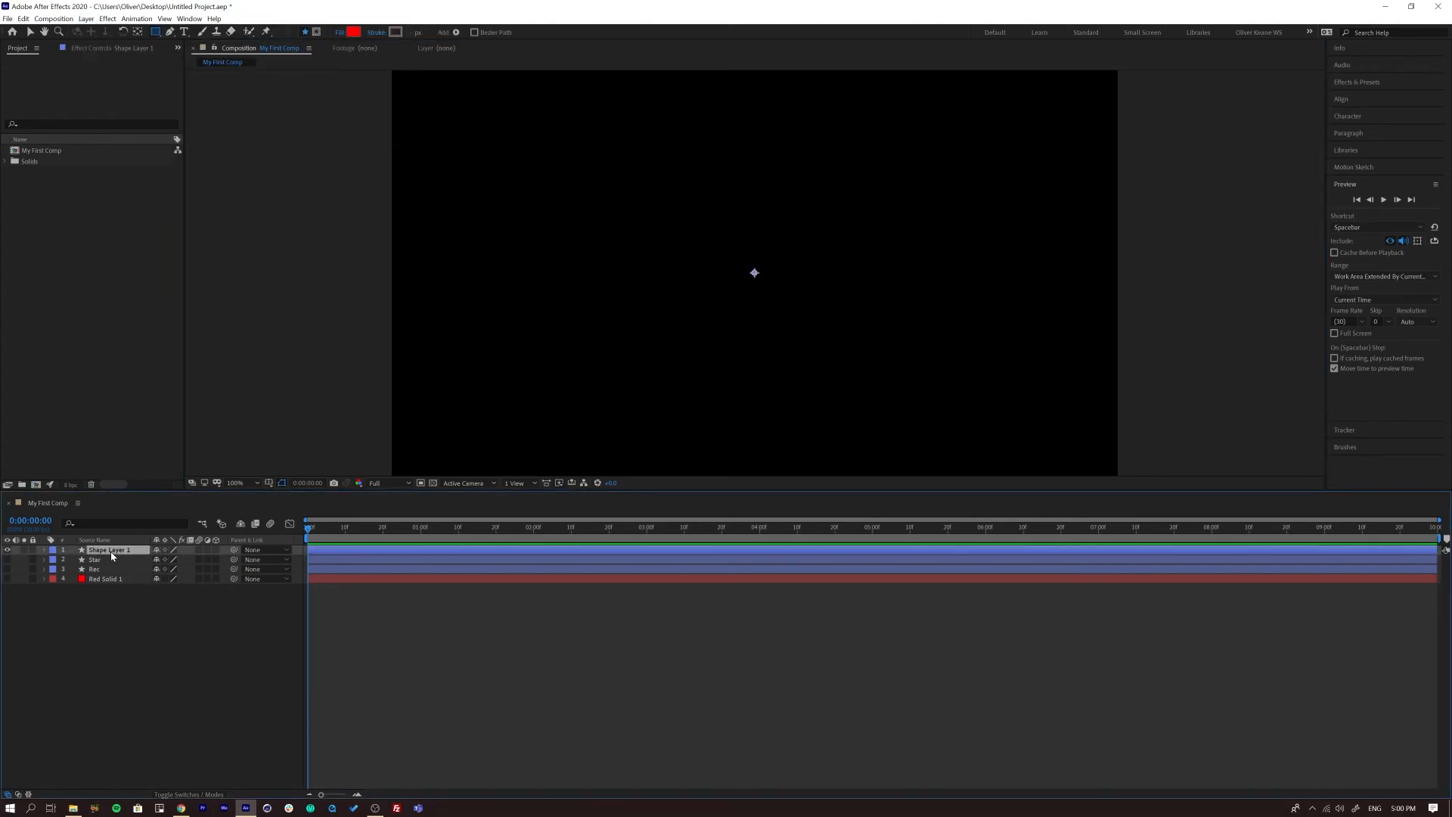
key("BackSpace")
Compare the layer types offered for creation in the timeline with those among the main layer commands
right_click(154, 691)
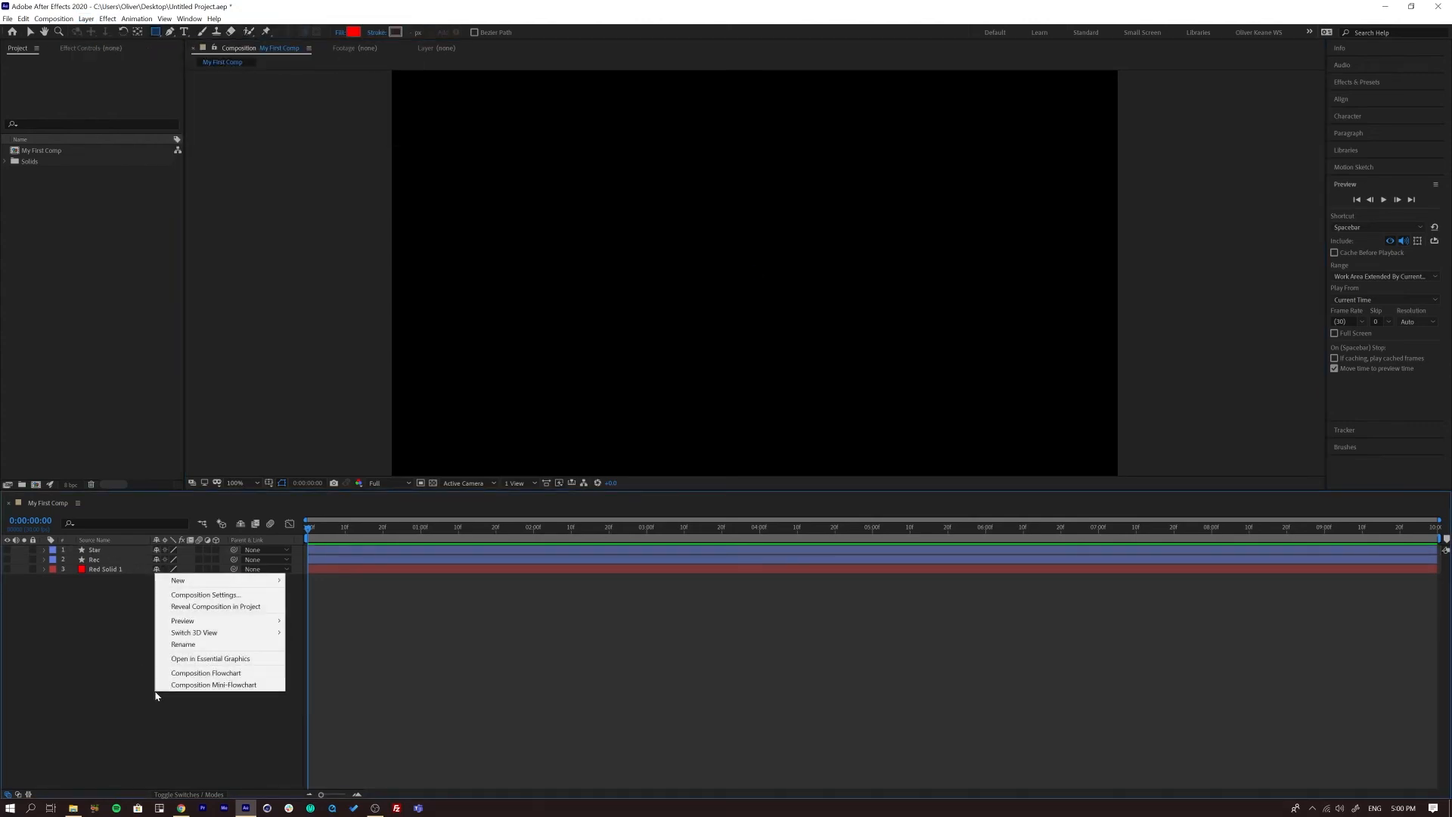
mouse_move(227, 581)
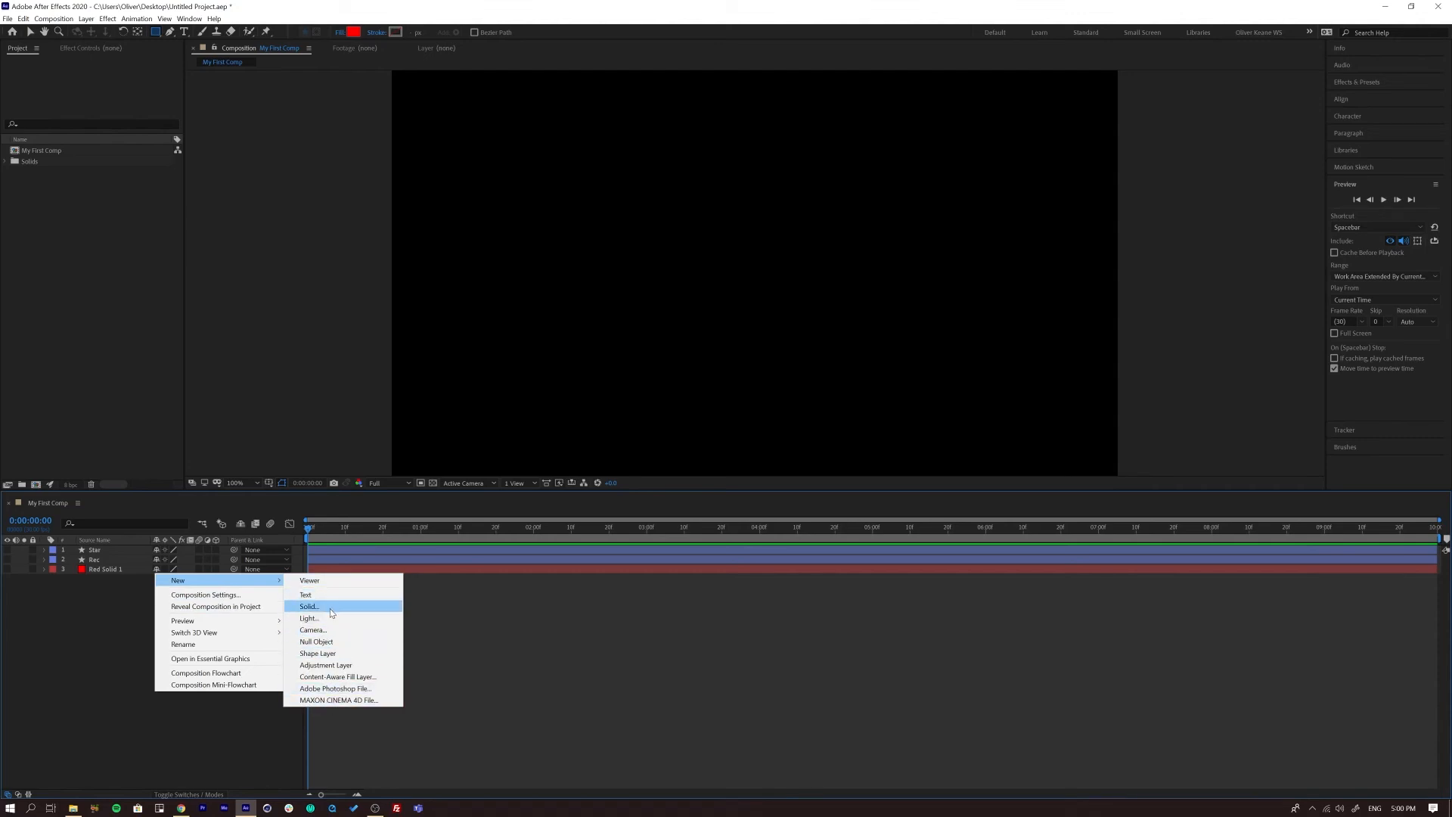
left_click(78, 693)
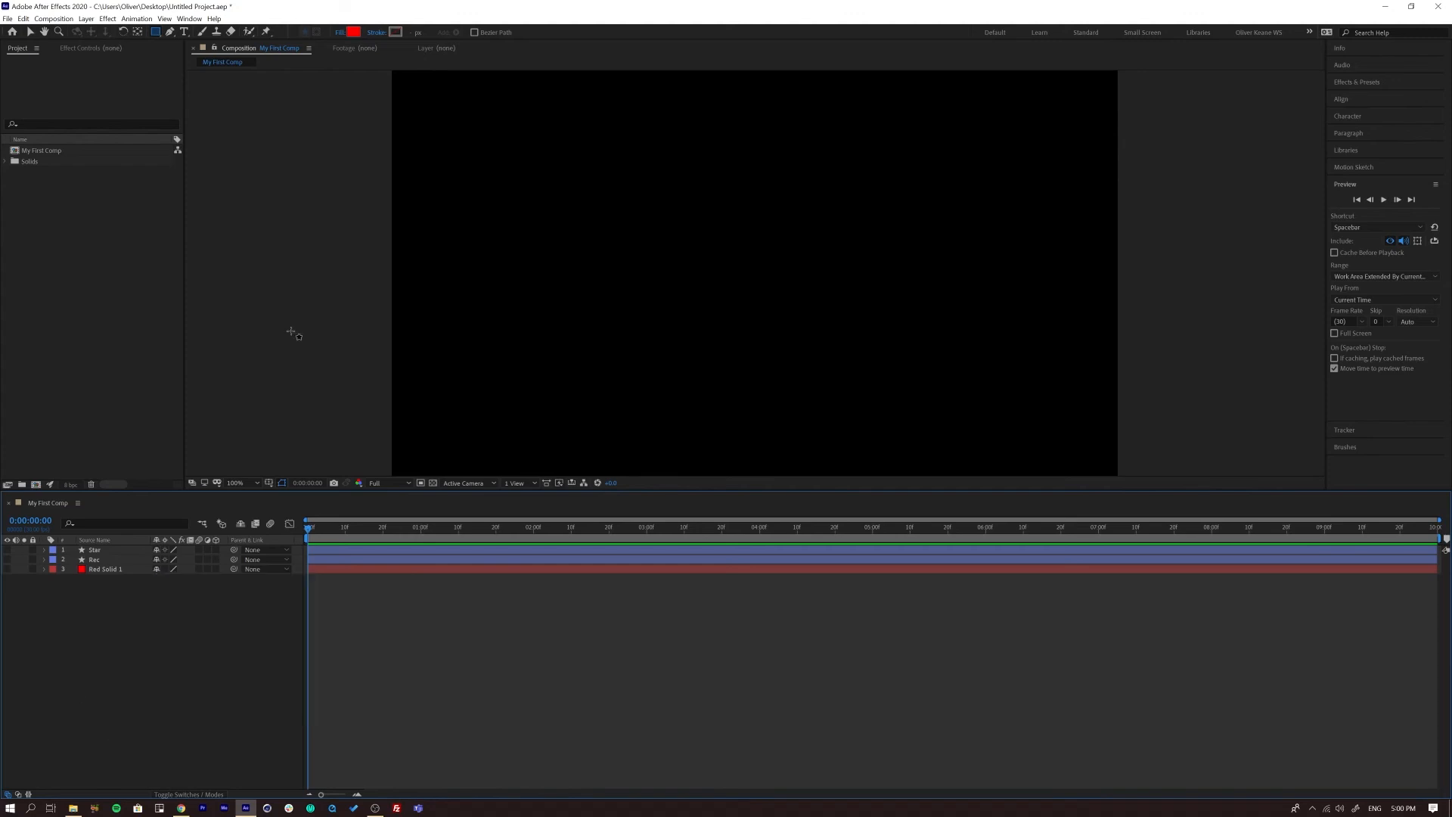
left_click(86, 18)
mouse_move(94, 34)
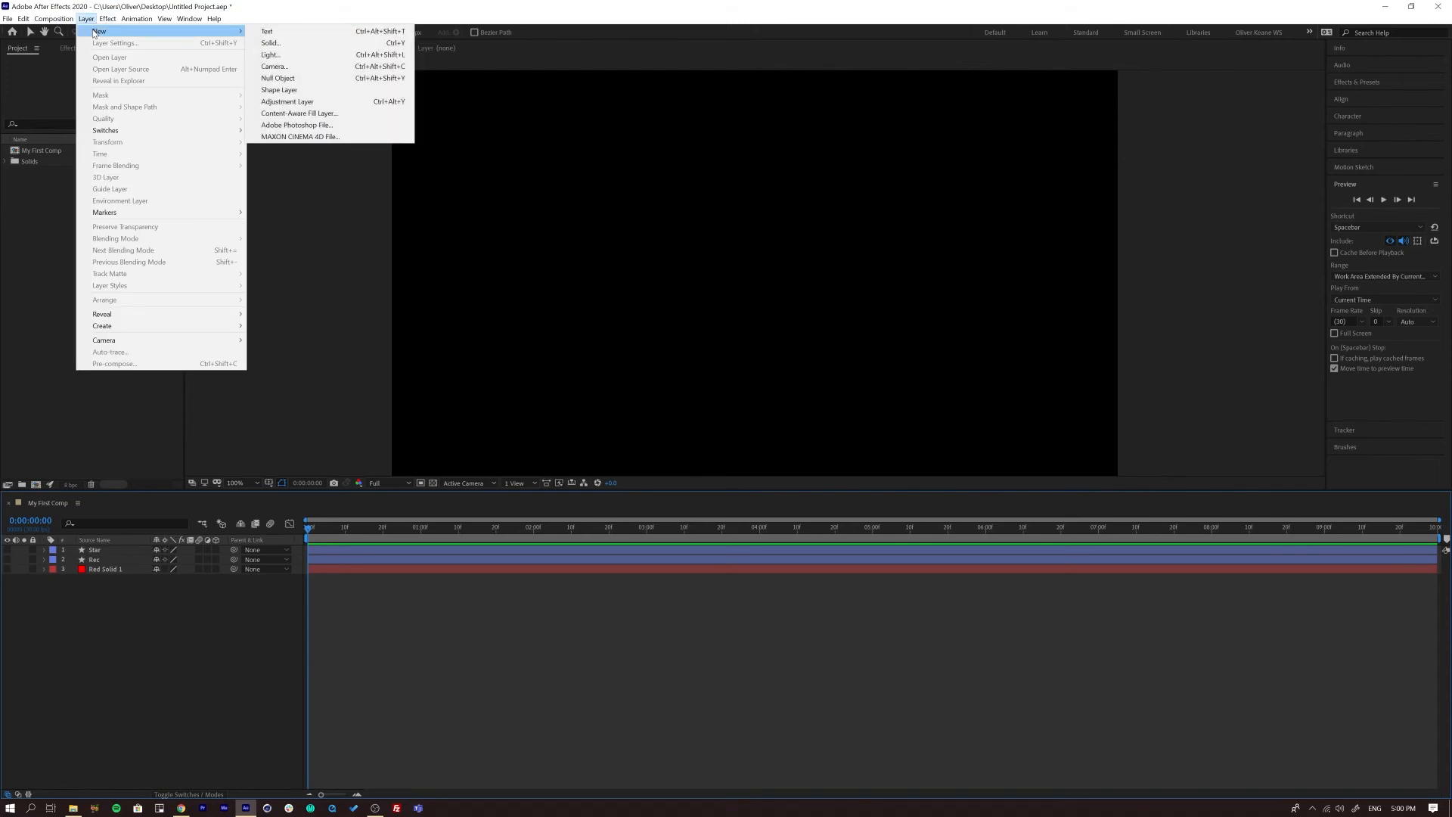
left_click(163, 690)
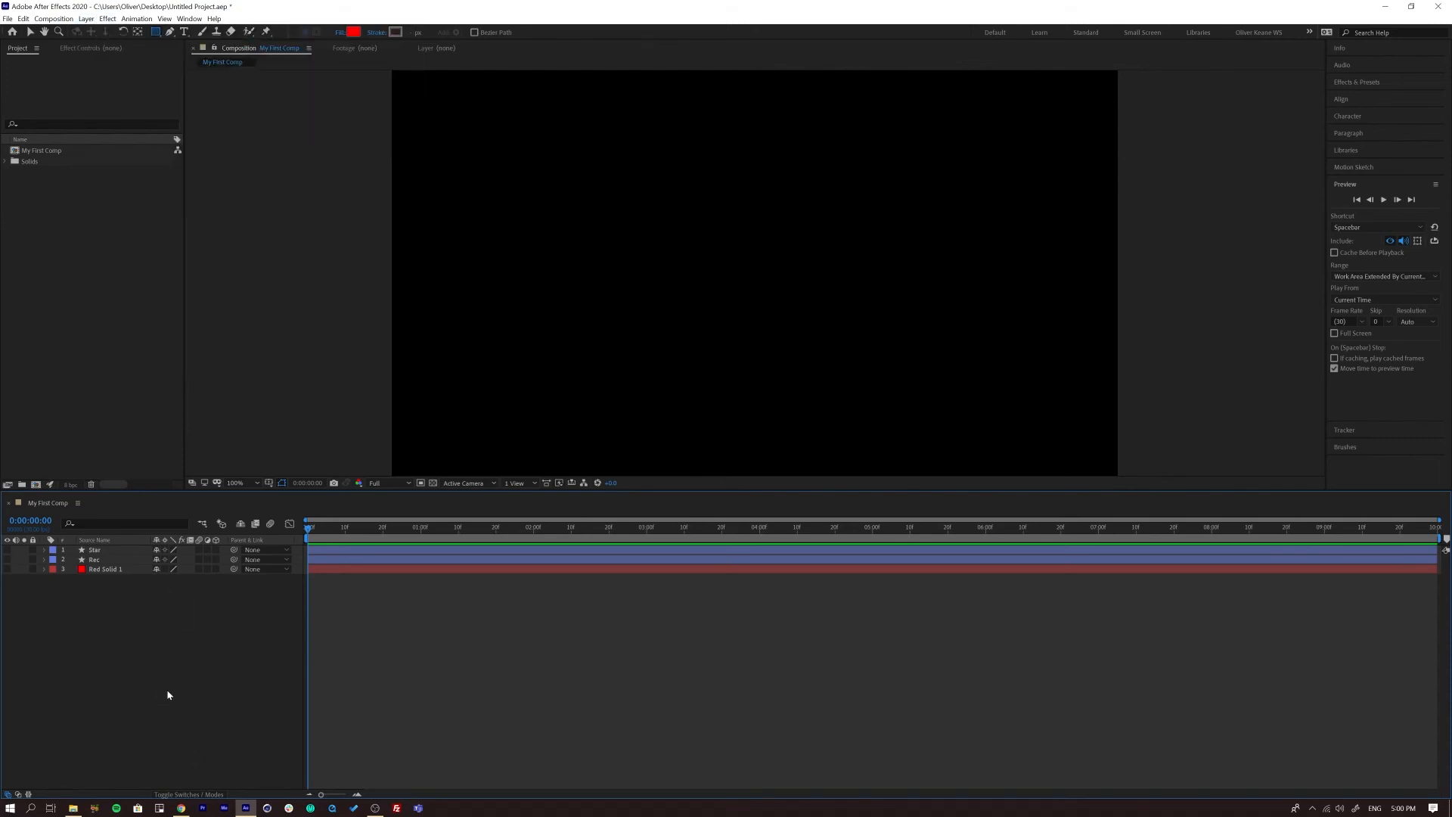
right_click(180, 658)
left_click(134, 629)
right_click(156, 639)
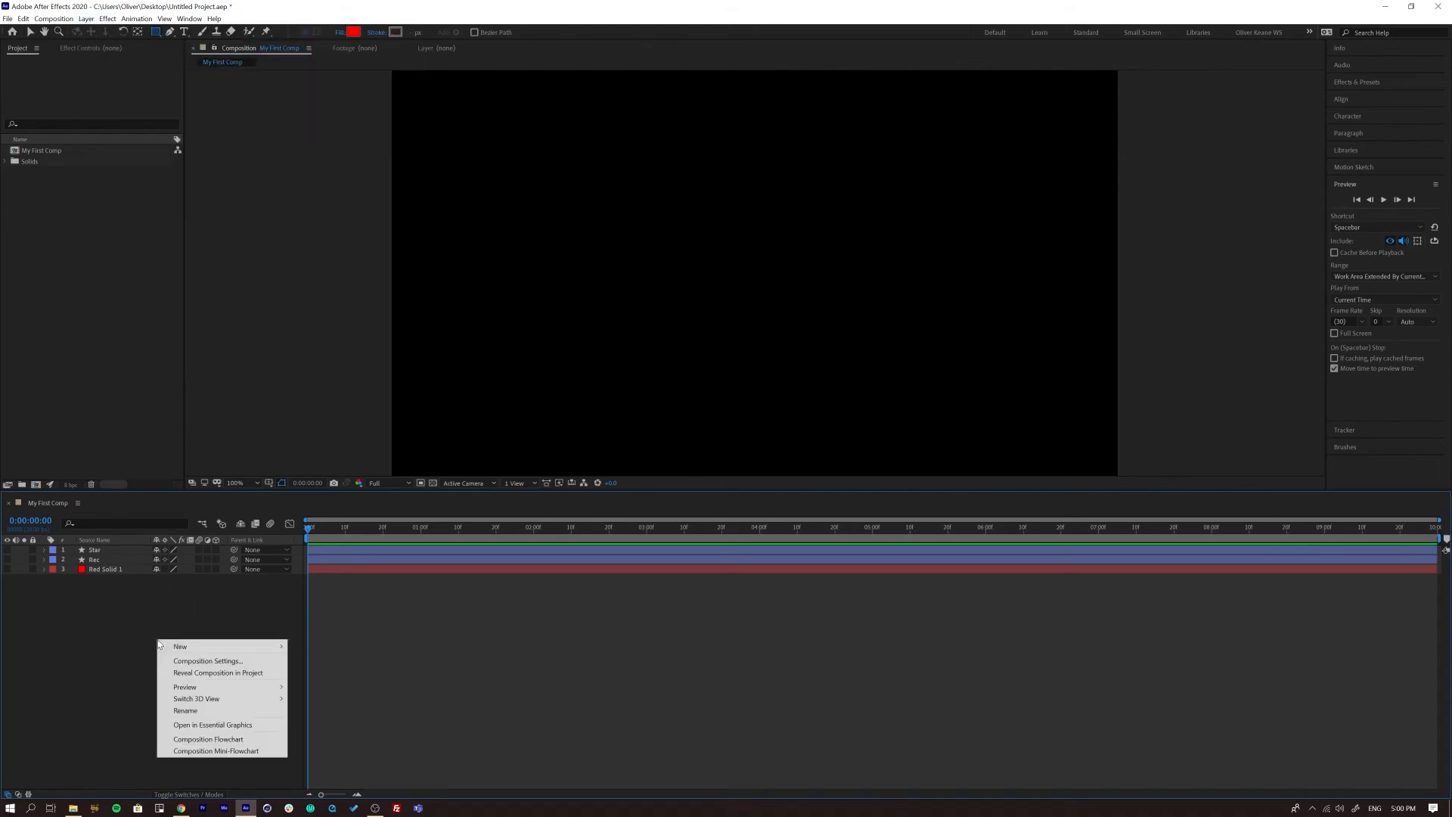
left_click(152, 614)
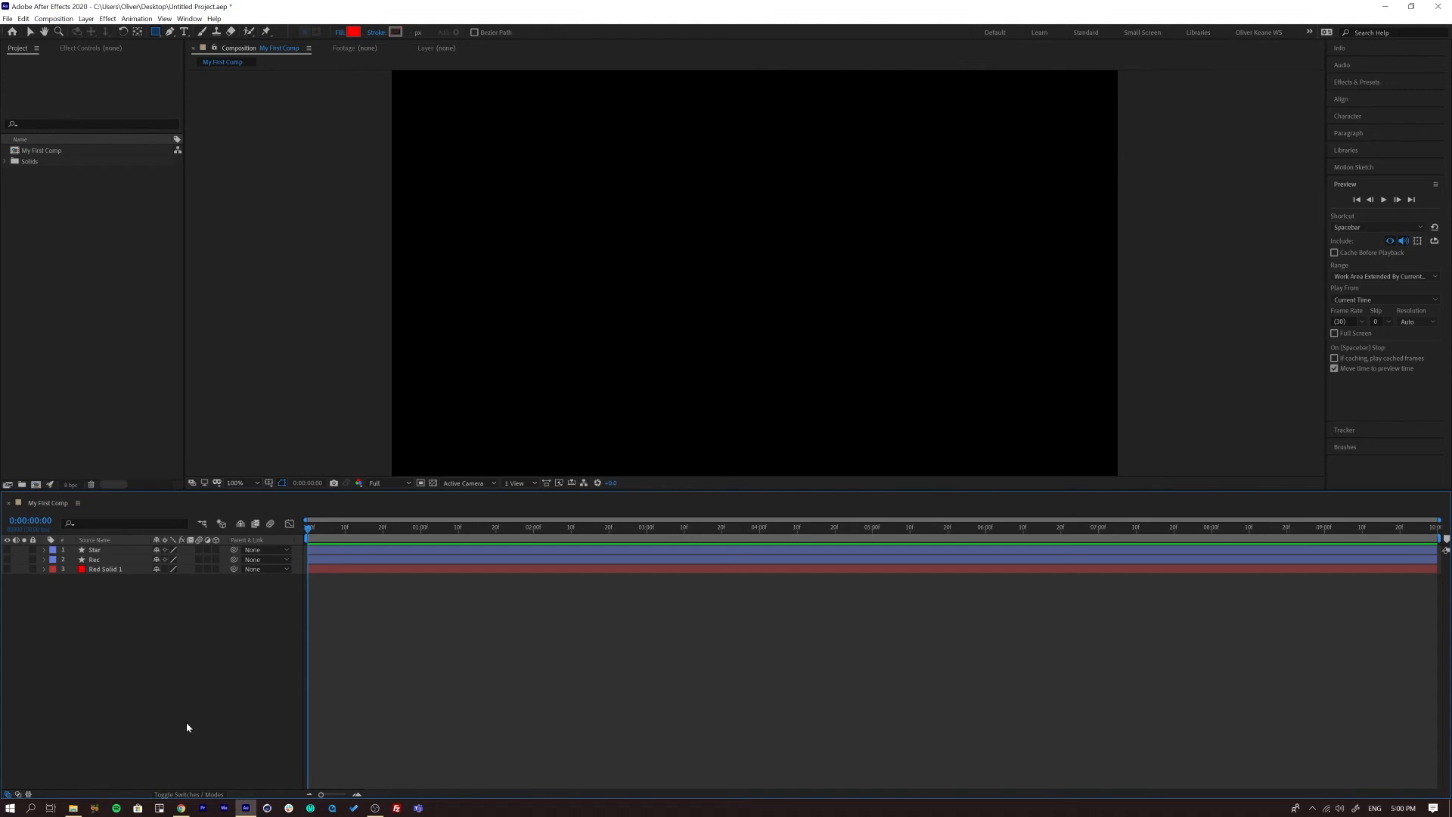
Draw a closed, irregular nine-point red shape freehand with the Pen tool in the upper half of the composition
left_click(170, 32)
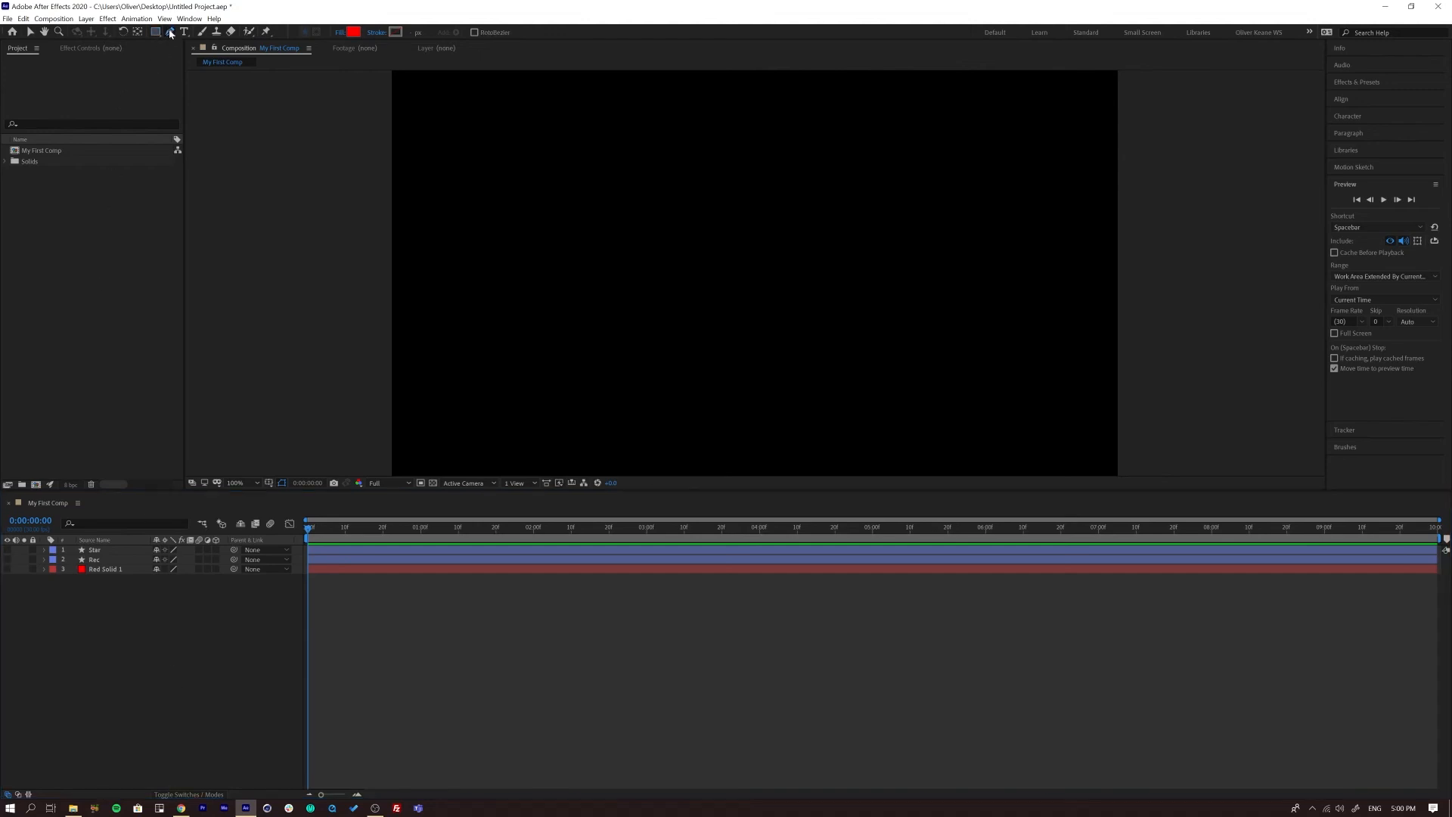
left_click(622, 121)
left_click(537, 216)
left_click(652, 233)
left_click(715, 338)
left_click(869, 297)
left_click(889, 144)
left_click(768, 165)
left_click(695, 174)
left_click(666, 103)
left_click(623, 123)
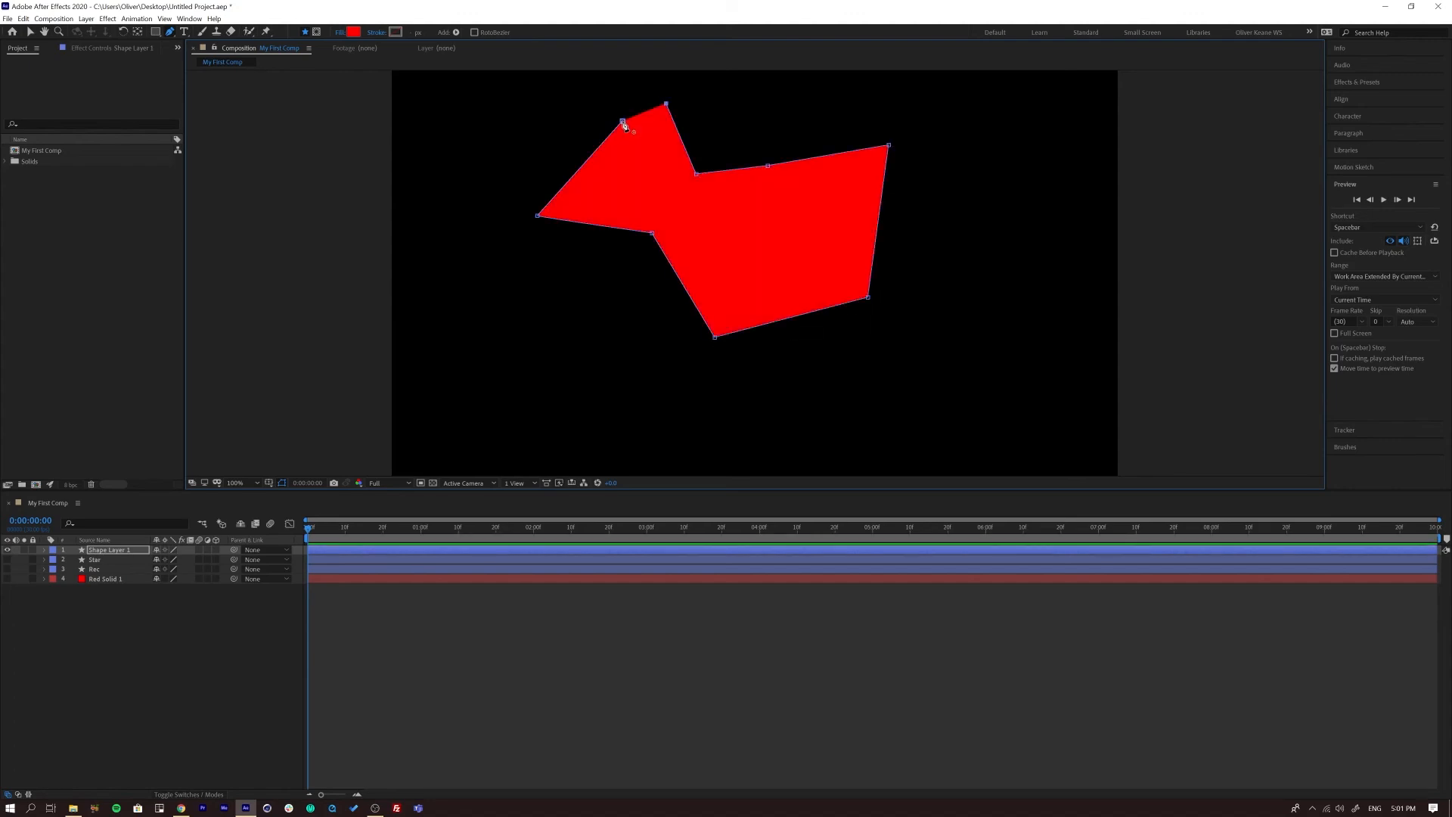
left_click(726, 643)
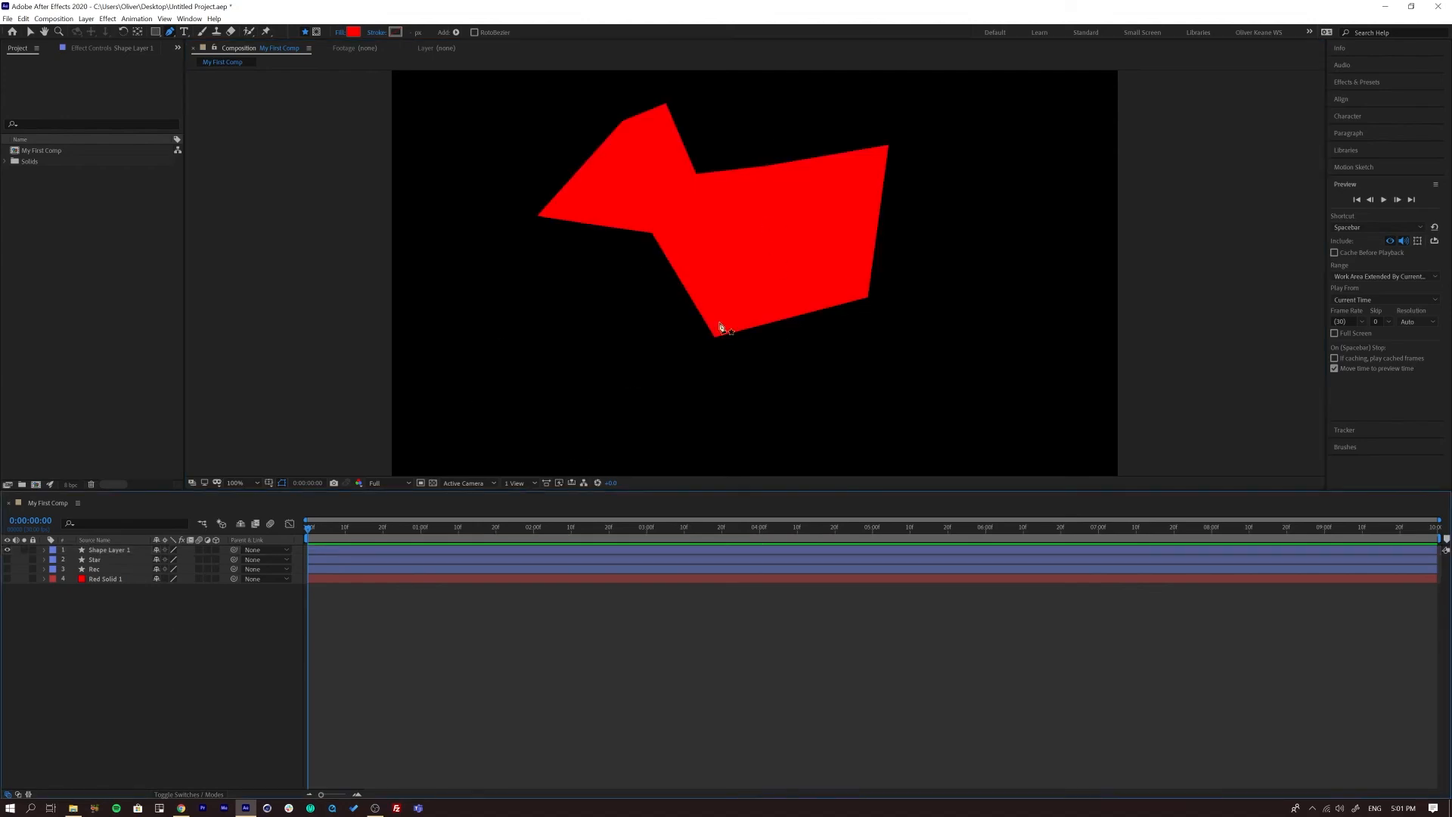
Try rotating the pen-drawn shape layer around its off-centre anchor point, and undo the rotation
left_click(40, 550)
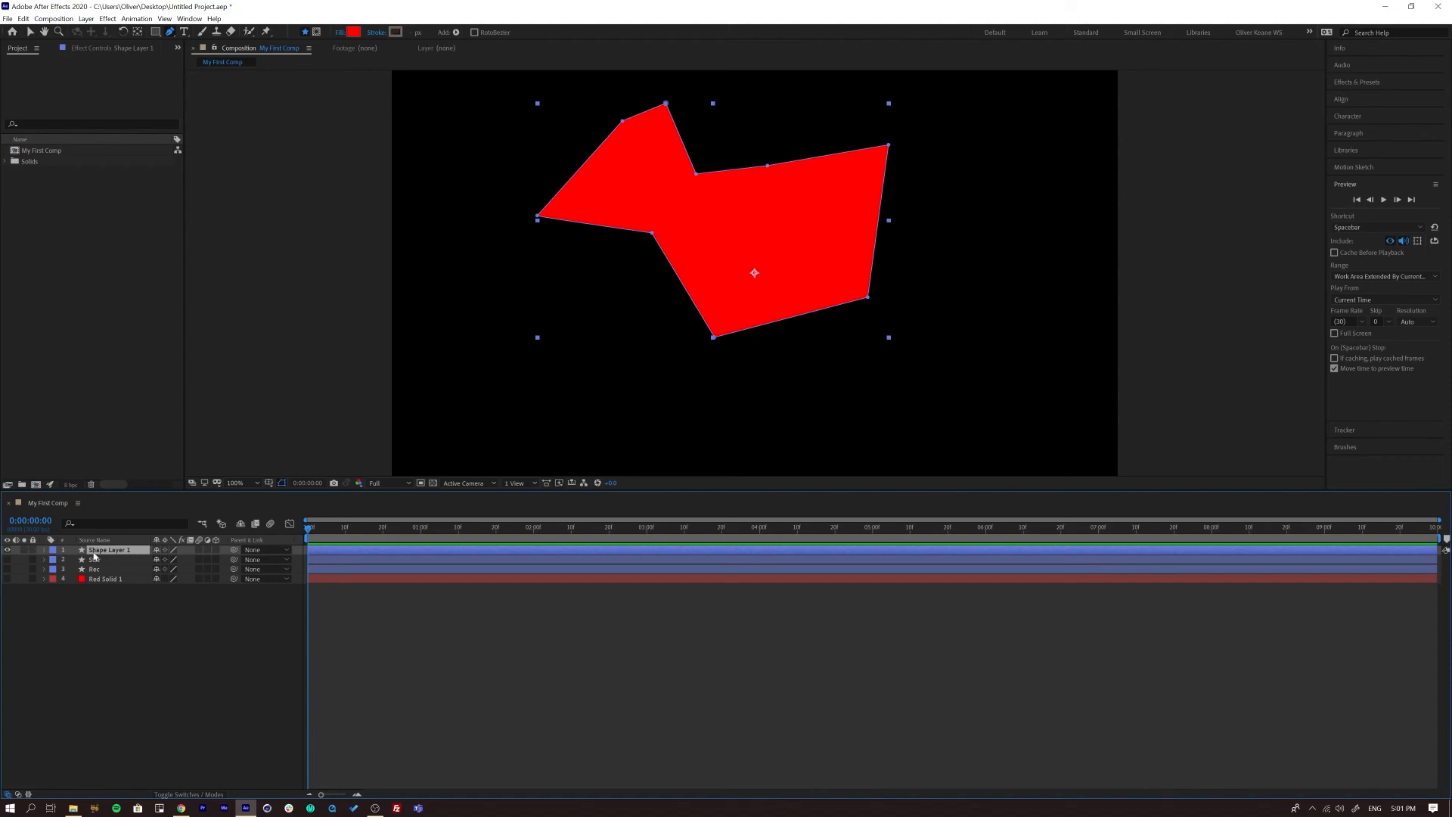
key("r")
left_click_drag(170, 559, 372, 560)
key("ctrl+z")
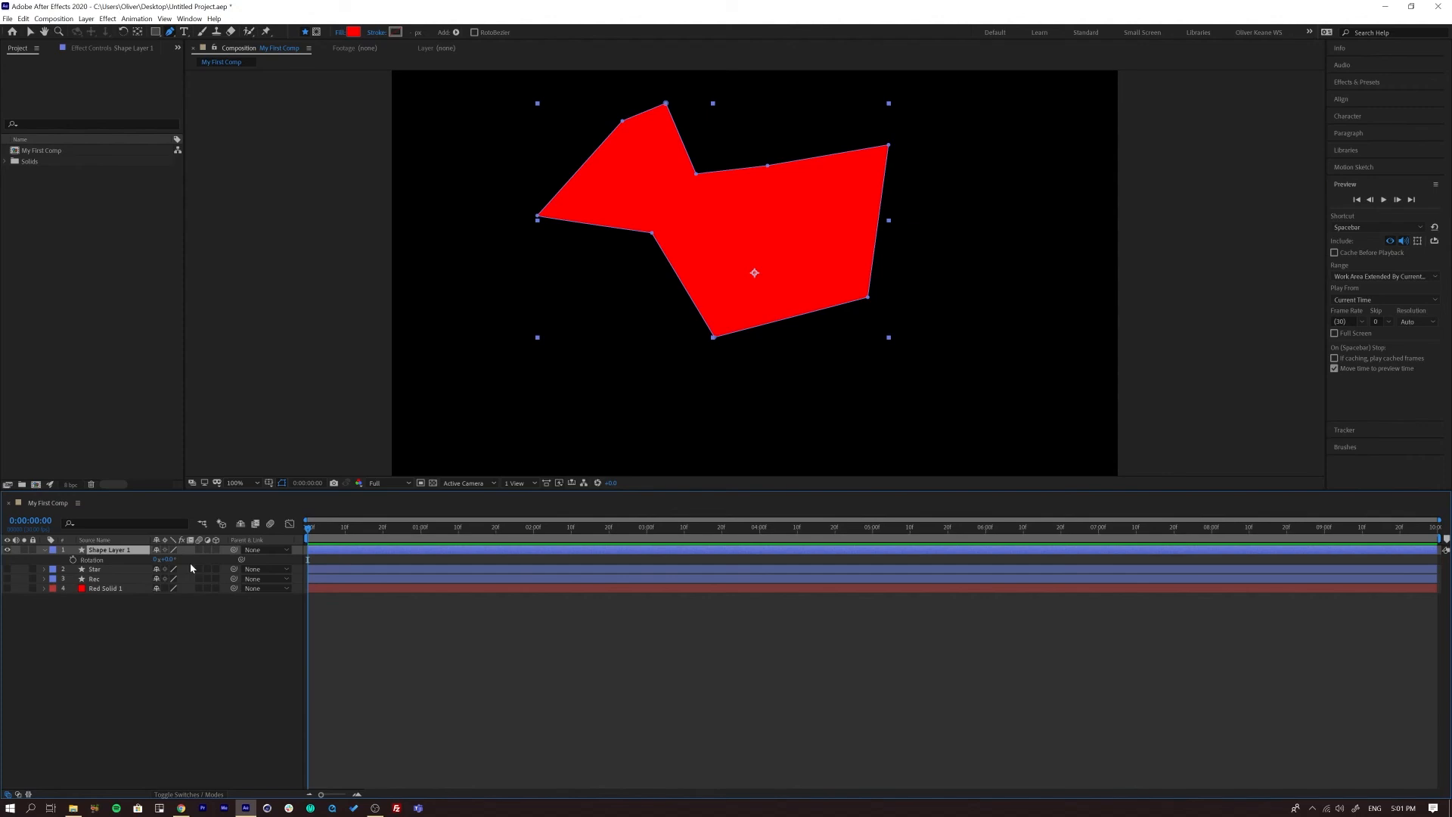
left_click(87, 20)
mouse_move(98, 31)
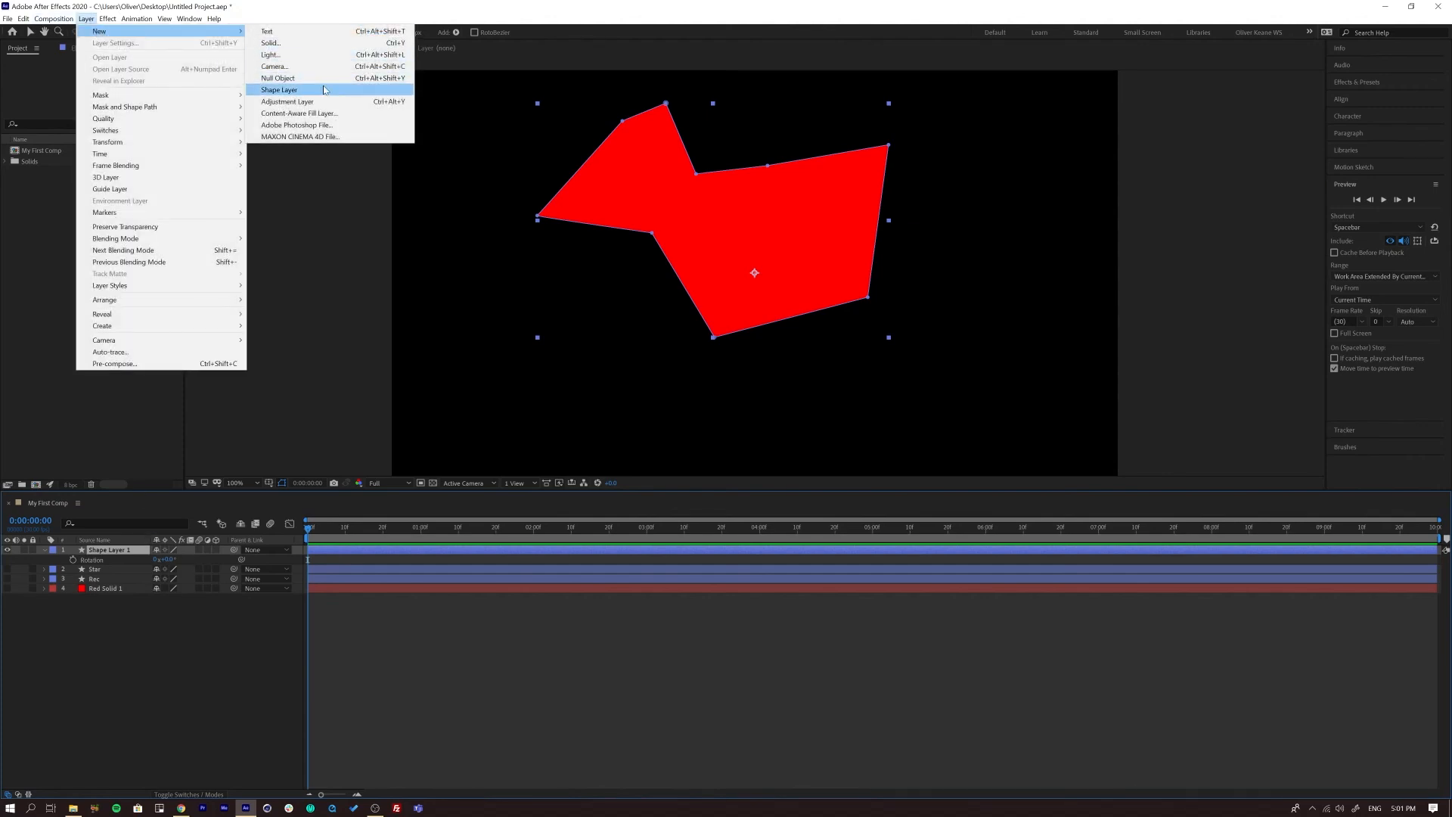
left_click(148, 704)
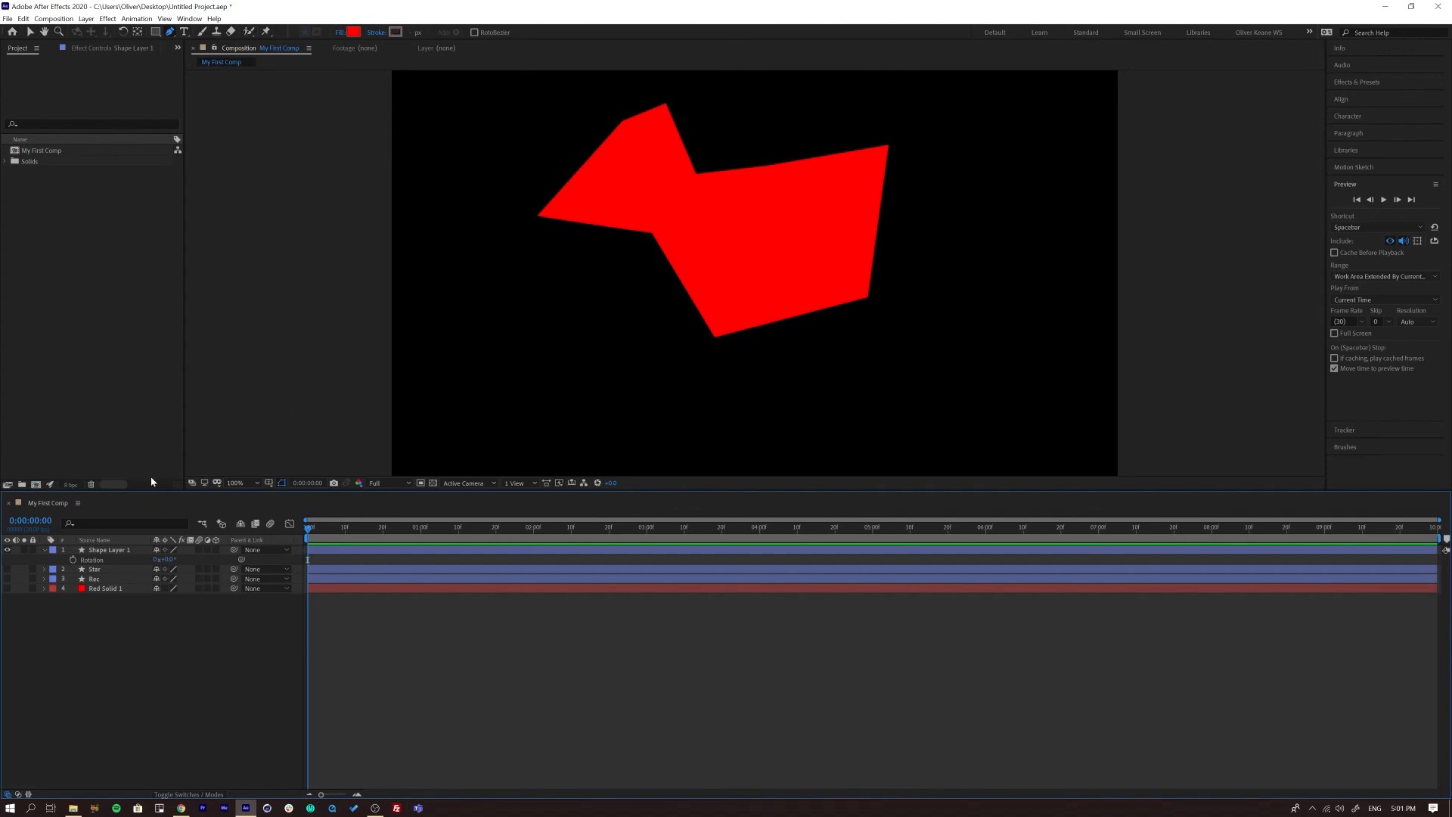
Show the Title/Action Safe guides and select the drawn shape's layer to compare its anchor point with the composition centre
left_click(268, 484)
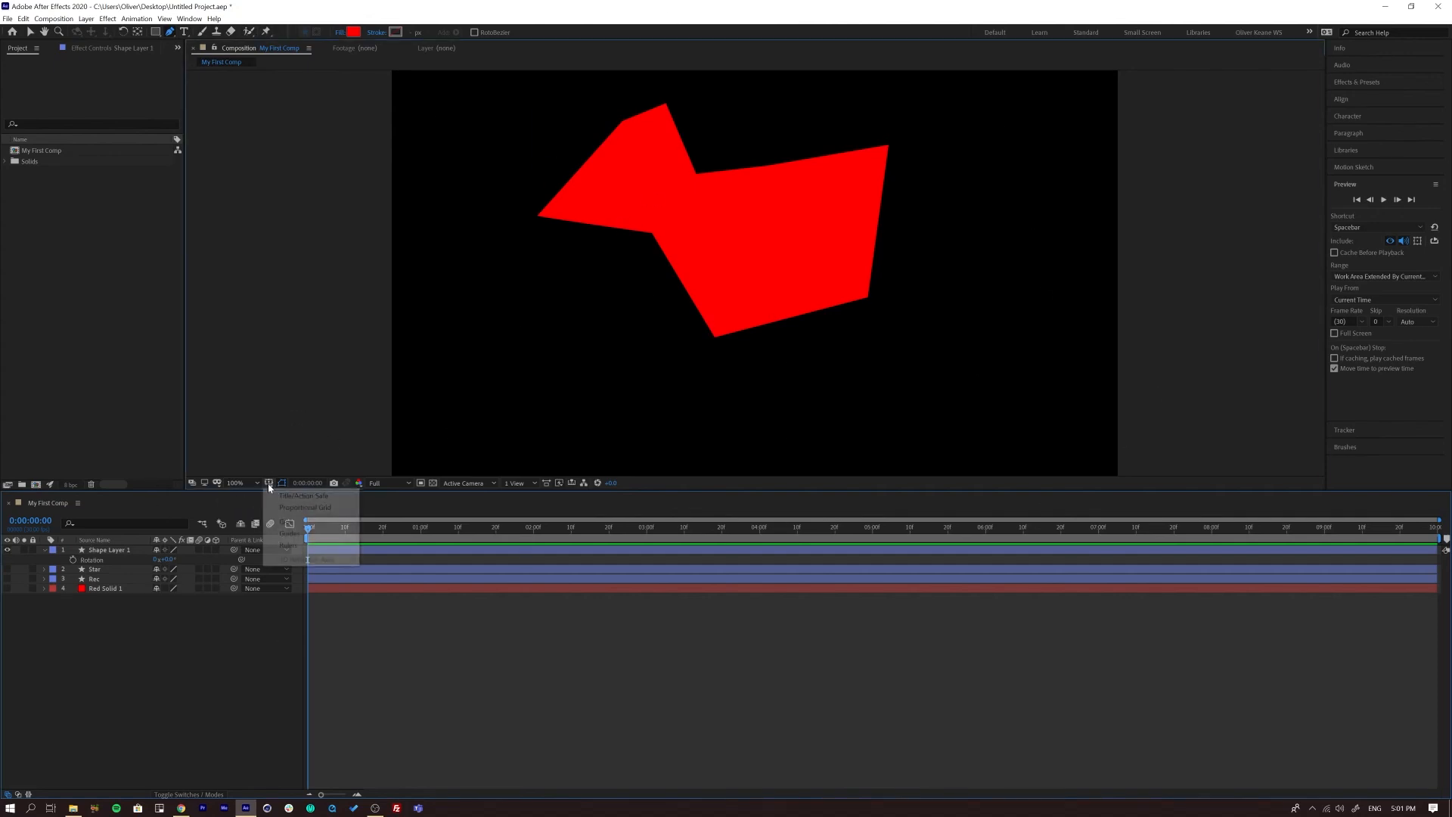
left_click(326, 497)
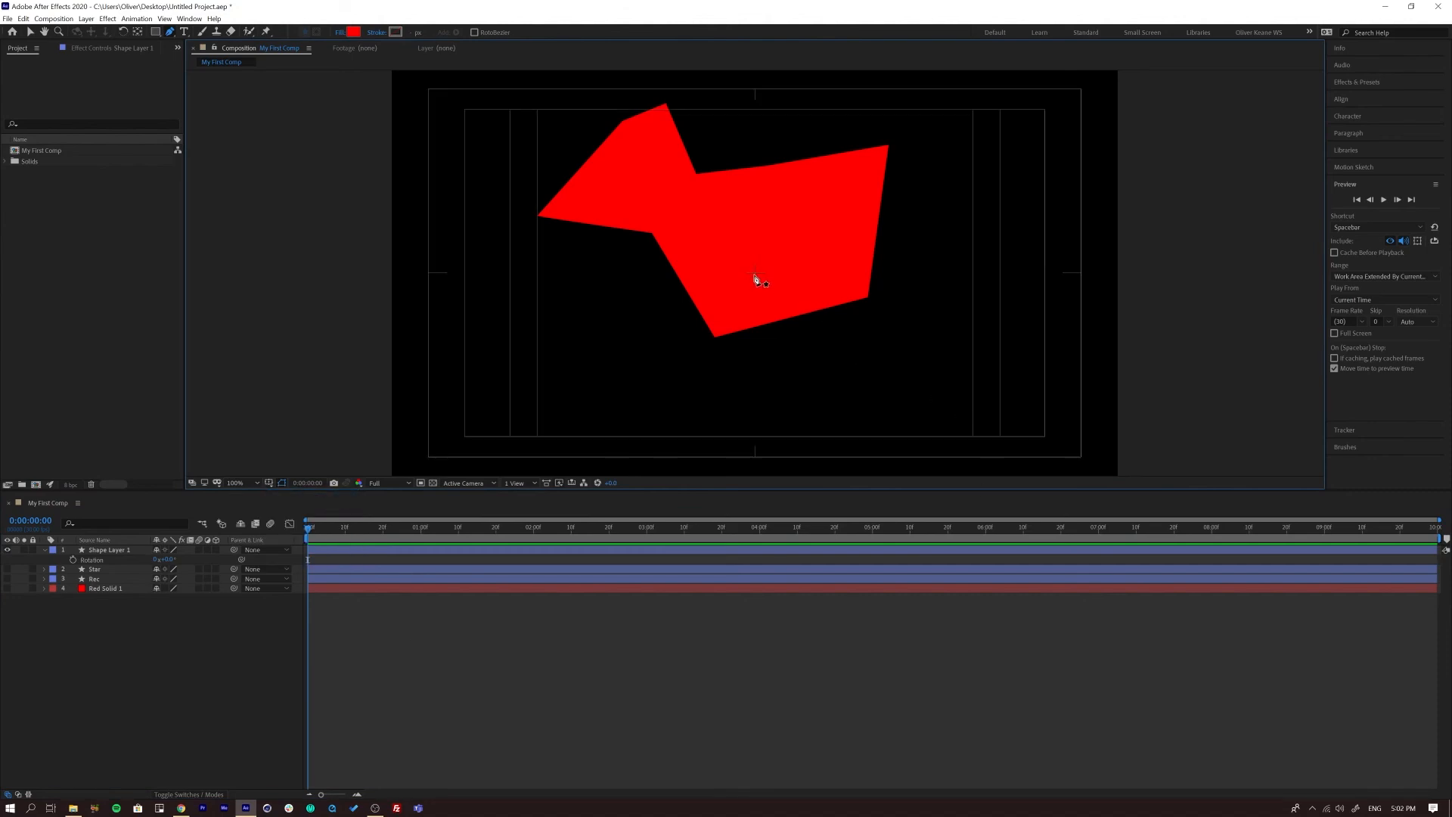
left_click(93, 555)
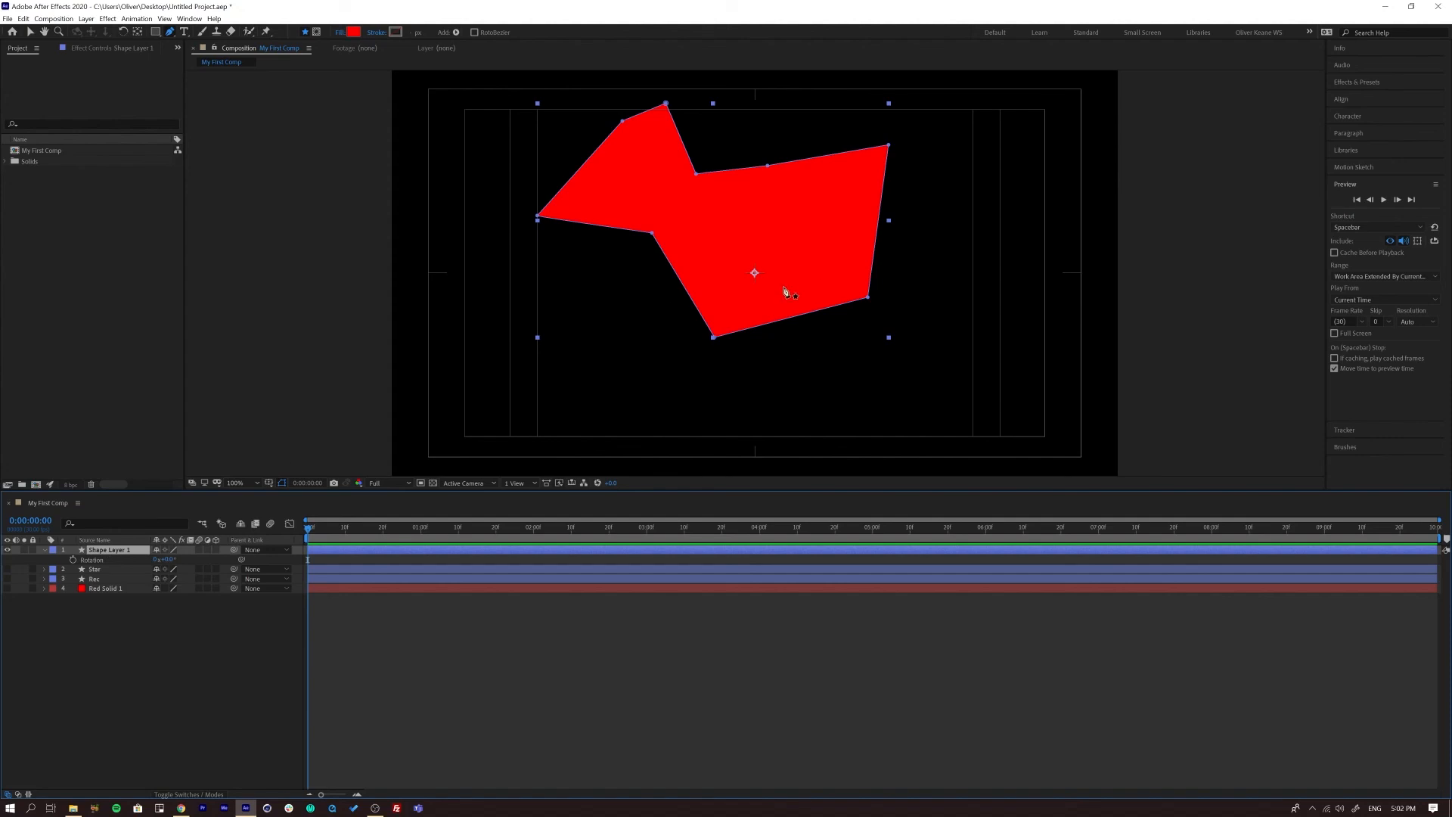
Move the drawn shape's anchor point to the middle of its bounds with the Pan Behind tool, test its rotation and undo that rotation
key("y")
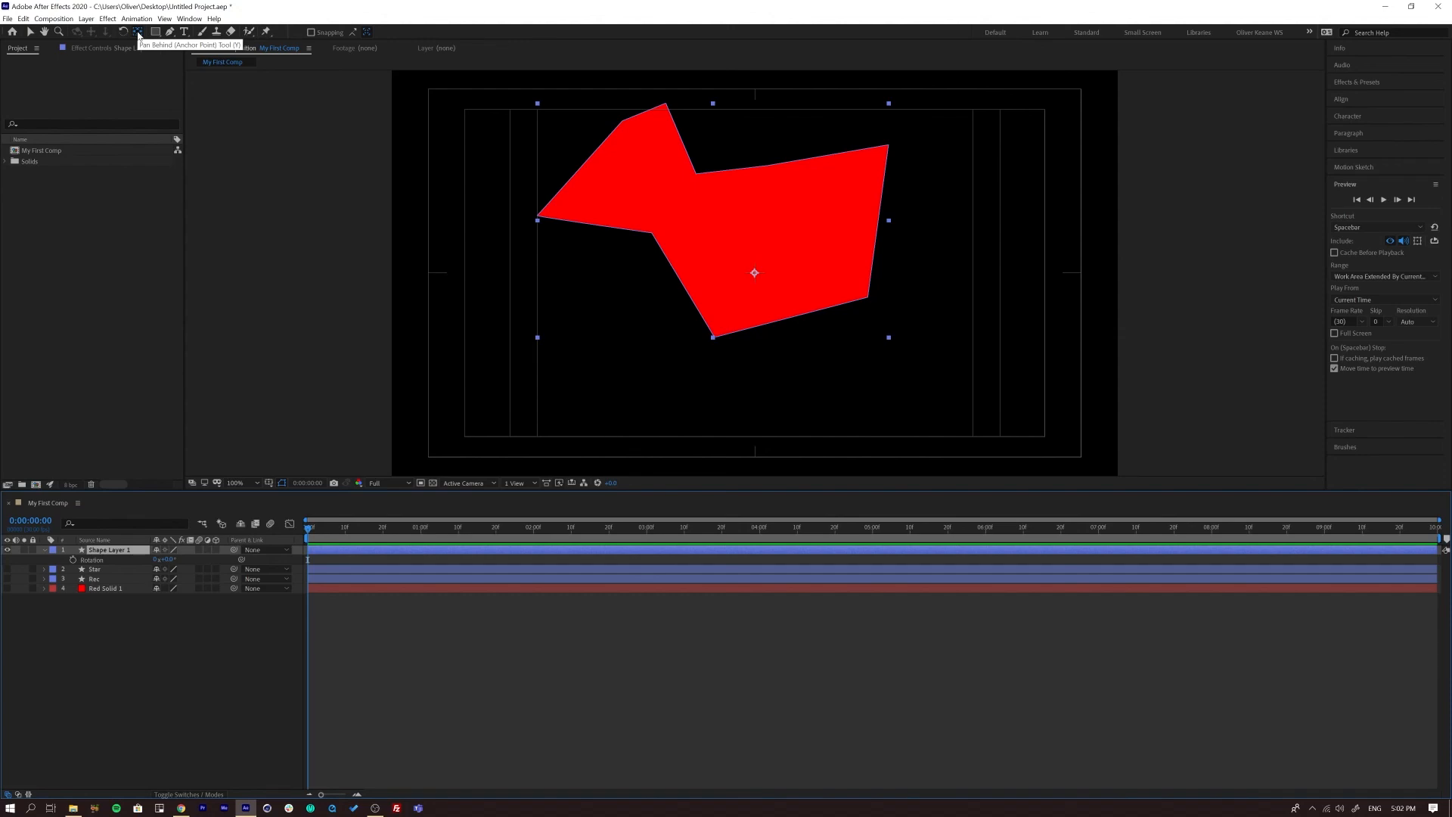
left_click_drag(755, 273, 717, 230)
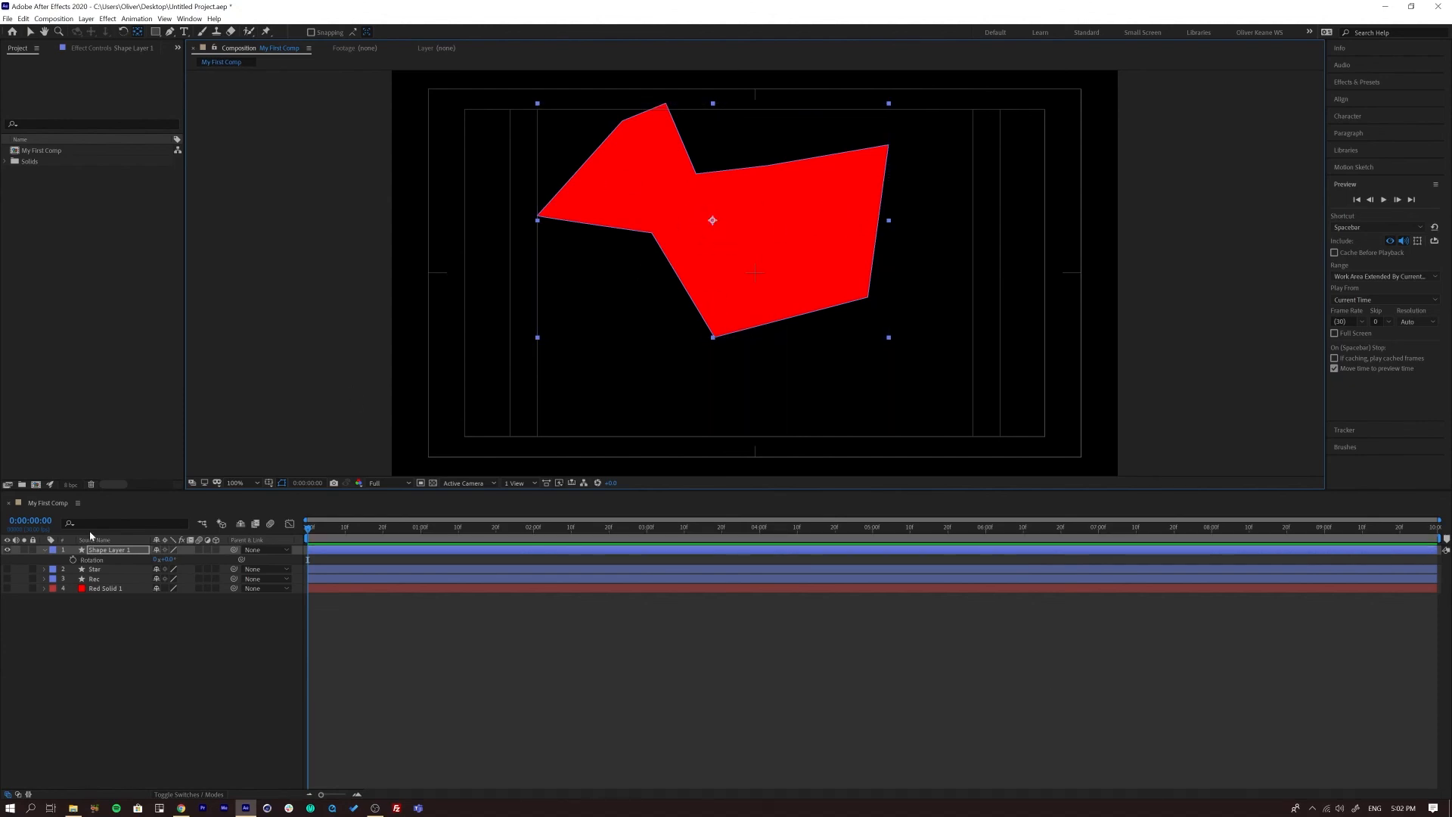
left_click_drag(165, 559, 529, 512)
key("ctrl+z")
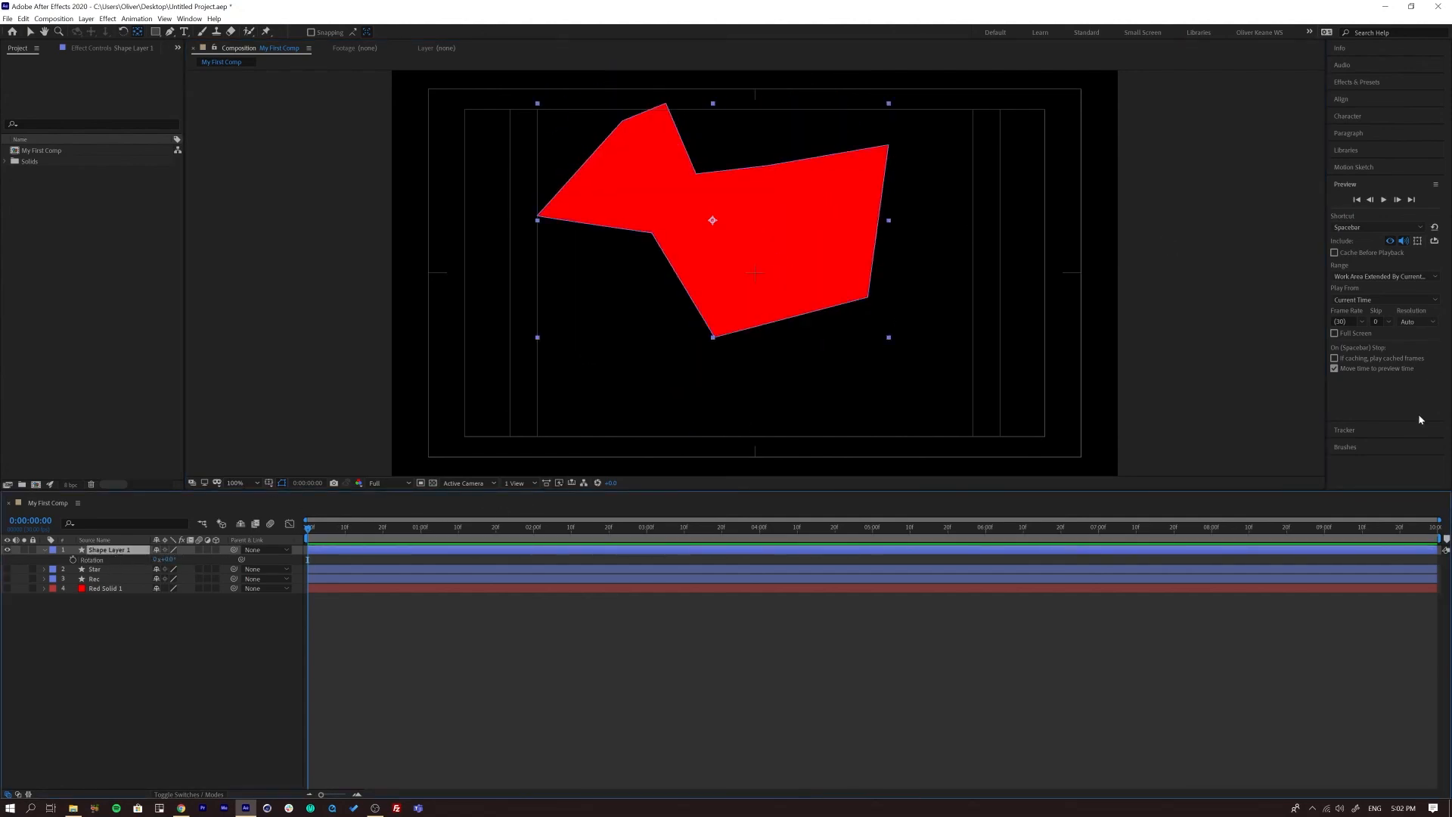
Align the drawn shape horizontally and vertically to the centre of the composition
left_click(1349, 99)
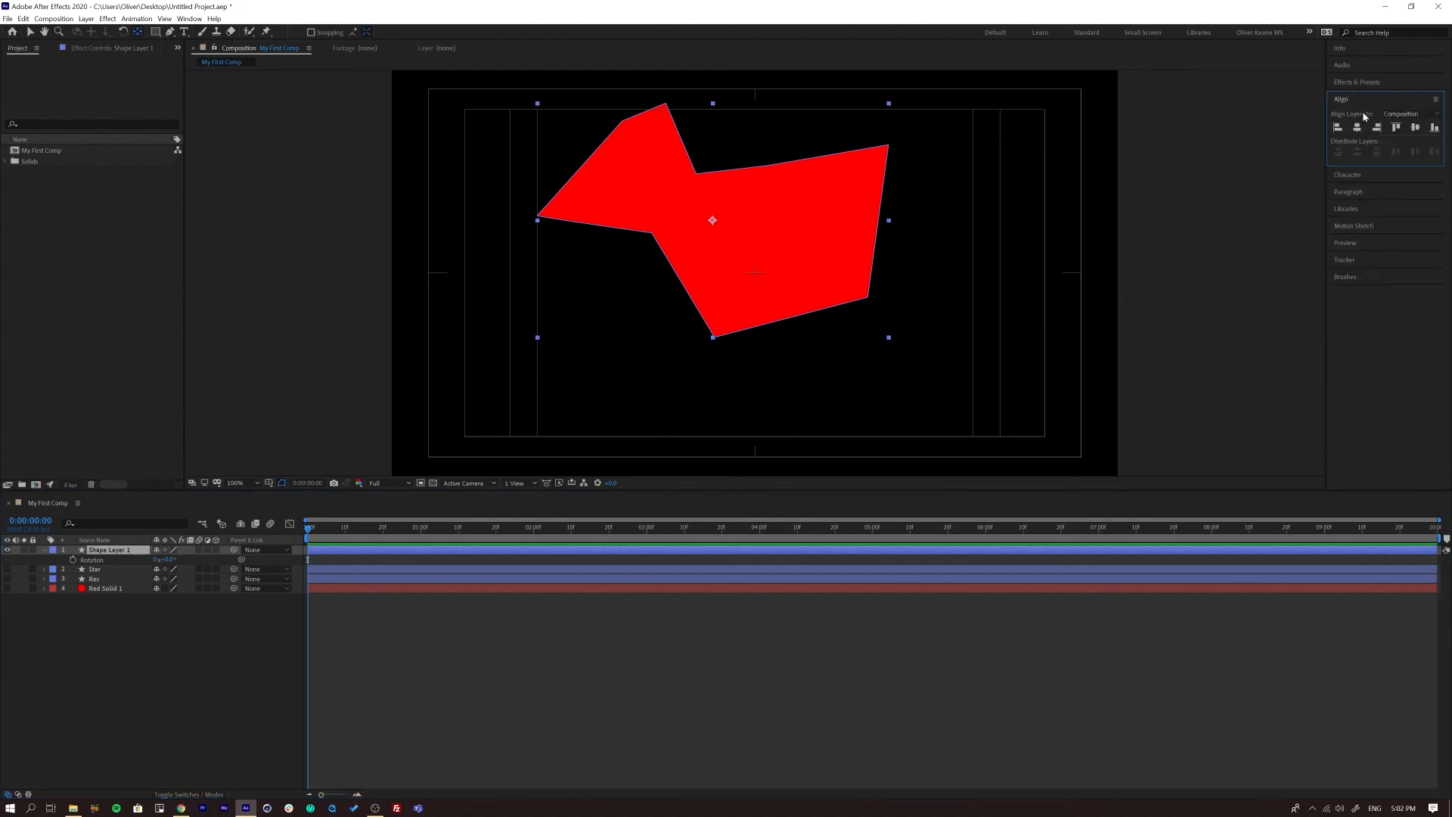
left_click(1357, 128)
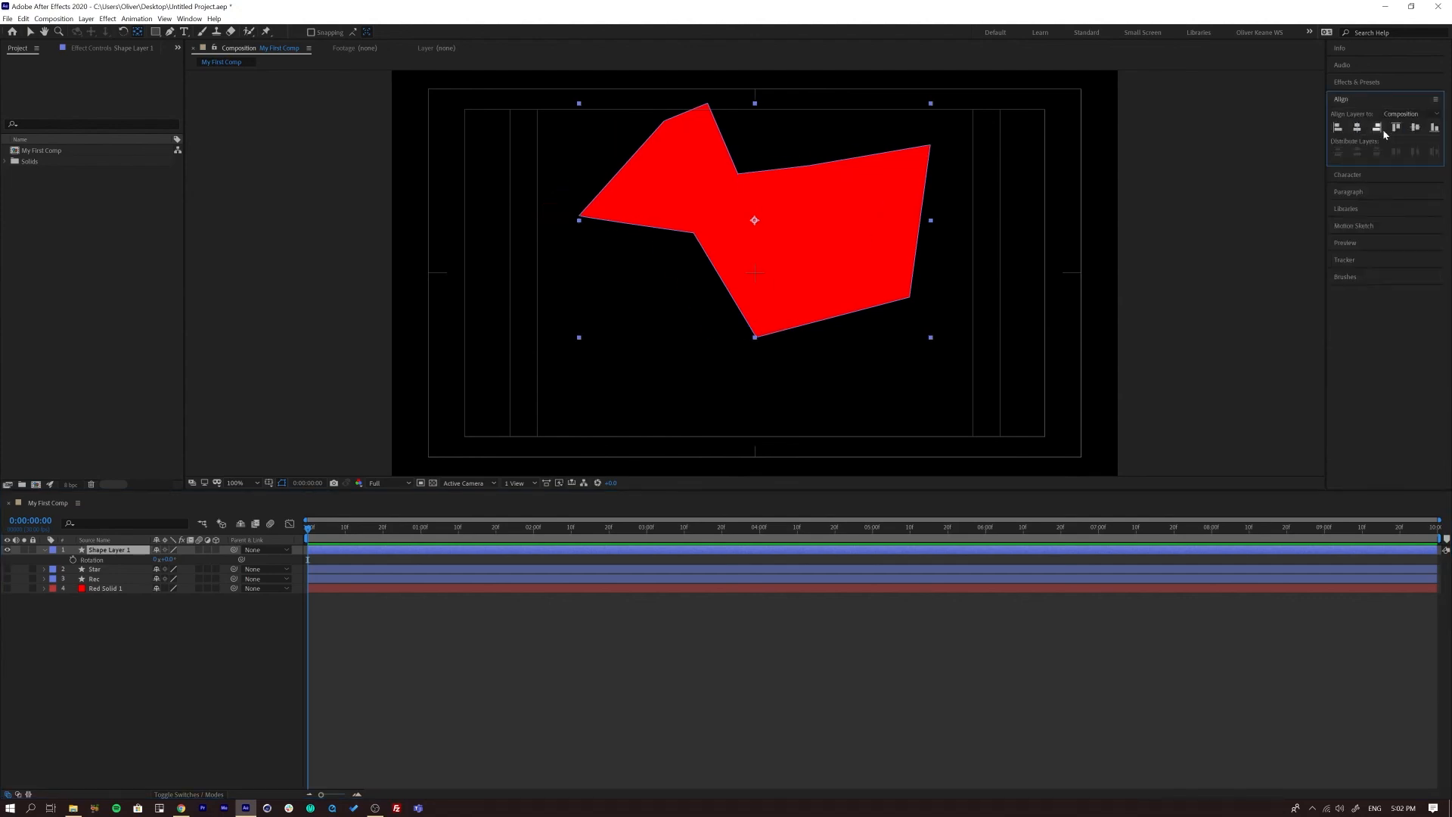
left_click(1416, 129)
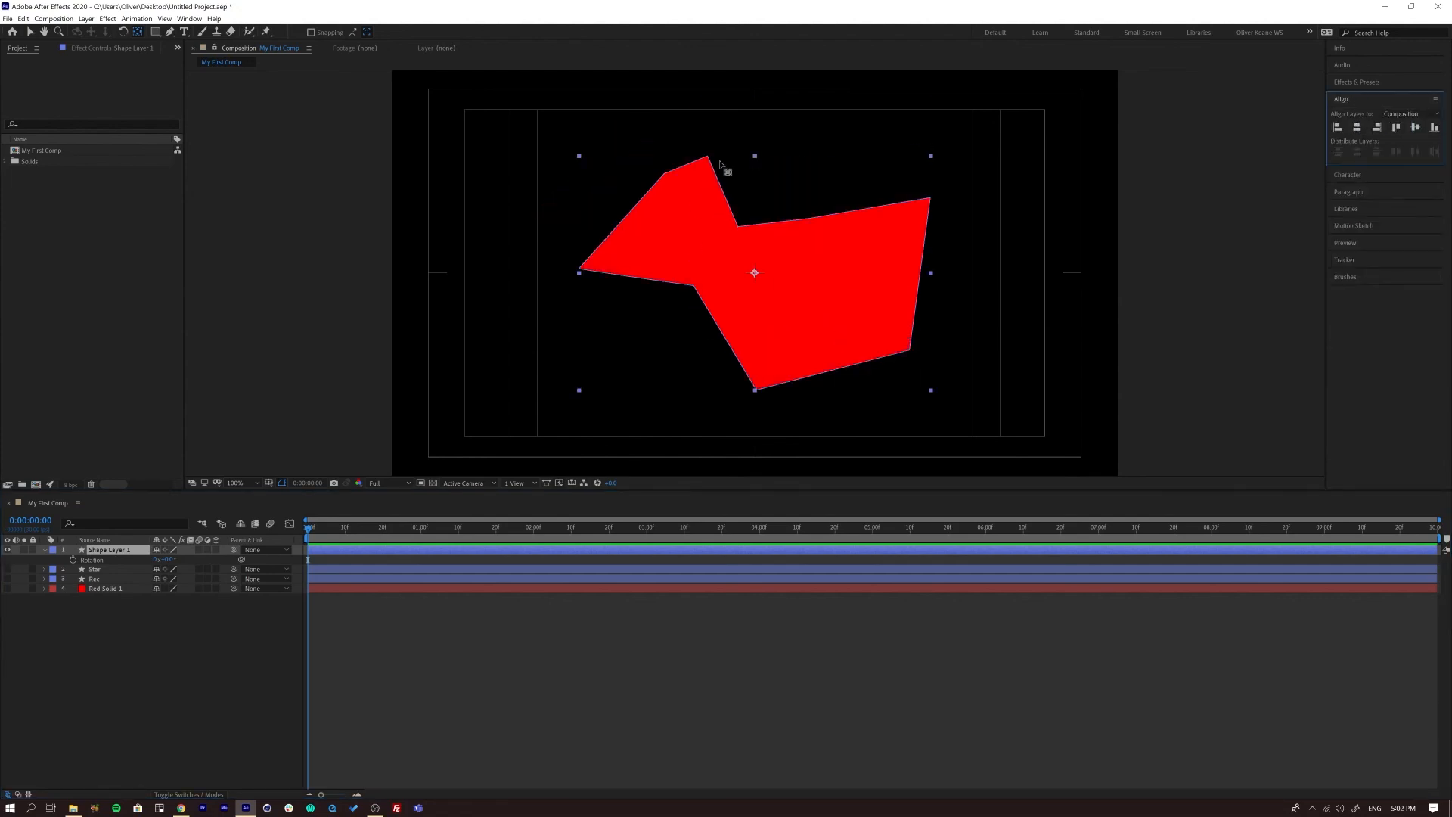
left_click(104, 651)
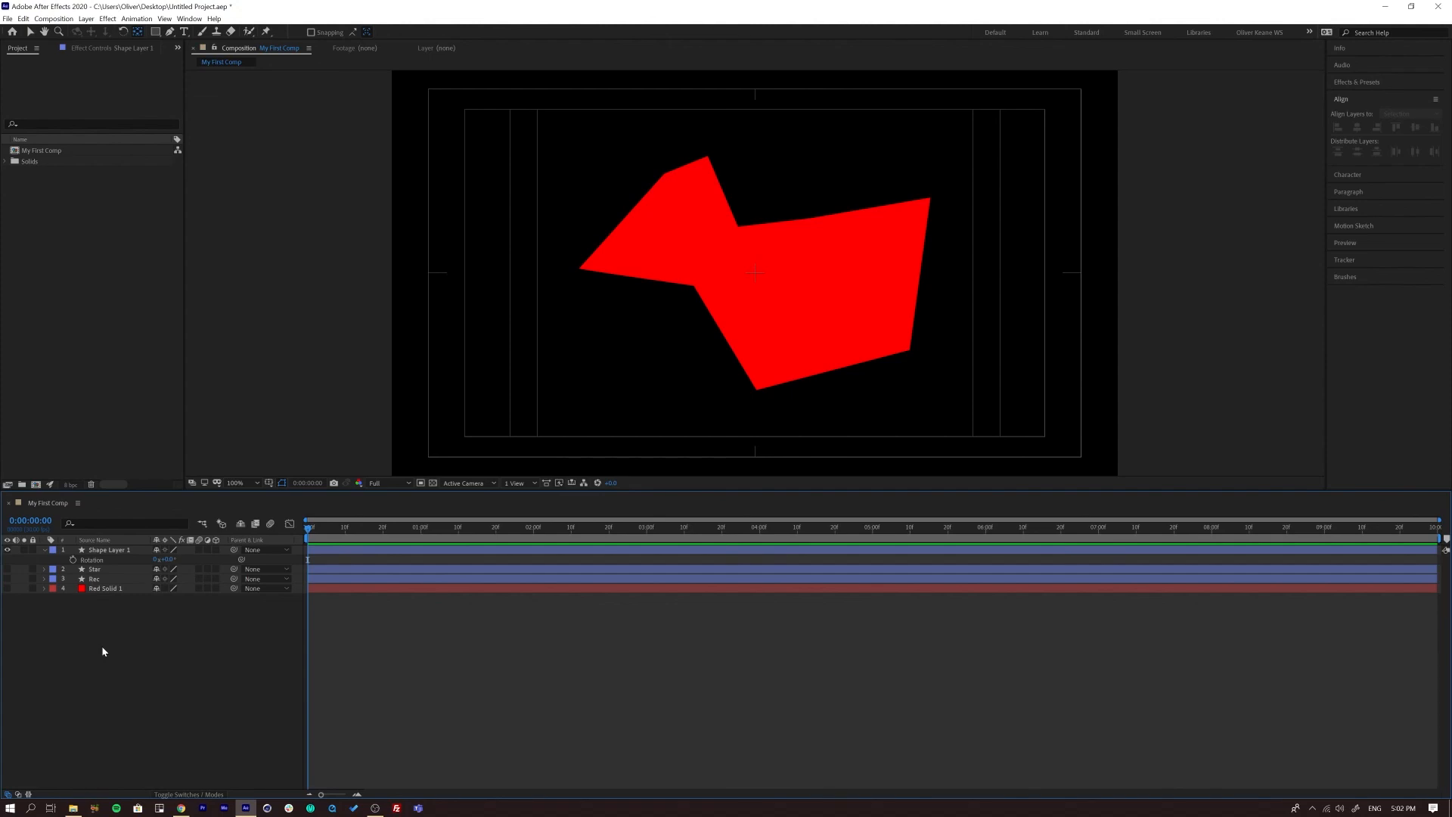
Test and undo a rotation of the centred shape, and delete its layer
left_click(108, 551)
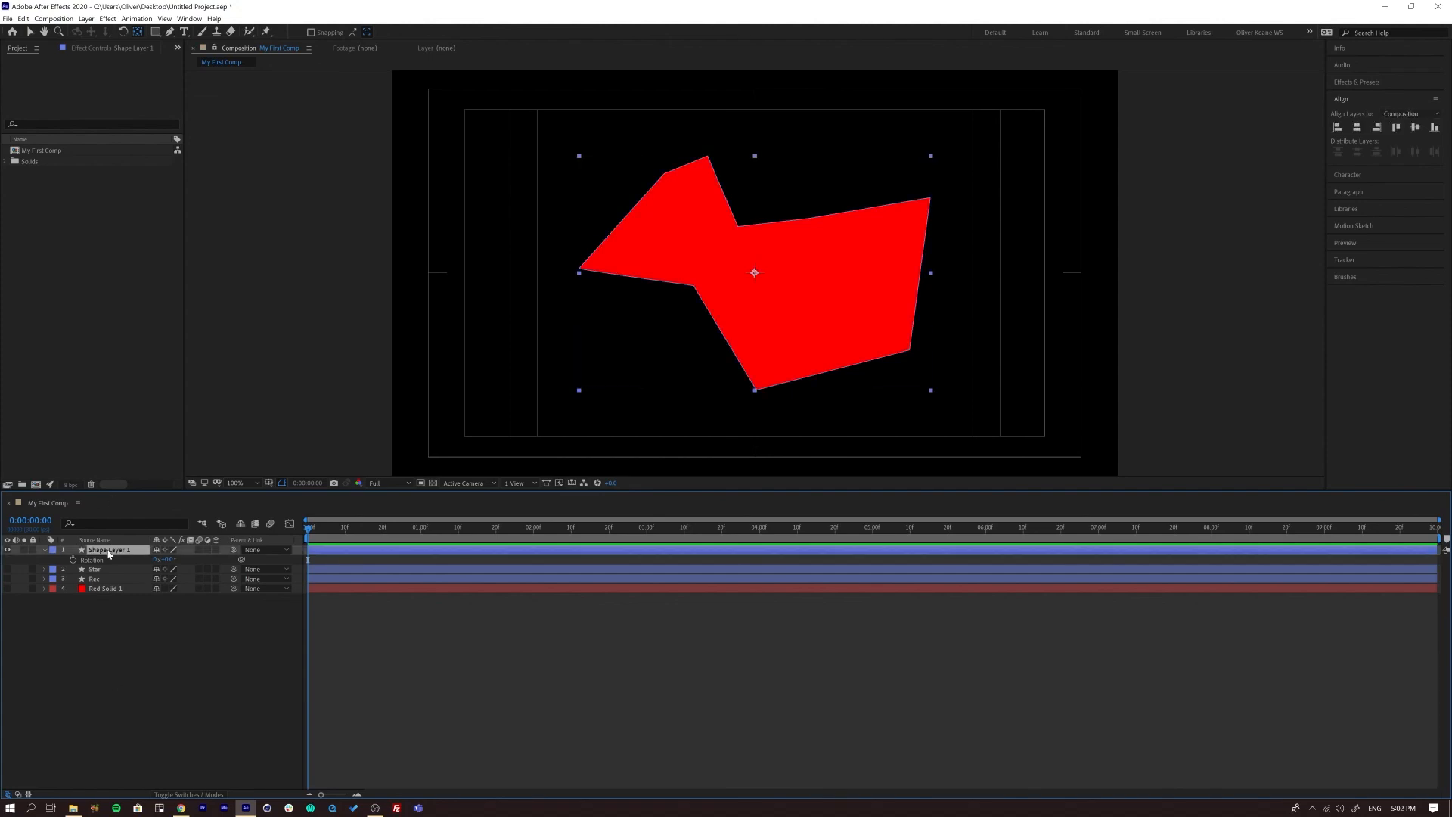
left_click_drag(167, 560, 256, 525)
key("ctrl+z")
left_click(194, 646)
left_click(120, 552)
key("BackSpace")
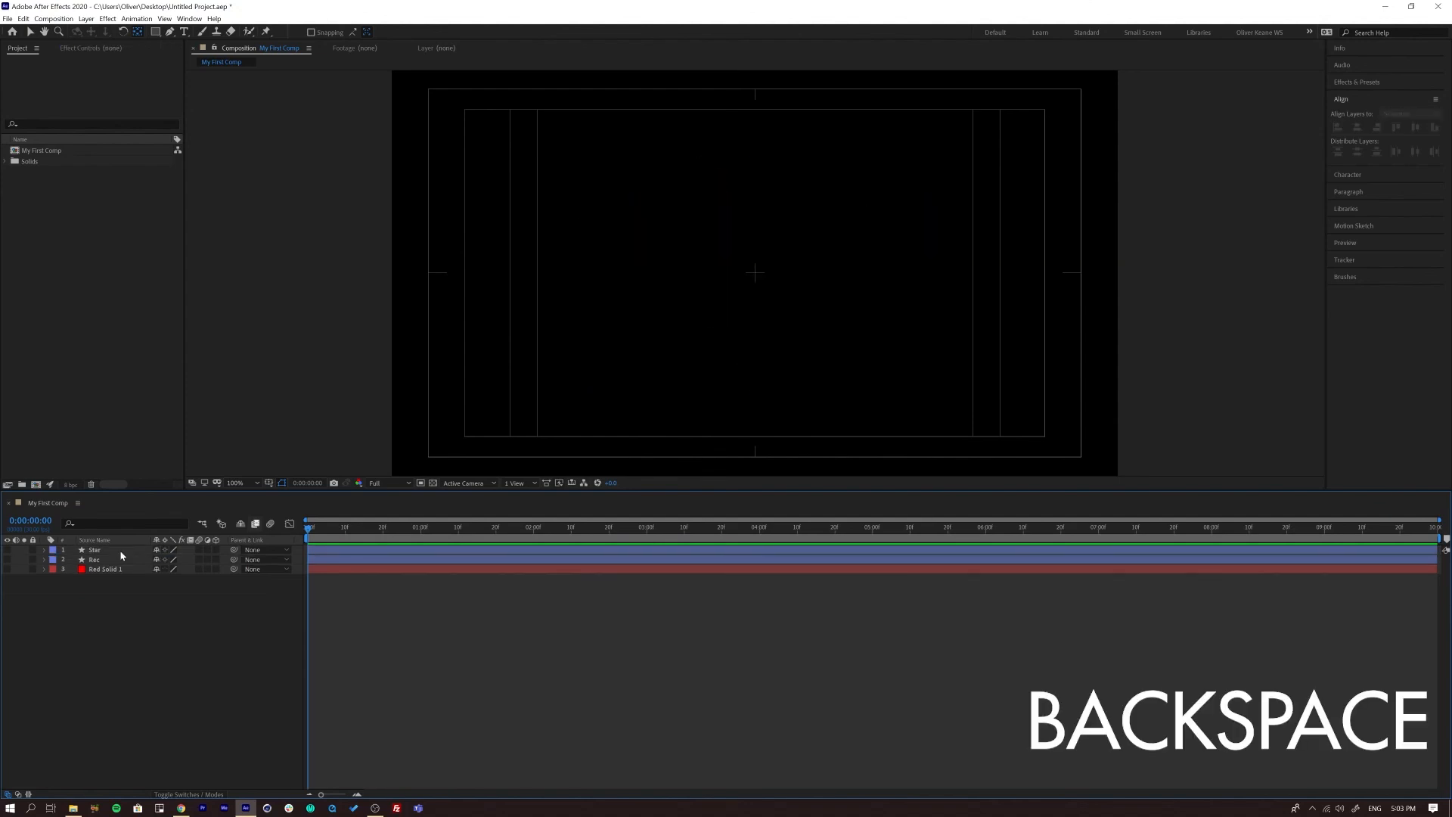
Show the Star, Rec and Red Solid 1 layers for comparison, and hide all three again
left_click(6, 550)
left_click(7, 560)
left_click(8, 568)
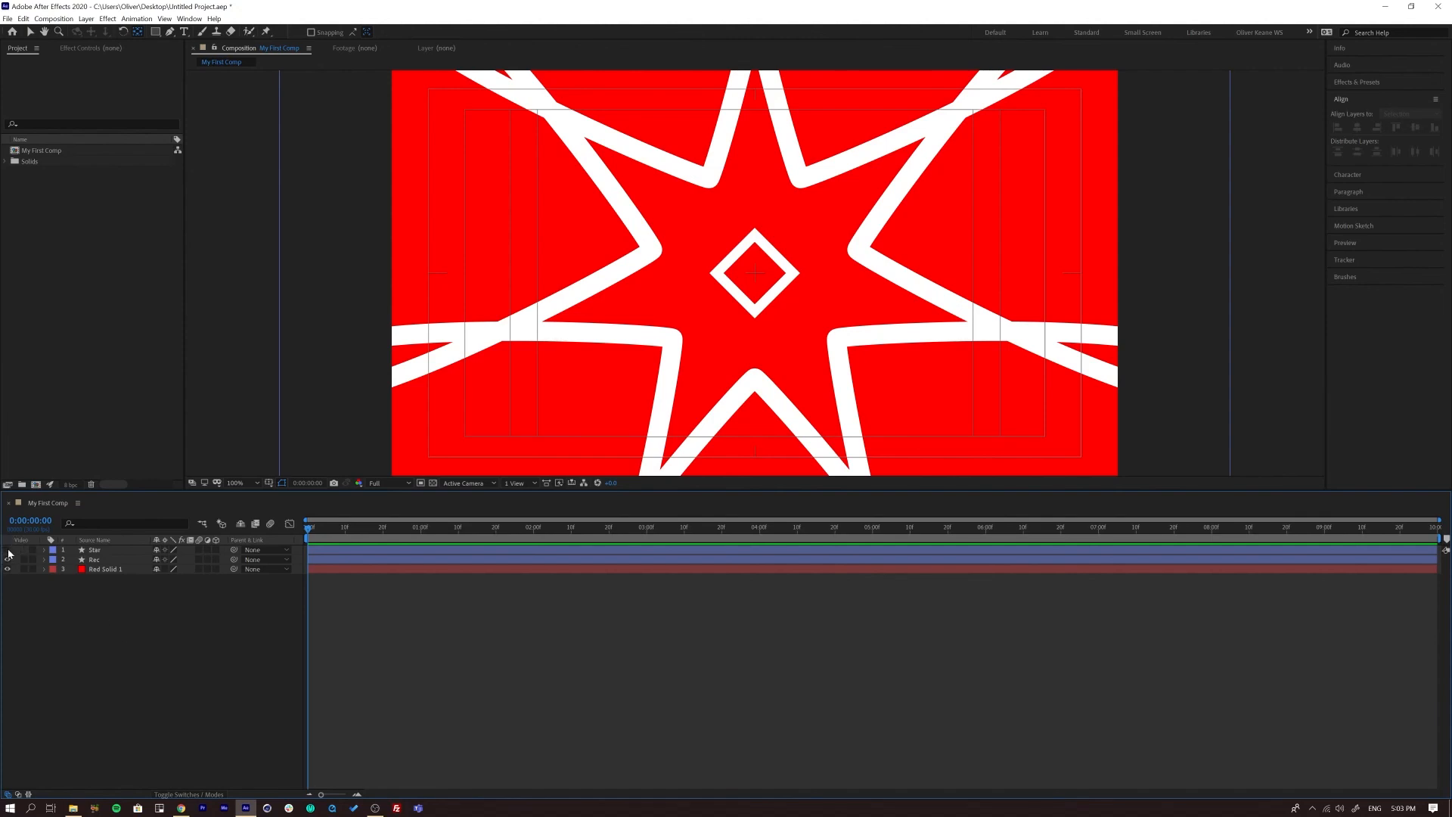
left_click_drag(8, 550, 7, 569)
Draw another closed, irregular eight-point red shape with the Pen tool around the middle of the composition
left_click(169, 31)
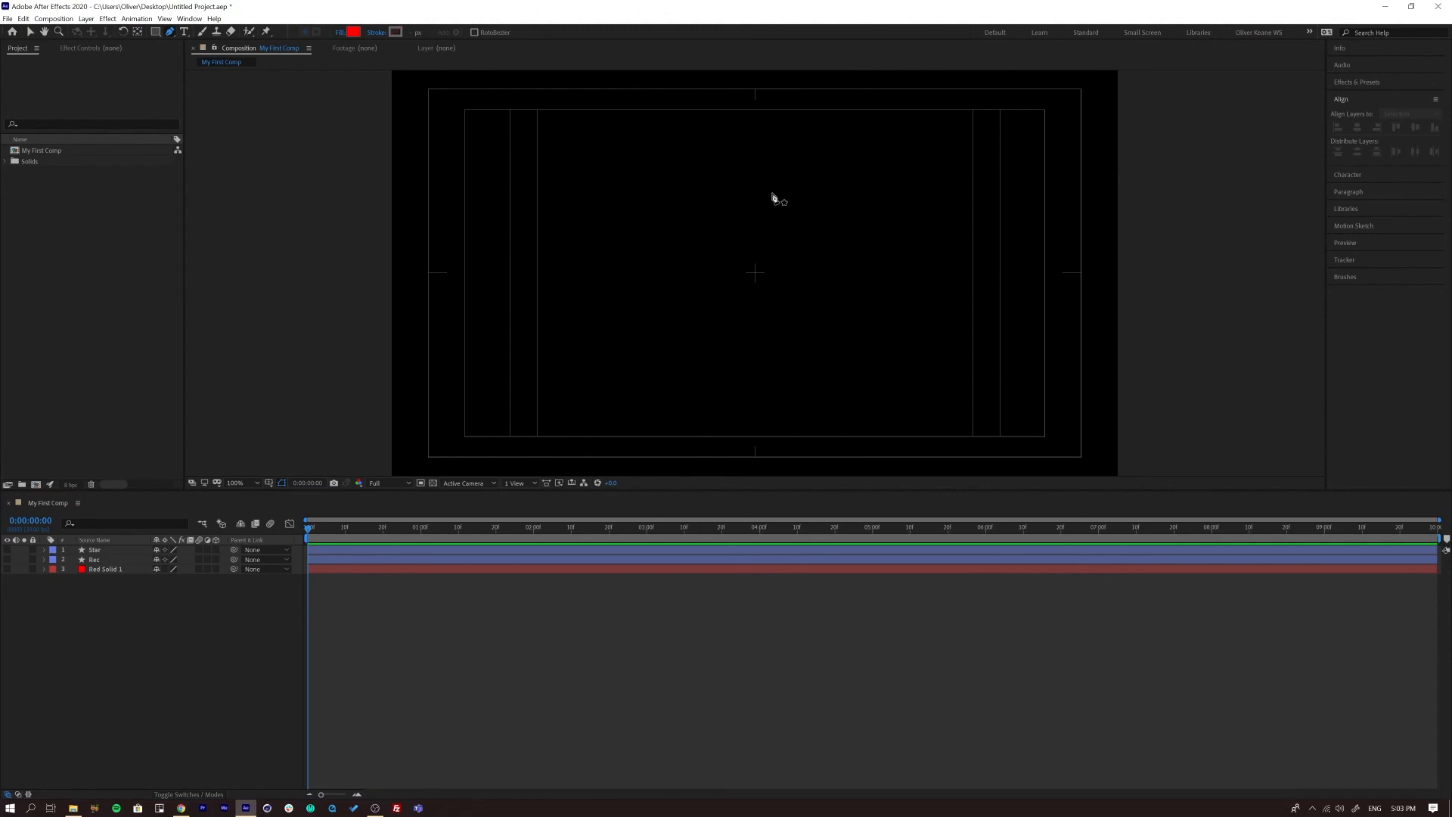
left_click(747, 159)
left_click(630, 210)
left_click(674, 319)
left_click(820, 366)
left_click(941, 288)
left_click(847, 270)
left_click(910, 181)
left_click(882, 132)
left_click(748, 159)
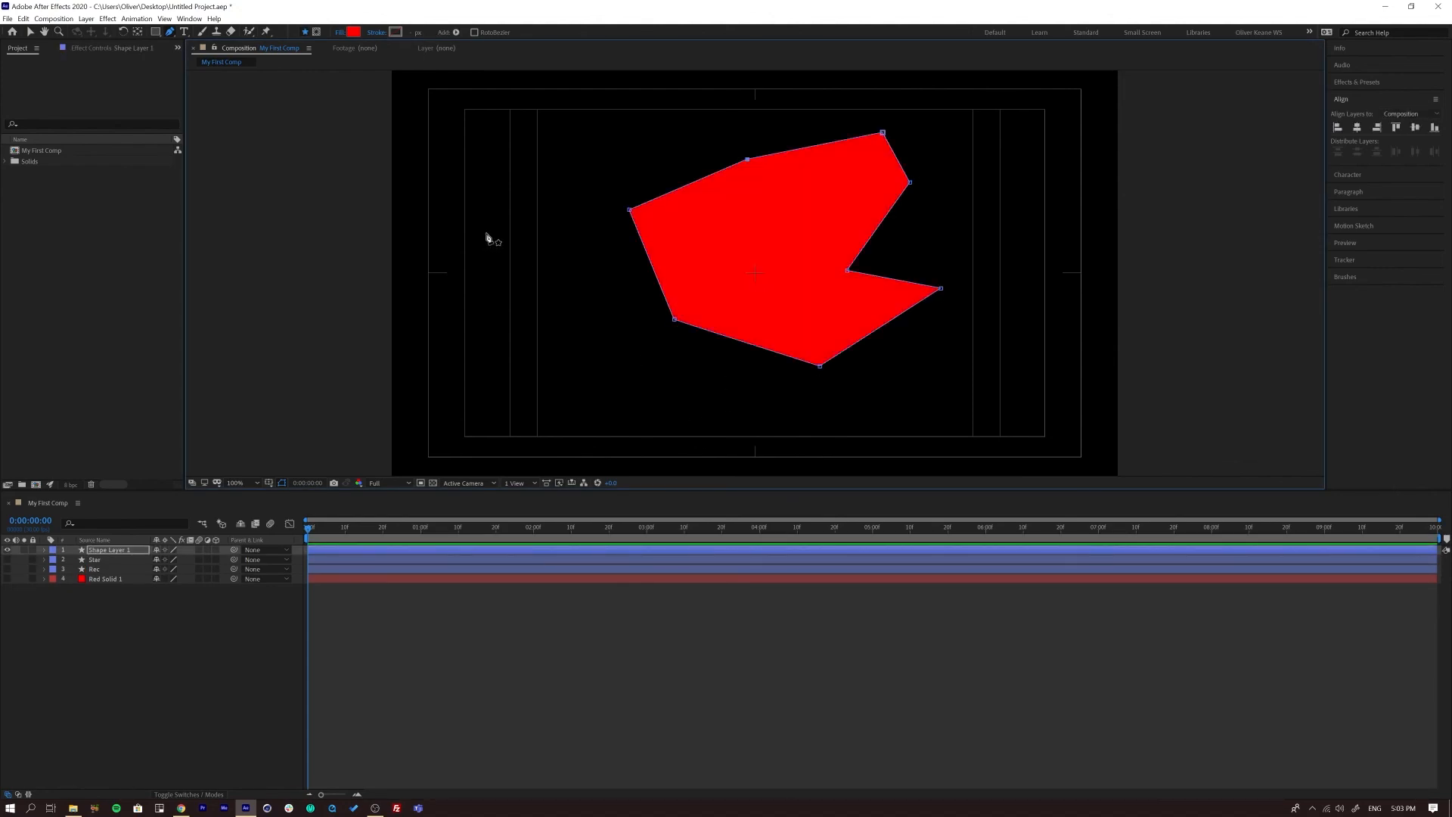
Toggle the mask and shape path visibility off and on repeatedly to compare the drawn shape with and without its outline
left_click(282, 483)
left_click(281, 484)
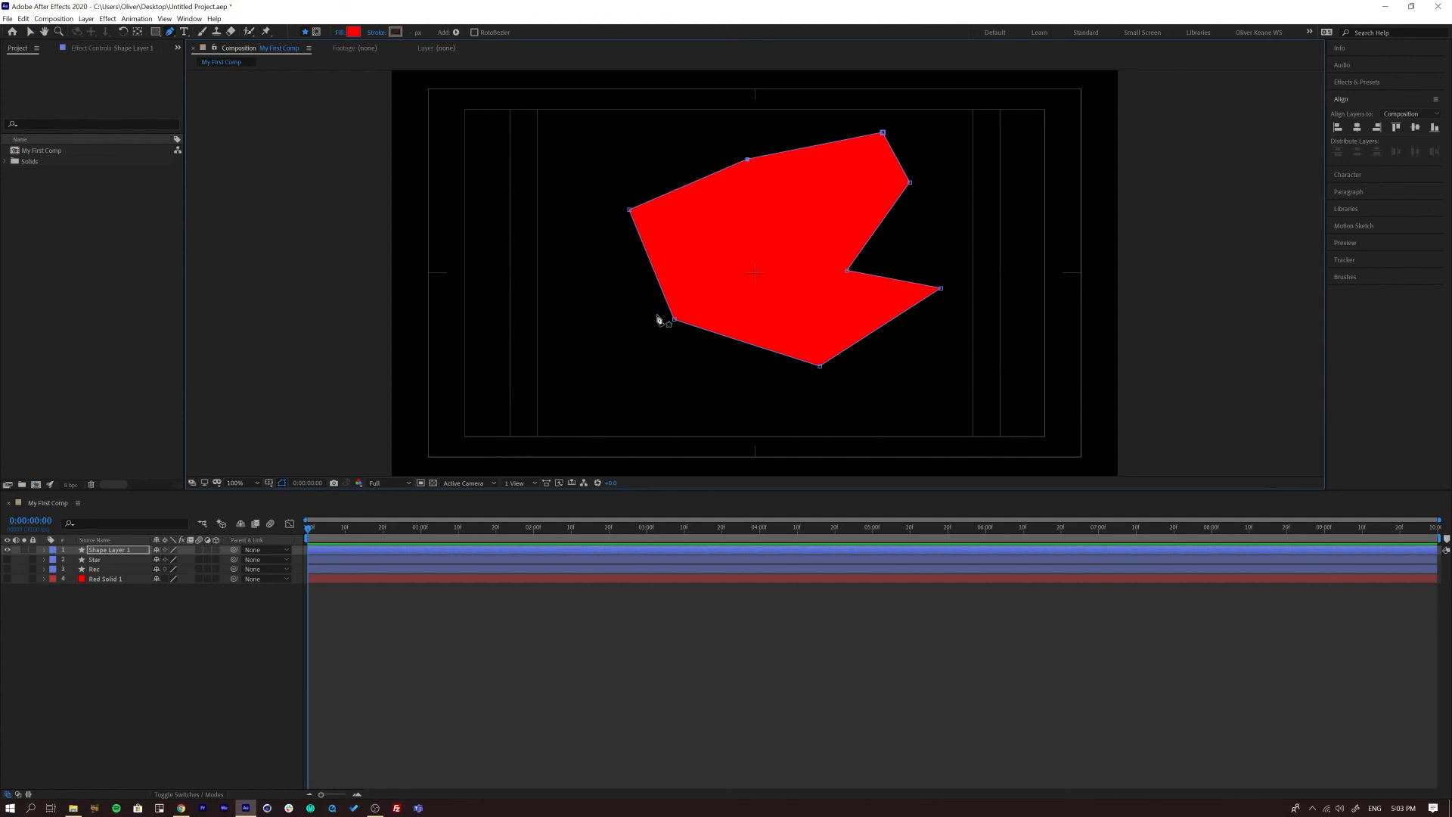
left_click(284, 485)
left_click(283, 484)
left_click(284, 485)
left_click(284, 484)
left_click(283, 484)
left_click(284, 485)
left_click(283, 485)
left_click(284, 484)
left_click(284, 485)
left_click(283, 485)
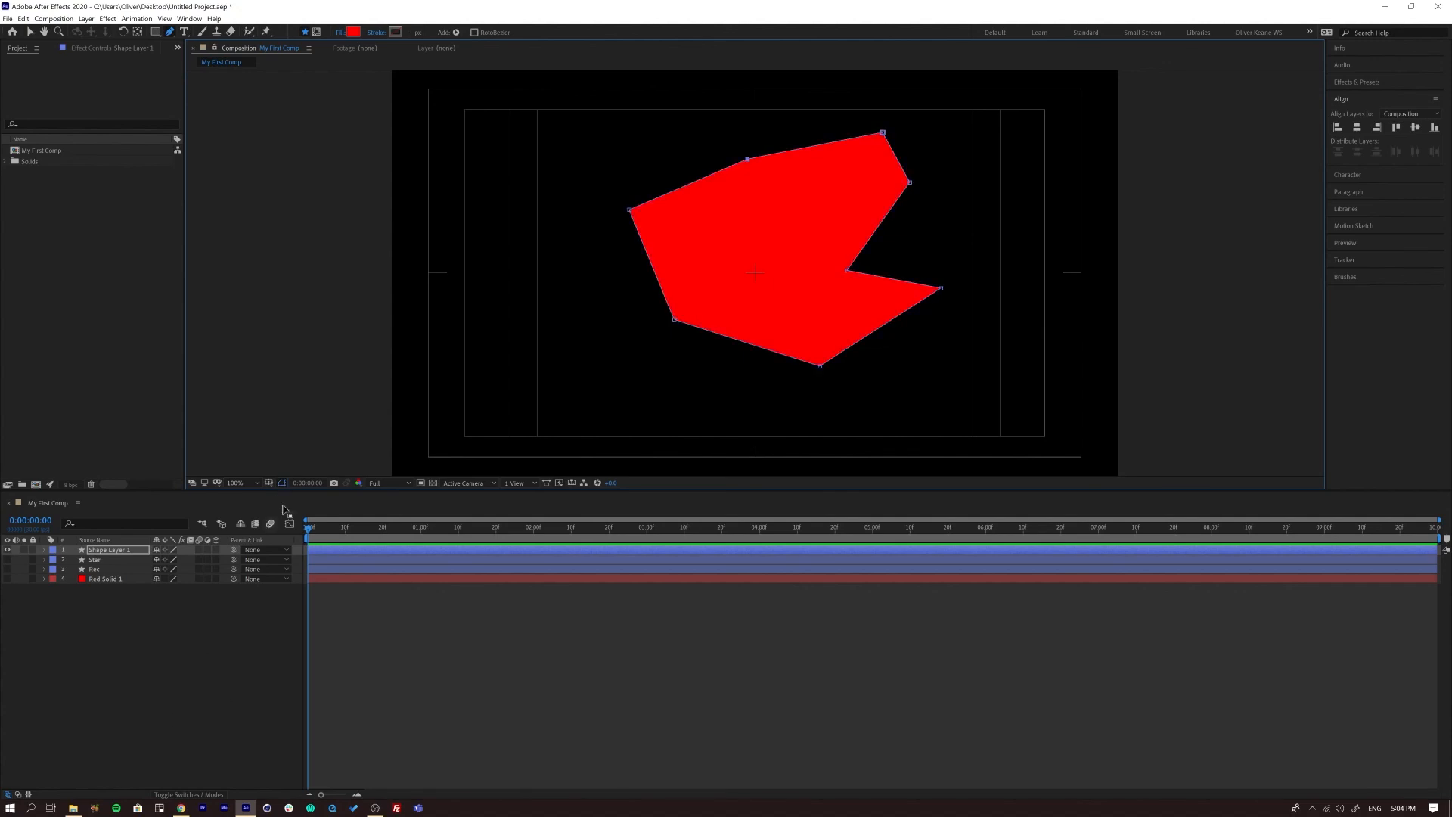
Hide the pen-drawn shape, check the Star layer briefly, and show and select only the Rec layer
left_click(7, 550)
left_click(7, 559)
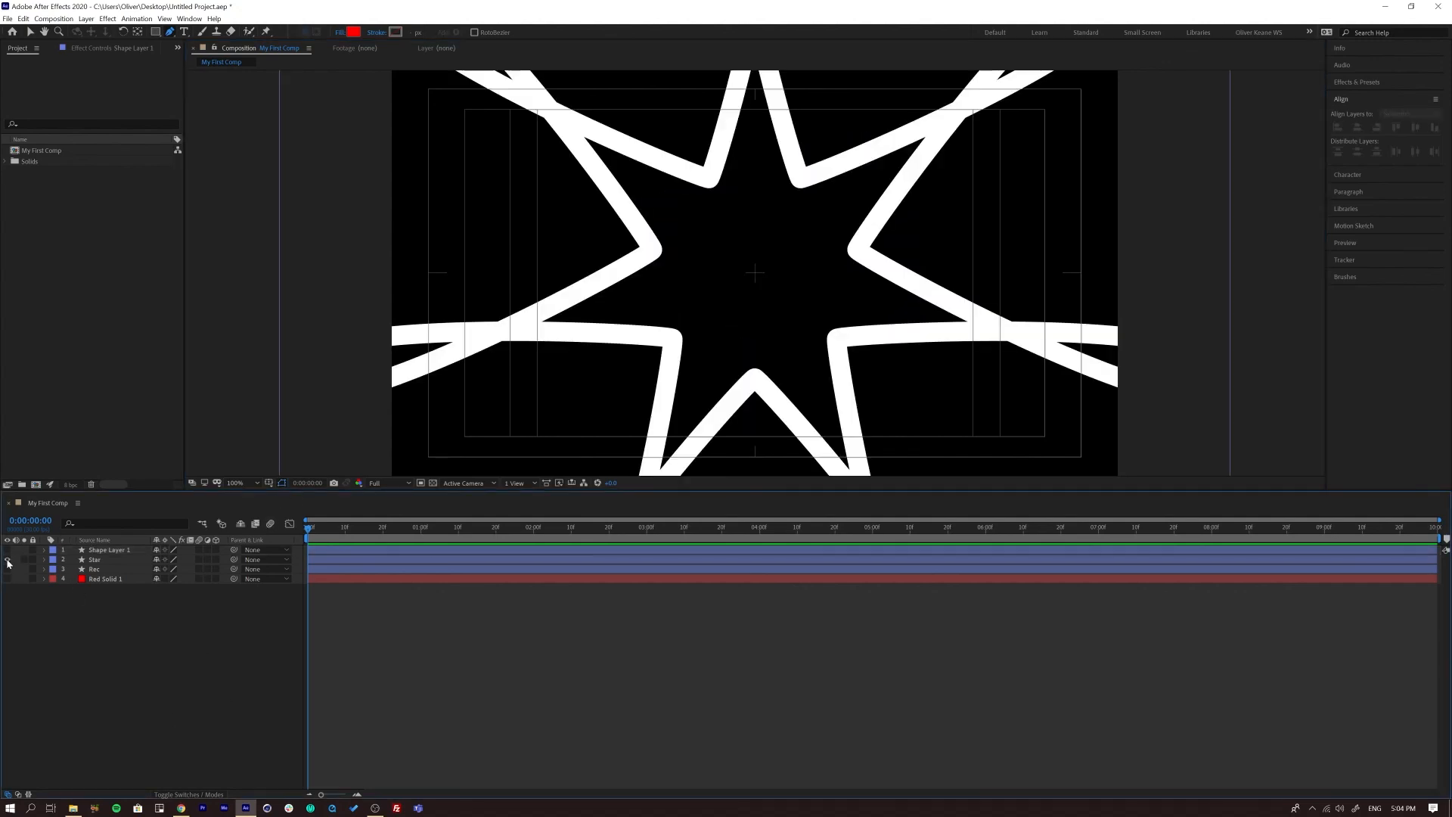
left_click(7, 559)
left_click(7, 569)
left_click(96, 569)
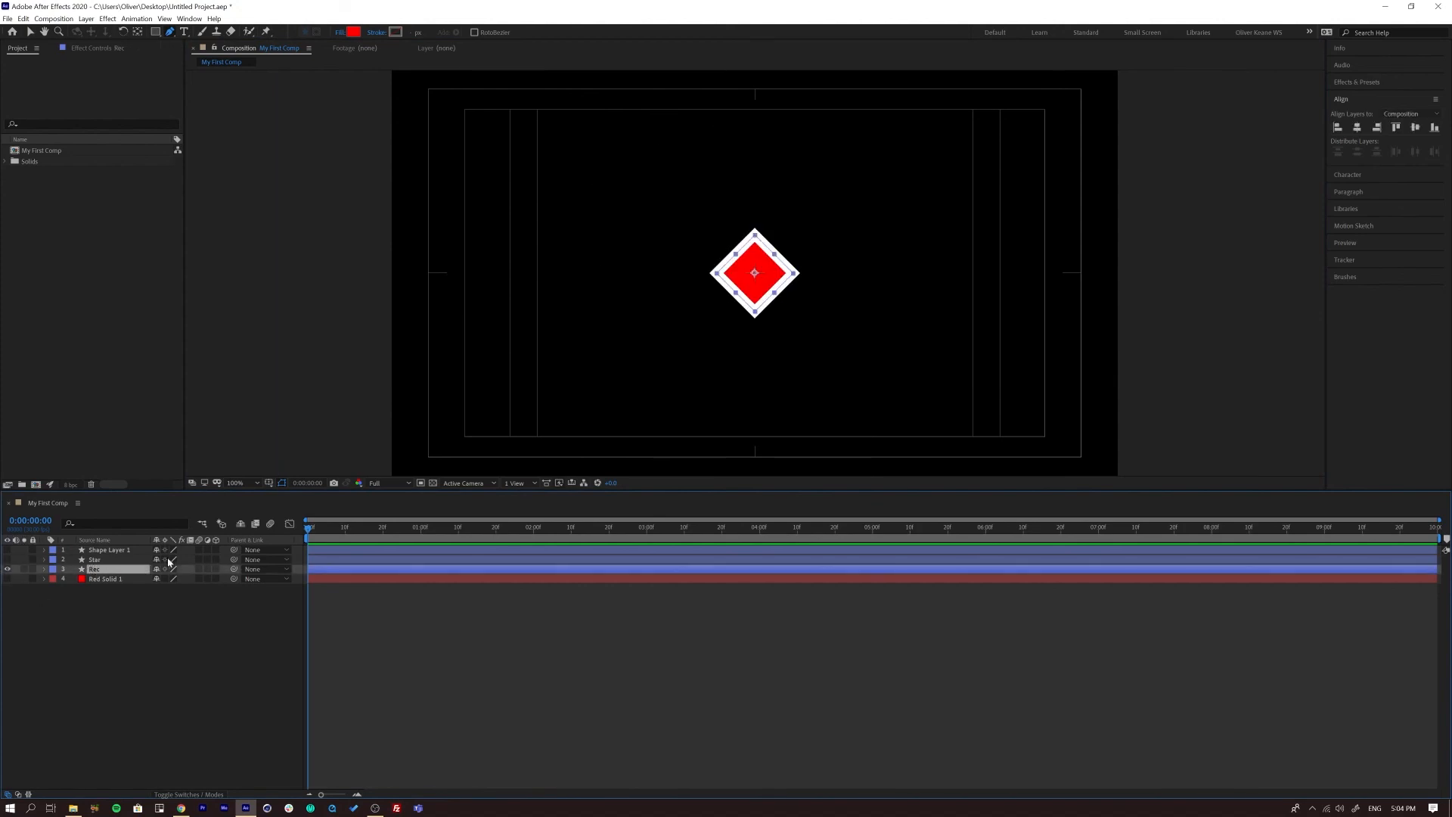
Toggle the mask and shape path visibility to examine the Rec layer's outline, and deselect the layer
left_click(282, 483)
left_click(282, 482)
left_click(282, 482)
left_click(283, 482)
left_click(282, 482)
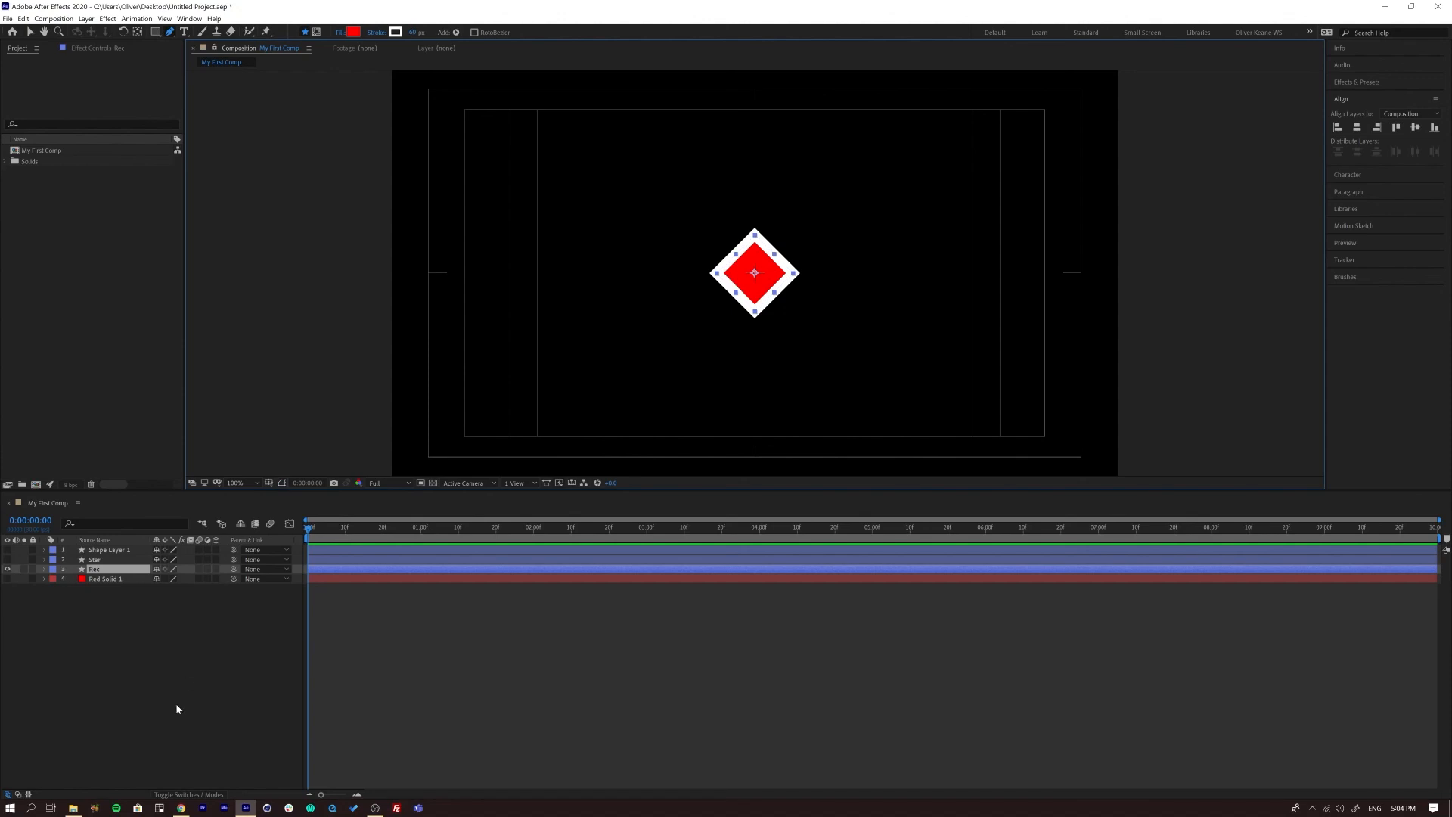
left_click(176, 704)
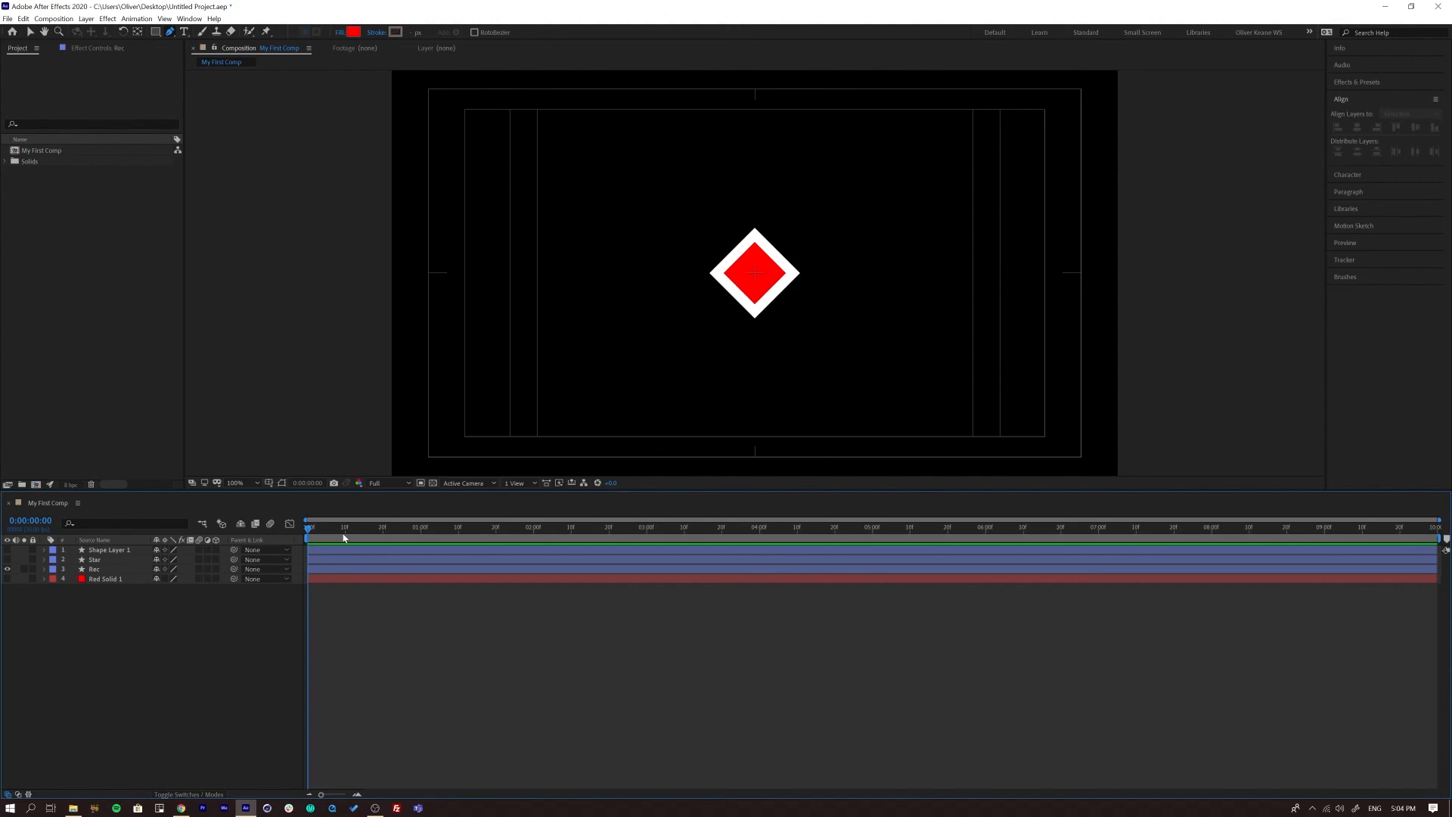
Show the red solid alone to compare it with the Rec shape, and switch visibility back to the Rec layer
left_click(8, 569)
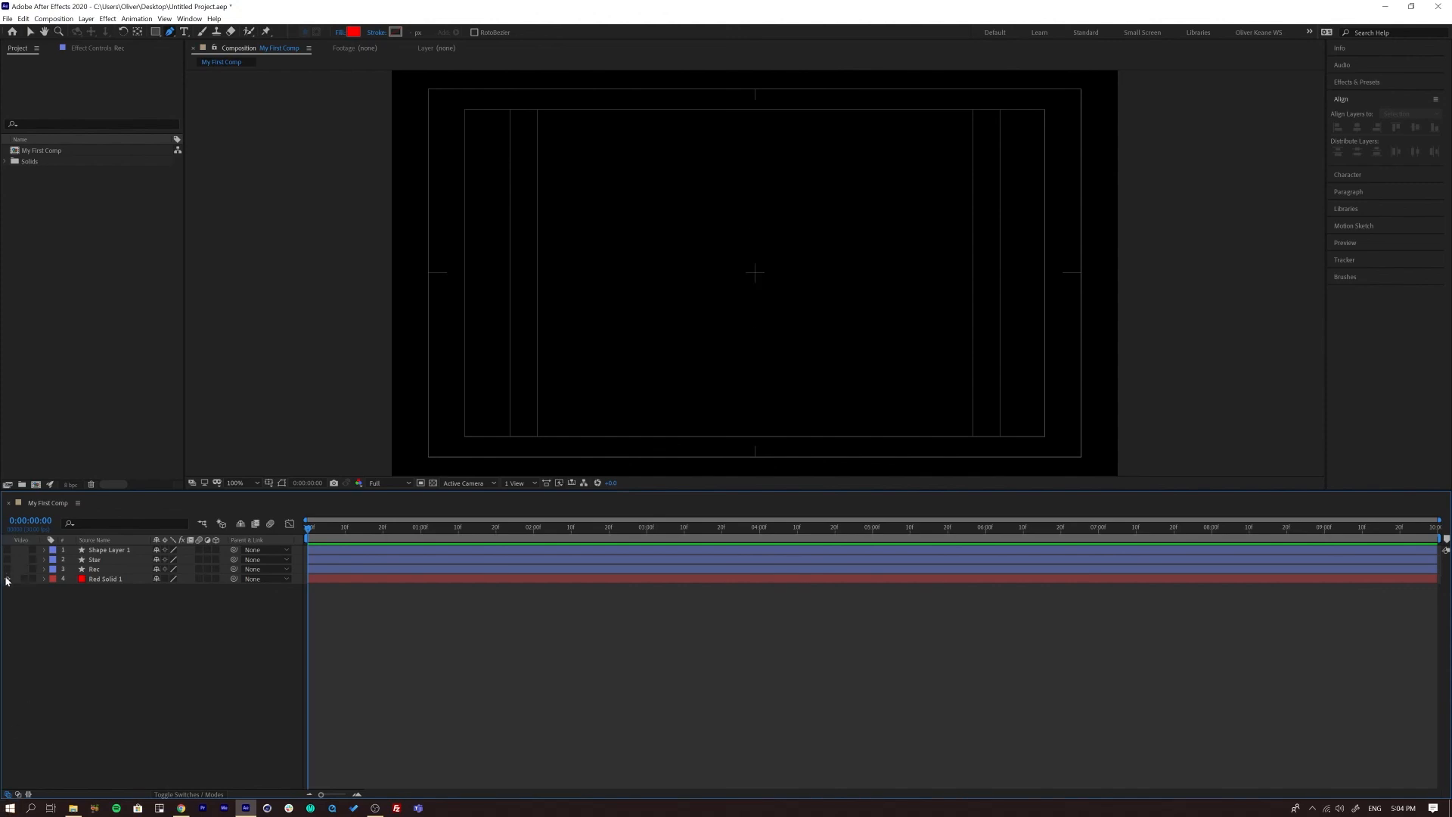
left_click(7, 579)
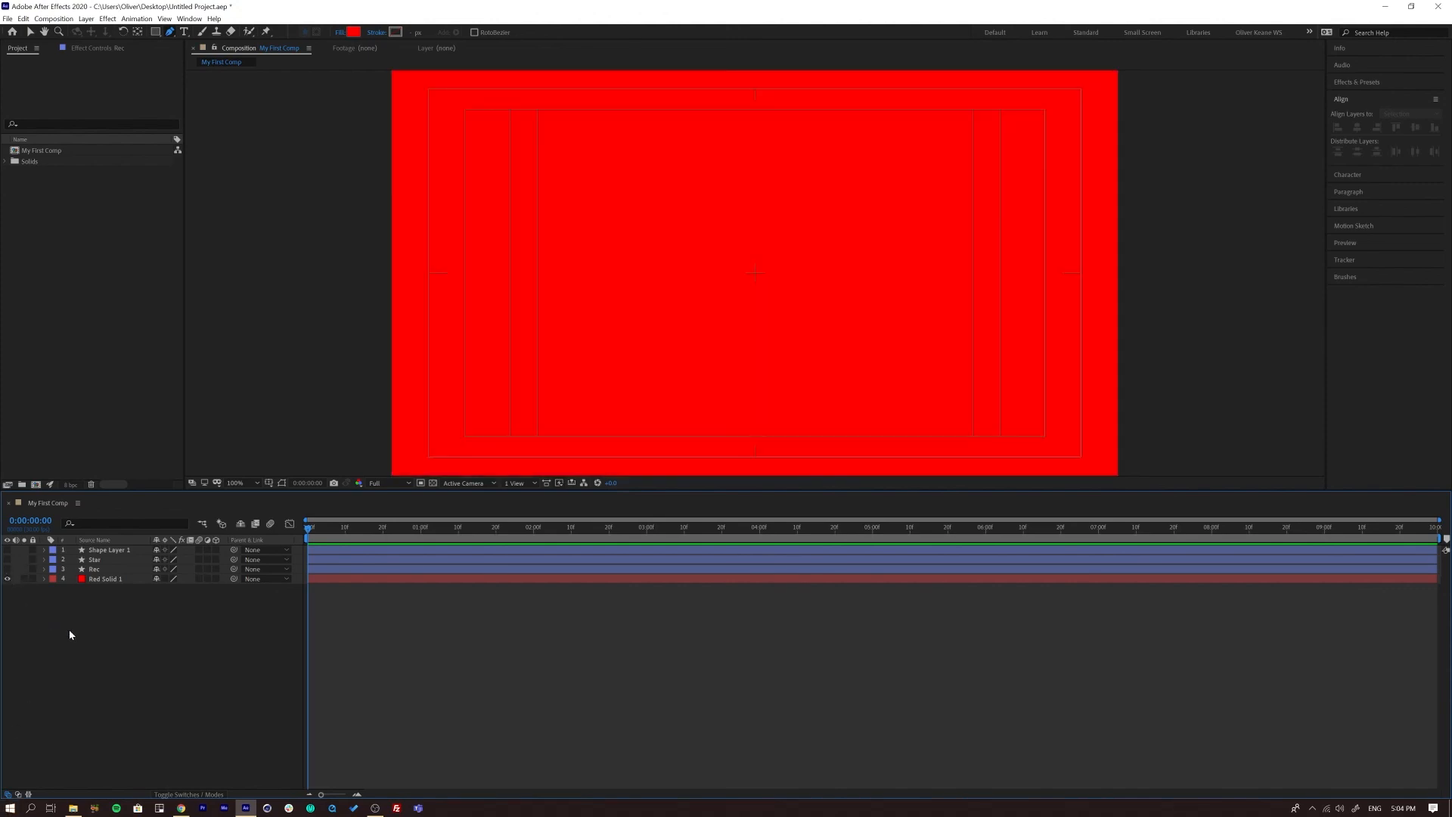
left_click(7, 578)
left_click(8, 568)
Expand the Rec layer's properties and enlarge its rectangle path size to about 1737
left_click(96, 572)
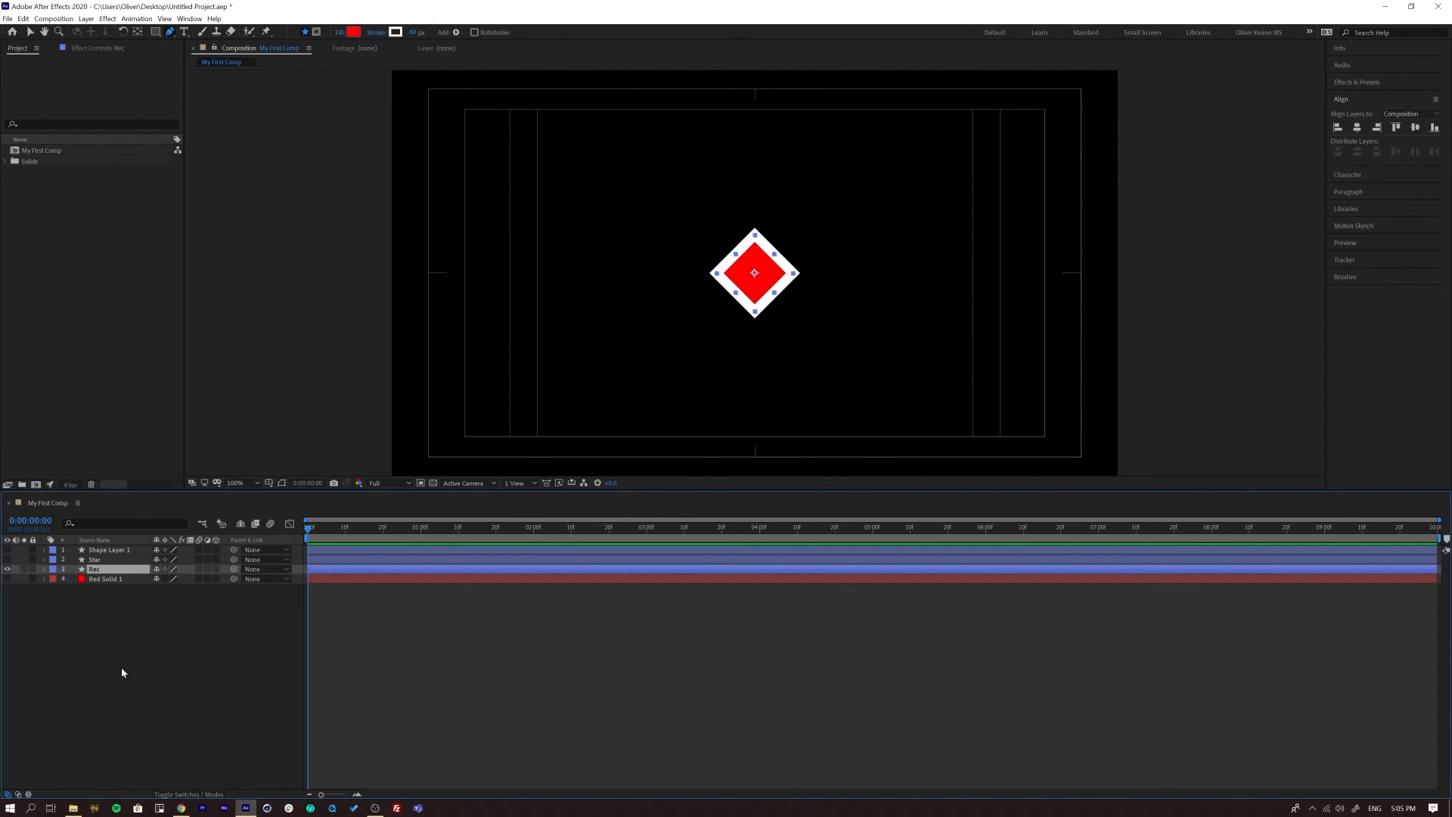
left_click(43, 571)
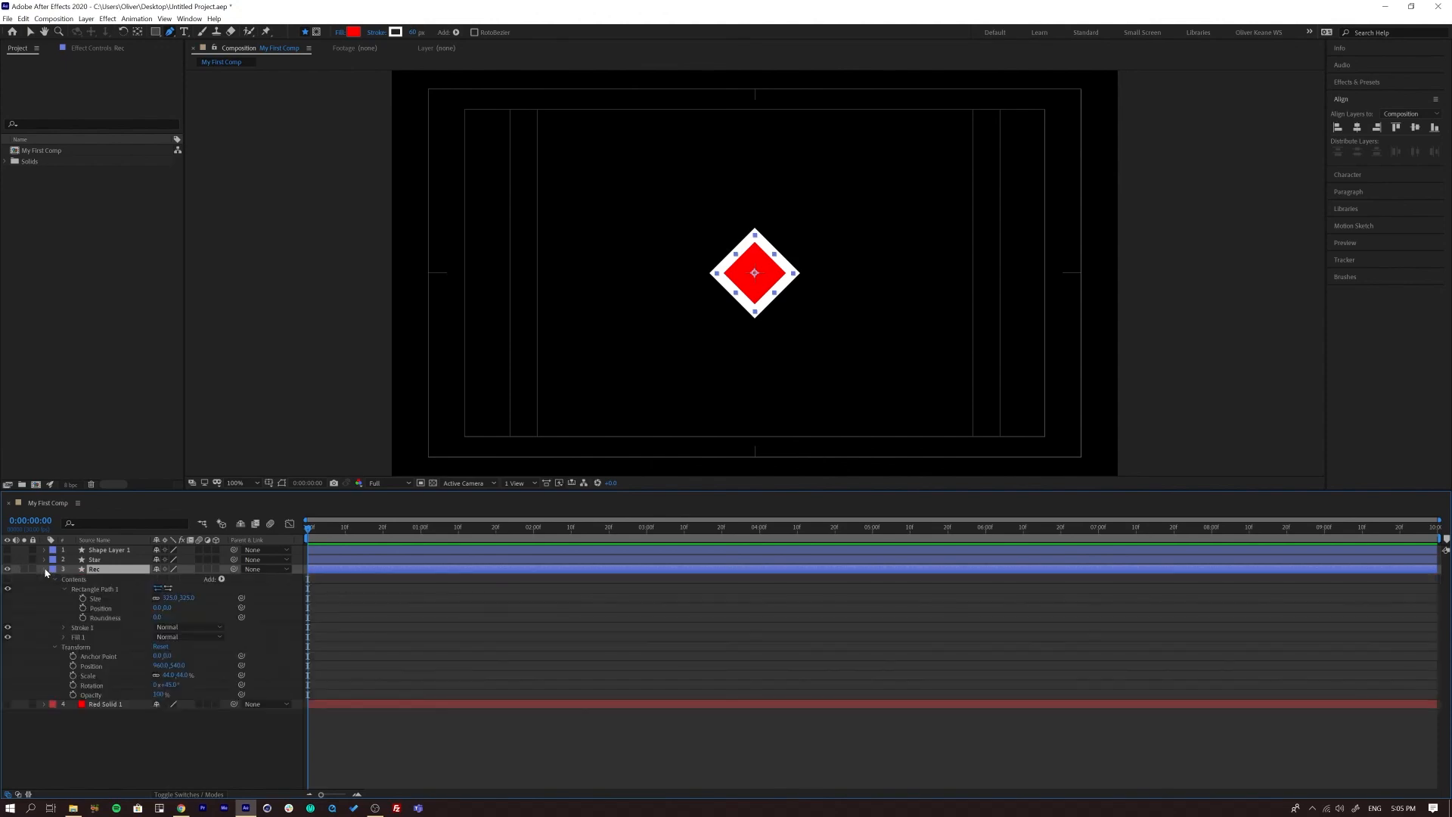
left_click(45, 572)
left_click(44, 571)
left_click_drag(162, 598, 894, 520)
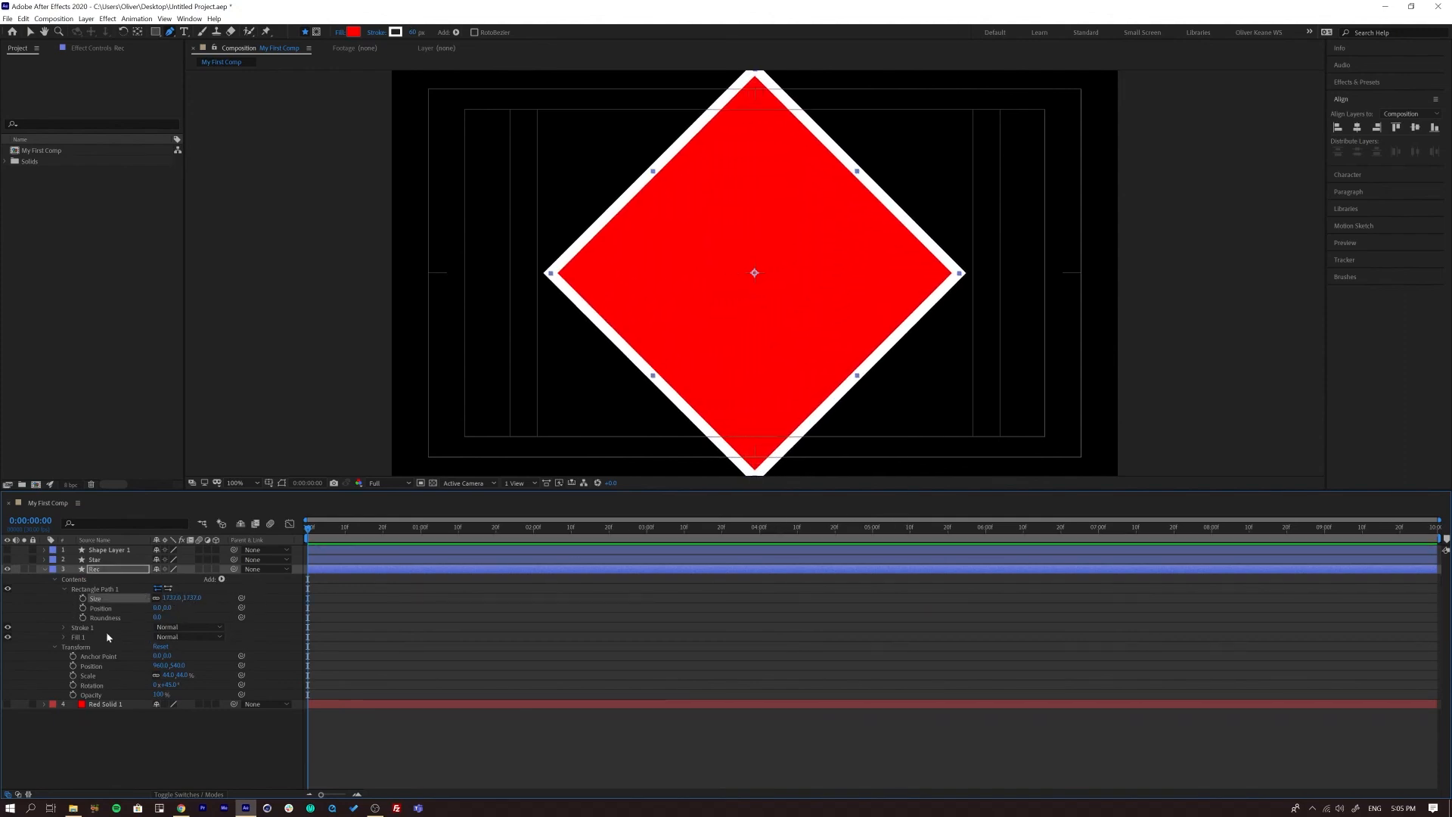
Increase the Rec shape's stroke width to about 214 and collapse the layer's properties
left_click(64, 626)
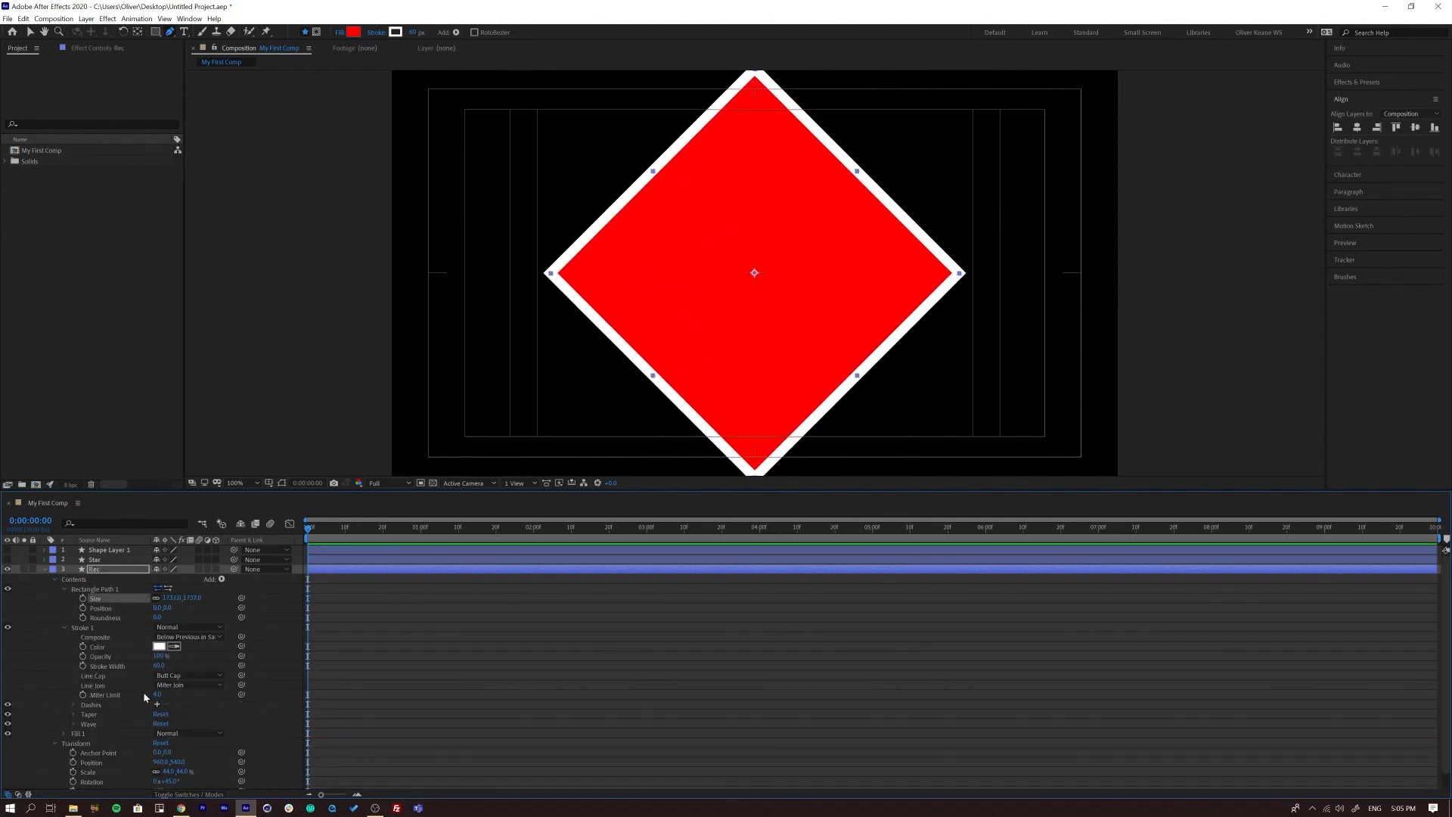
mouse_move(158, 666)
left_mouse_down()
mouse_move(145, 665)
mouse_move(665, 583)
mouse_move(662, 674)
mouse_move(984, 666)
mouse_move(393, 673)
mouse_move(1449, 614)
mouse_move(832, 618)
mouse_move(1210, 619)
mouse_move(35, 553)
left_mouse_up()
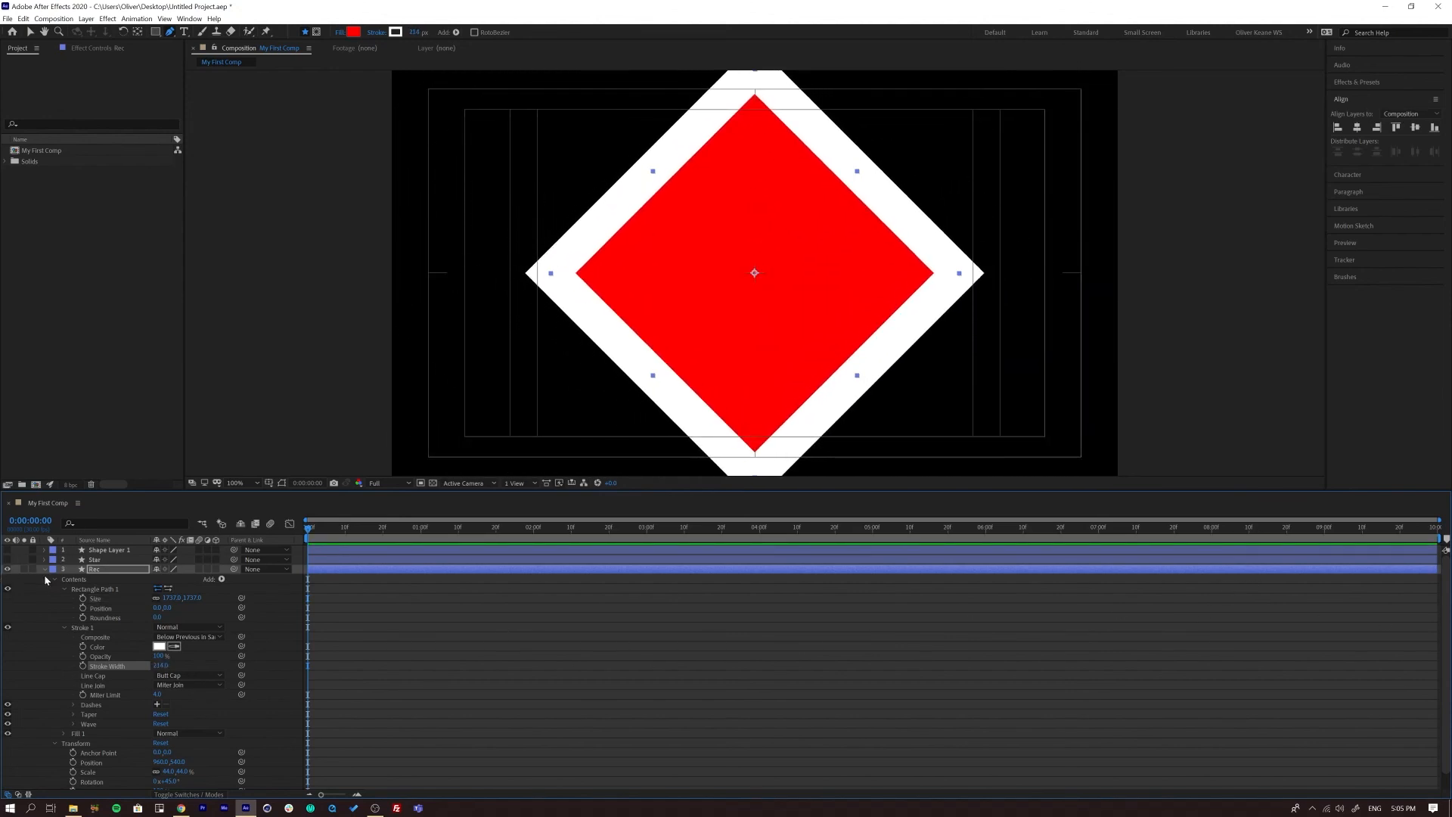
left_click(44, 569)
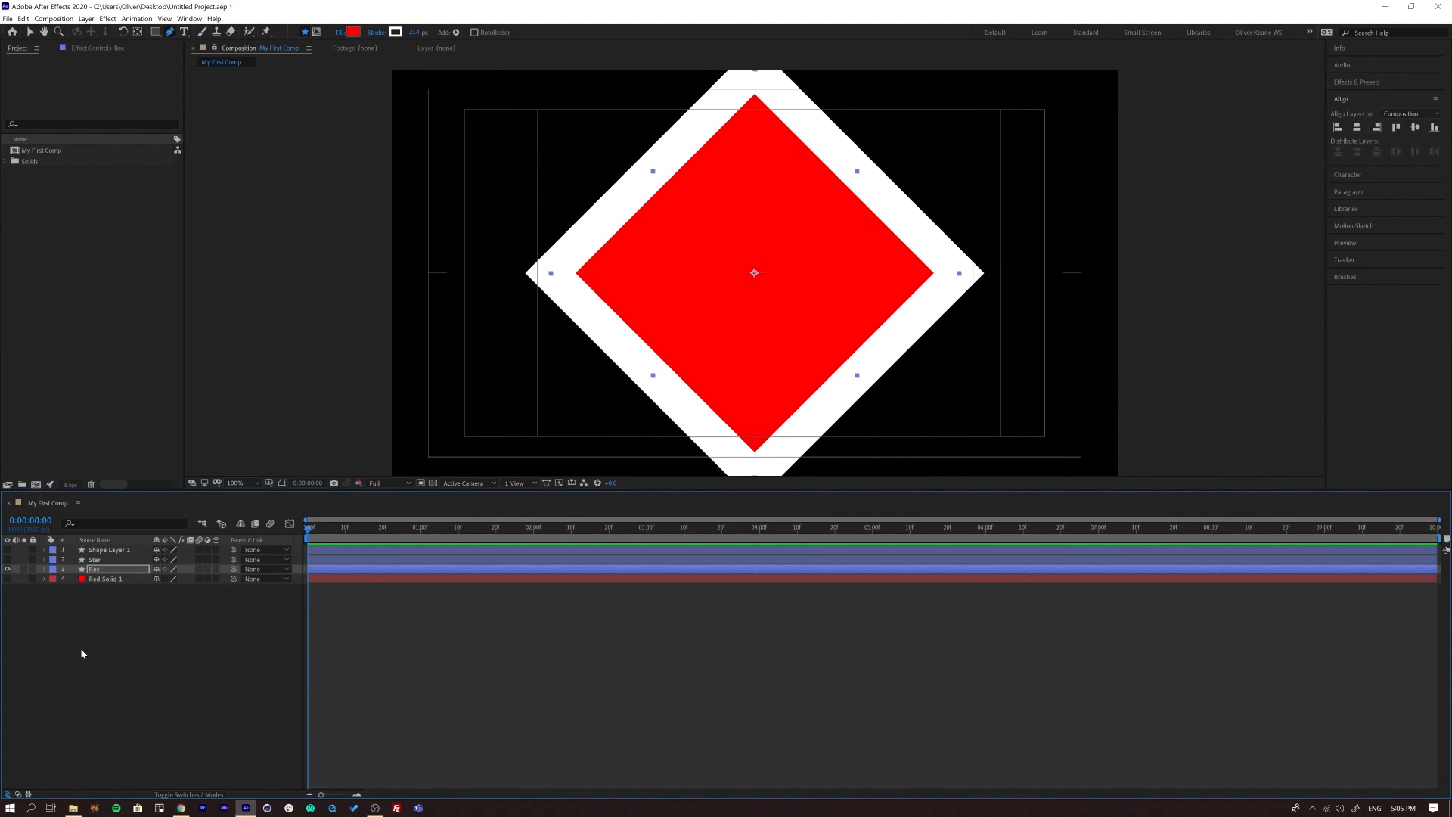
Reduce the Rec layer's scale to about 16% and deselect the layer
left_click(103, 570)
key("s")
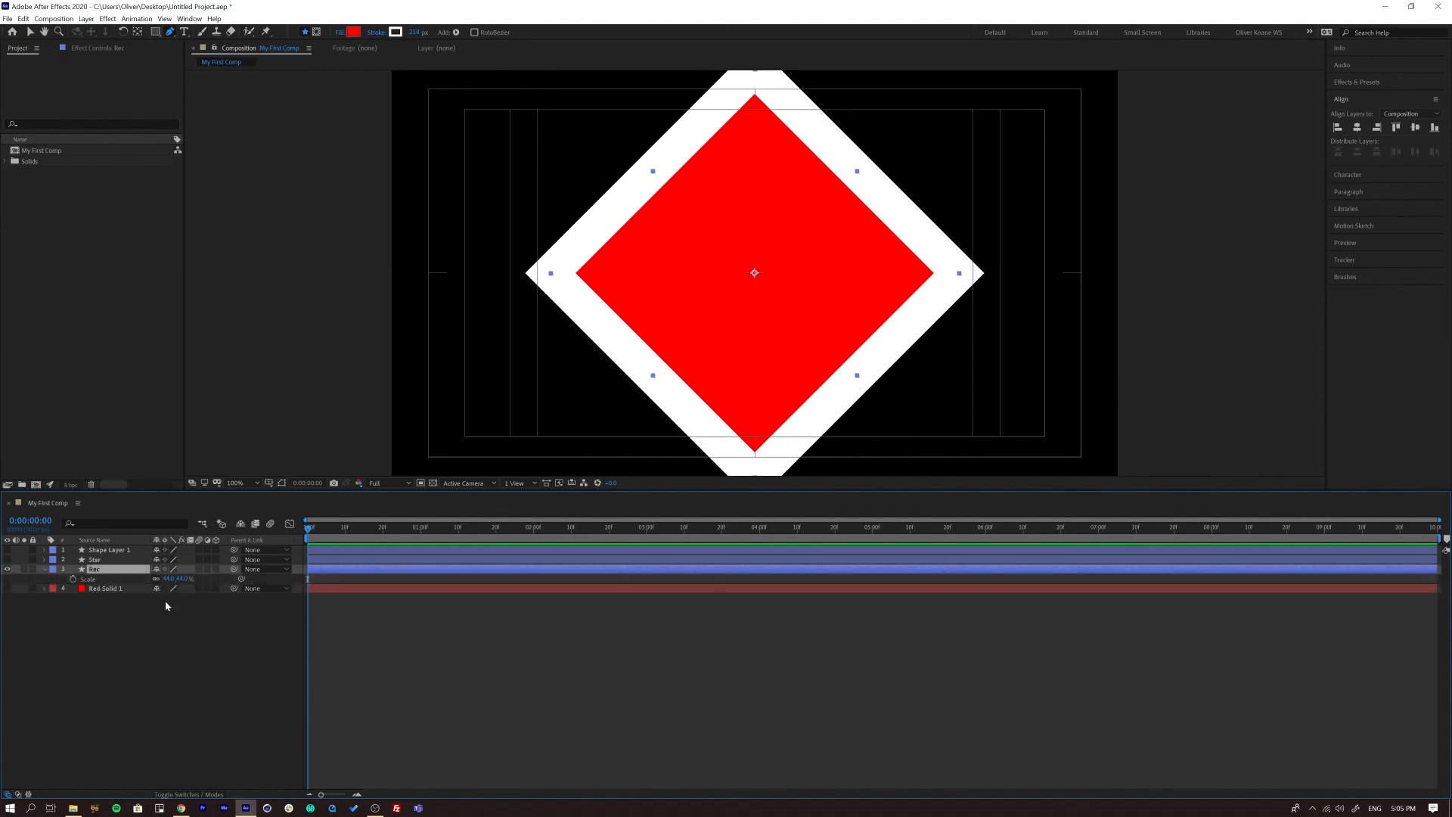
left_click_drag(168, 578, 127, 575)
left_click(210, 650)
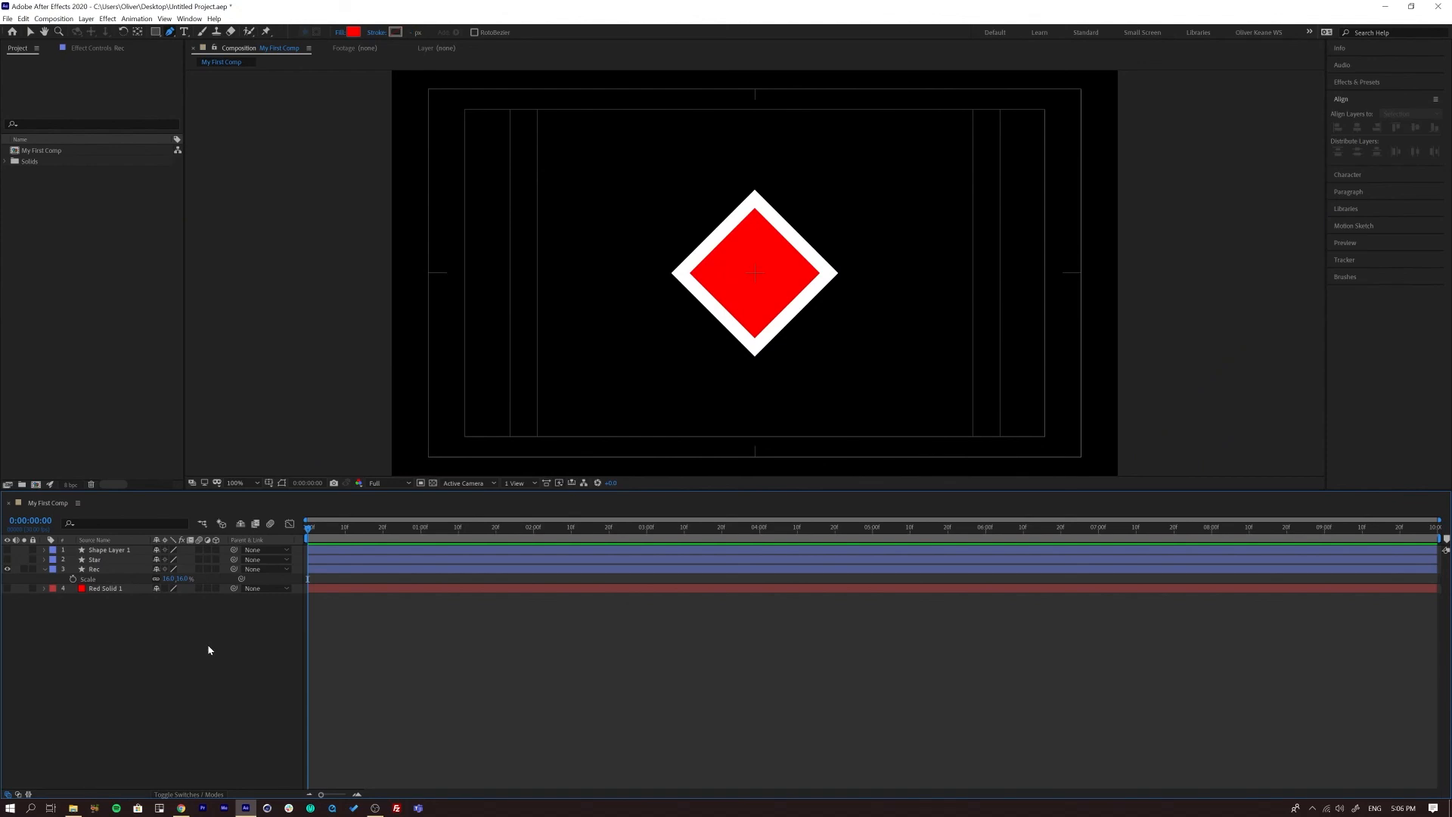